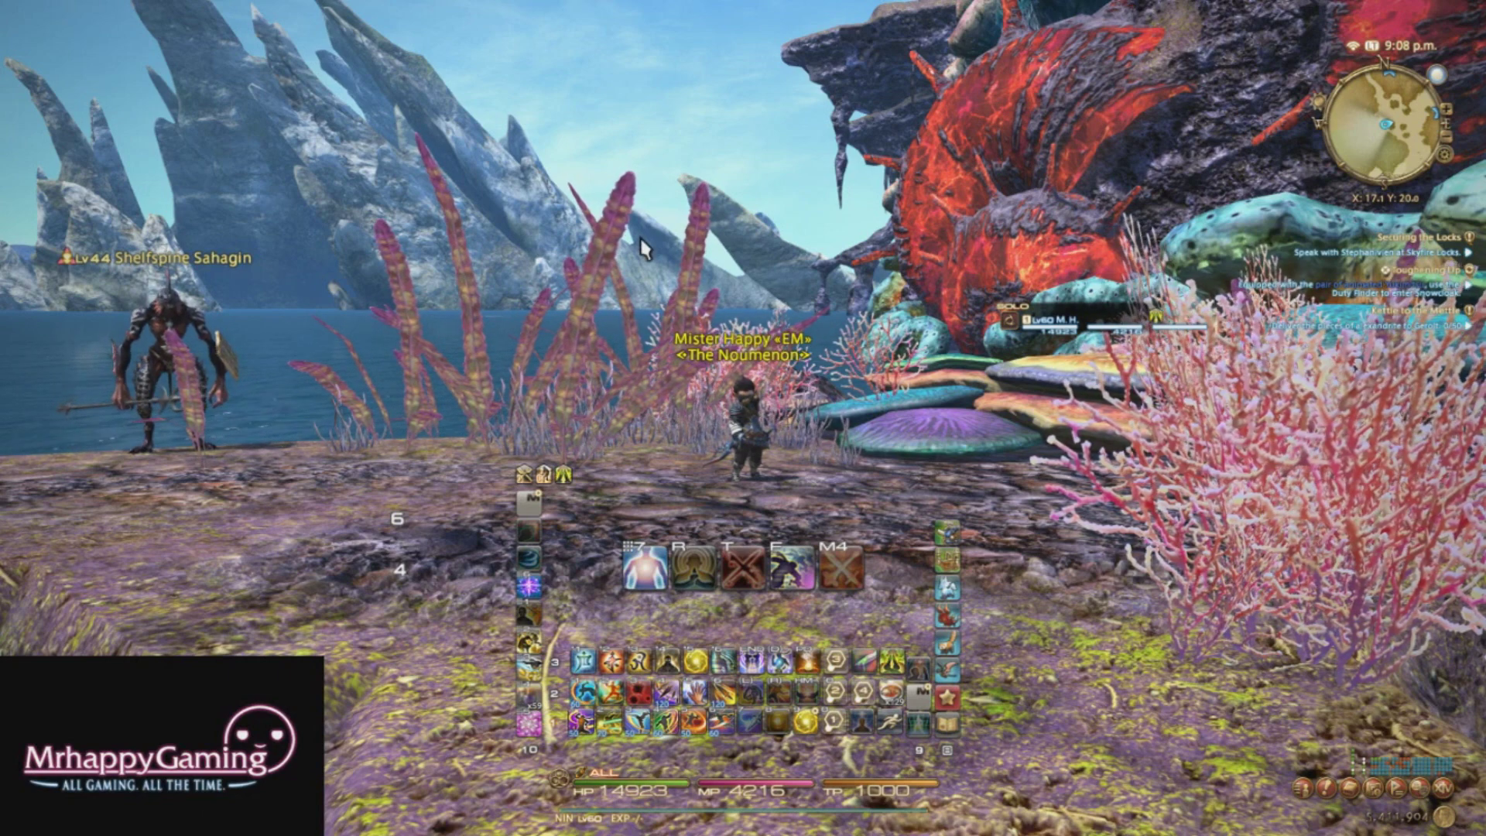
Open the HUD Layout editor, move Server Info out of the way, and place a shrunken Minimap in the HUD's upper-right corner.
key(Escape)
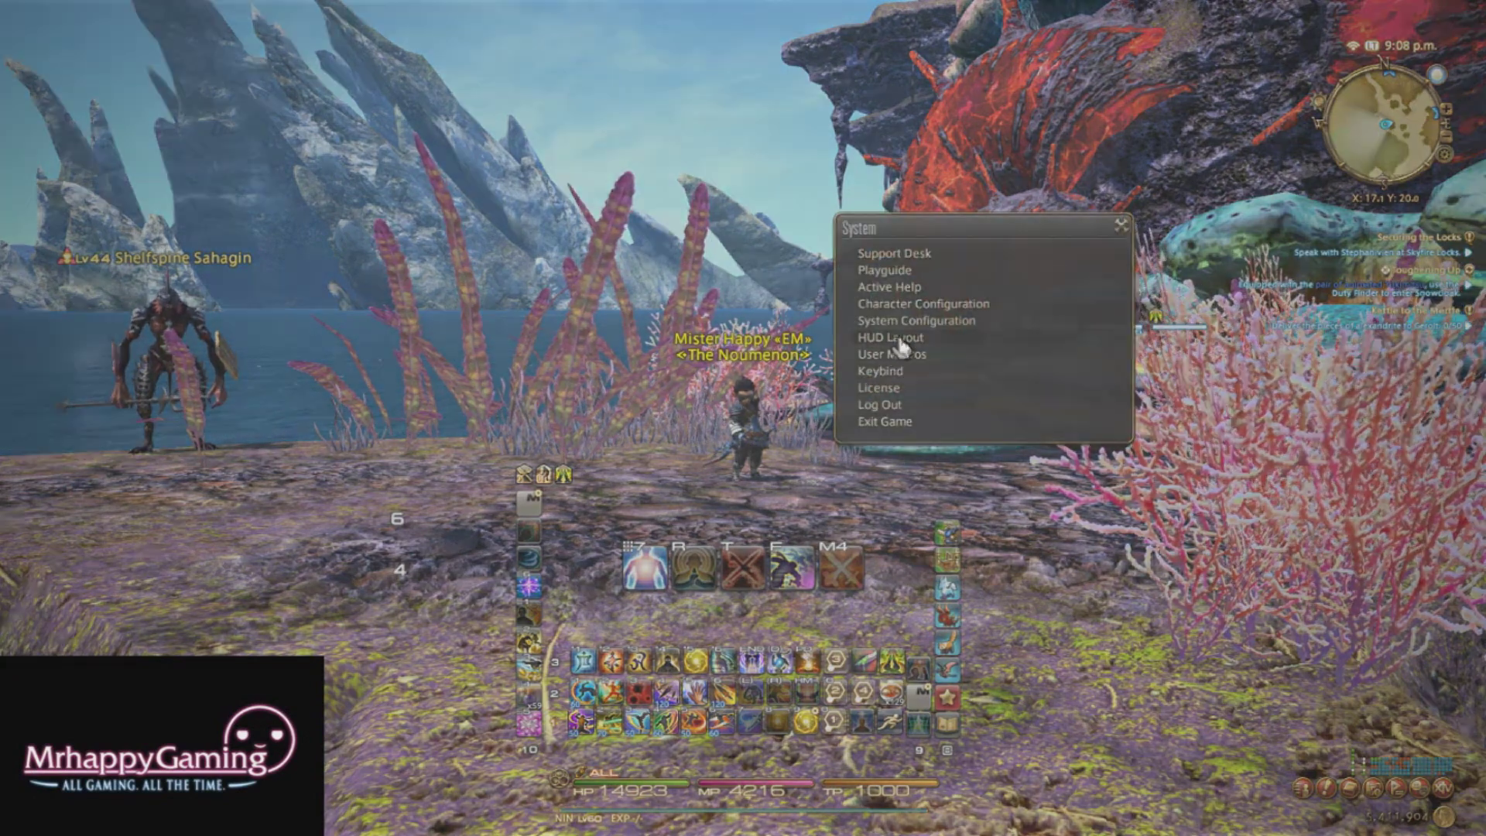
click(890, 339)
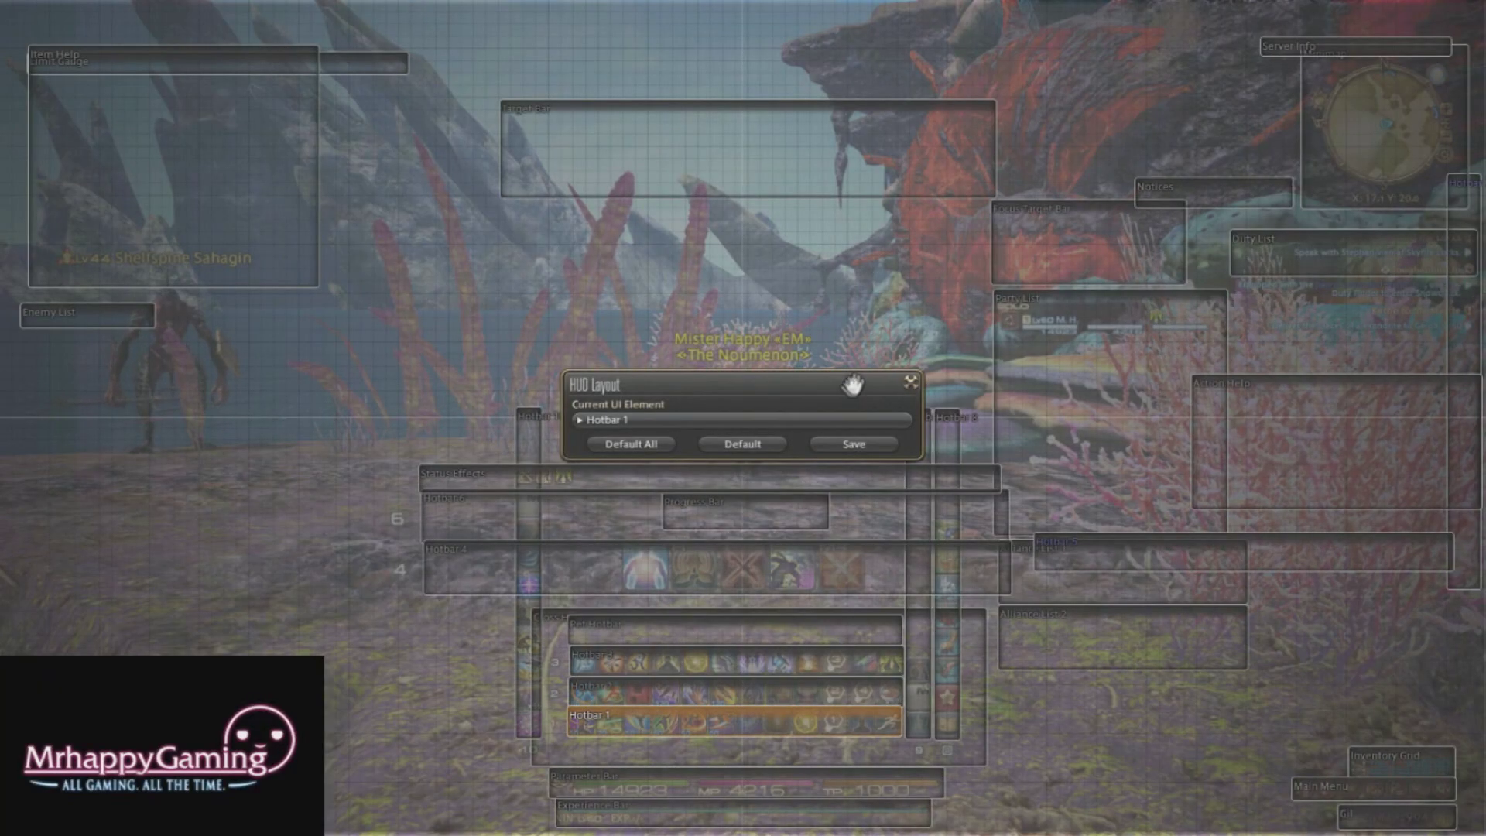
drag(837, 364, 818, 226)
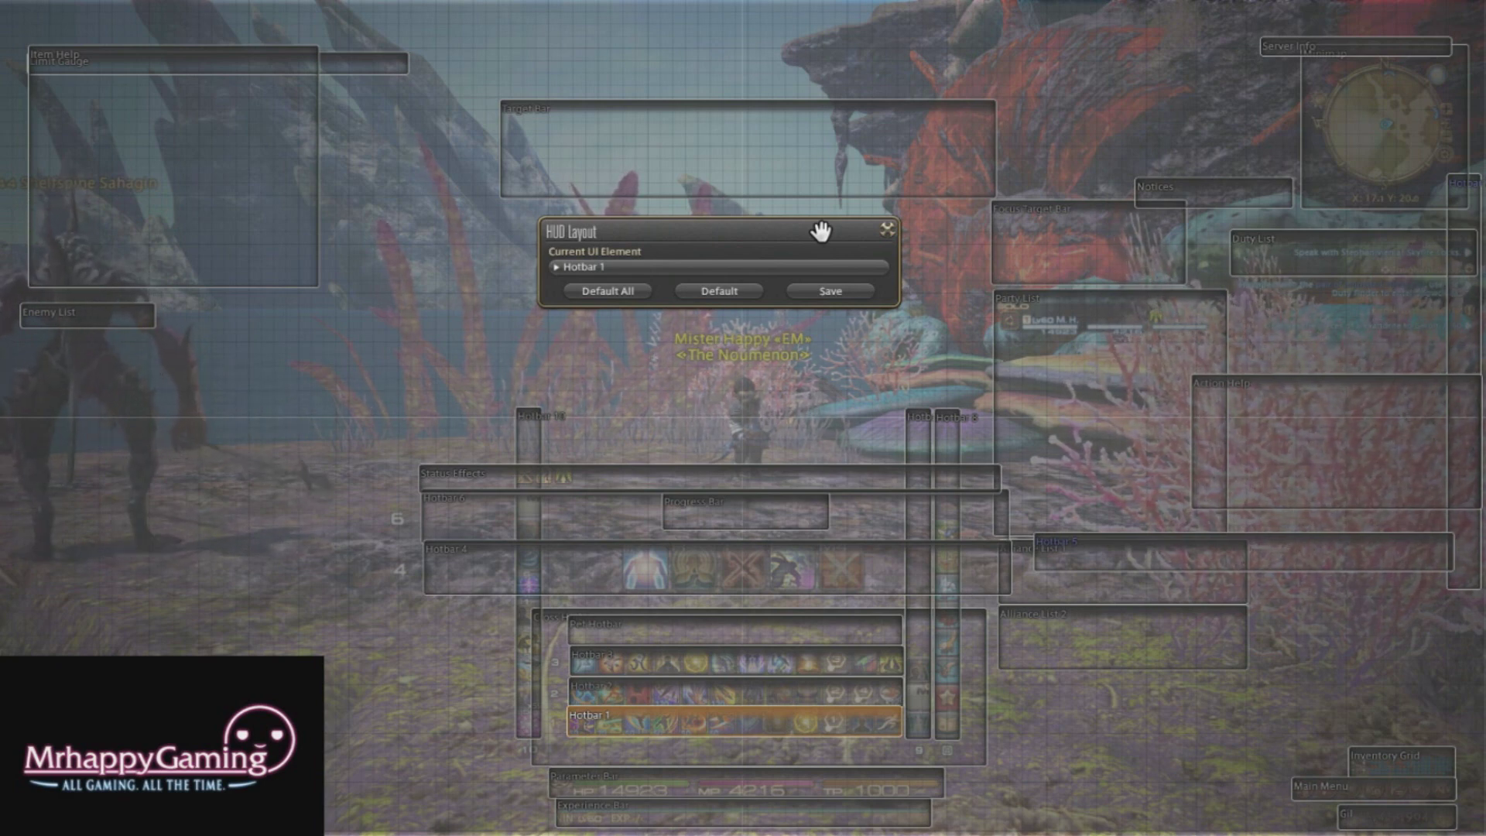
drag(1277, 46, 1211, 26)
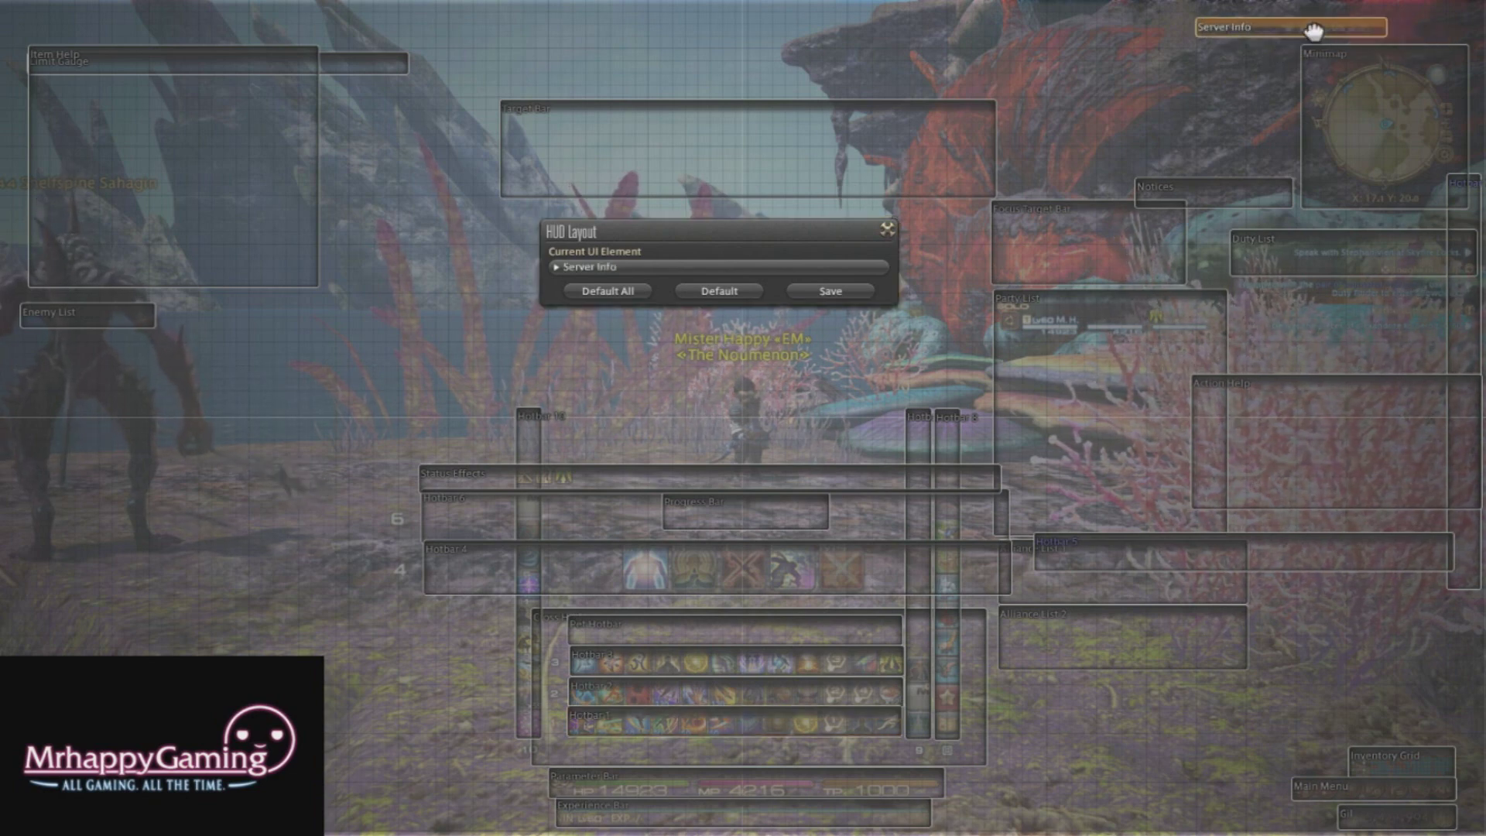
drag(1390, 97, 1402, 54)
scroll(1402, 55, down, 5)
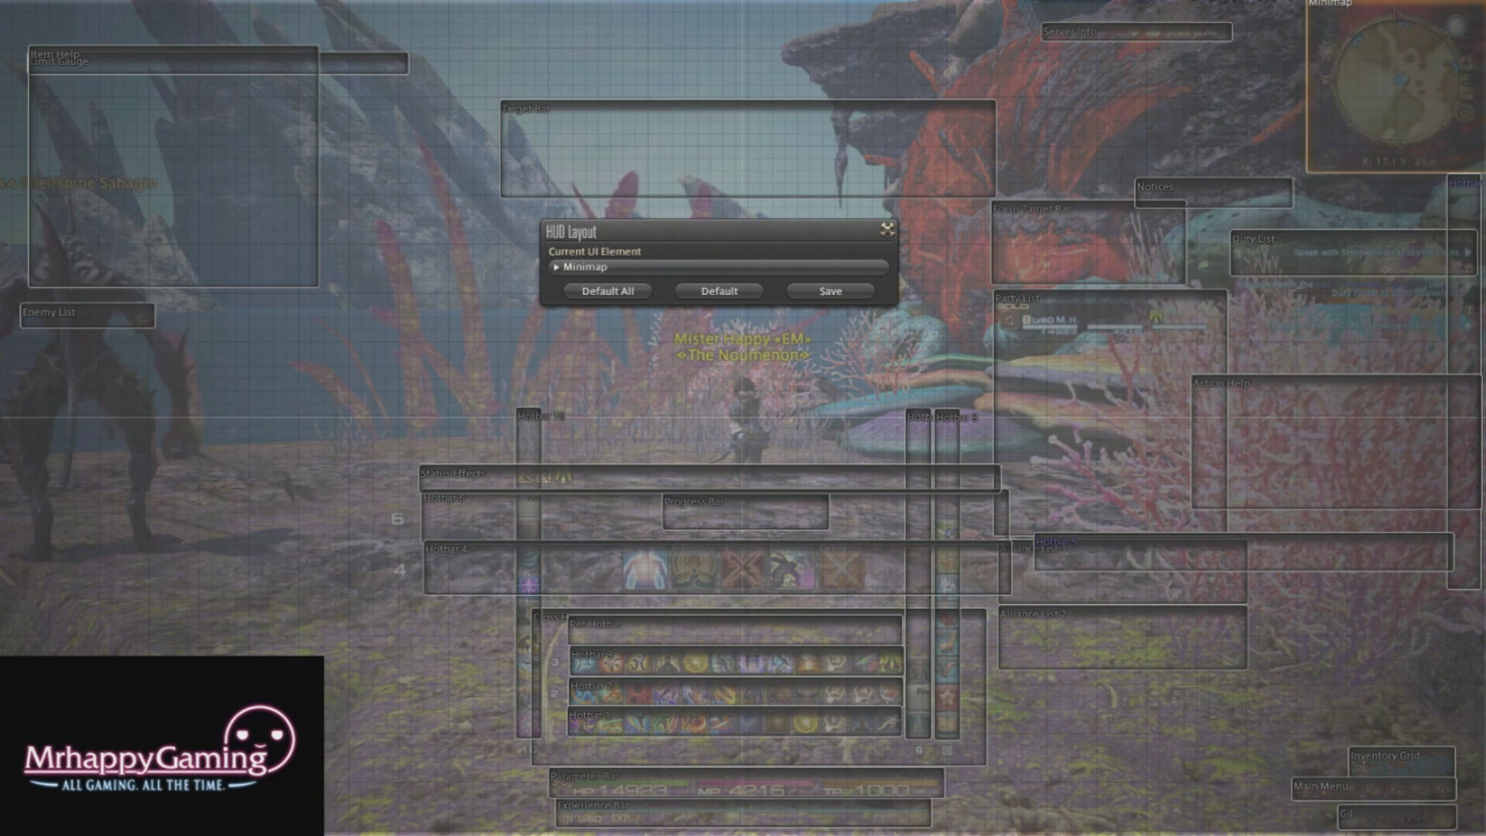
drag(1428, 58, 1447, 31)
Move the Server Info element directly beneath the Minimap, reduce its size, and align it with the HUD's right edge.
drag(1187, 37, 1440, 103)
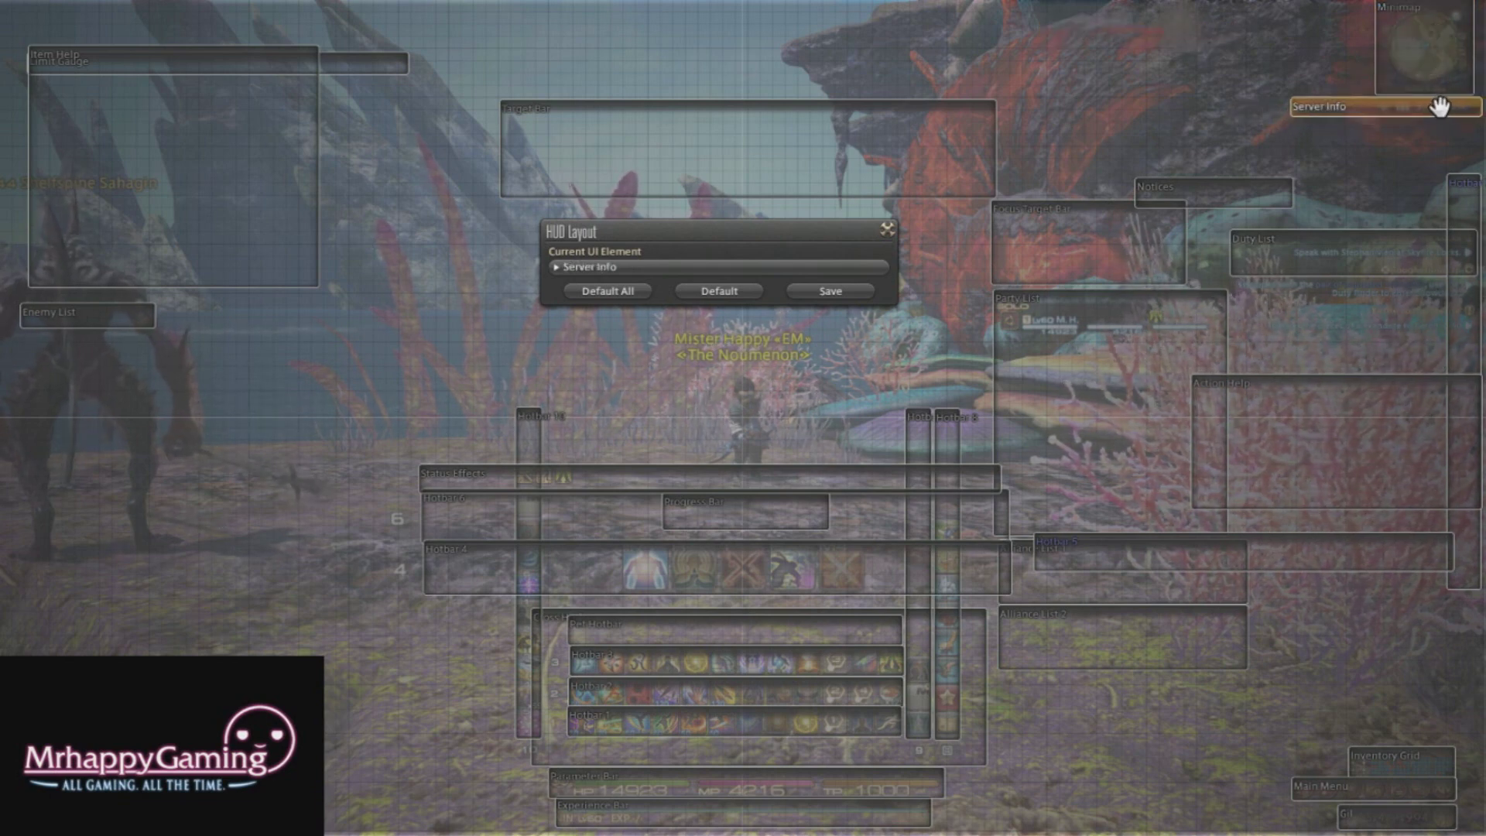
key(ctrl+Home)
key(ctrl+Home)
key(ctrl+Home)
key(ctrl+Home)
key(ctrl+Home)
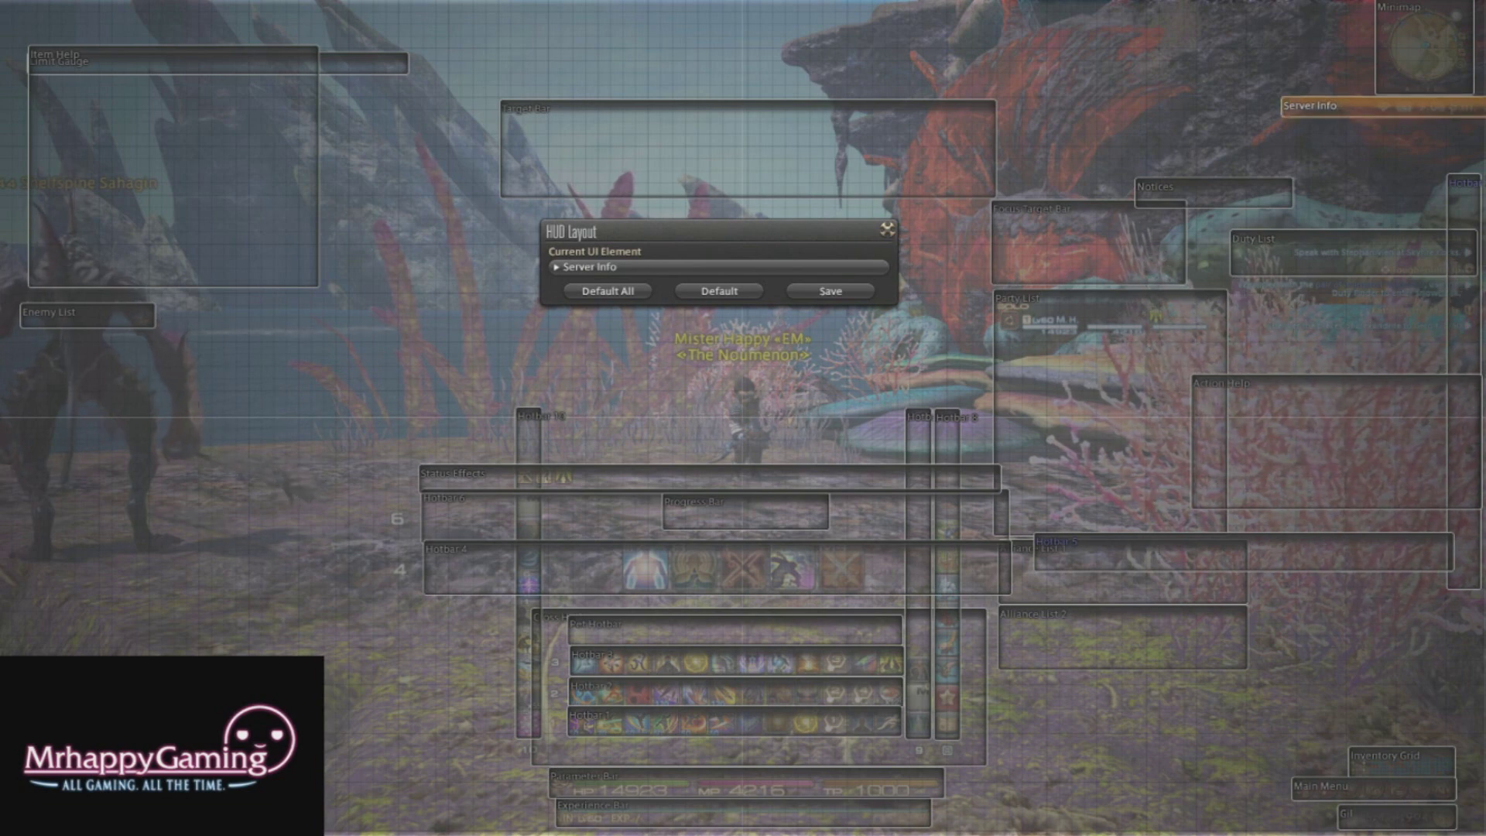
drag(1439, 109, 1453, 104)
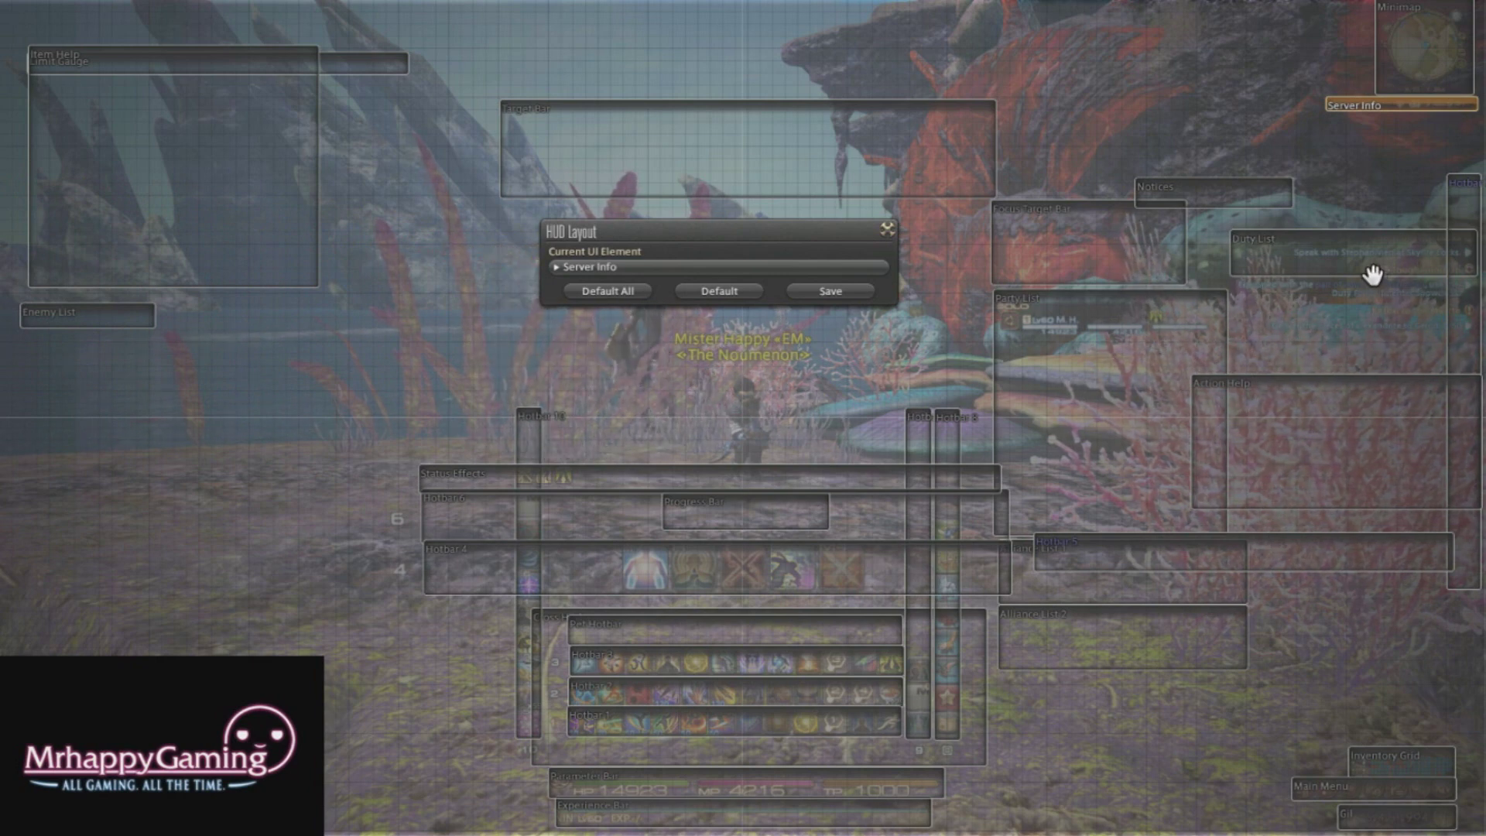
Place the Notices element directly under Server Info, scale it down, and align it with the HUD's right edge.
drag(1255, 190, 1449, 118)
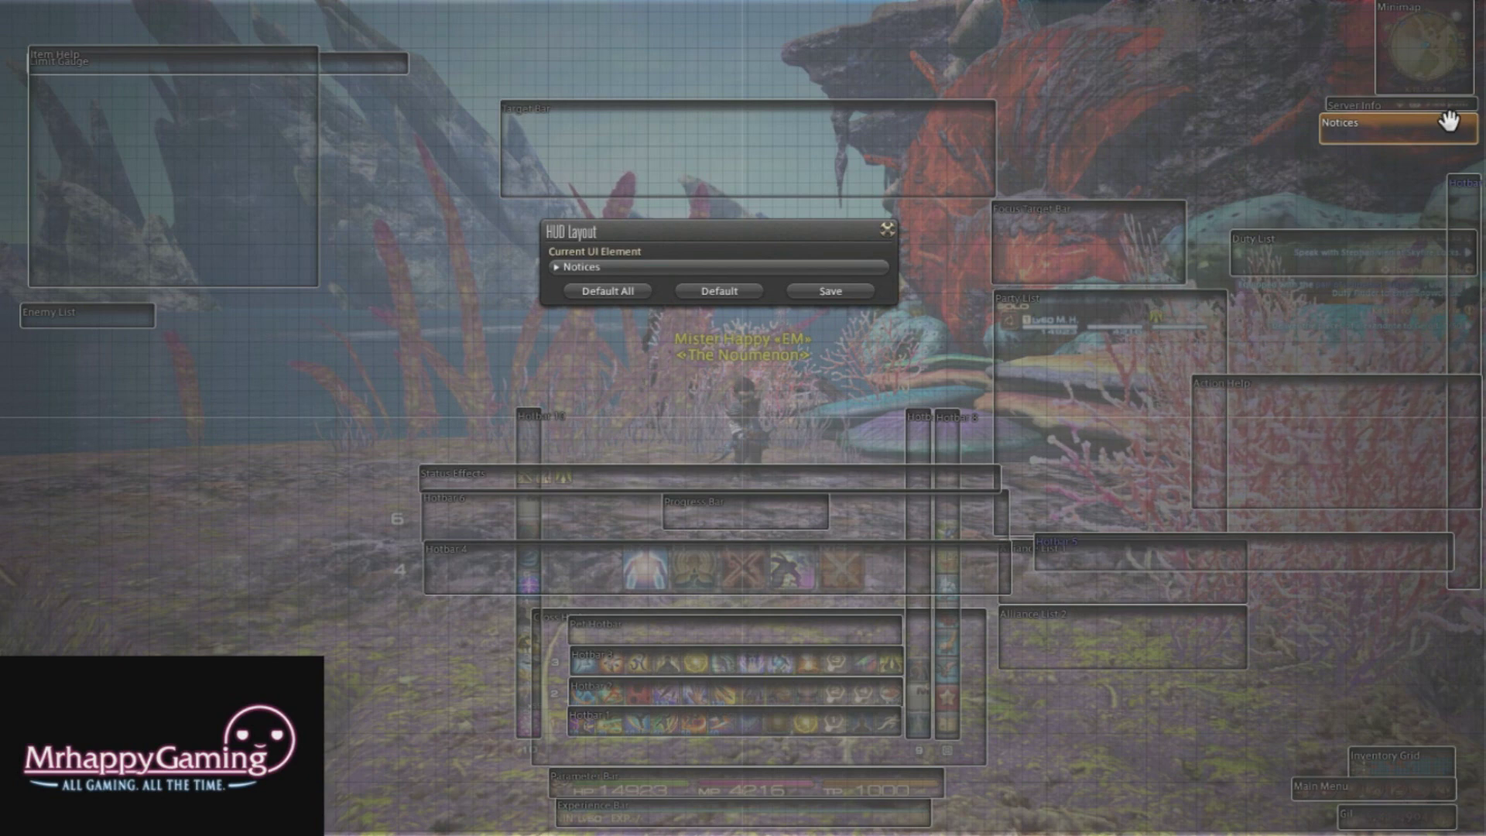
key(ctrl+Home)
key(ctrl+Home)
key(ctrl+Home)
key(ctrl+Home)
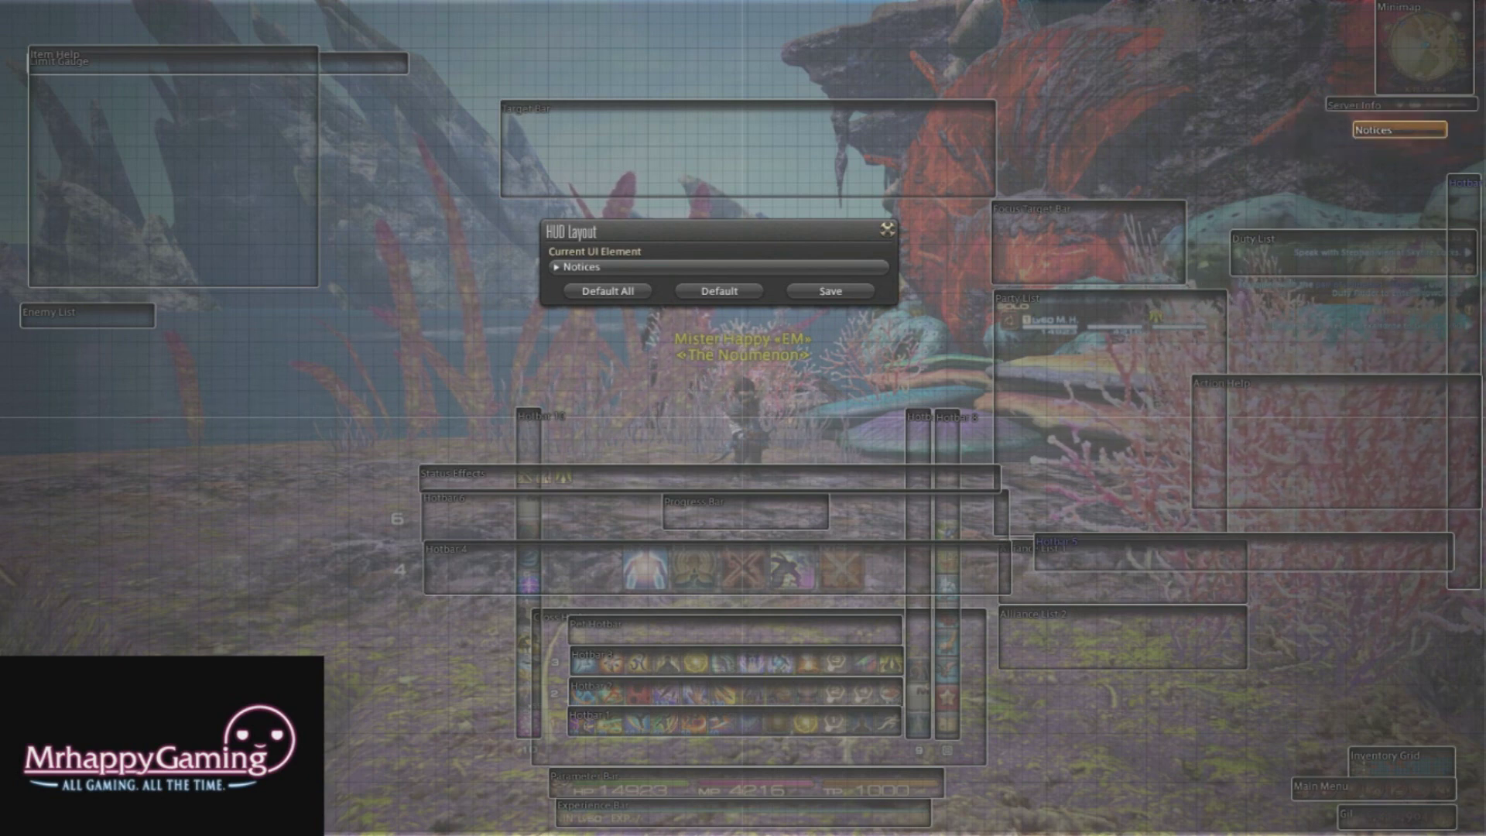
drag(1420, 132, 1451, 125)
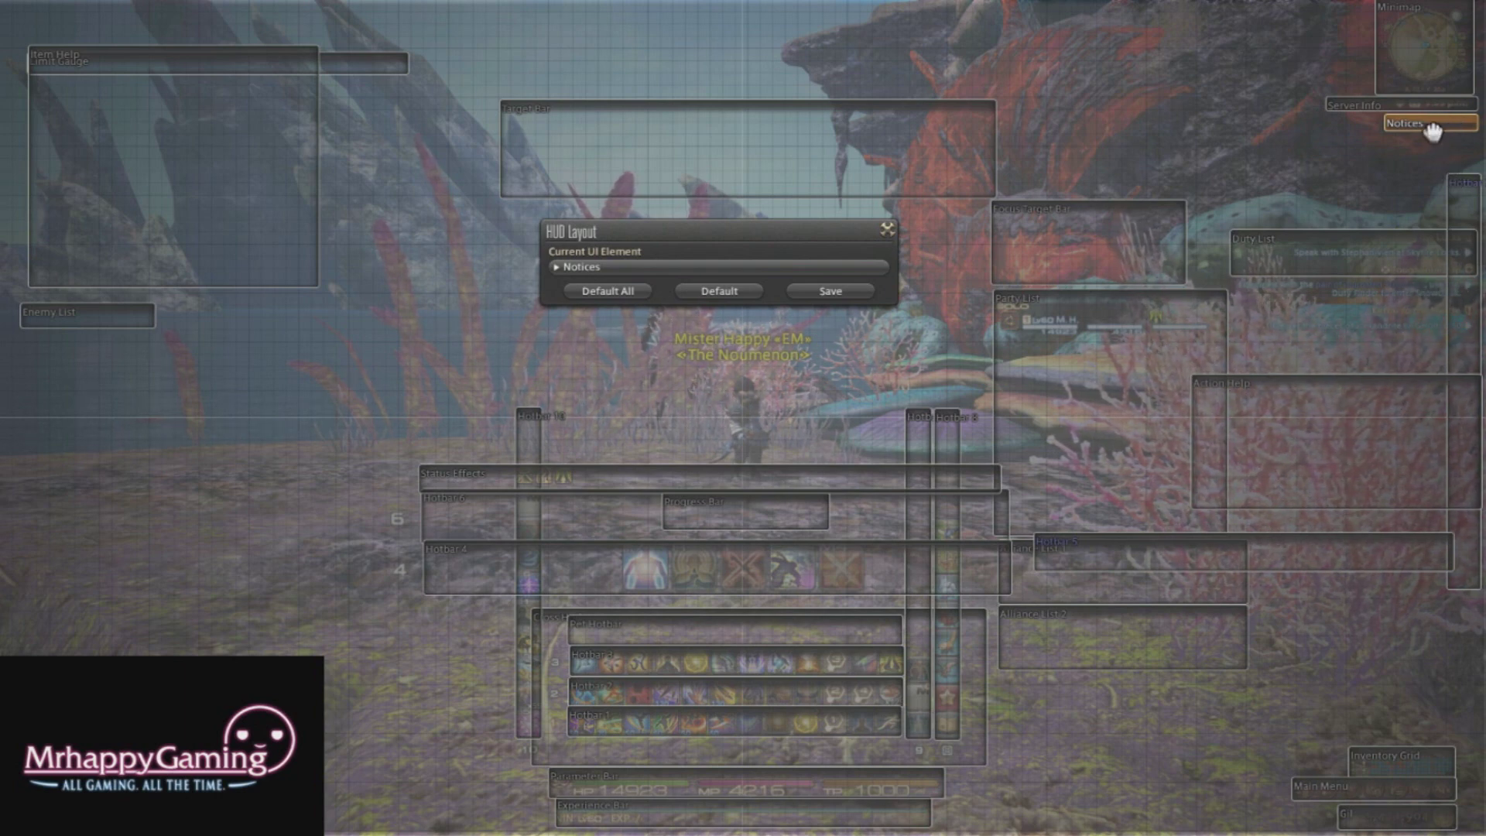
drag(1433, 129, 1431, 126)
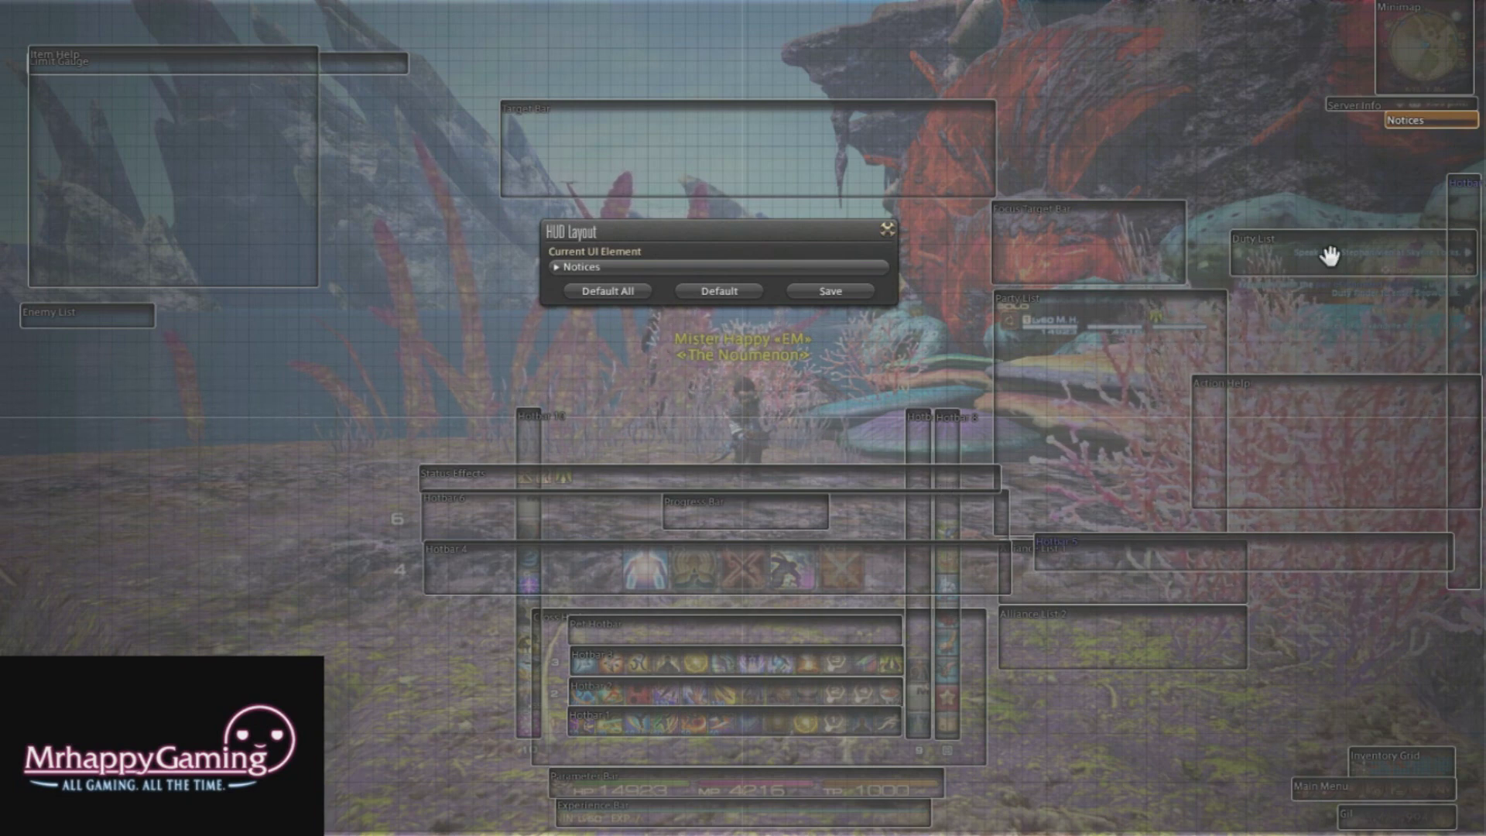
Move the Main Menu element up beneath Notices in the upper-right HUD cluster and reduce its size.
click(1410, 772)
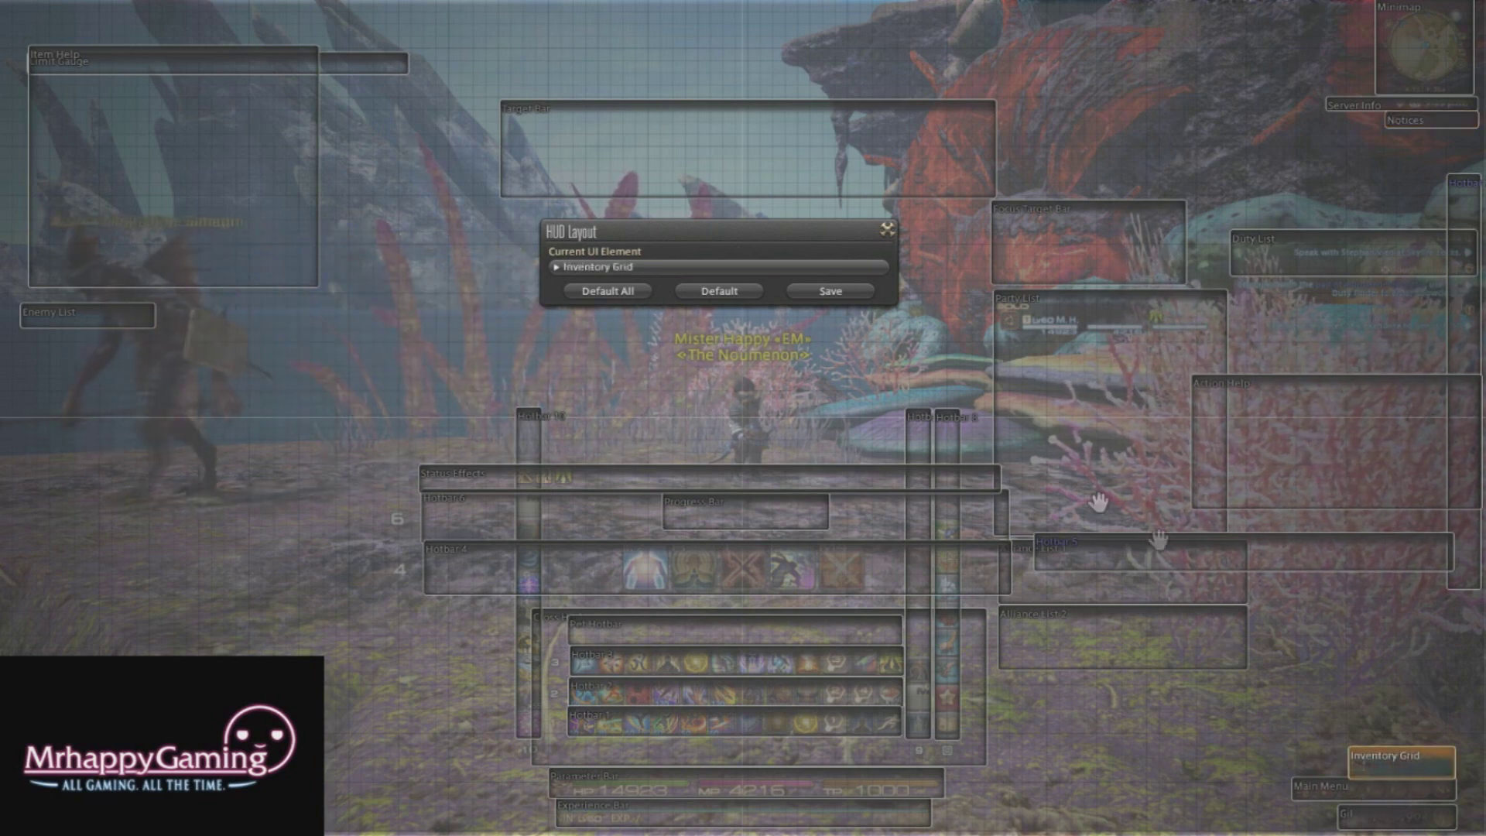
click(1389, 813)
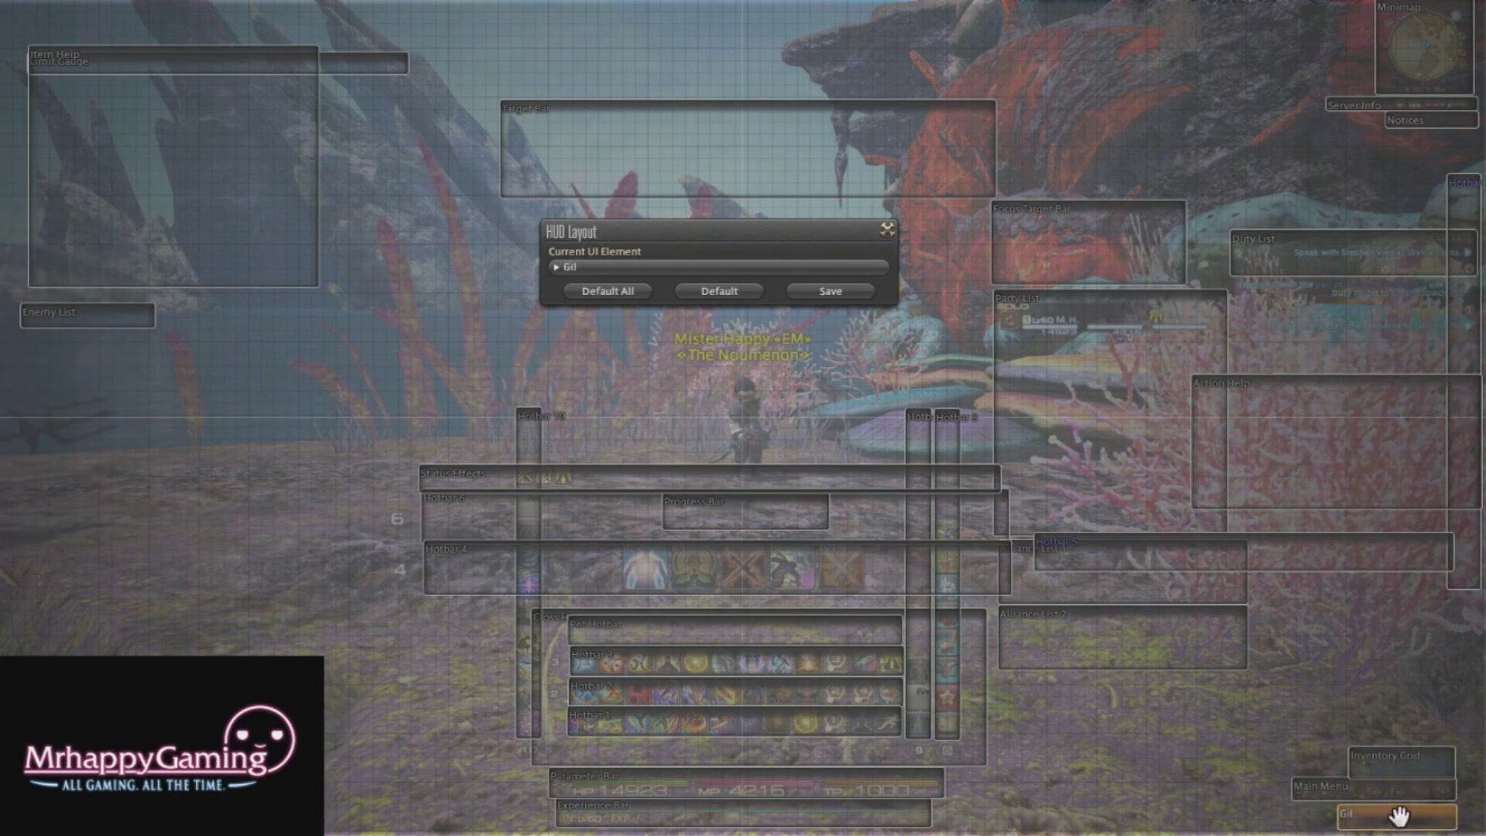
drag(1395, 796, 1418, 147)
key(ctrl+Home)
key(ctrl+Home)
key(ctrl+Home)
key(ctrl+Home)
scroll(1397, 146, up, 4)
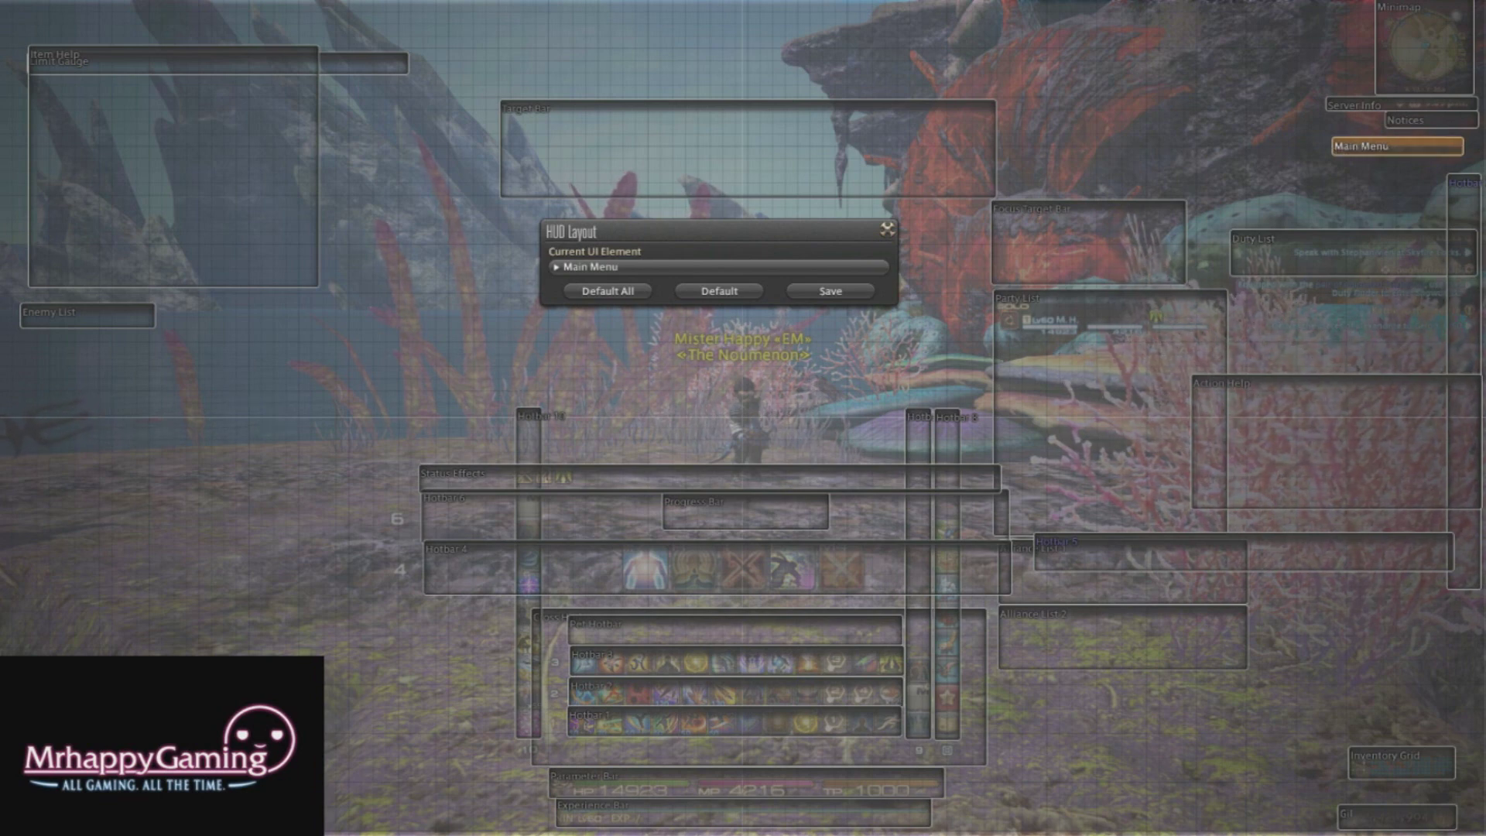
Reorder the elements under the Minimap so Main Menu sits directly below Server Info, with Notices beneath it.
drag(1426, 121, 1234, 107)
drag(1396, 146, 1413, 122)
drag(1269, 105, 1459, 146)
click(1461, 124)
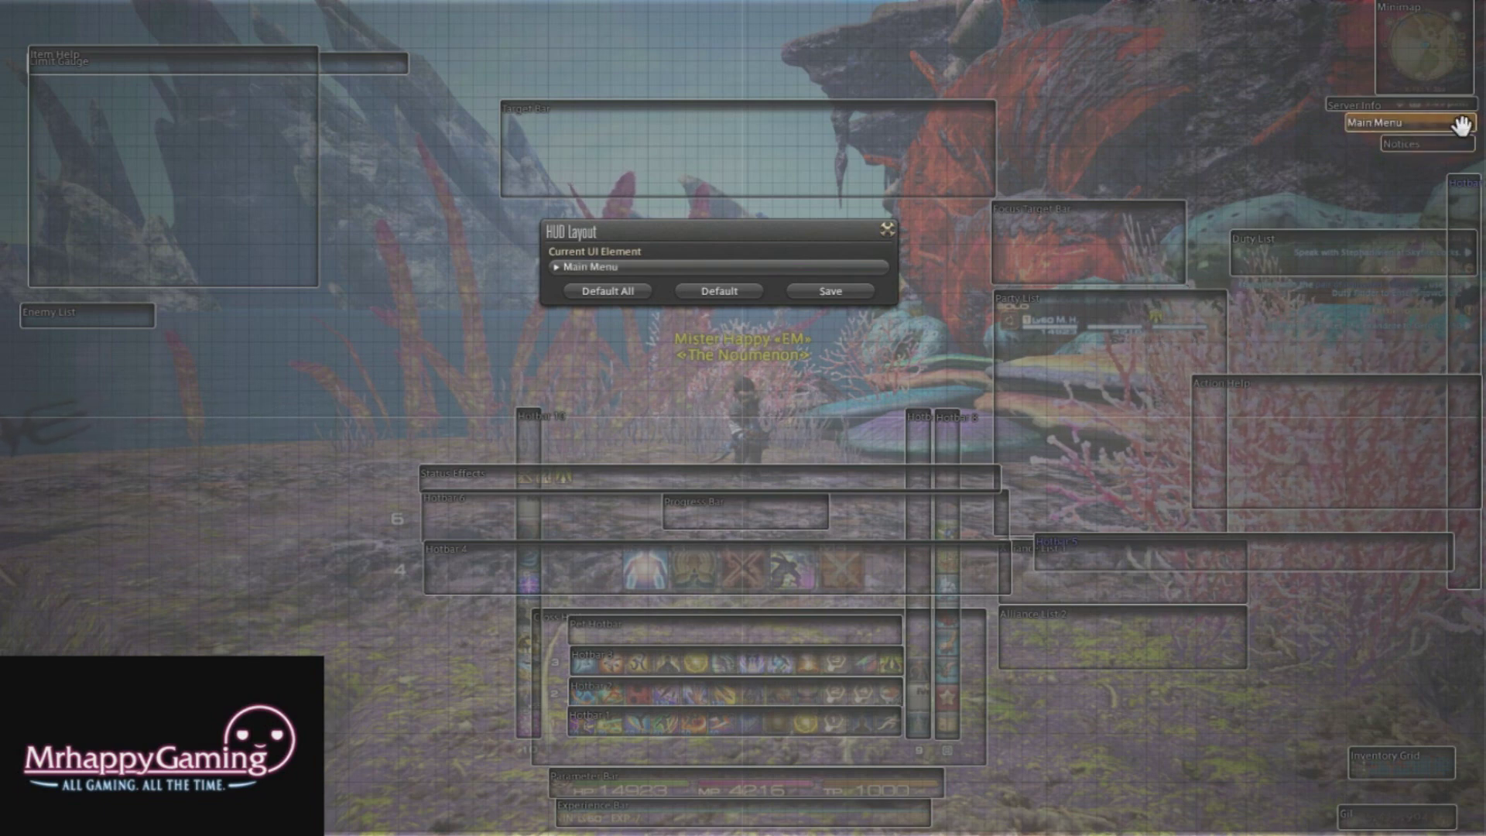
drag(1460, 143, 1462, 138)
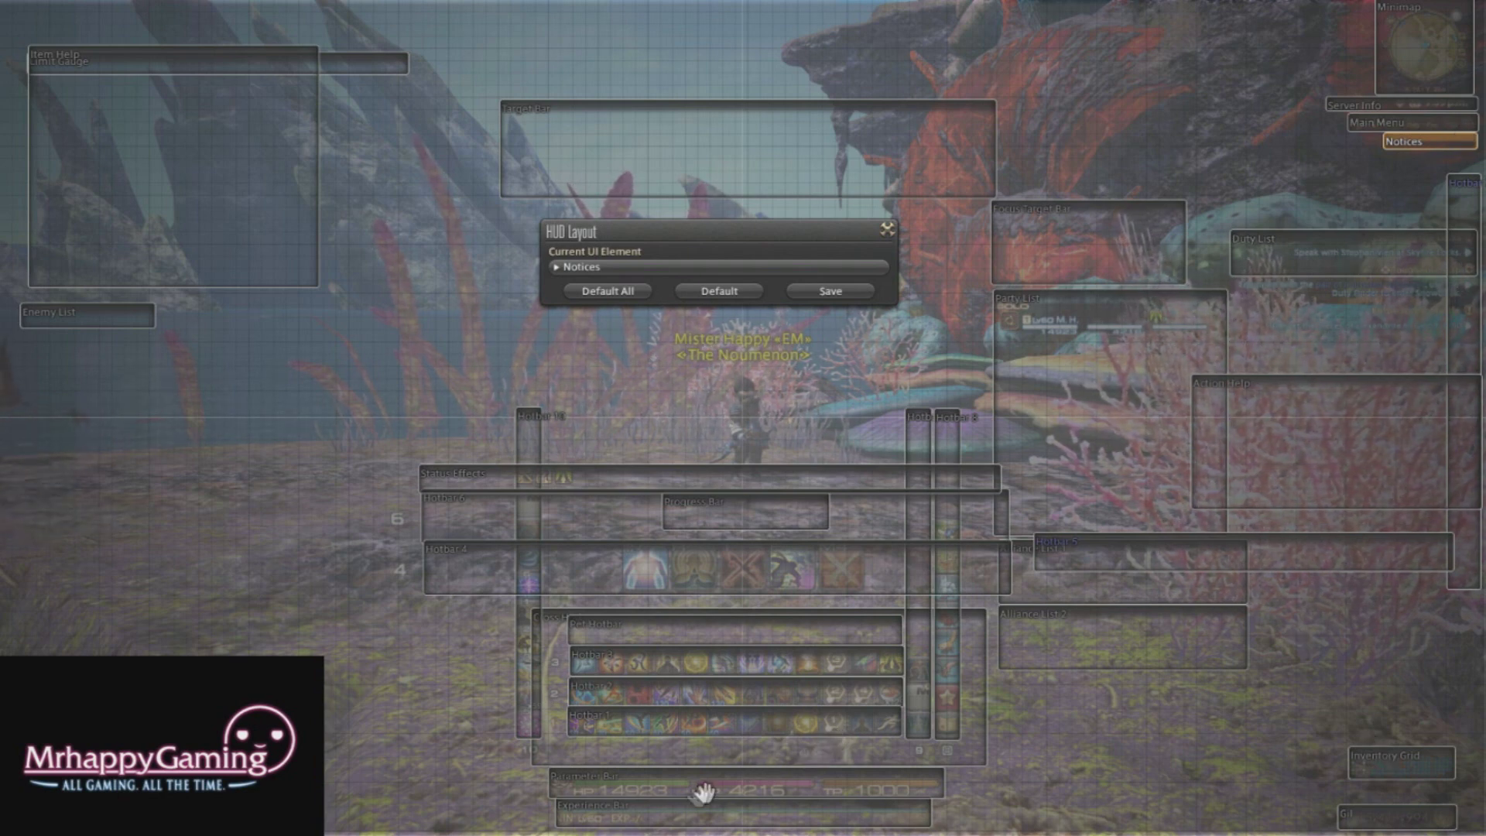
Highlight the Parameter Bar and the Experience Bar in turn, and save the HUD layout.
click(677, 790)
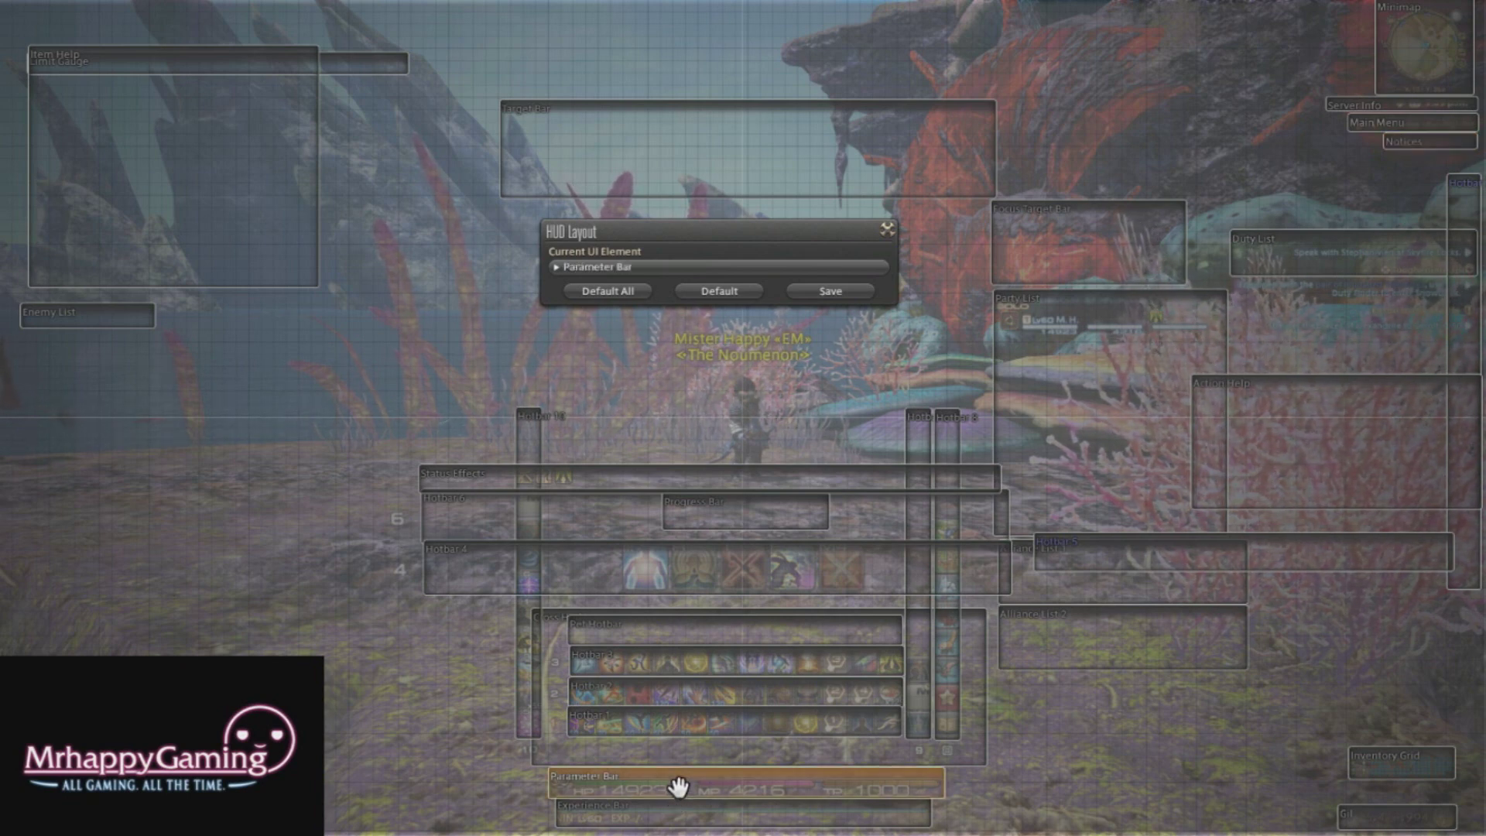
click(700, 813)
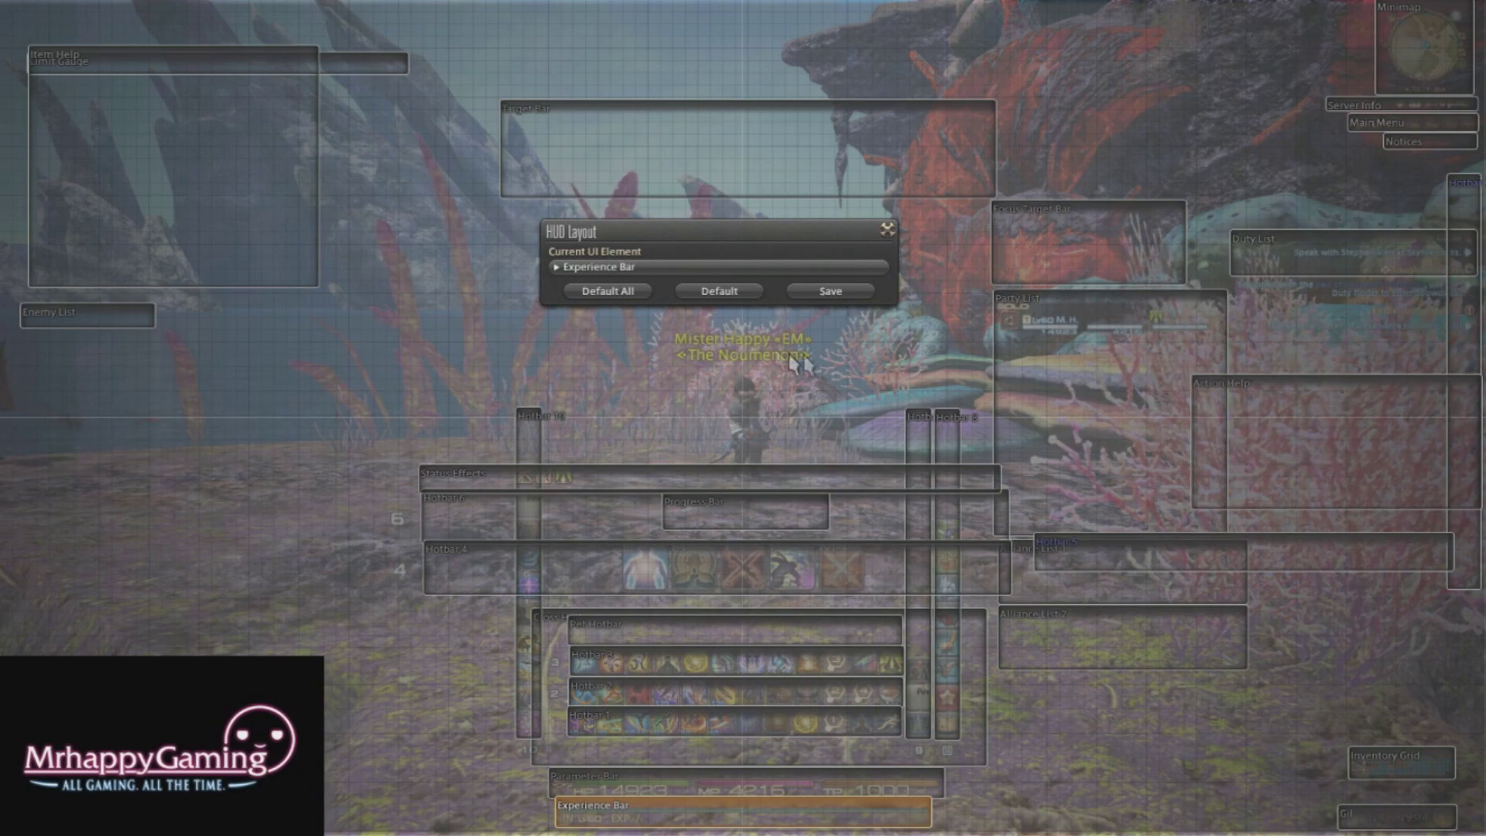
click(865, 294)
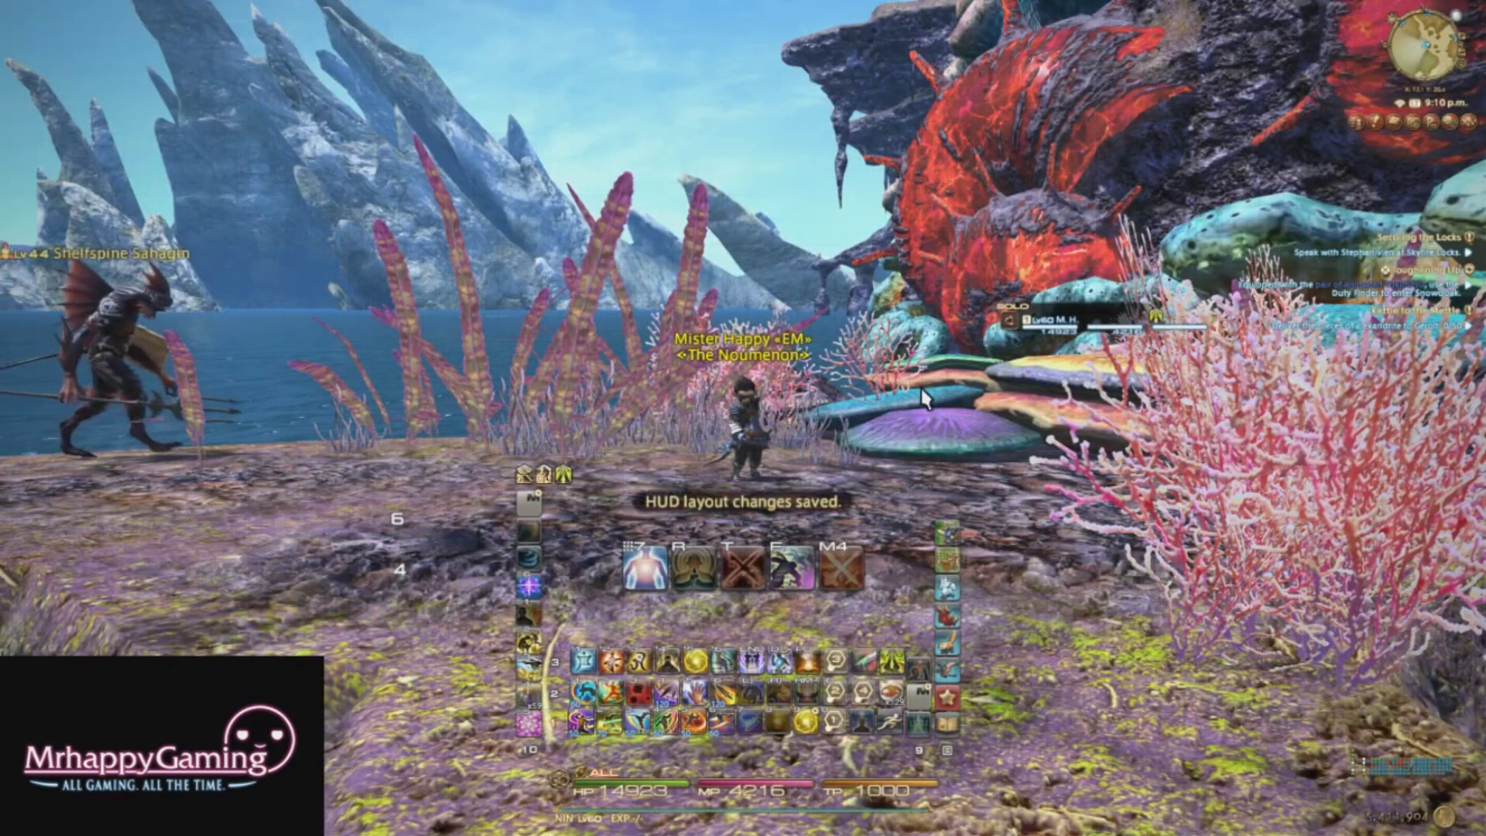
key(w)
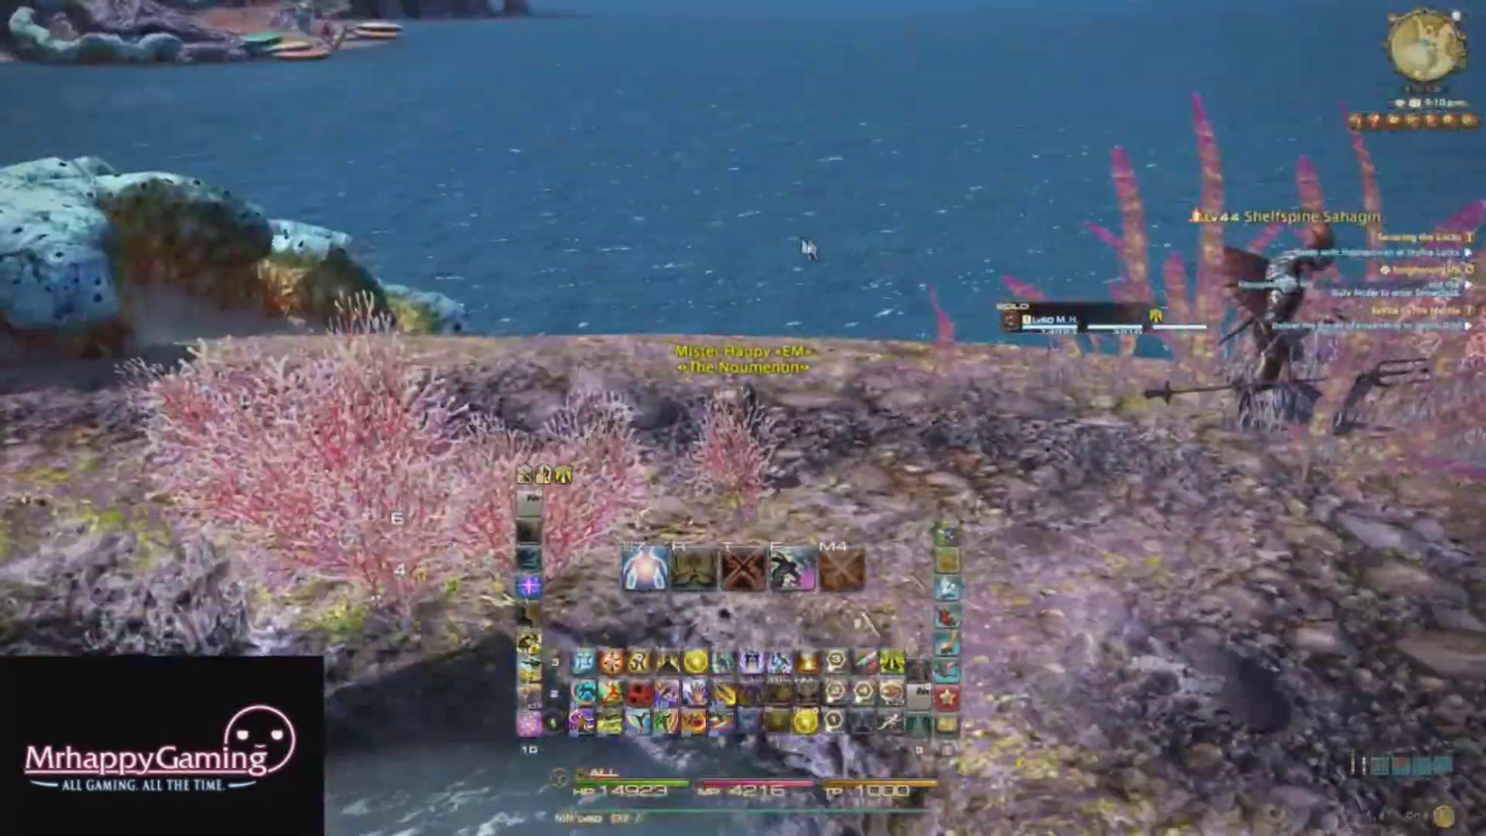
drag(813, 246, 967, 245)
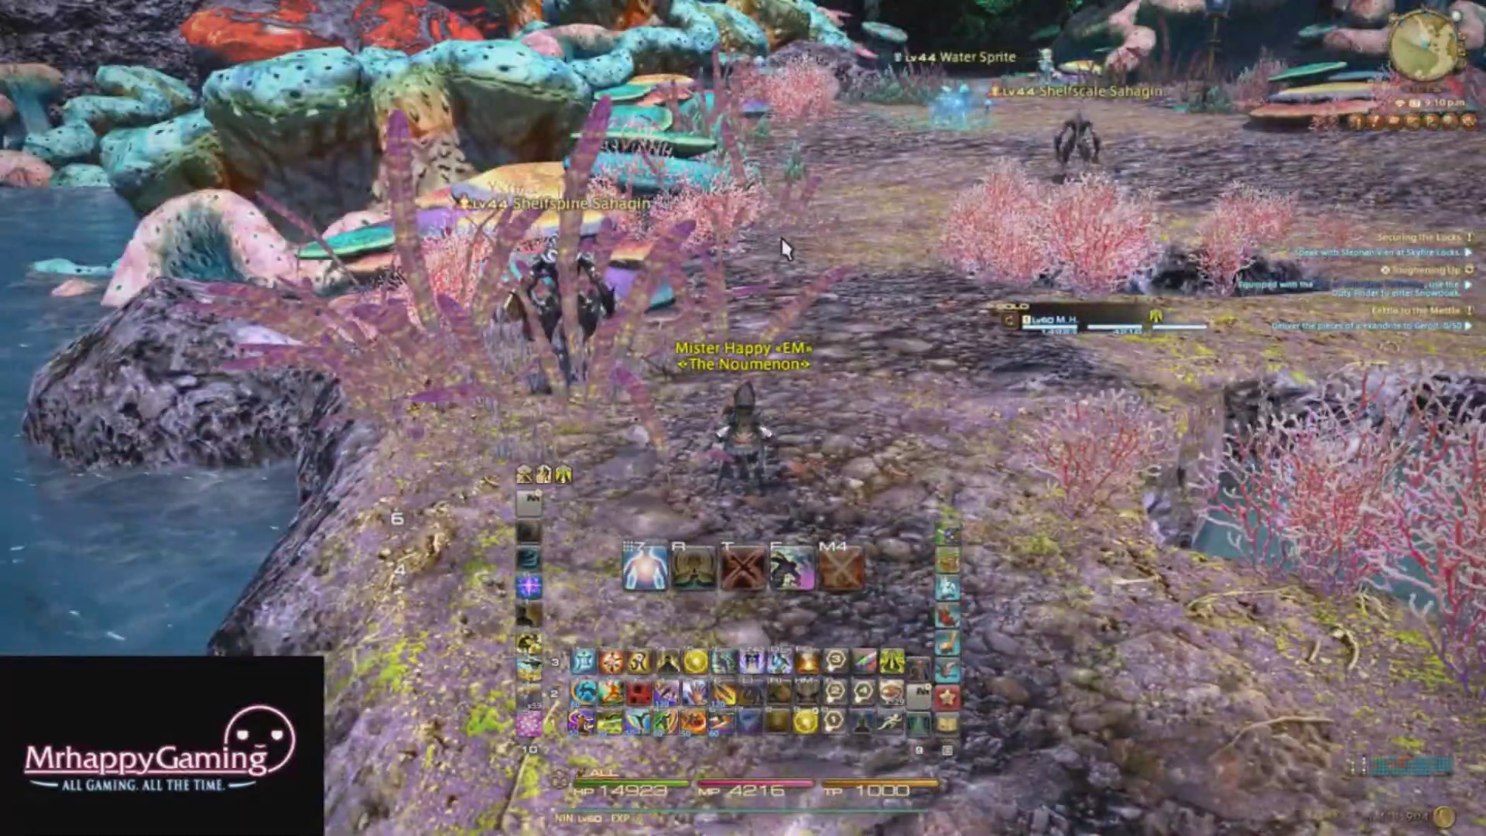
In the Character Configuration UI settings, disable the Playguide option "Open upon login" and apply the change.
key(Escape)
click(928, 289)
drag(1116, 79, 657, 138)
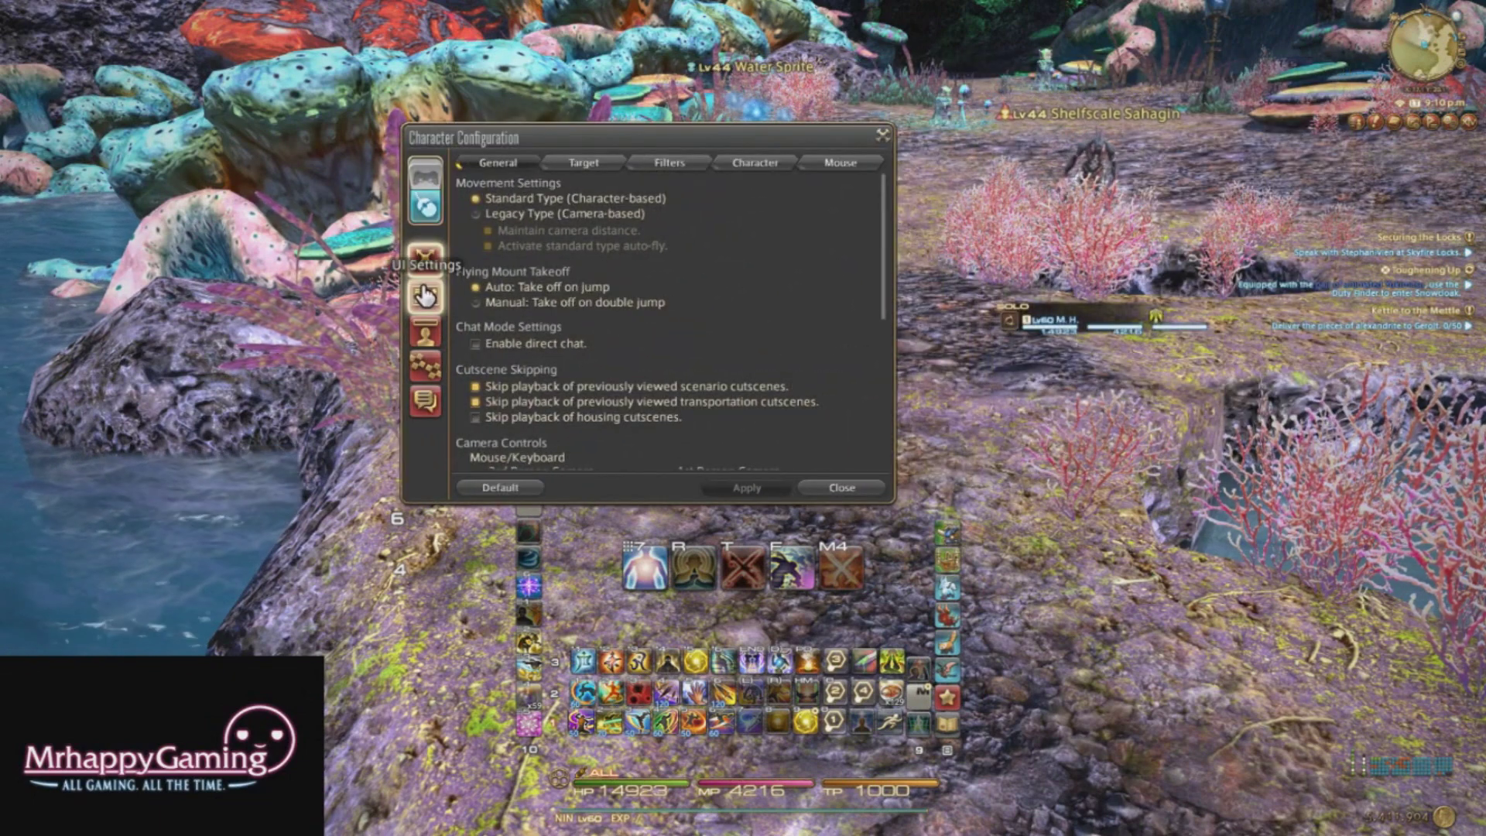
click(424, 295)
scroll(592, 283, down, 5)
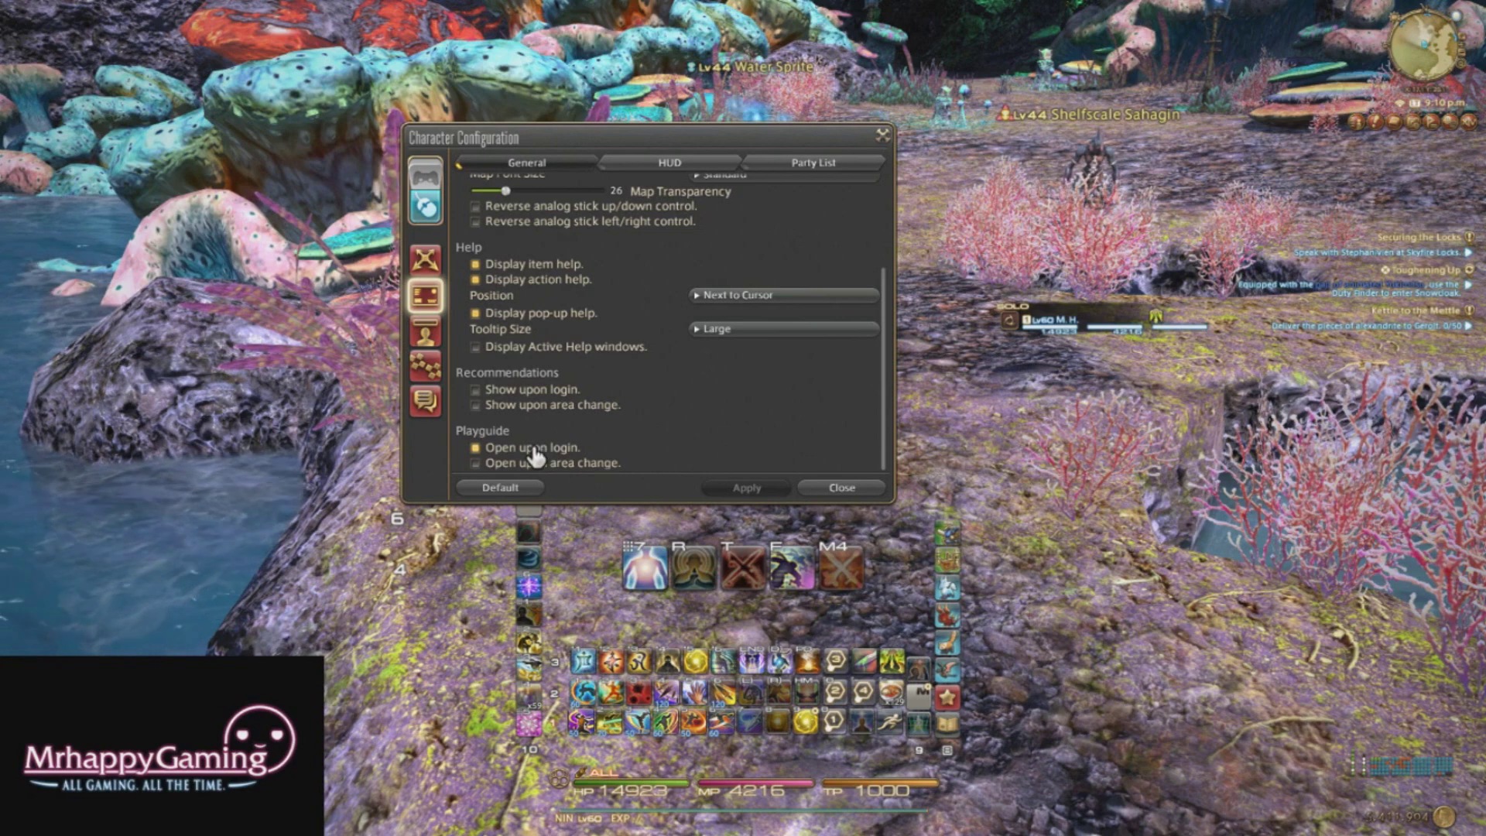
click(747, 488)
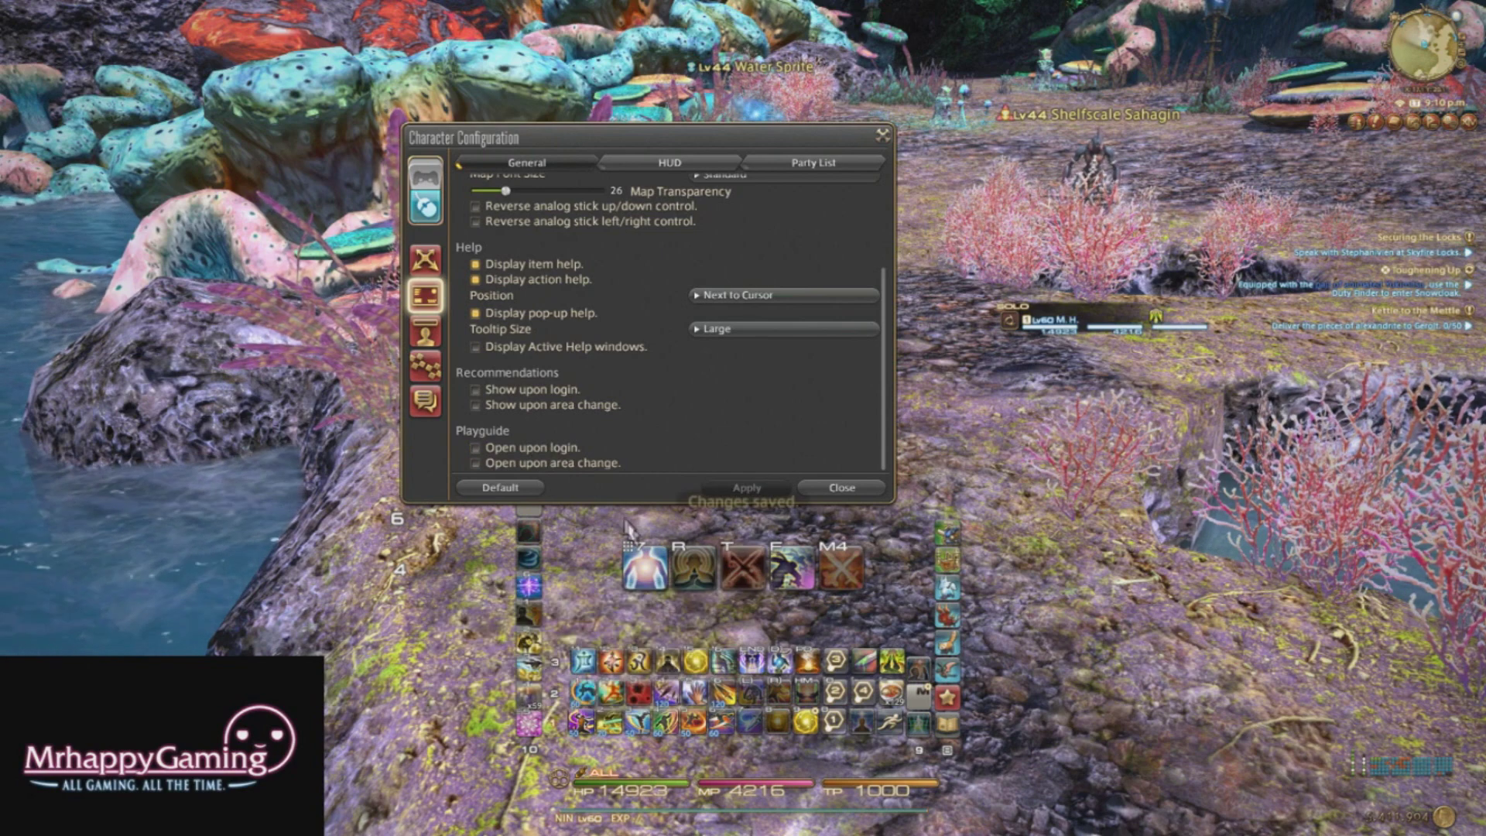
In the HUD settings, turn off the EXP bar and inventory grid displays.
scroll(628, 398, up, 2)
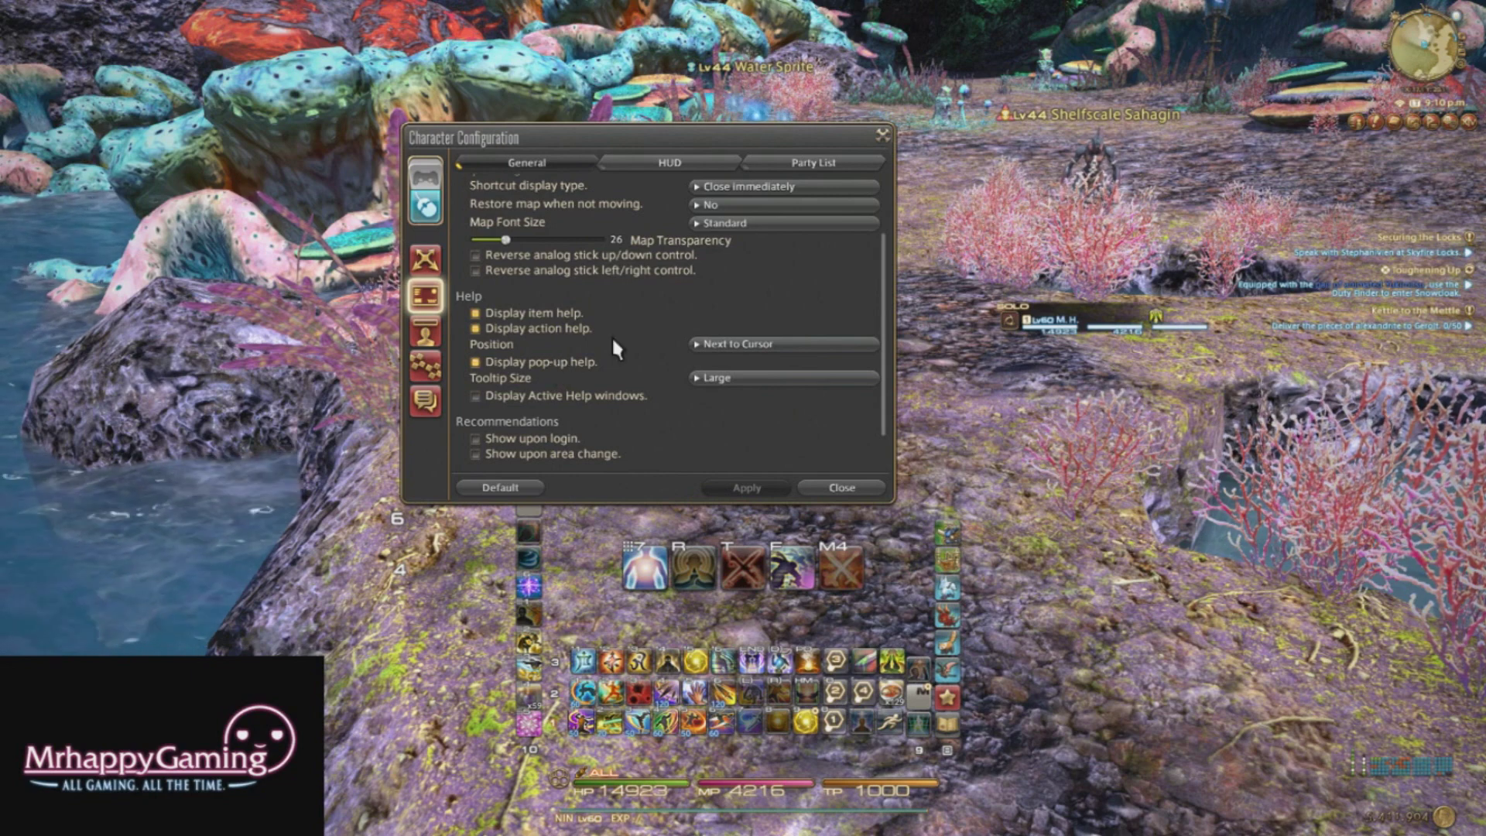
scroll(639, 356, up, 3)
click(653, 162)
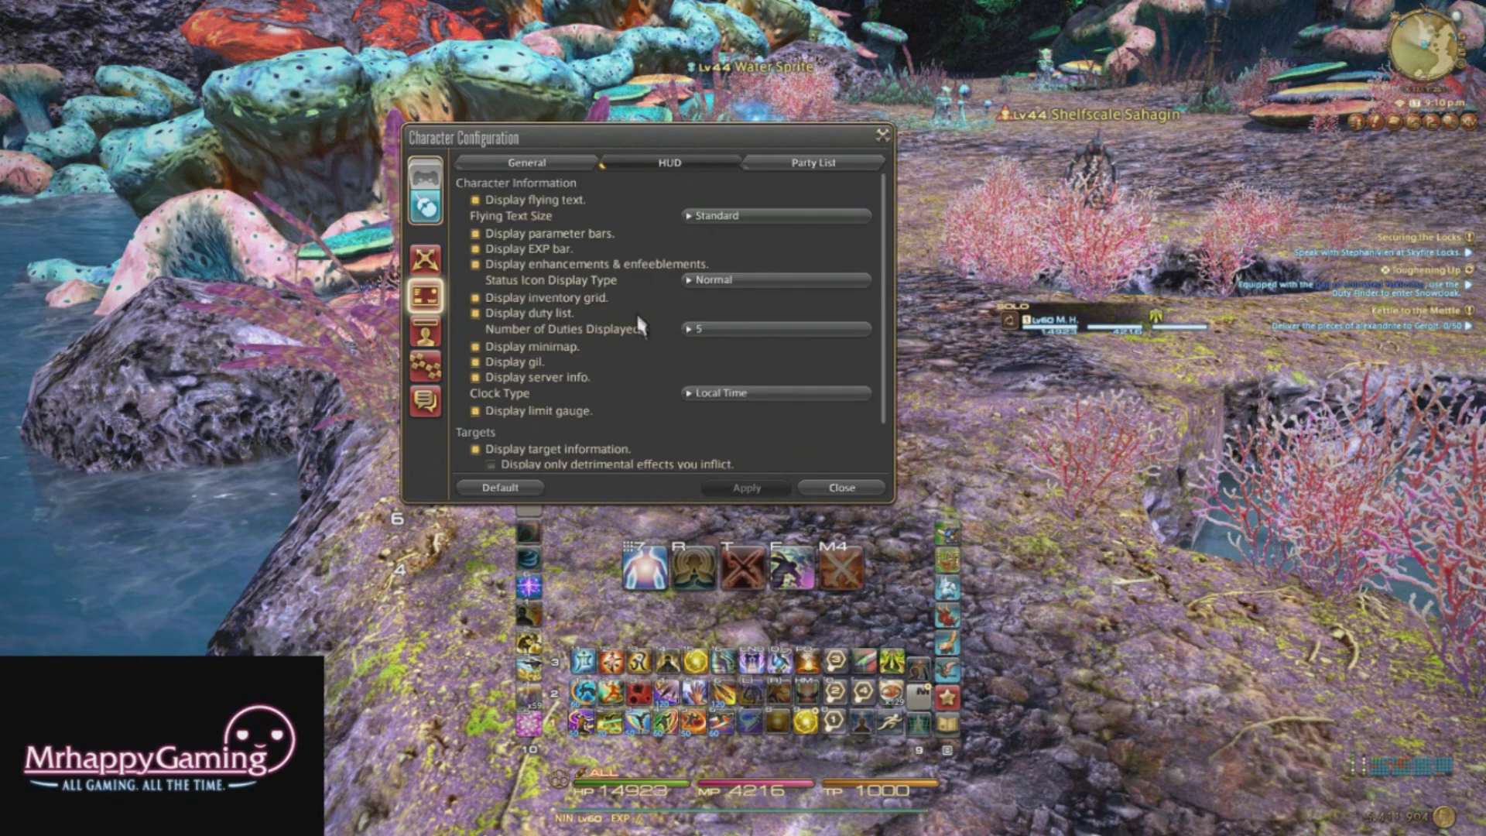
click(481, 249)
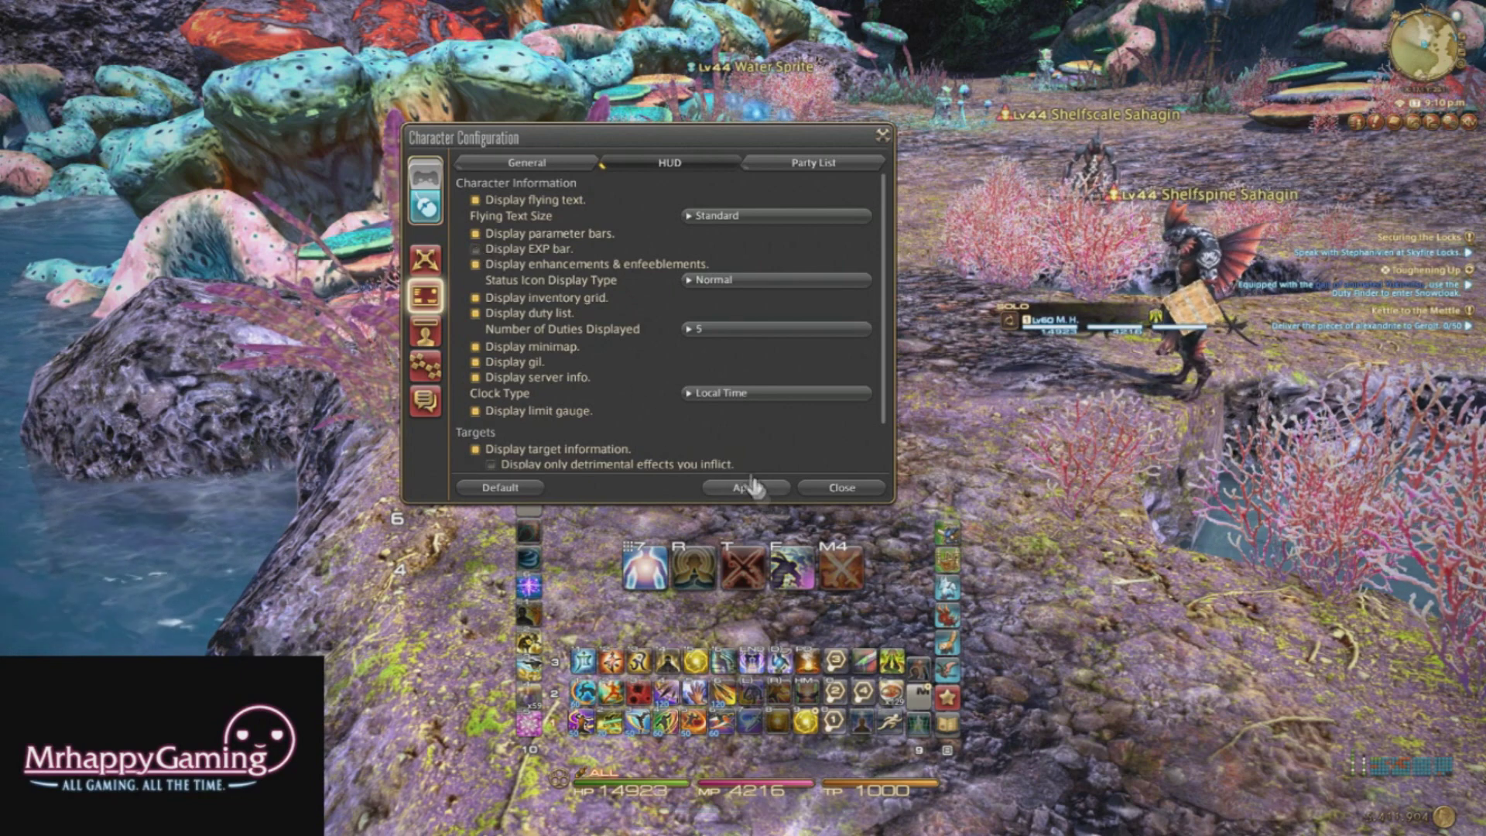
click(552, 298)
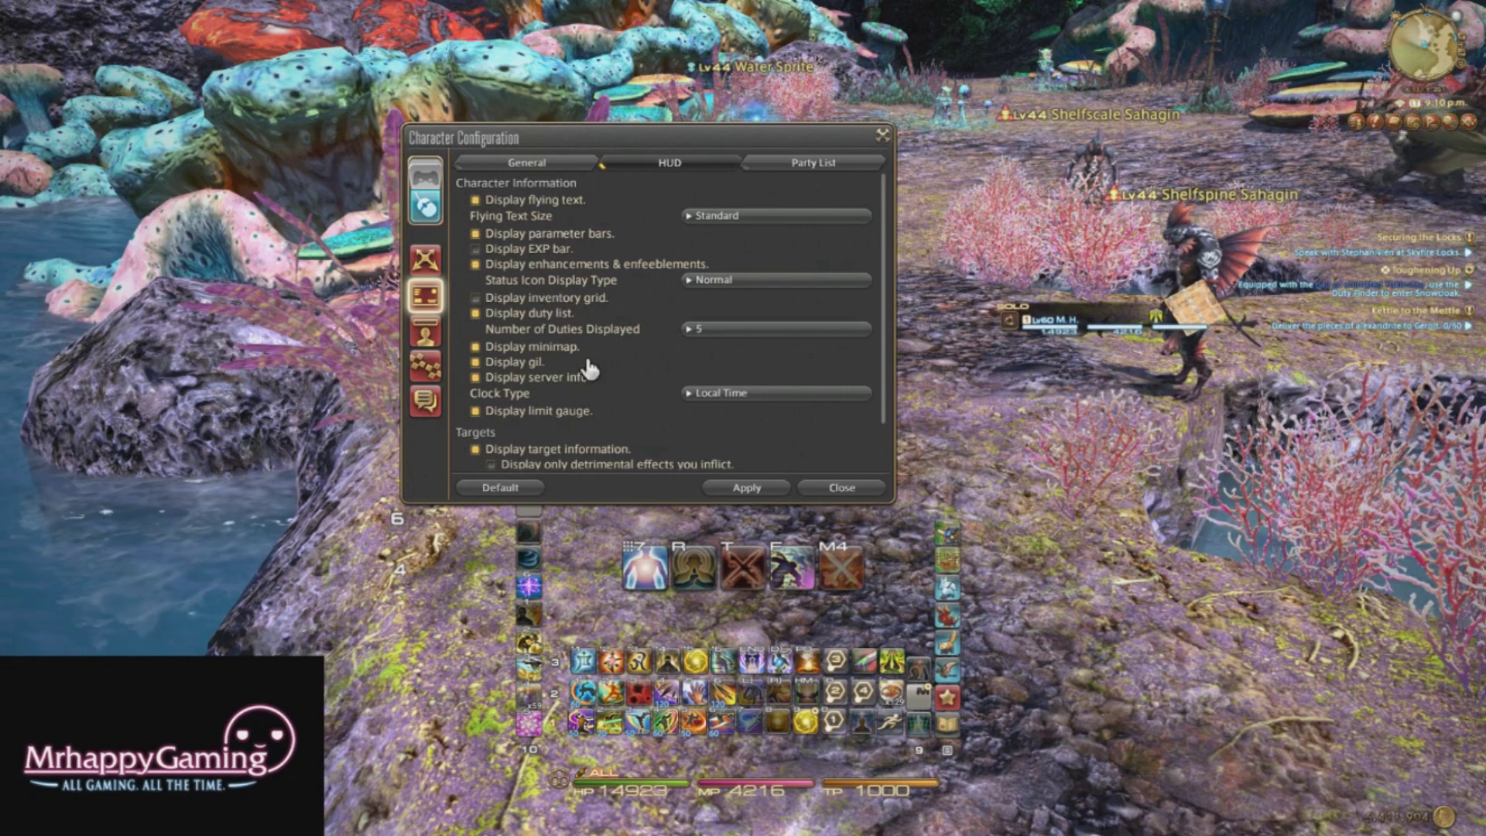
Toggle the duty list display off and on again, and set Number of Duties Displayed to 1.
click(553, 312)
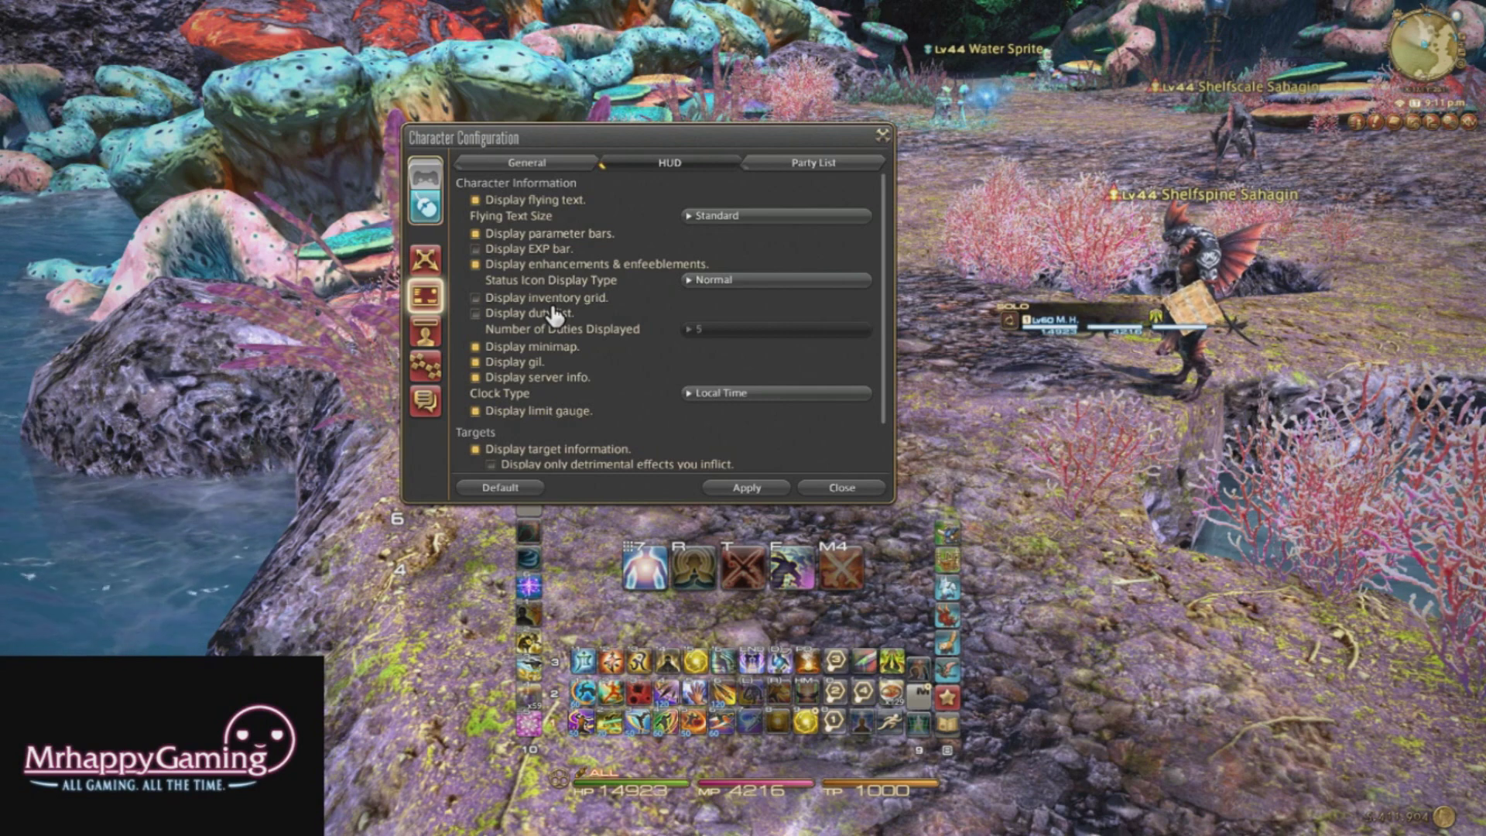
click(555, 312)
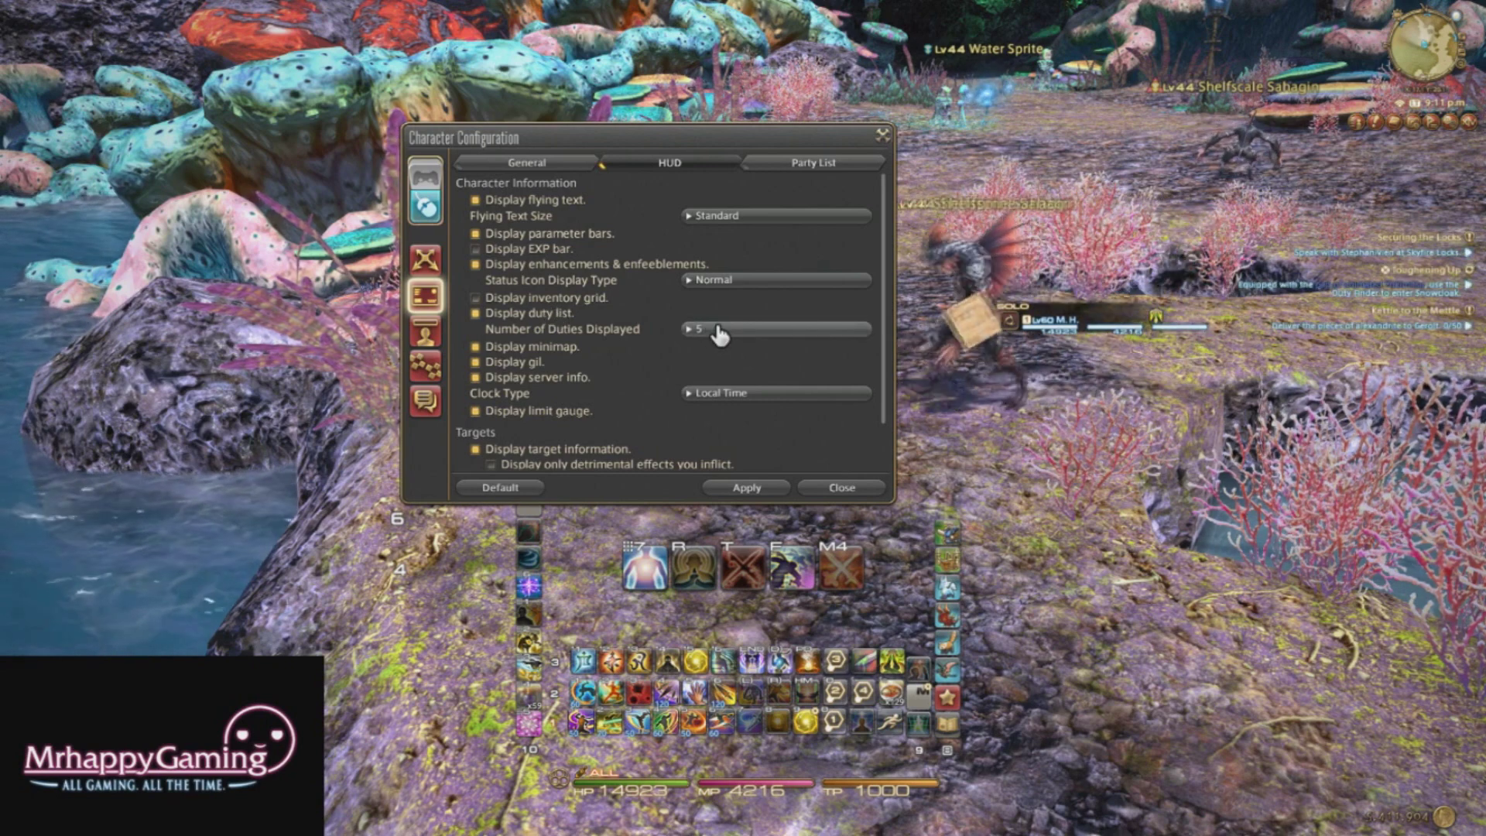
click(717, 329)
click(716, 416)
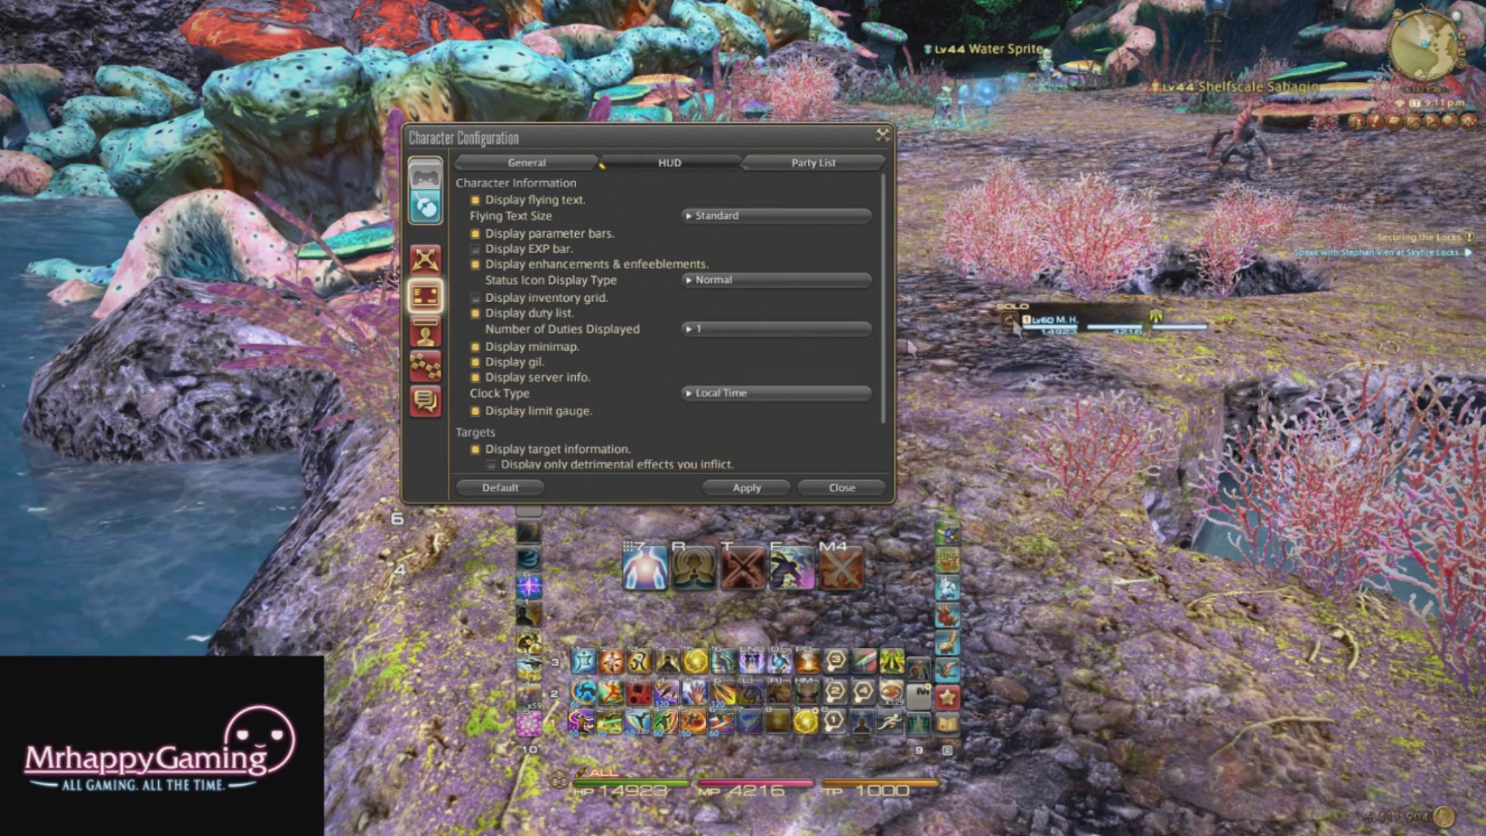
Review the options for the number of duties displayed, and turn off the duty list display.
click(706, 334)
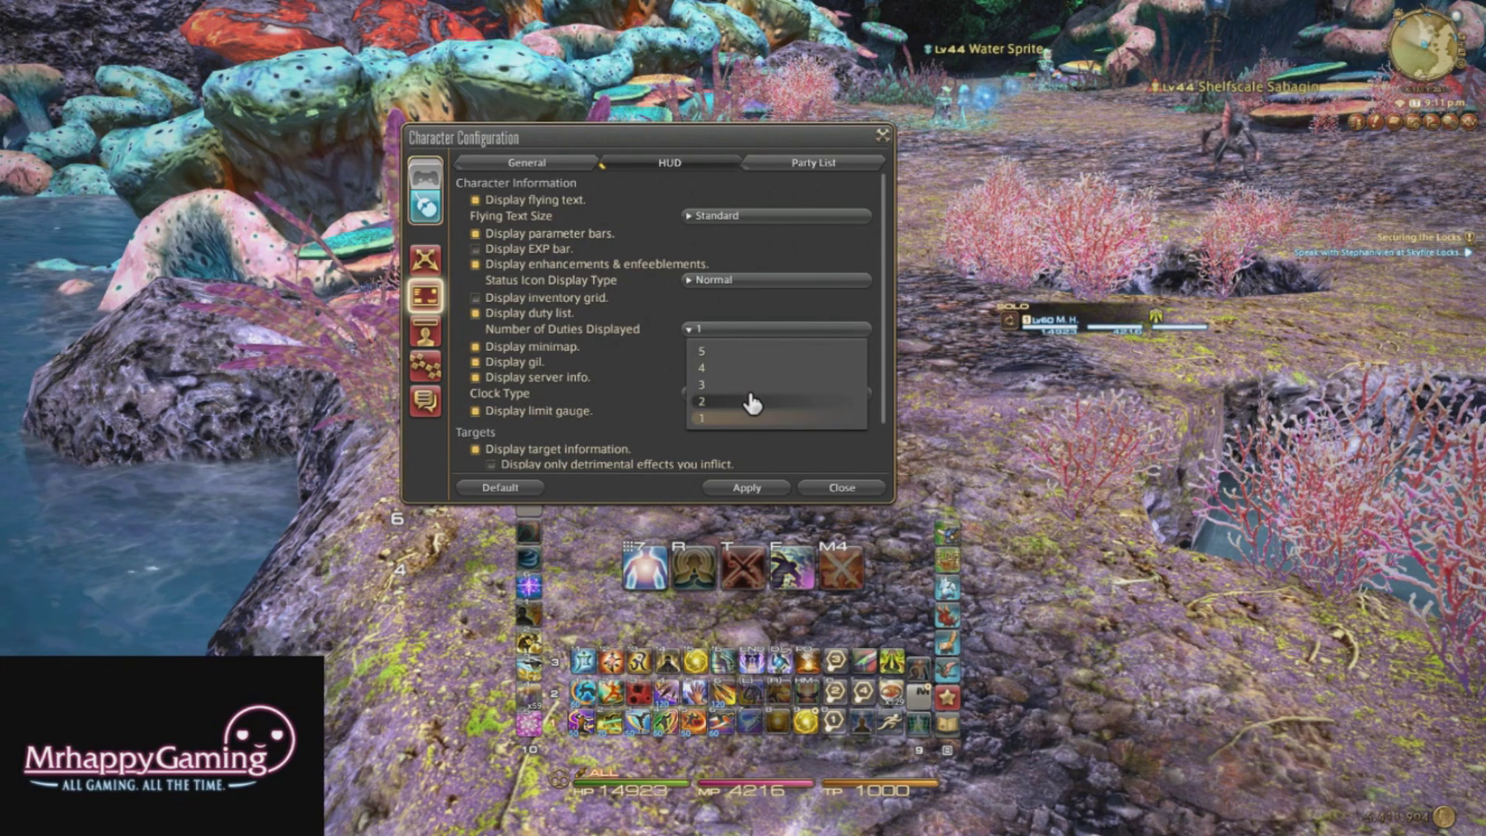
click(743, 332)
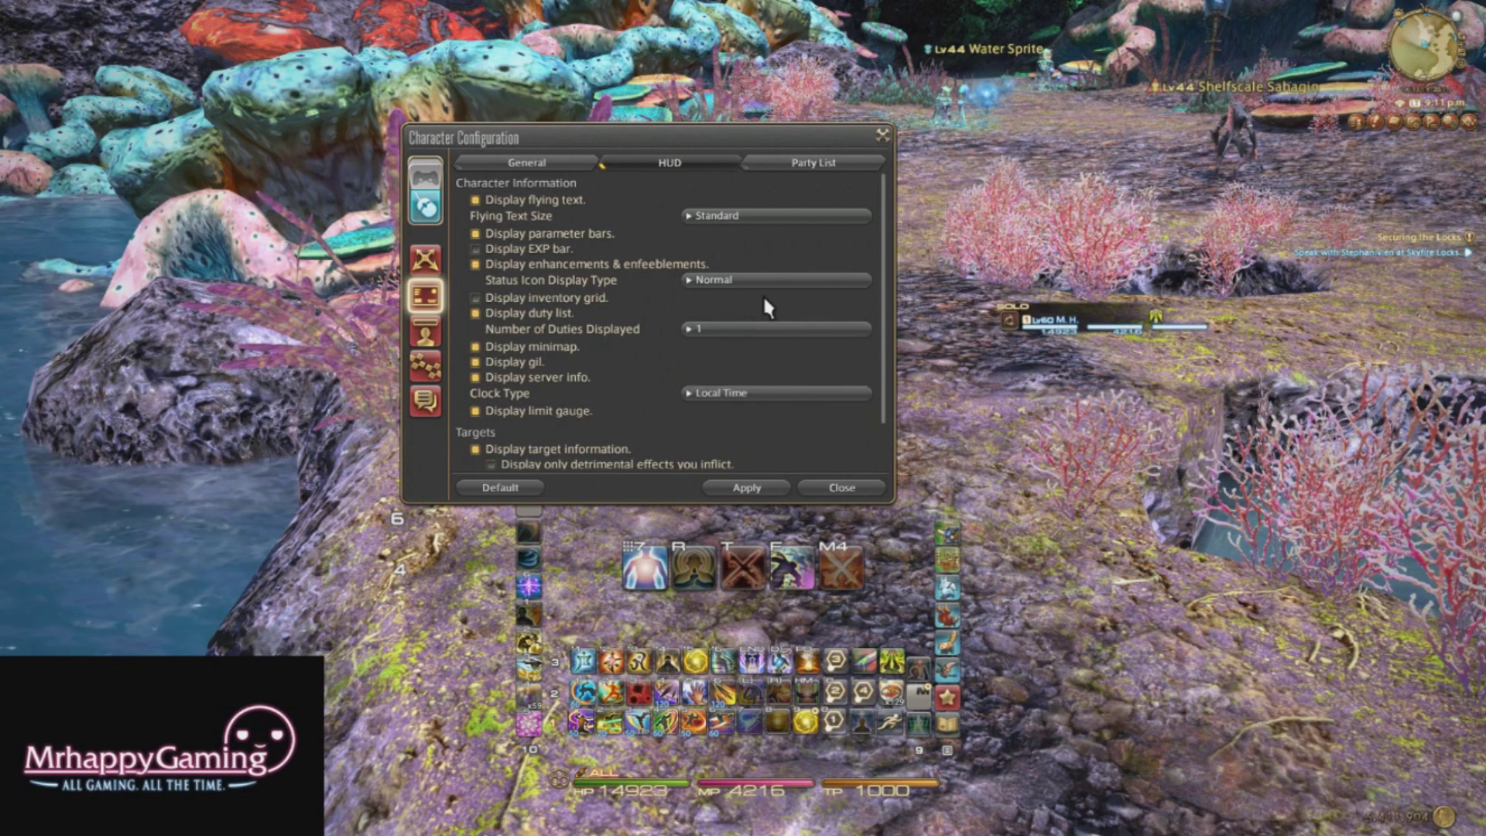
click(746, 330)
click(607, 311)
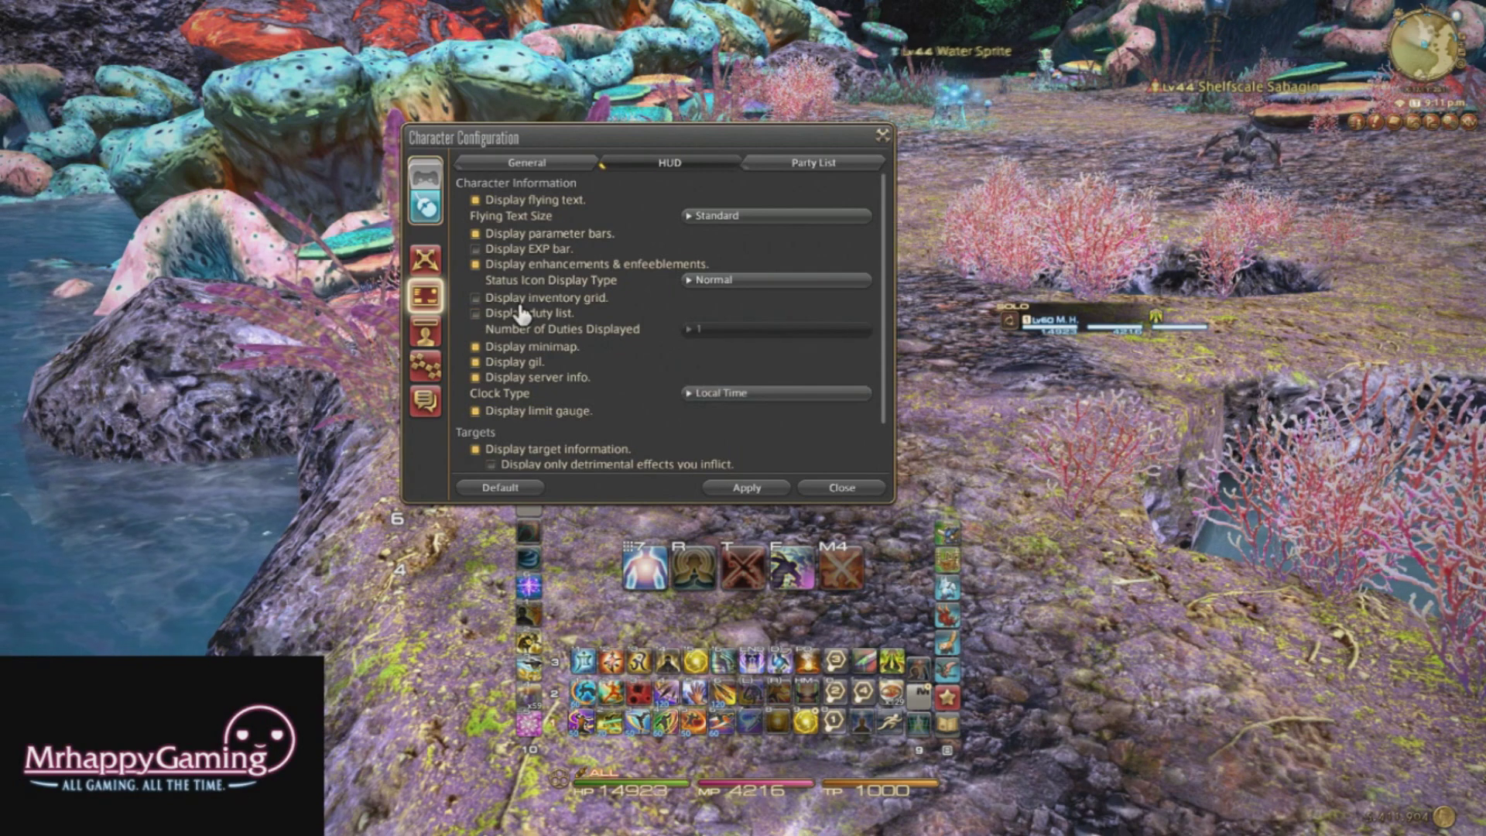
Turn off the gil display in the HUD settings and review the remaining target display options.
click(529, 363)
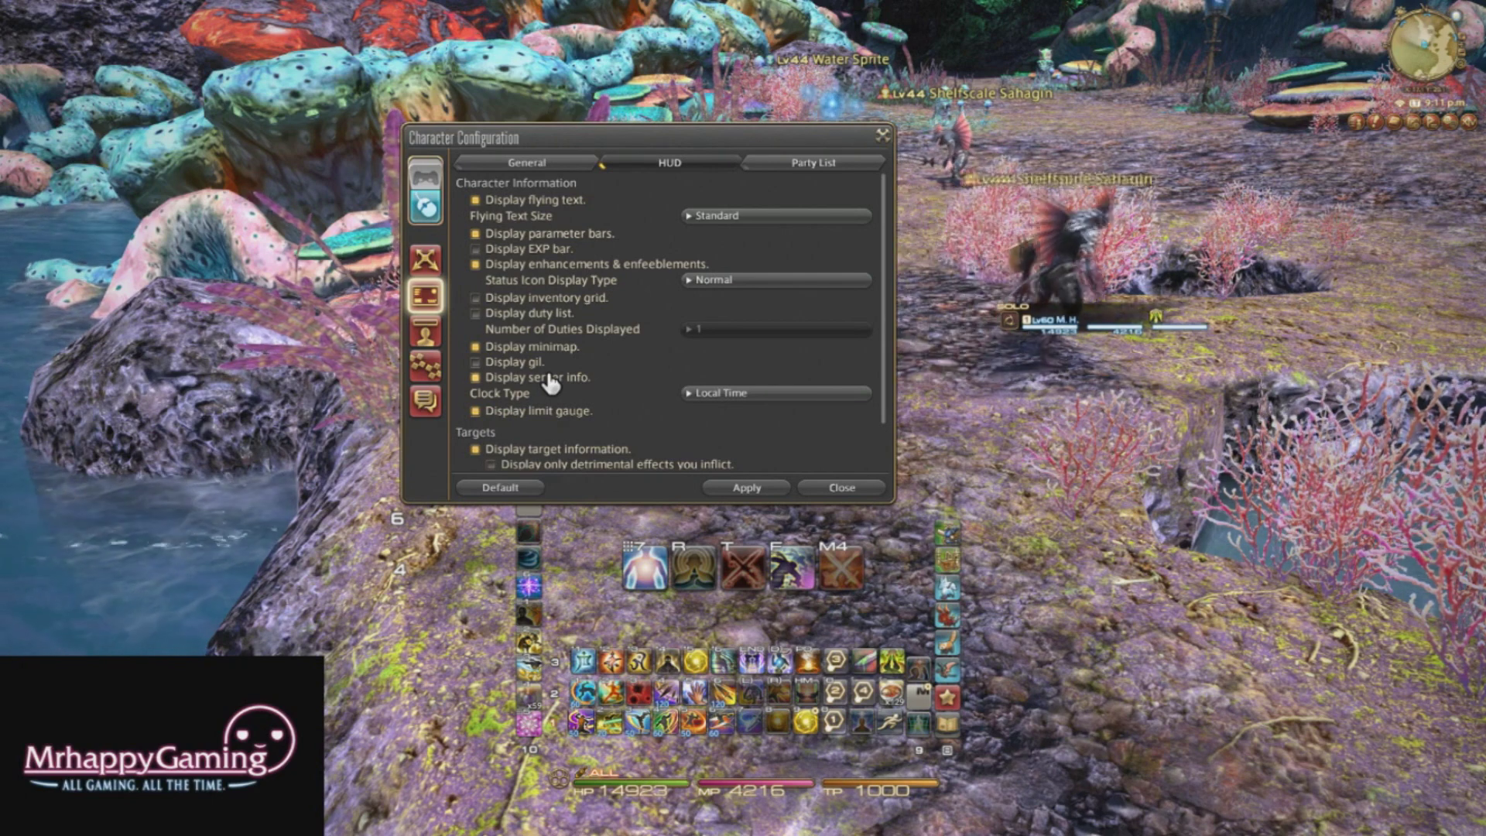
scroll(629, 391, down, 3)
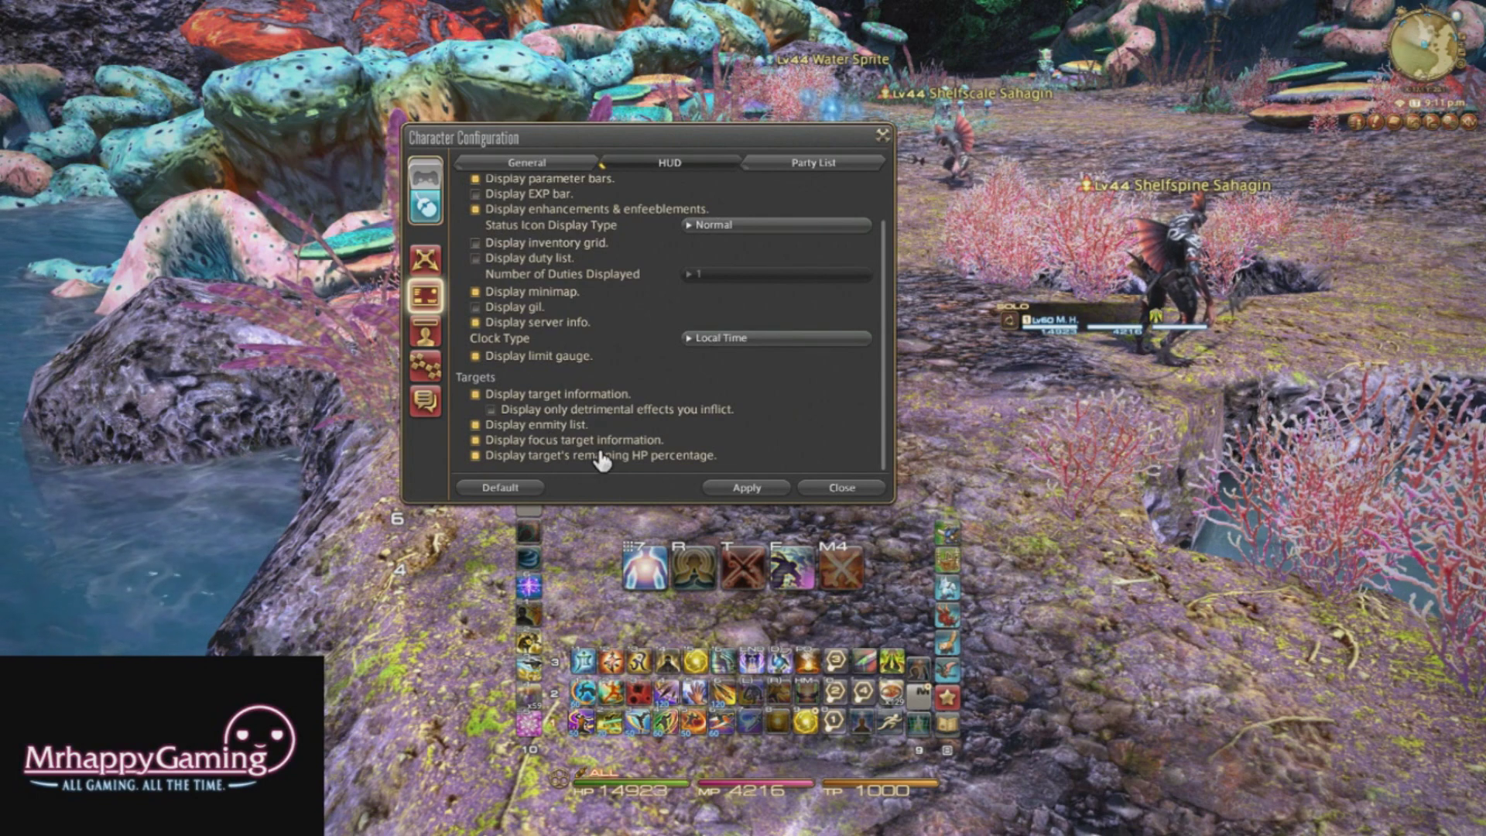
In the Party List settings, toggle "Hide party list when solo" on and off, and switch the party list display off and on again.
click(813, 162)
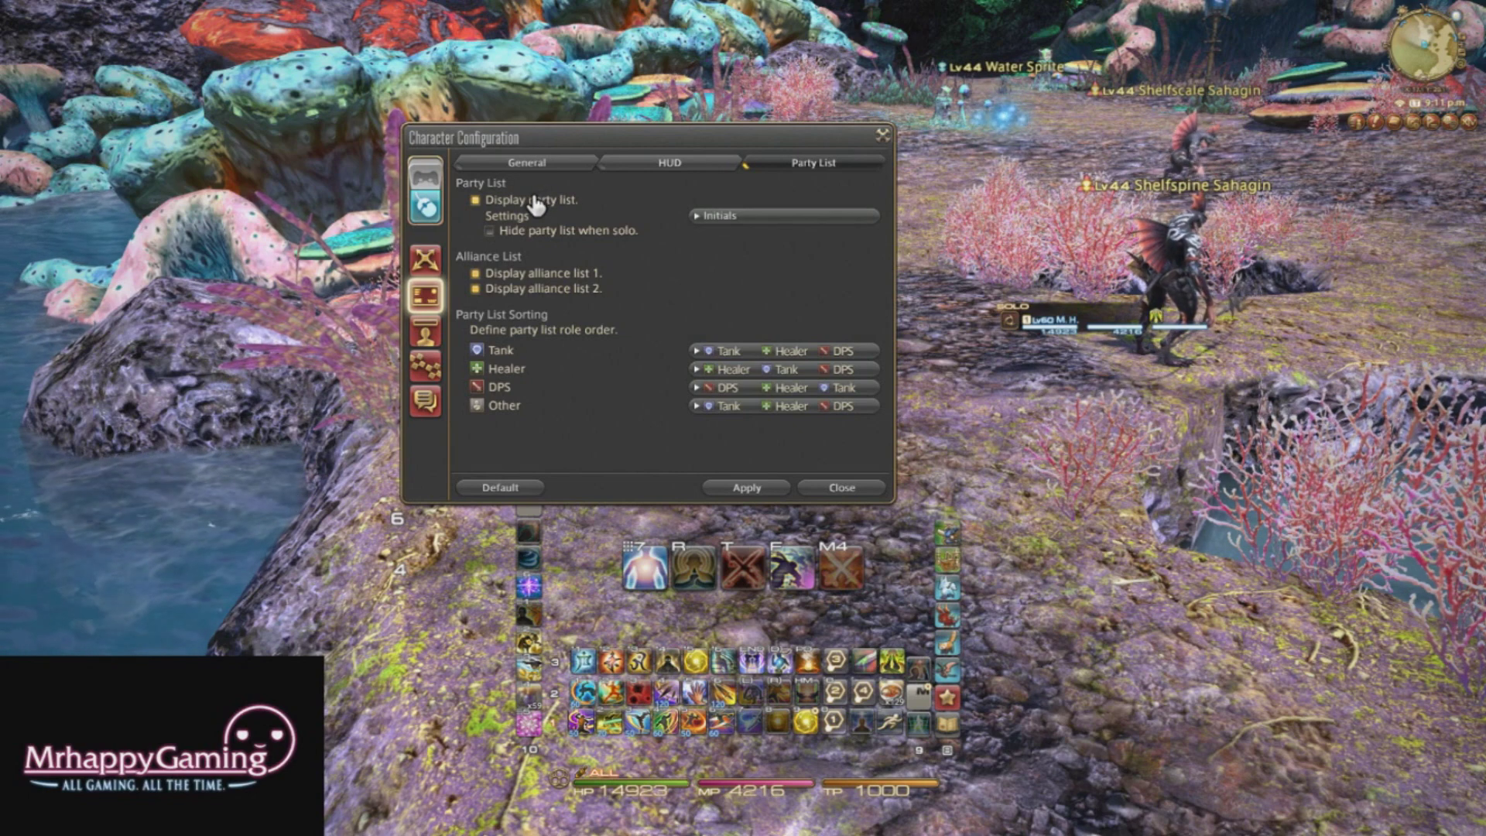
click(490, 230)
click(493, 232)
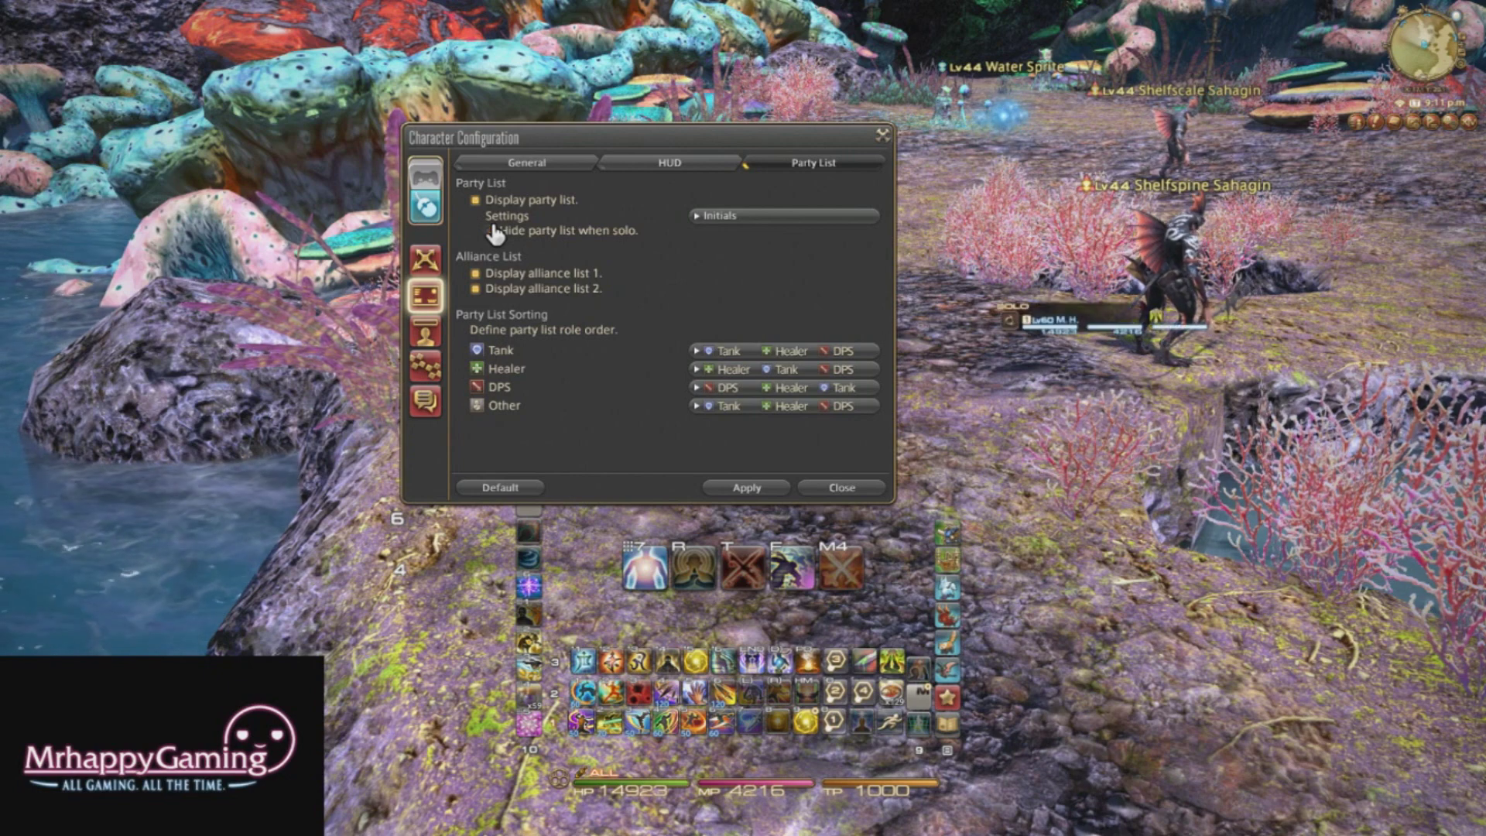
click(538, 200)
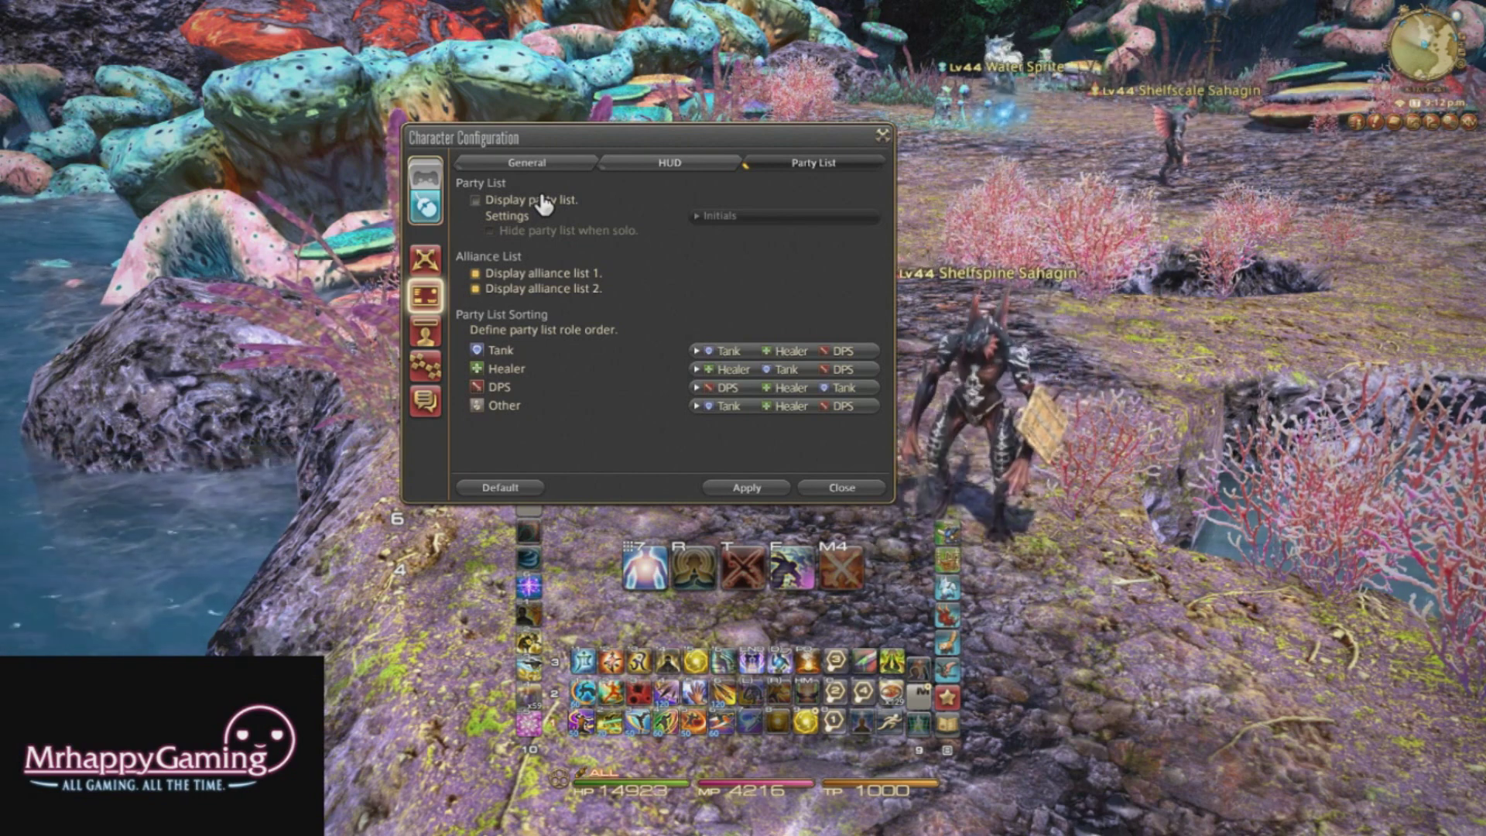
click(541, 202)
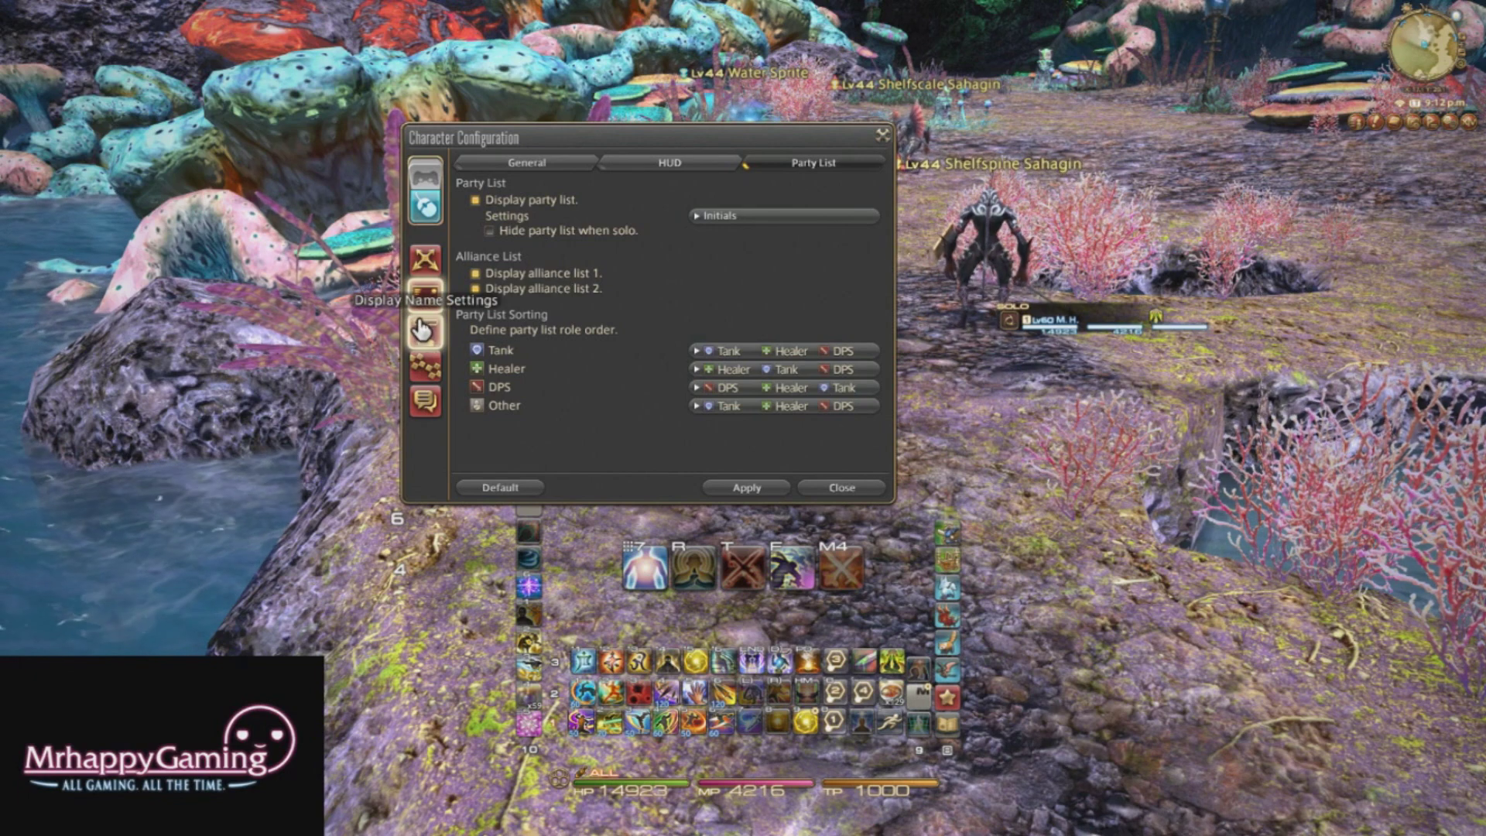
Review the Display Name Settings for own, others, NPCs and general, and apply the configuration changes.
drag(790, 138, 671, 92)
click(307, 286)
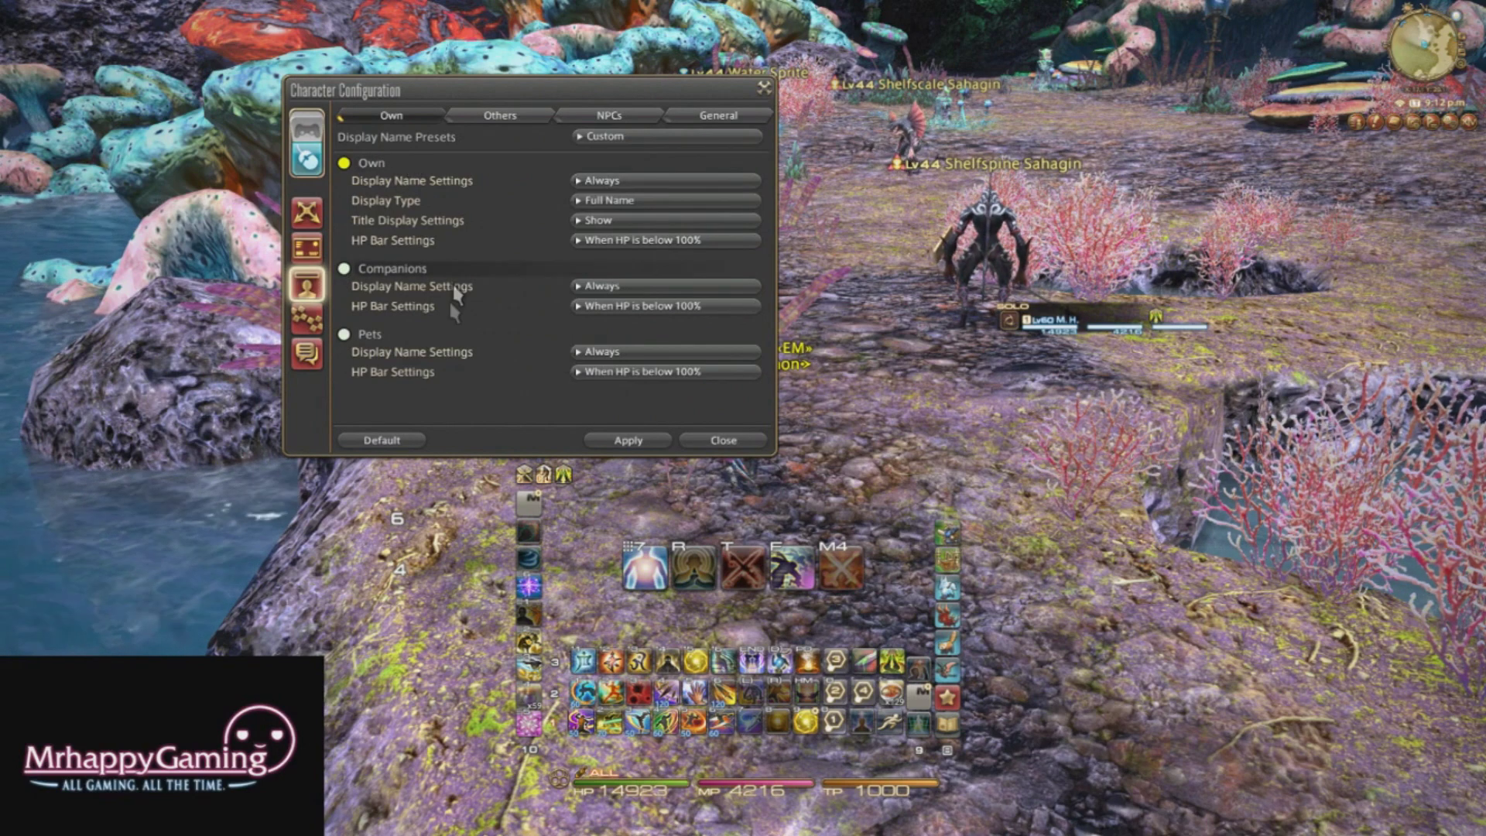
click(507, 124)
click(619, 117)
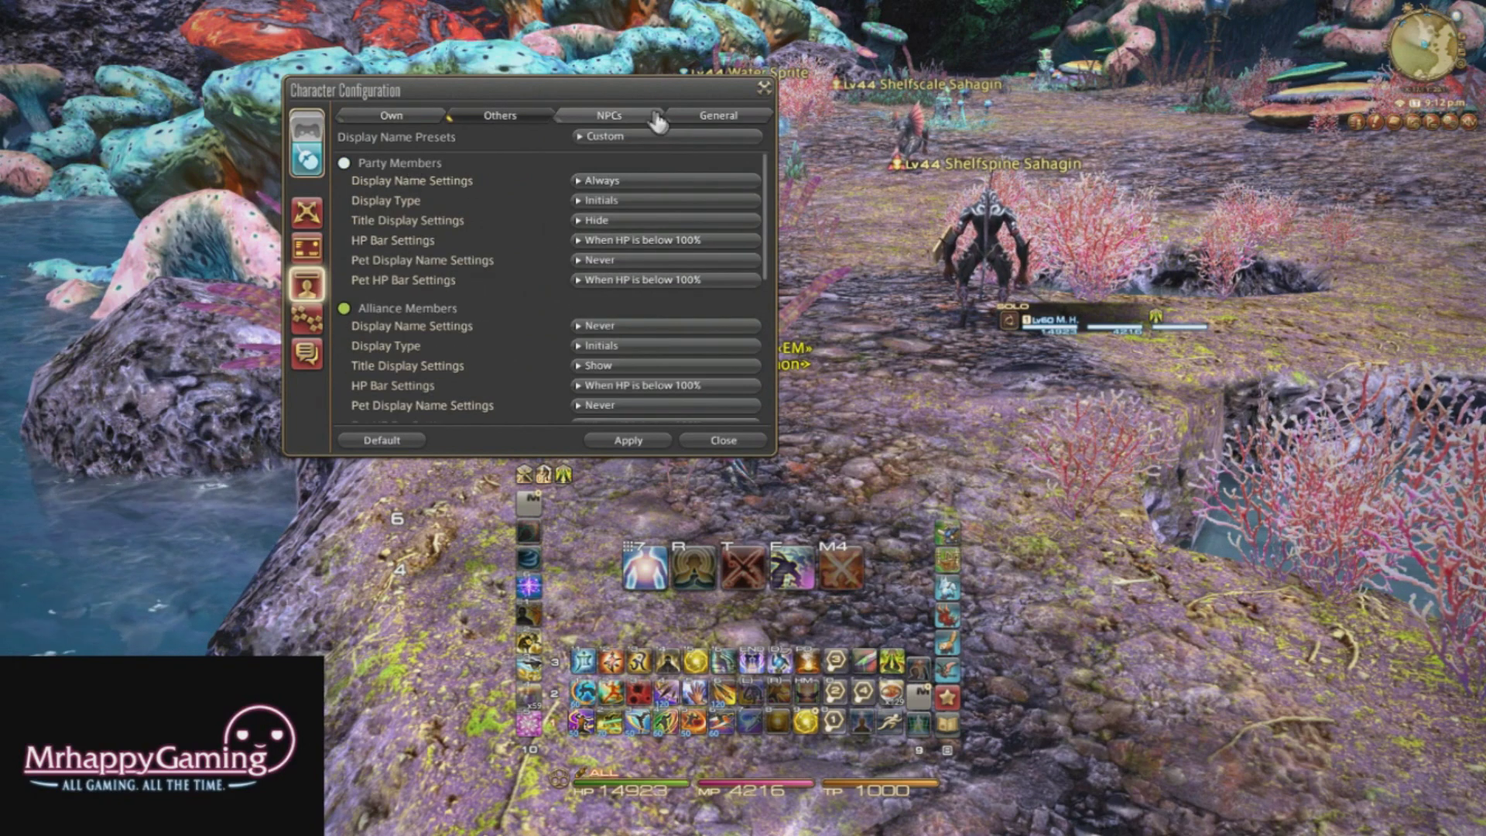
click(693, 114)
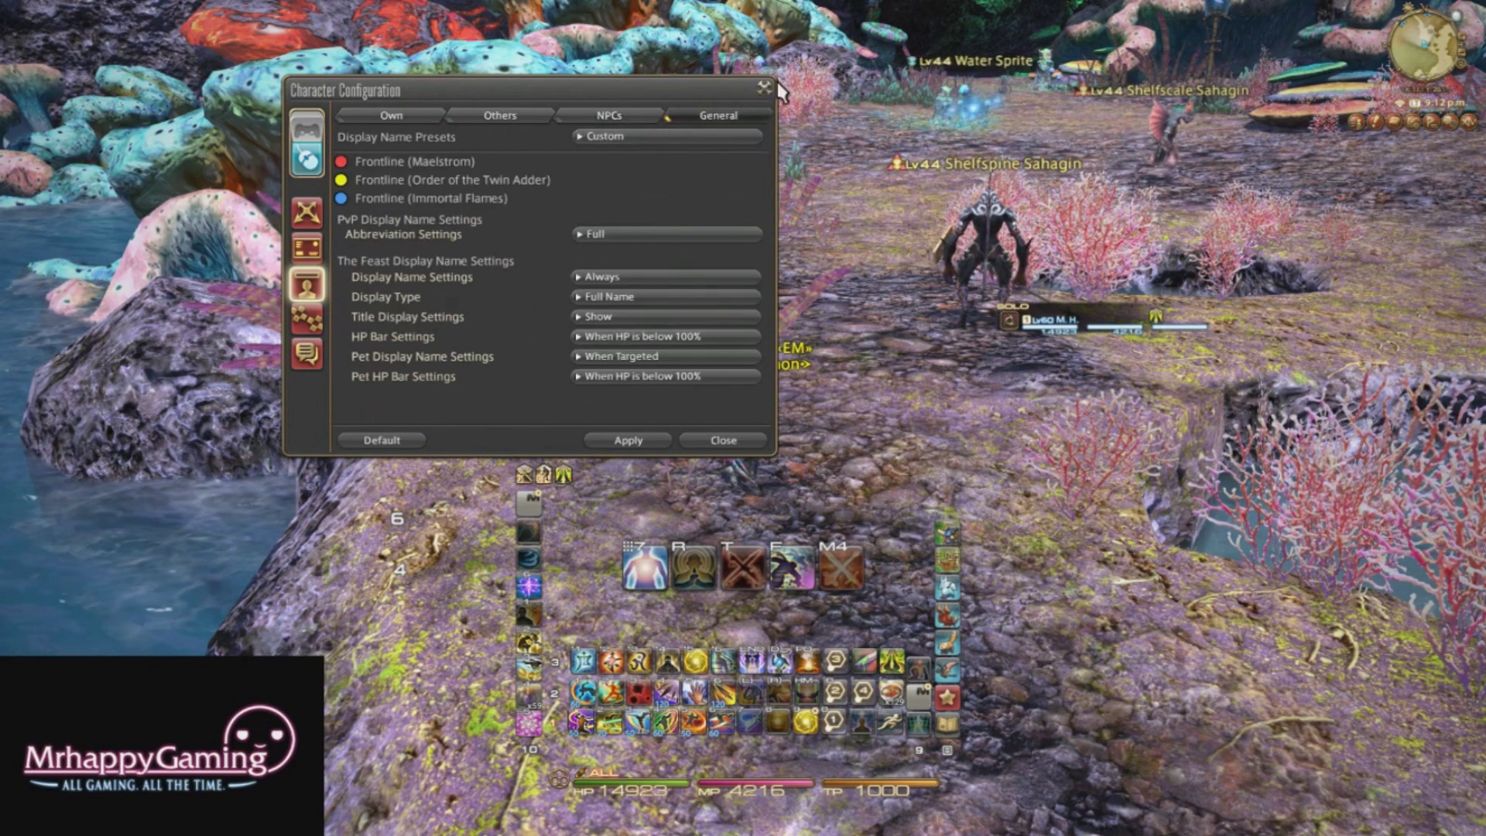
click(638, 442)
Open the Hotbar Settings and line up hotbars 1, 2 and 3 in one row along the bottom edge of the game screen.
drag(691, 95, 867, 90)
click(481, 312)
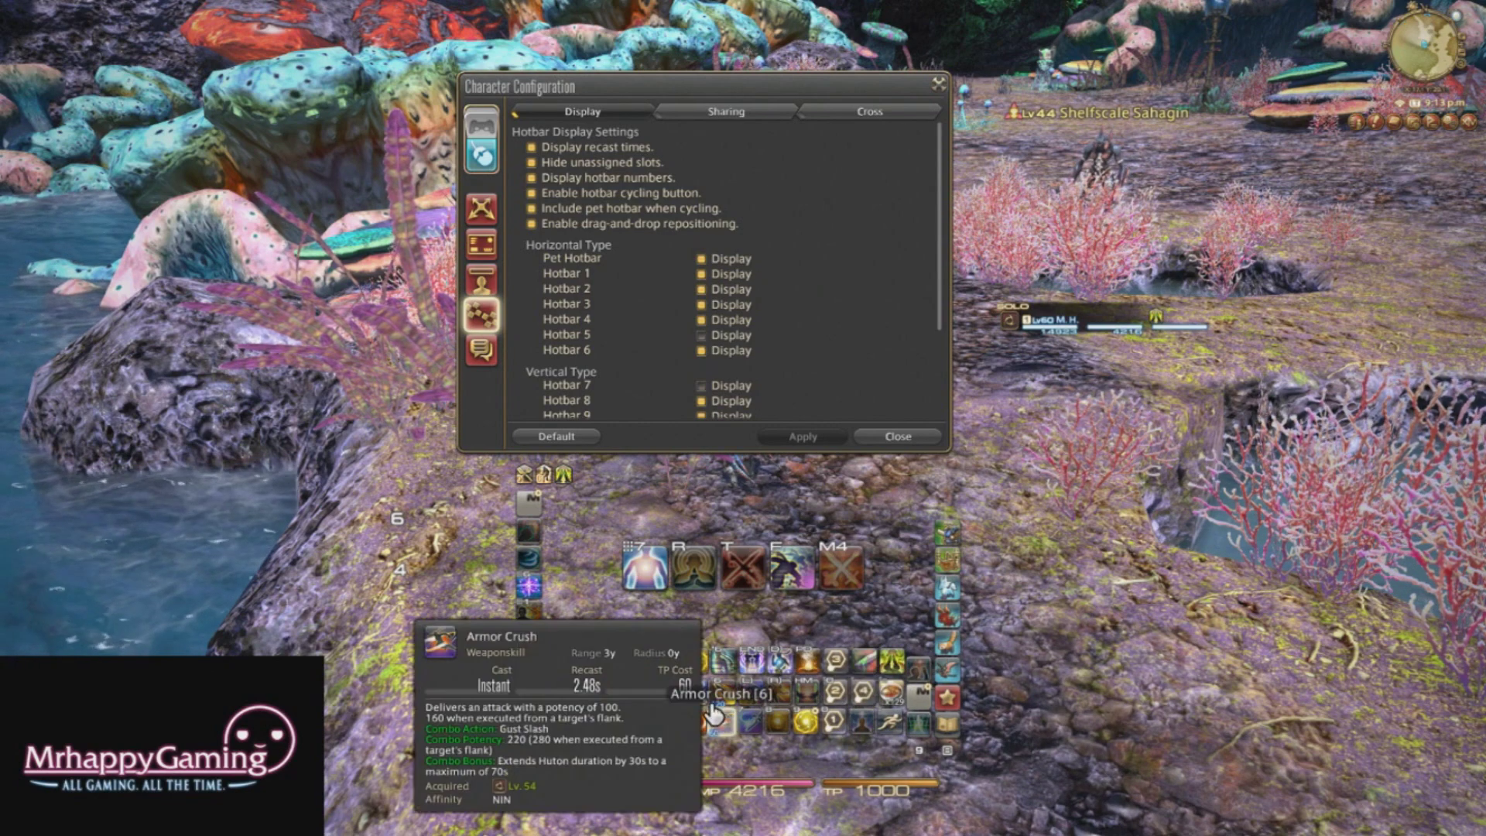
drag(549, 721, 297, 815)
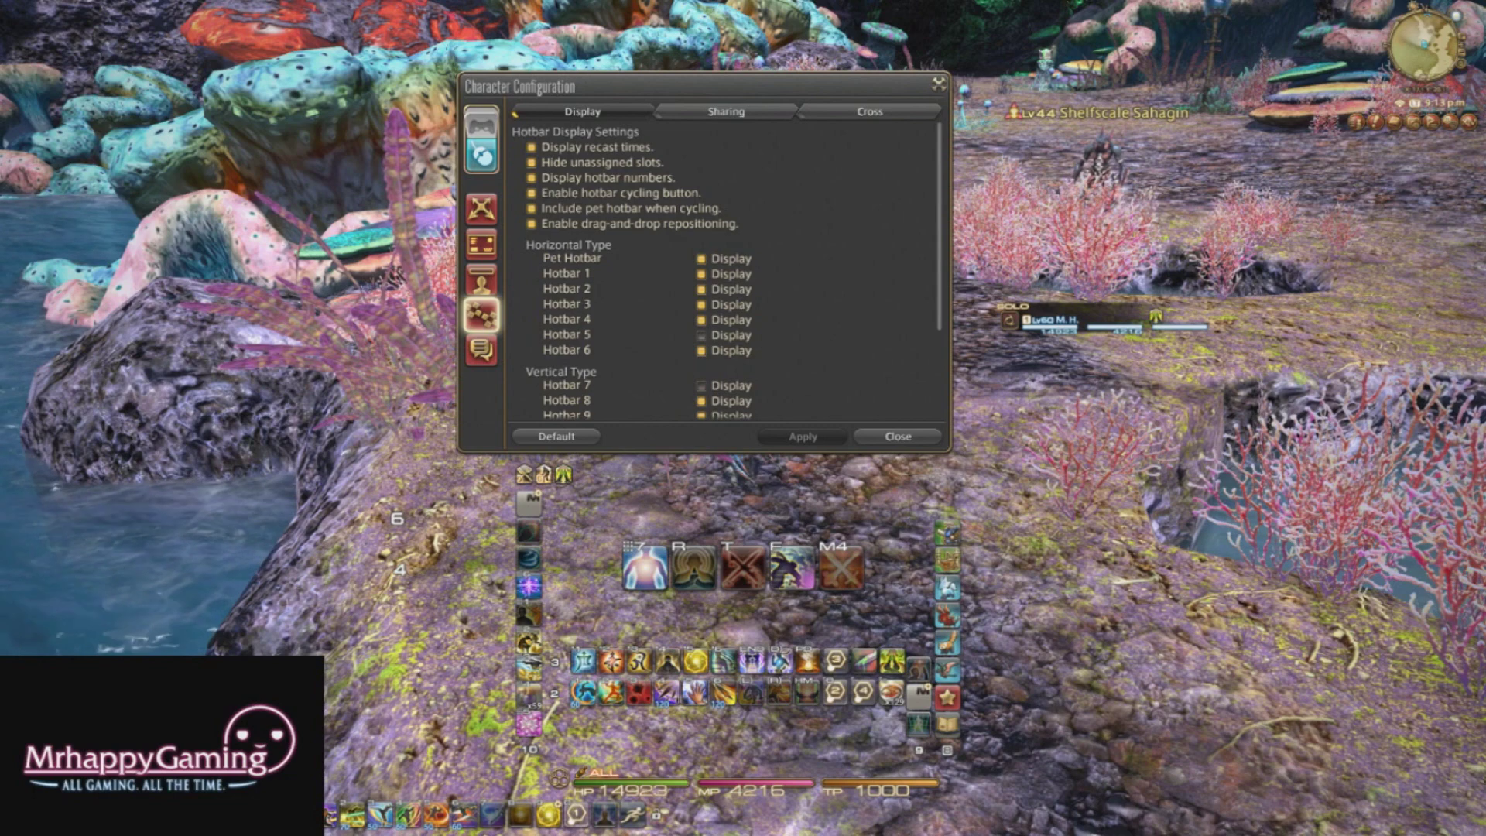
drag(557, 696, 656, 814)
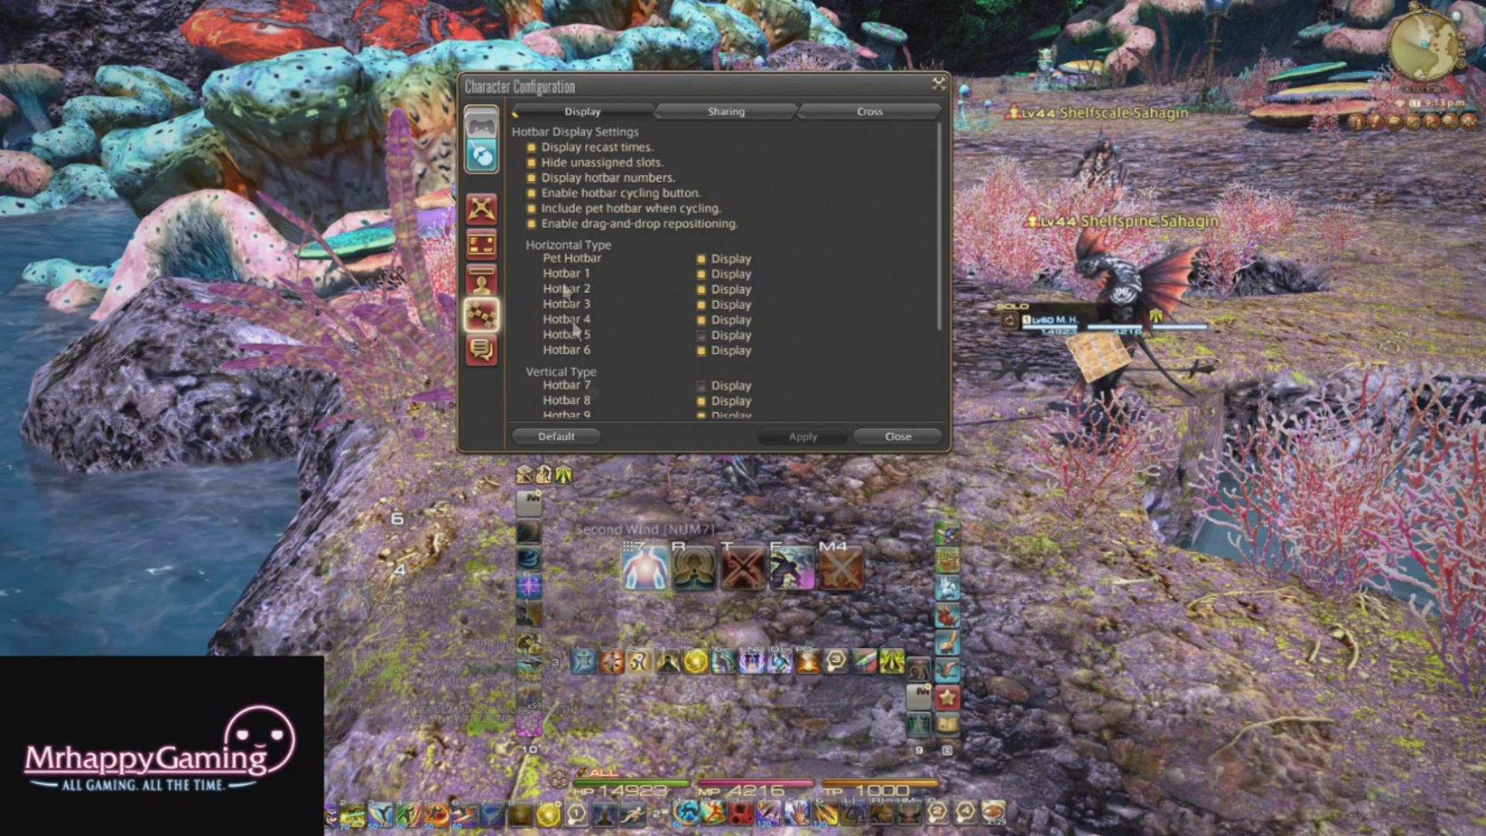
click(571, 178)
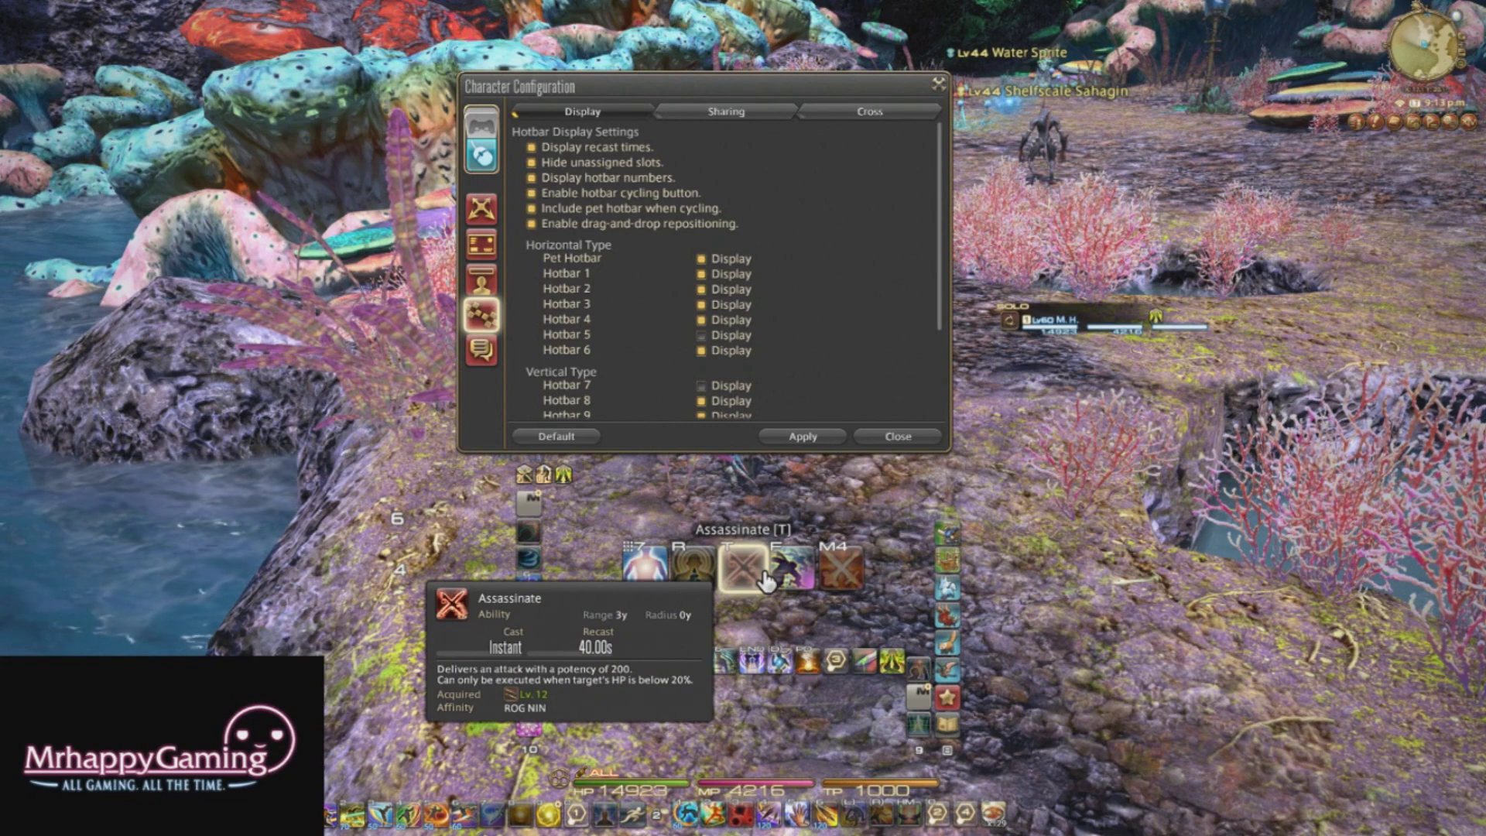
drag(559, 662, 1021, 816)
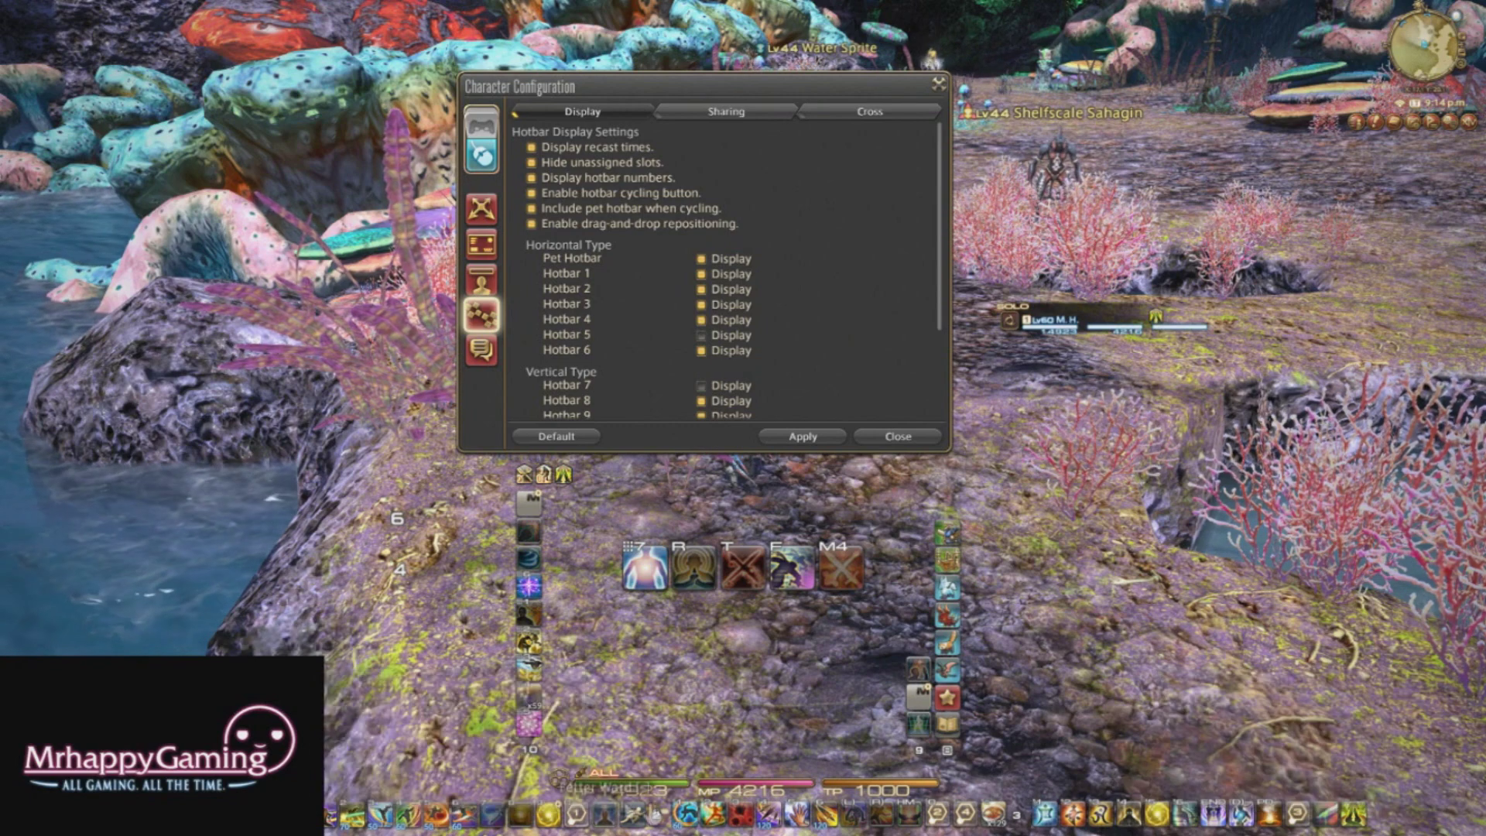
Stack hotbars 2 and 3 directly above hotbar 1, and move vertical hotbar 10 further from the screen centre.
drag(656, 815, 296, 786)
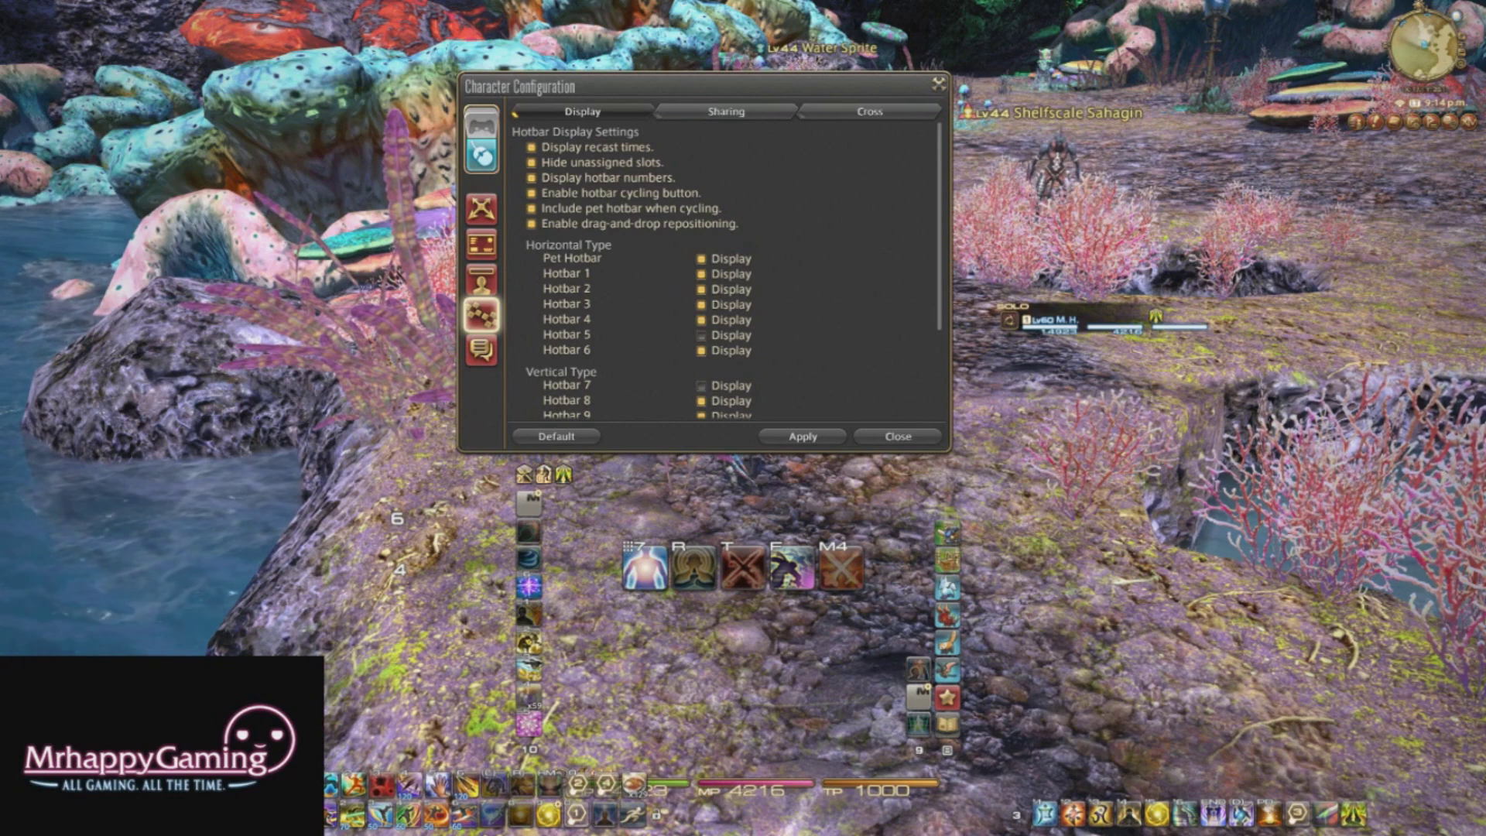
drag(1013, 818, 294, 755)
drag(716, 790, 762, 789)
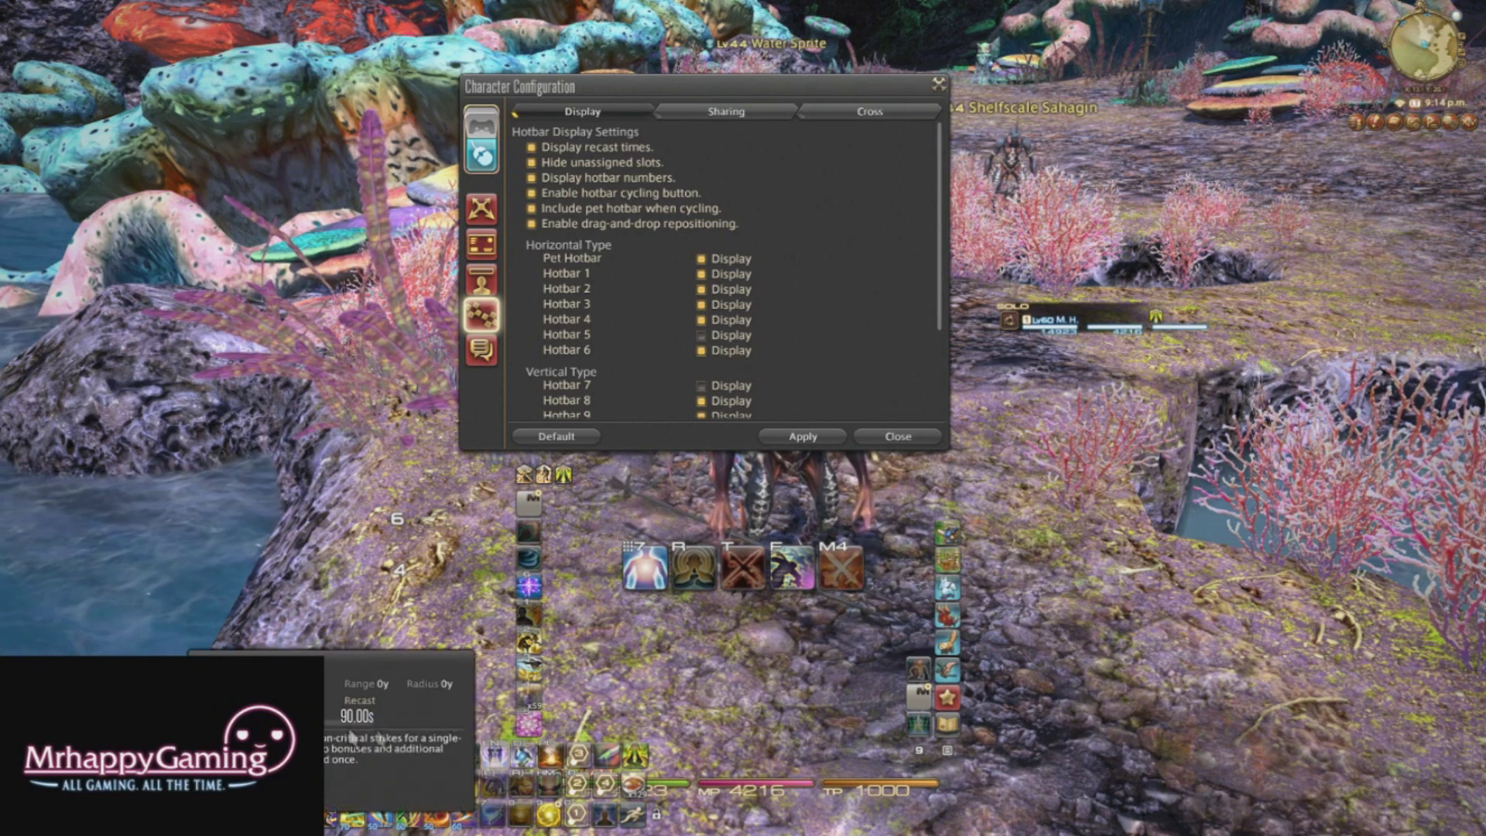
drag(298, 755, 681, 810)
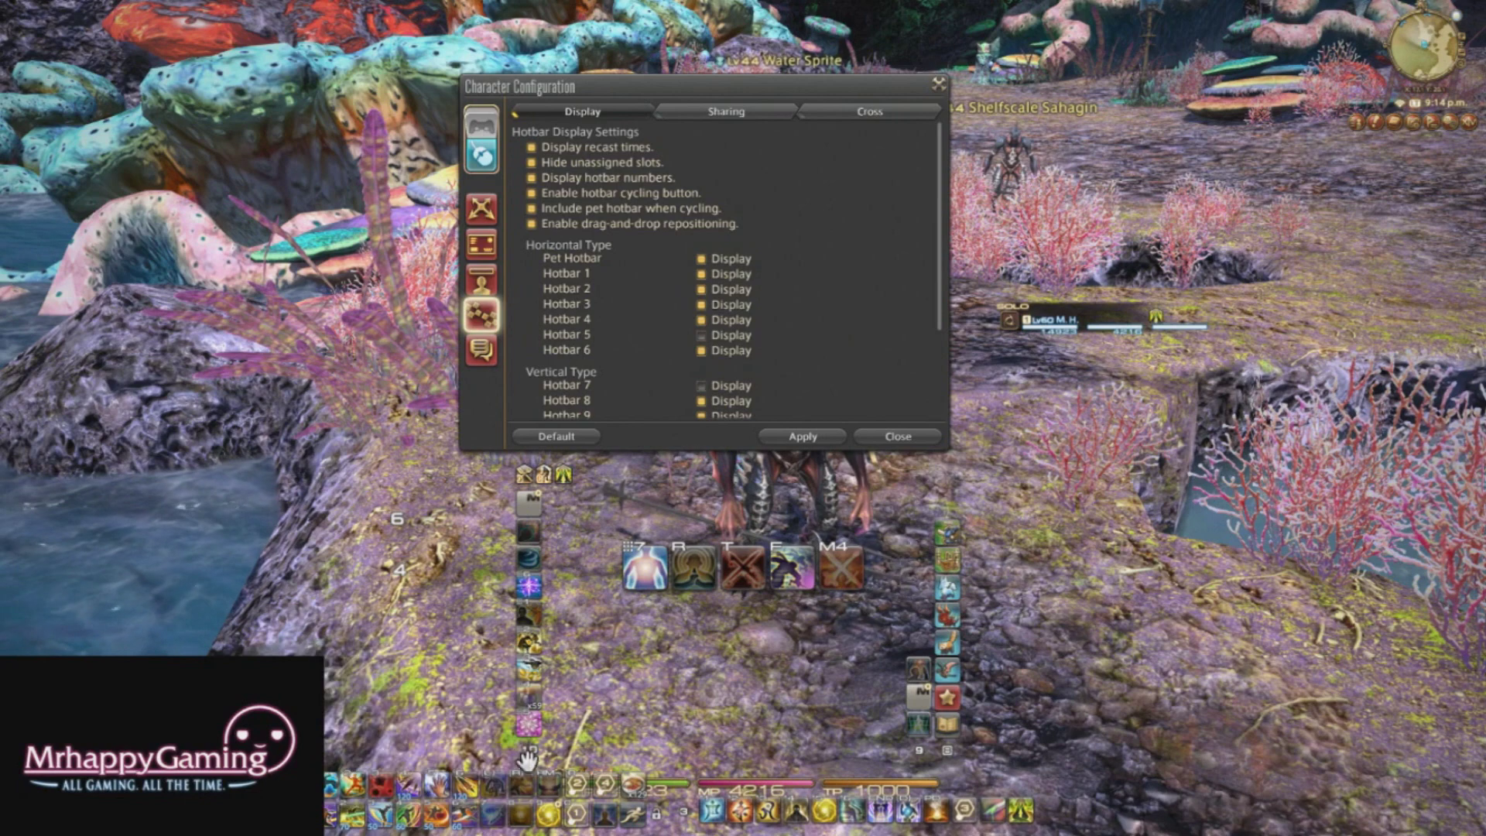
drag(531, 747, 439, 671)
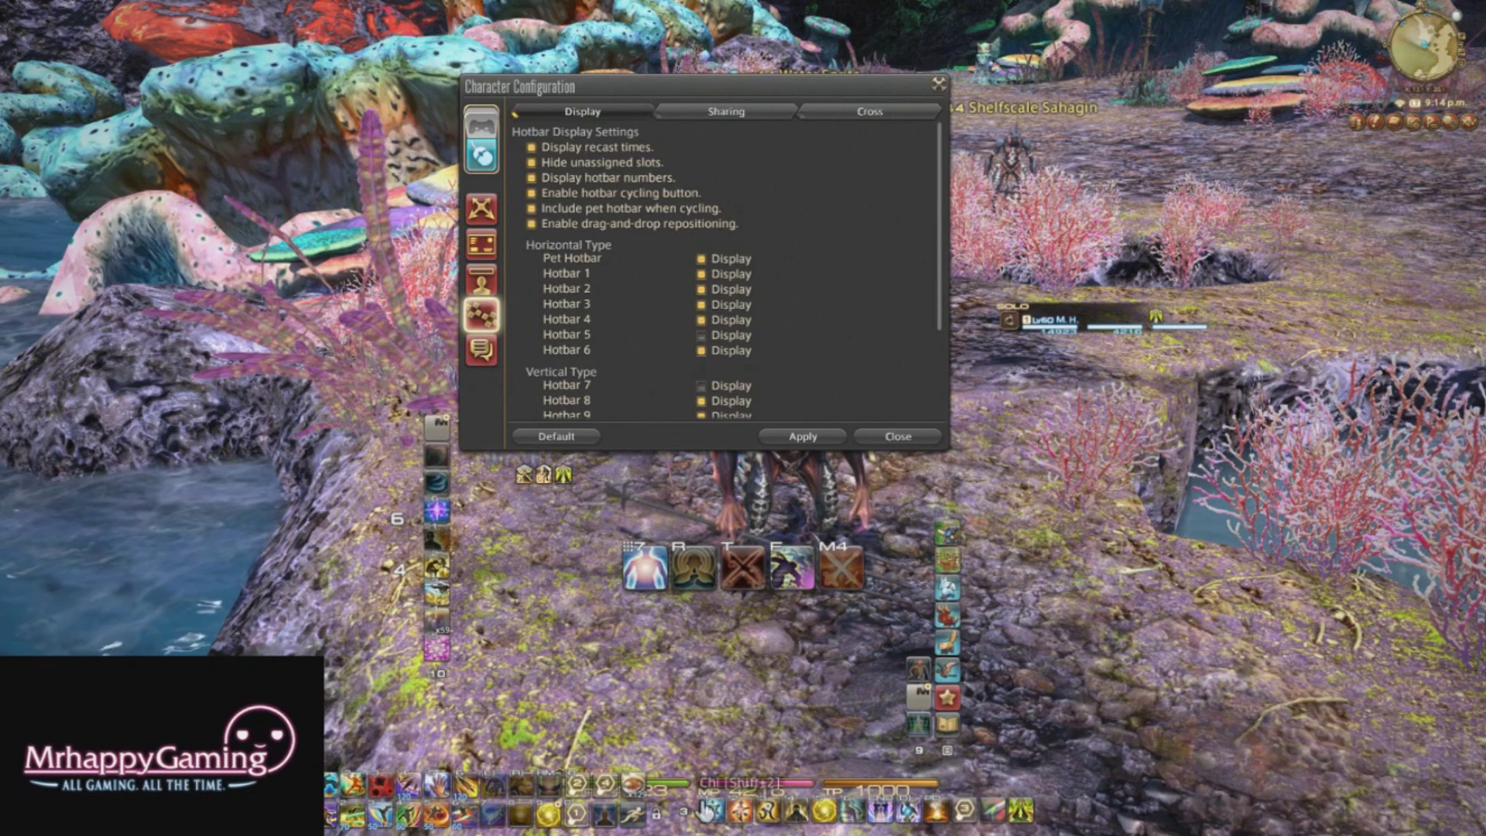
drag(687, 811, 299, 755)
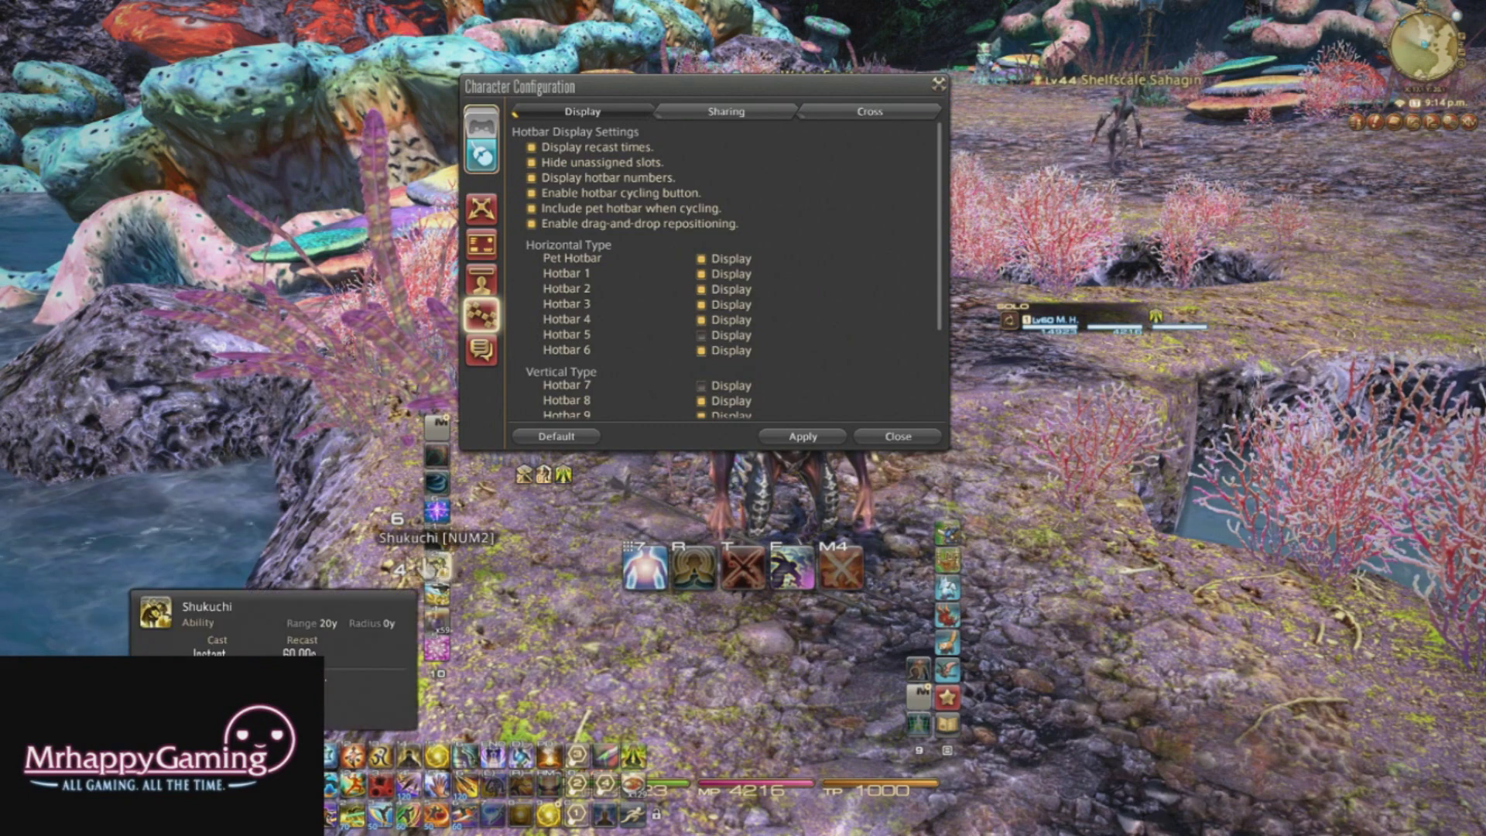
Move hotbar 4 and the short vertical hotbar next to the stack, and place both long vertical hotbars along the screen's right edge.
drag(393, 564, 358, 690)
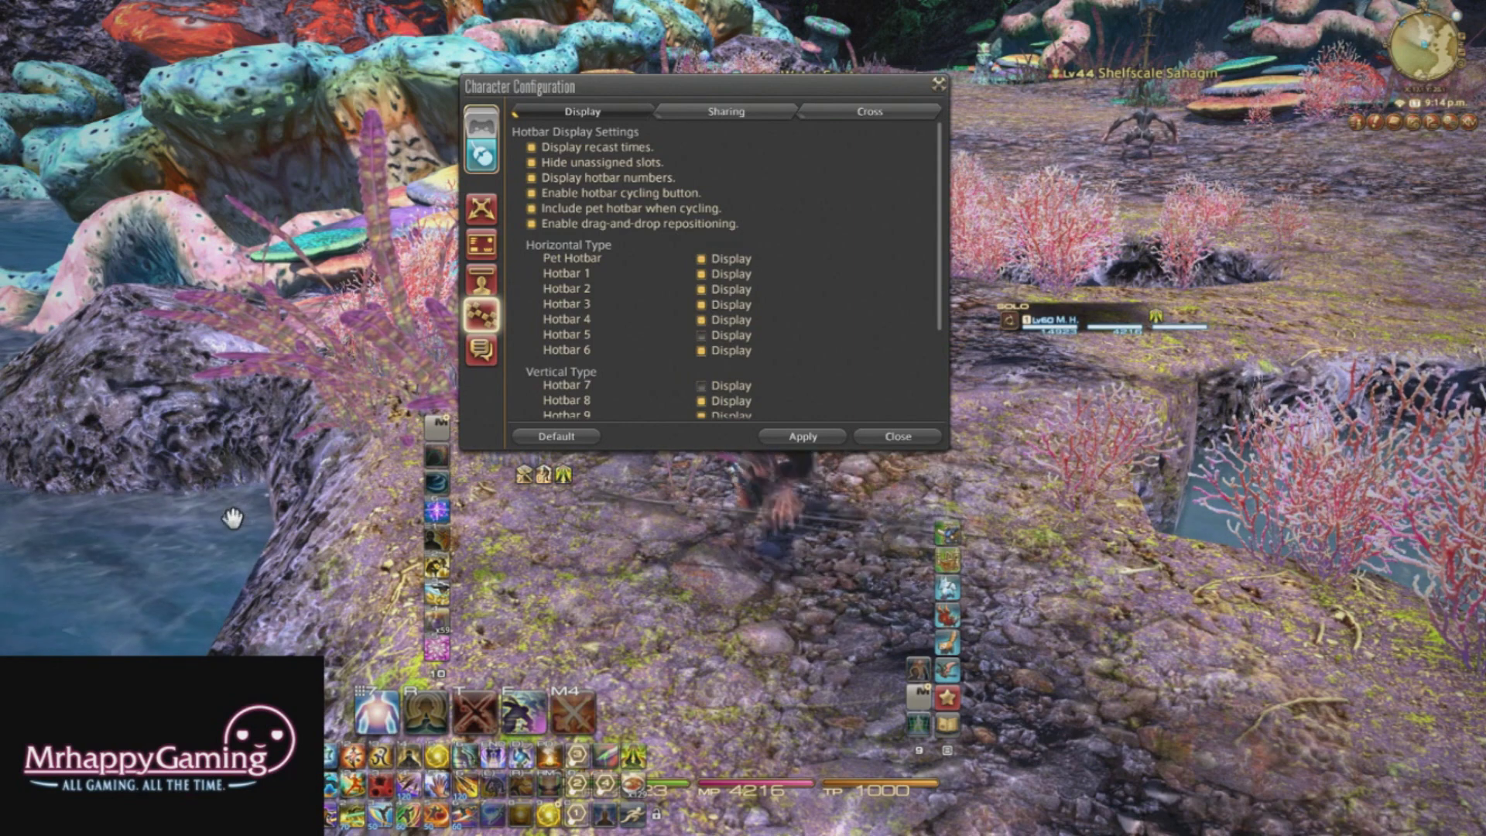
drag(920, 747, 666, 824)
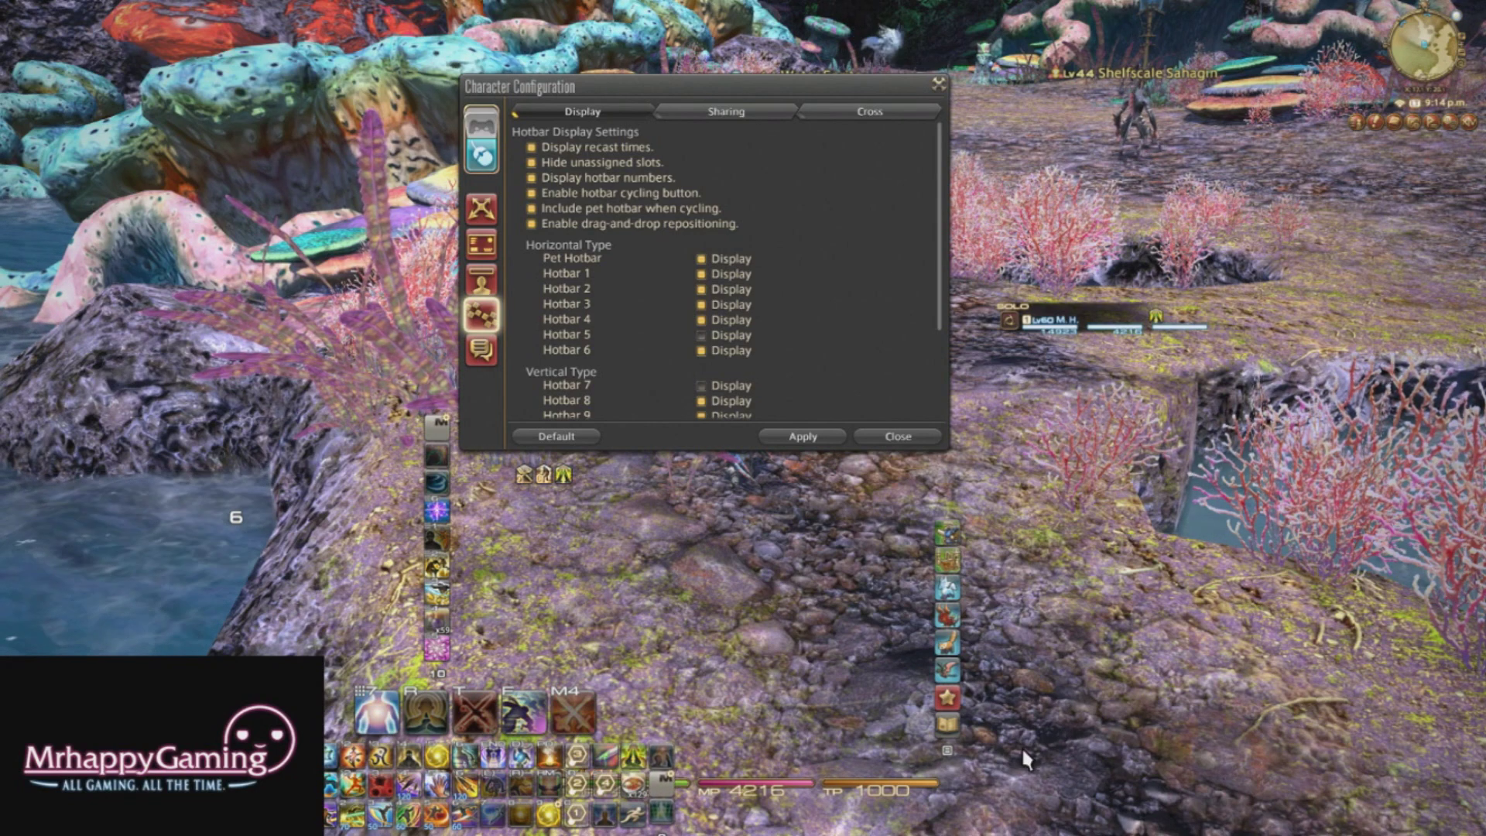
drag(947, 750, 1462, 817)
drag(437, 672, 1456, 596)
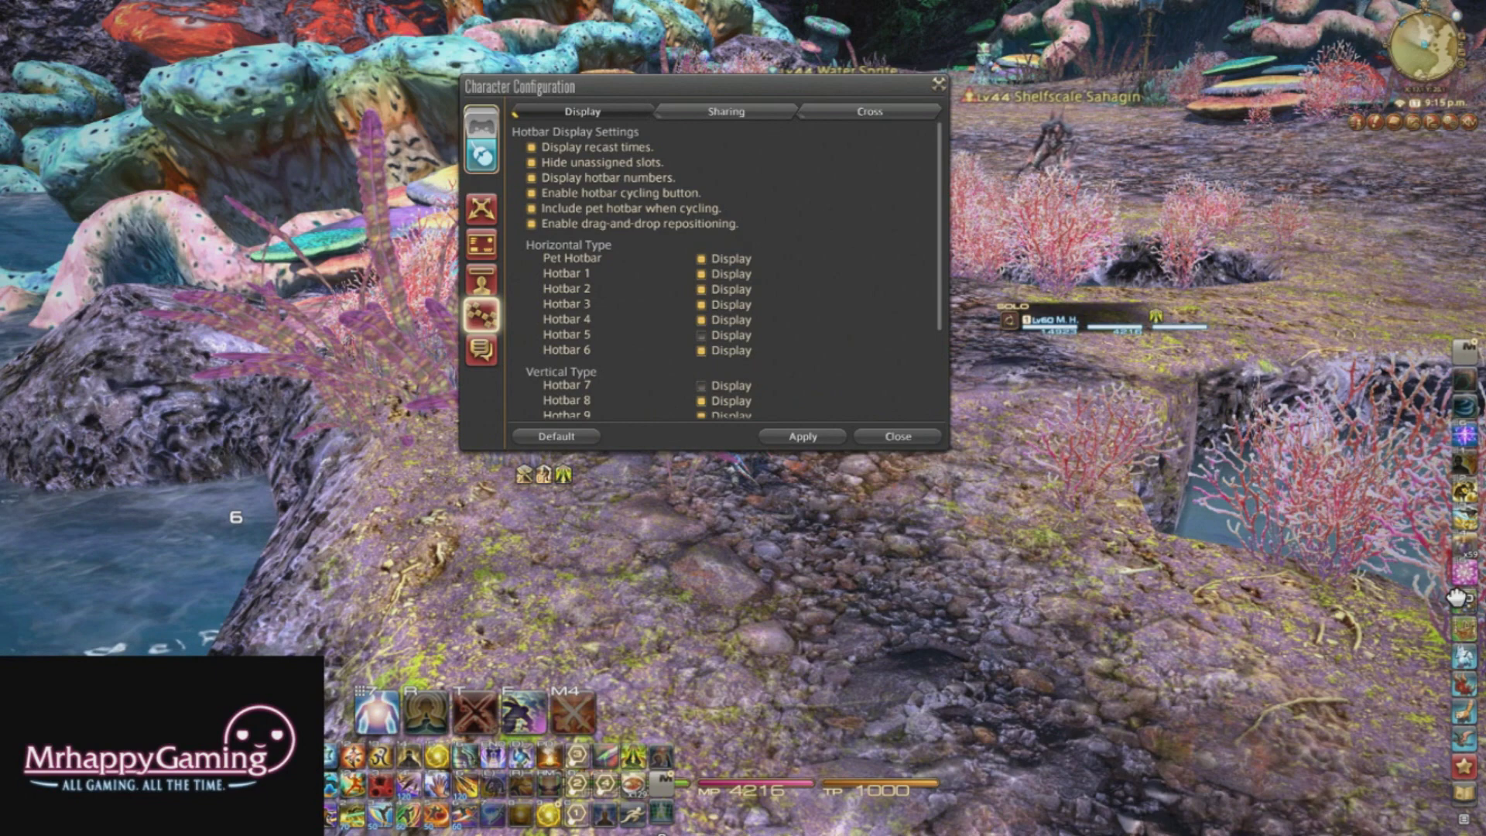
Turn off "Display hotbar numbers", apply the change, and close Character Configuration.
click(532, 178)
click(805, 436)
key(Escape)
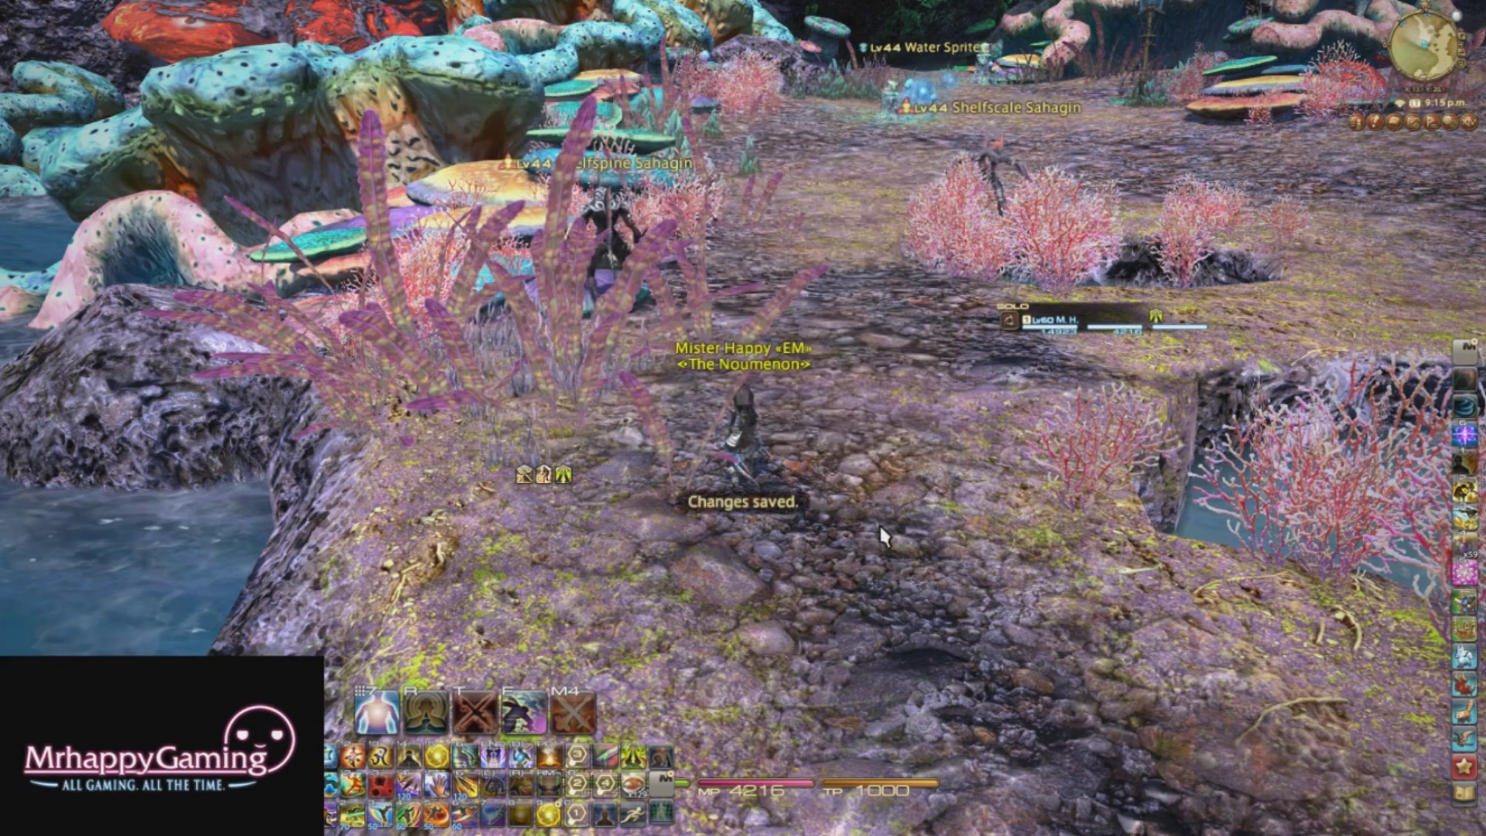
Open the HUD Layout editor, nudge the Inventory Grid element slightly, and save the layout.
key(Escape)
click(898, 338)
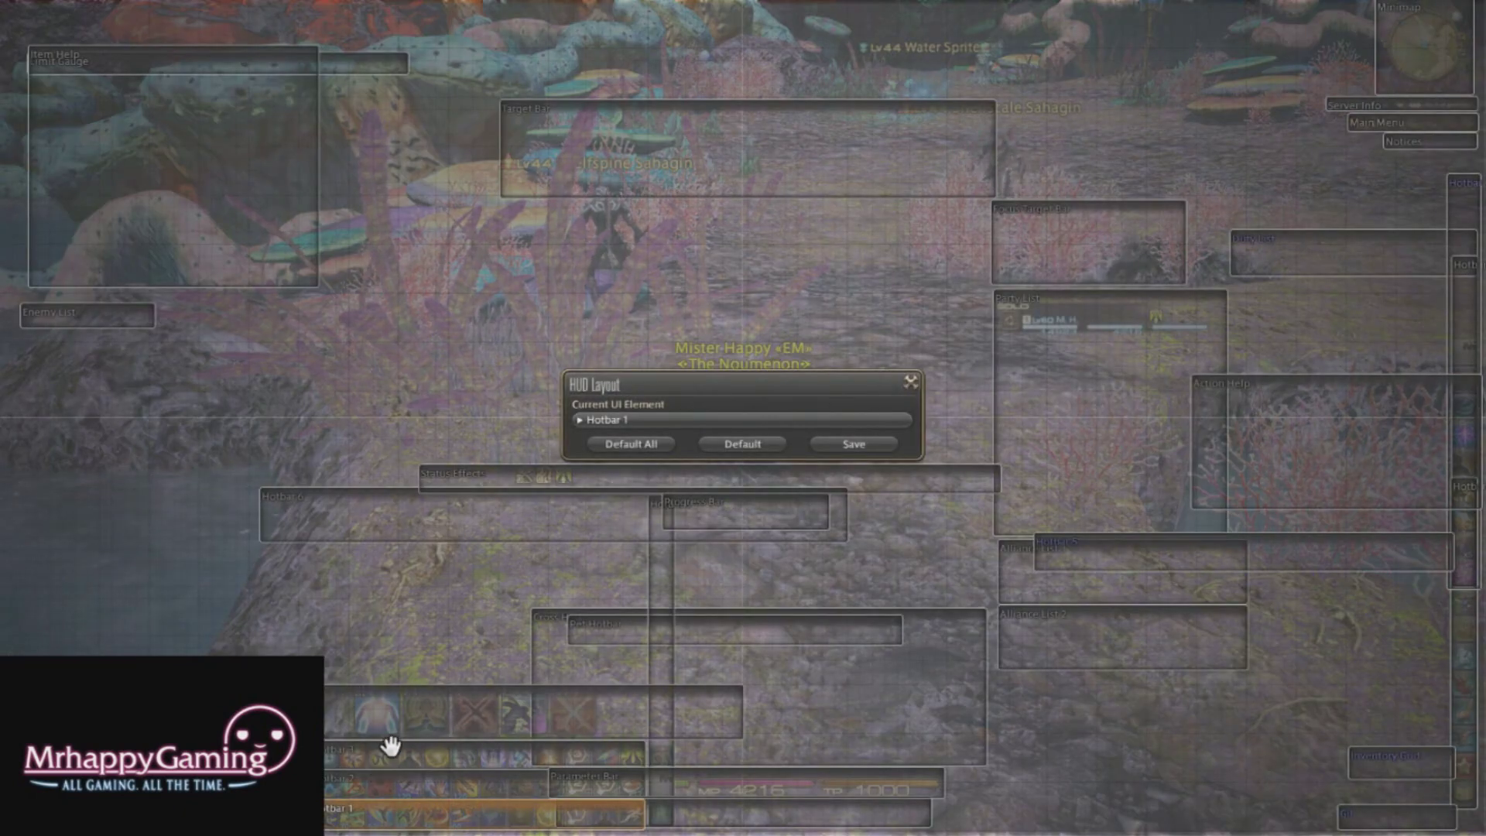
click(1409, 780)
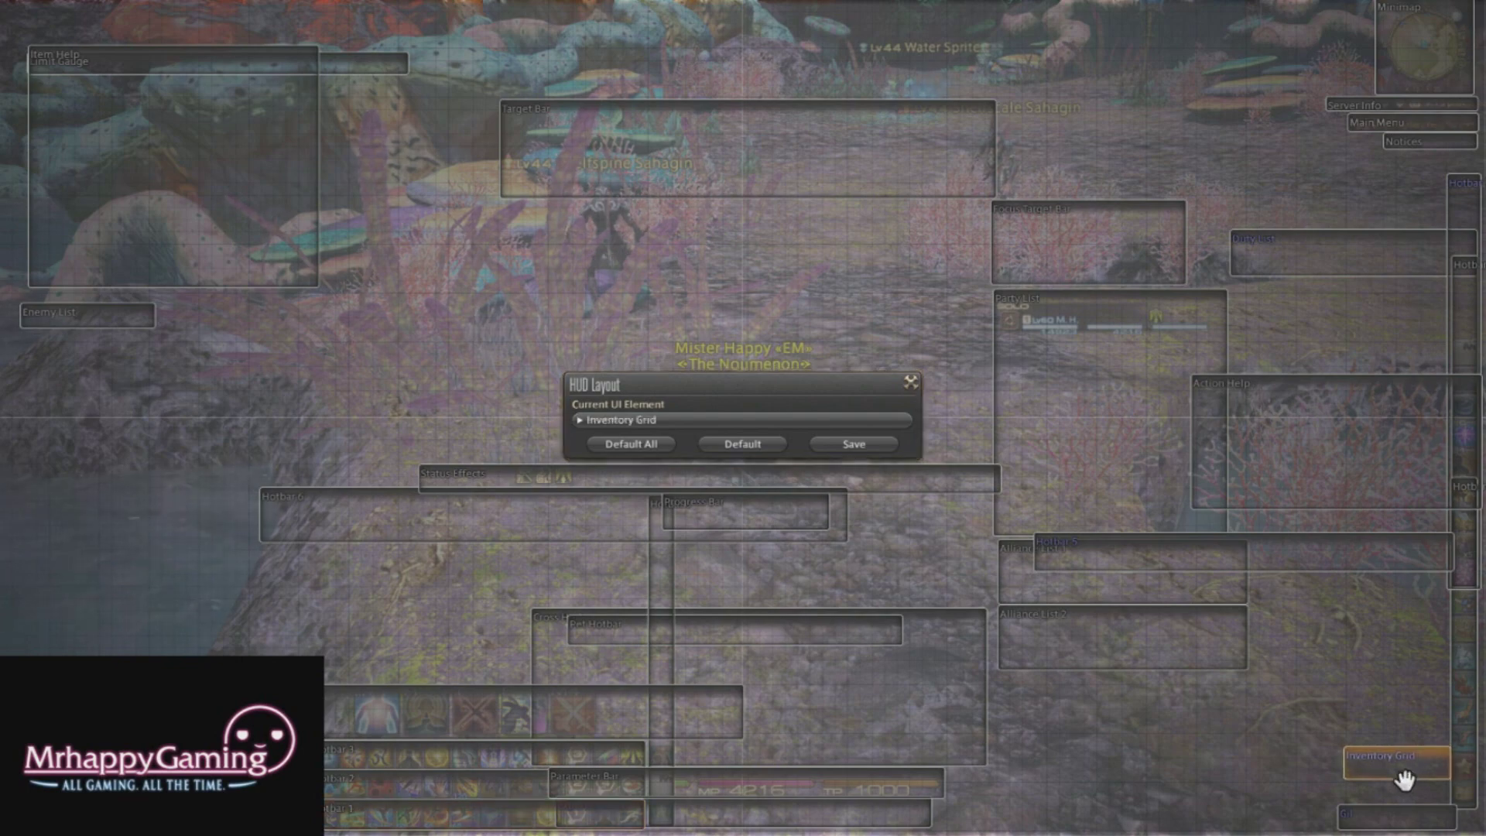
click(854, 442)
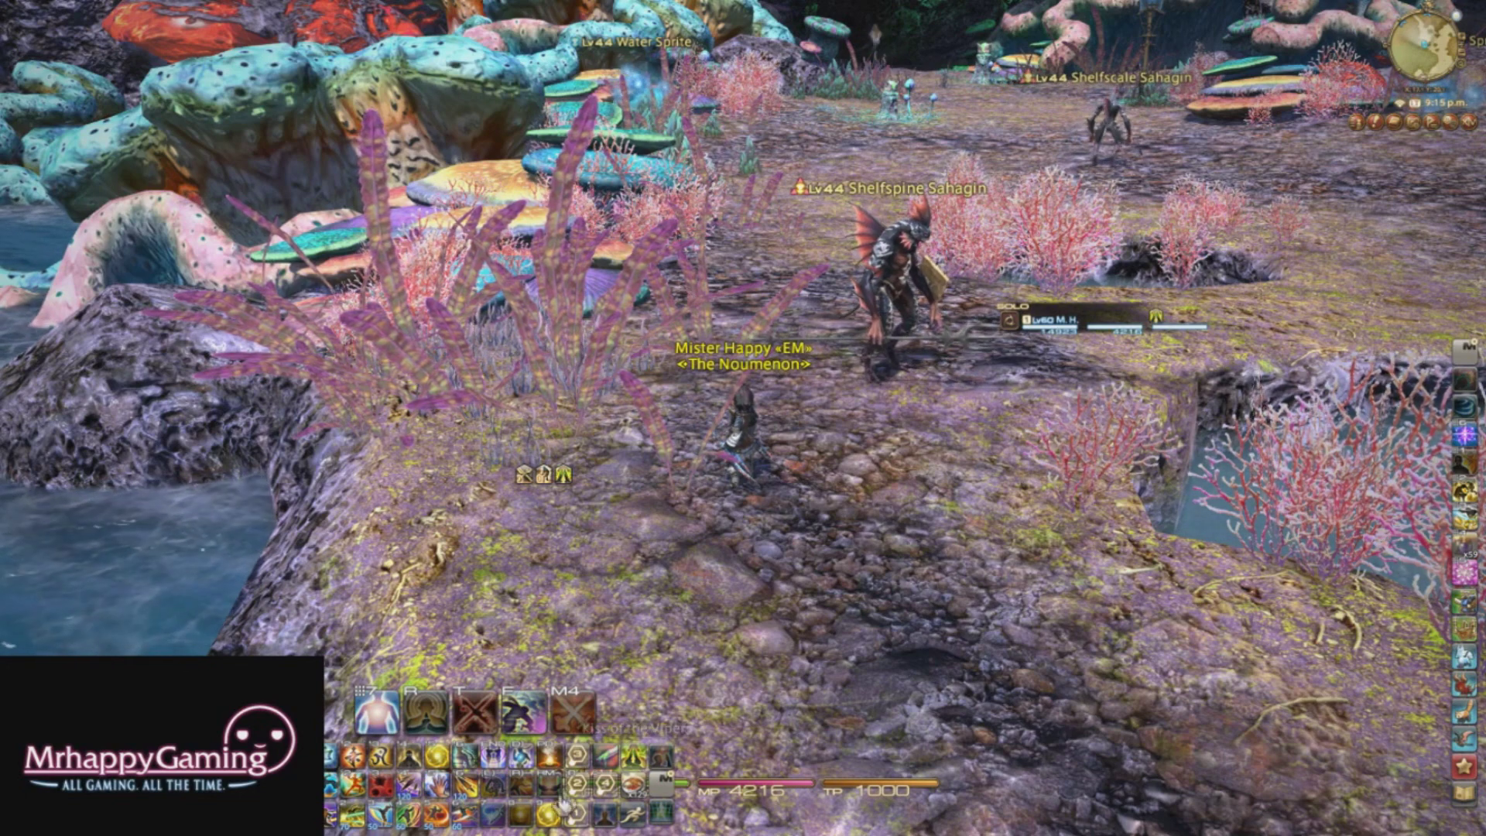
key(Escape)
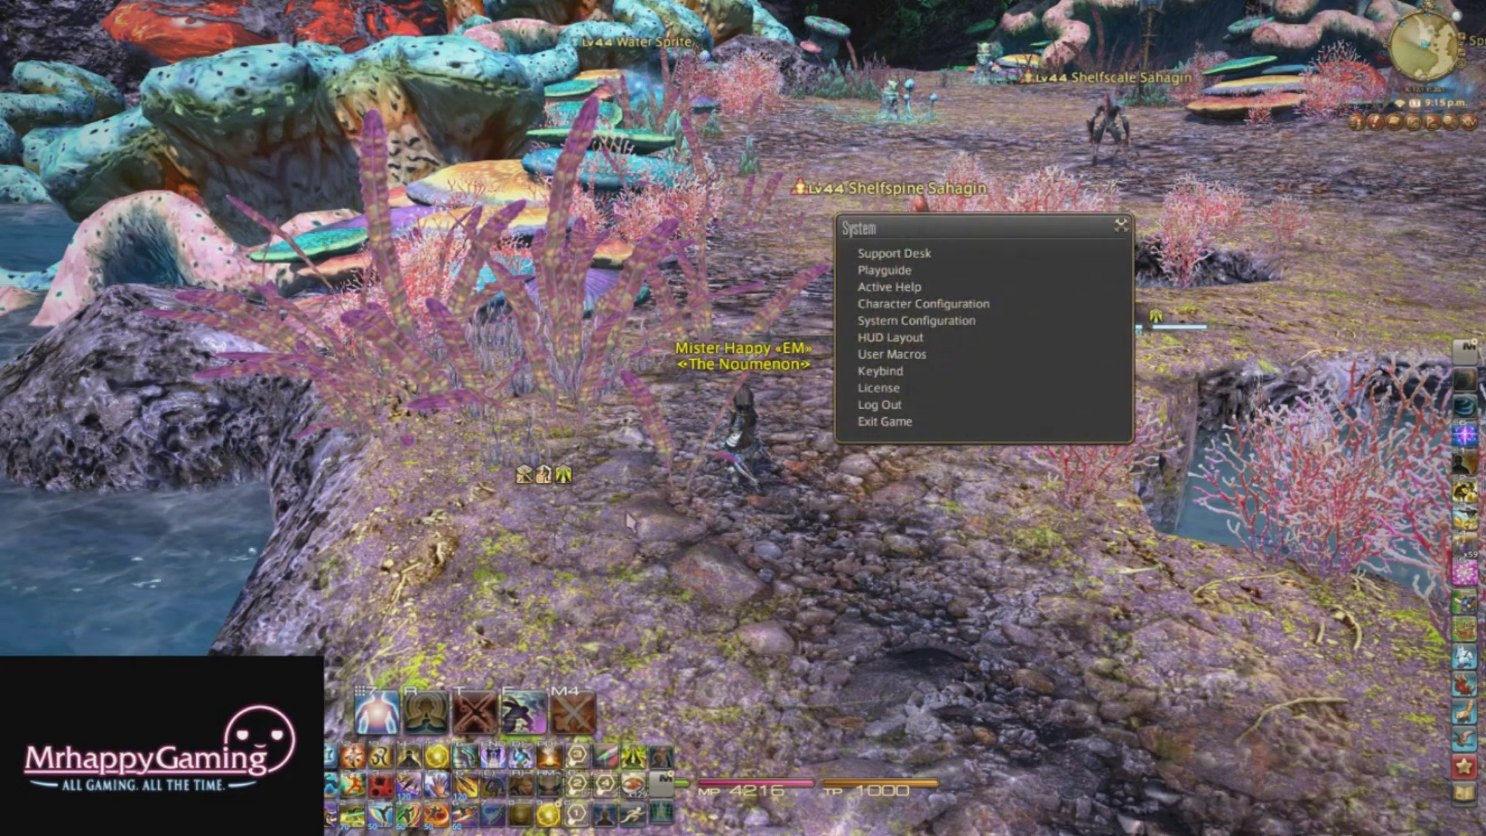
key(Escape)
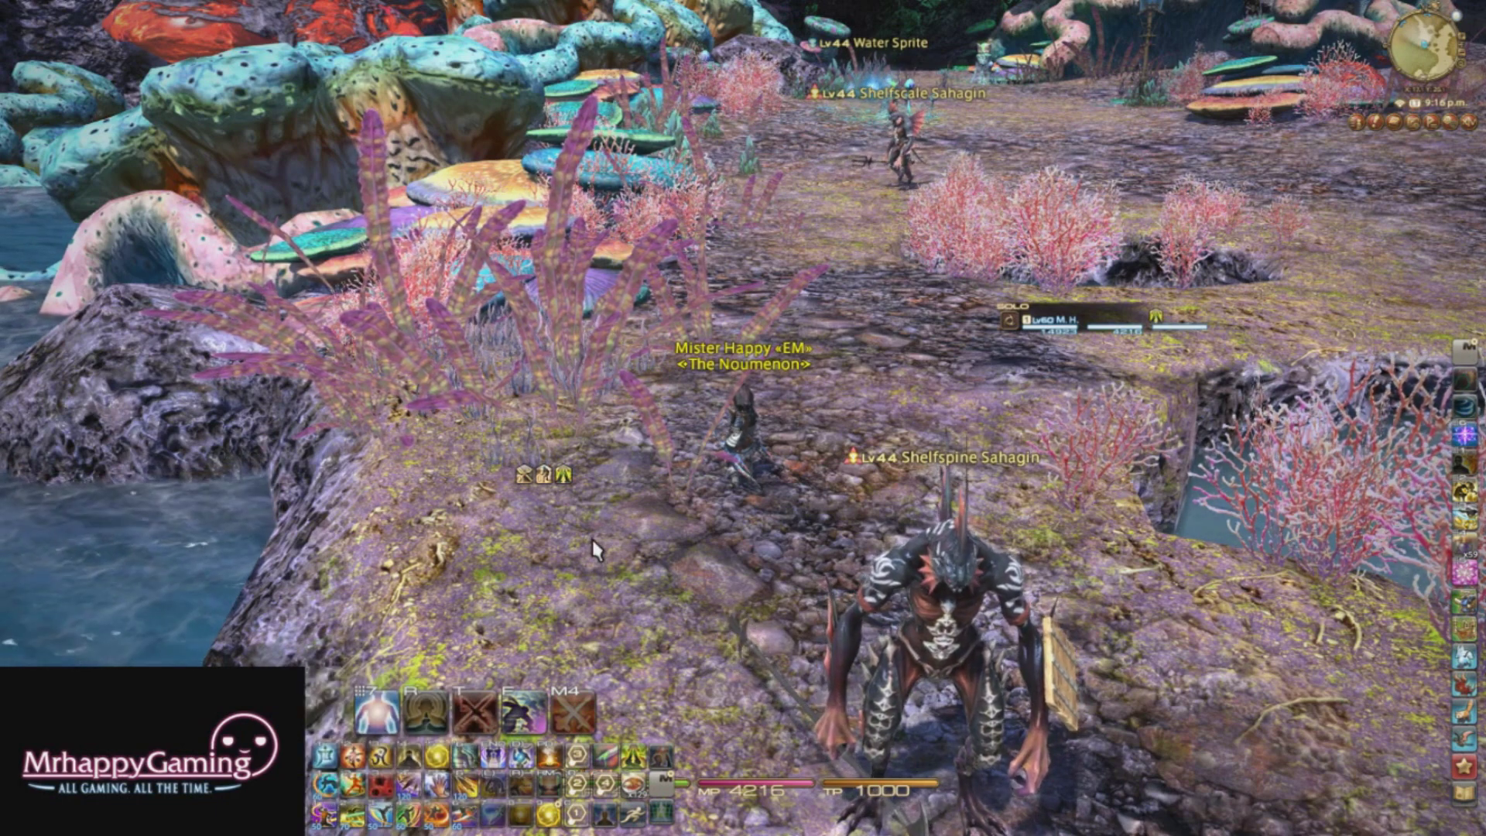
Reopen the hotbar display settings in Character Configuration, turn off the display of Hotbar 1, and apply the change.
key(Escape)
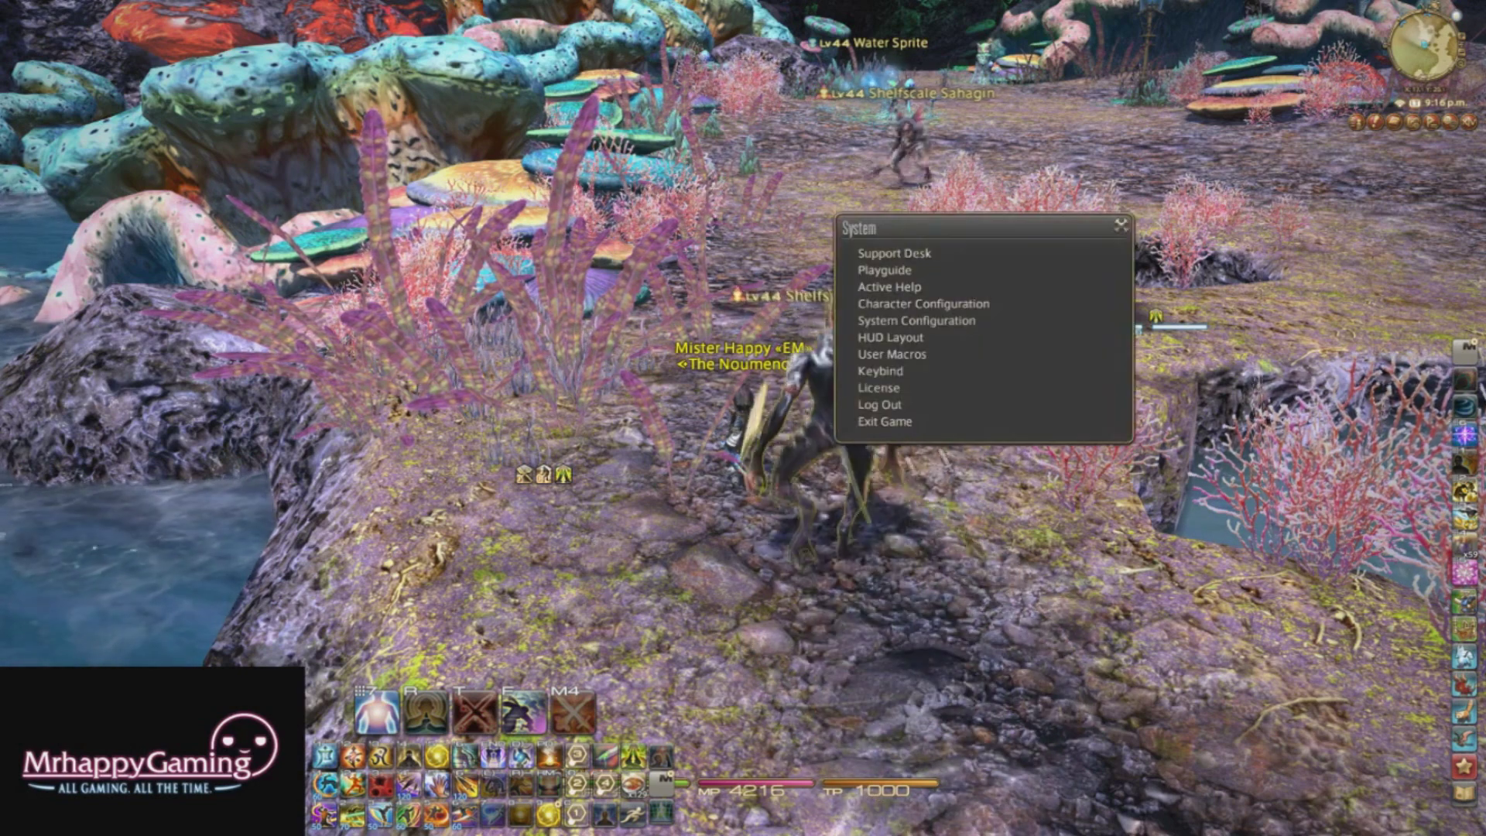
click(952, 303)
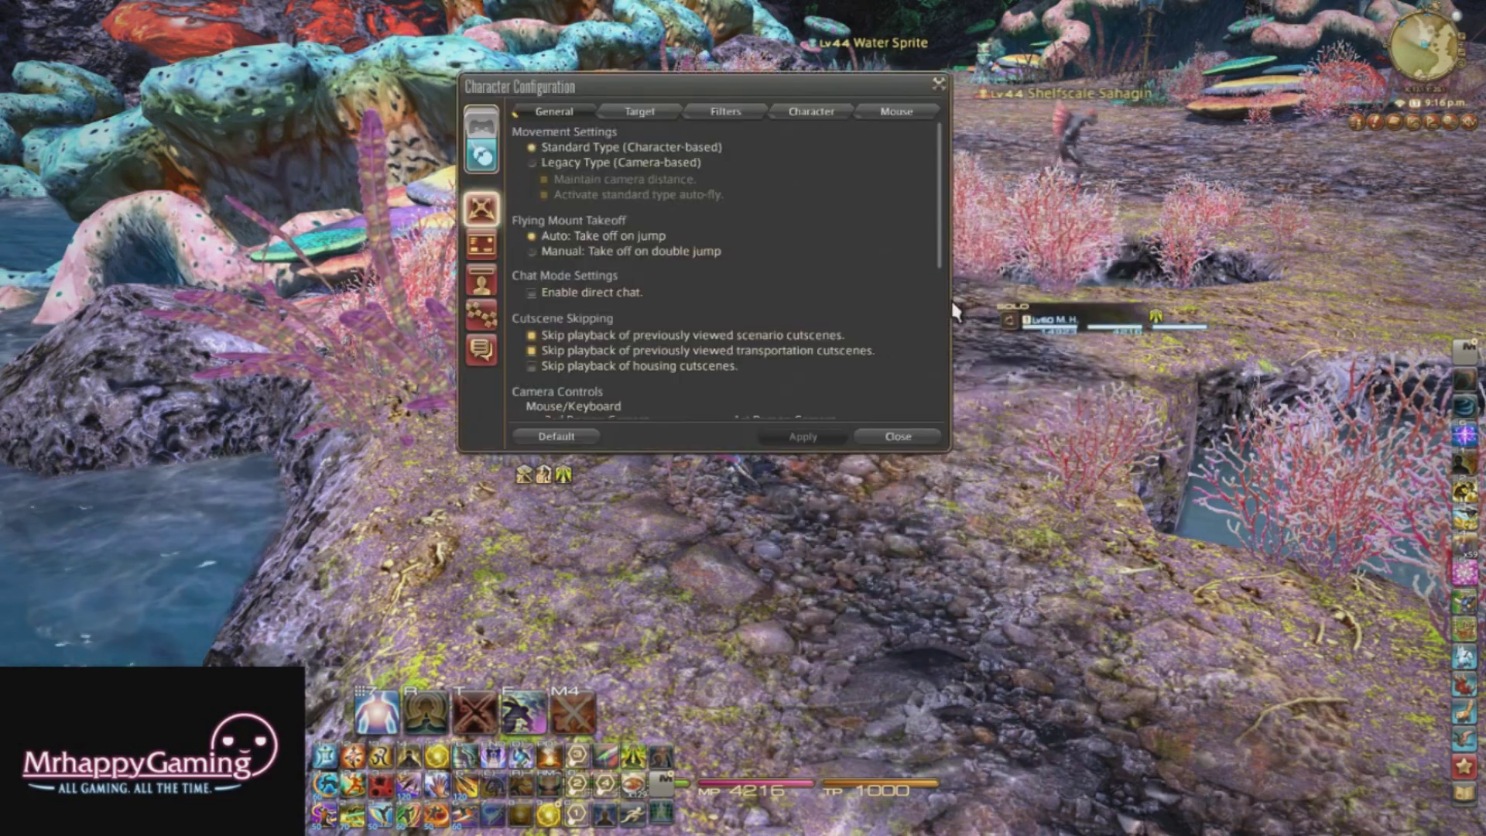
click(482, 282)
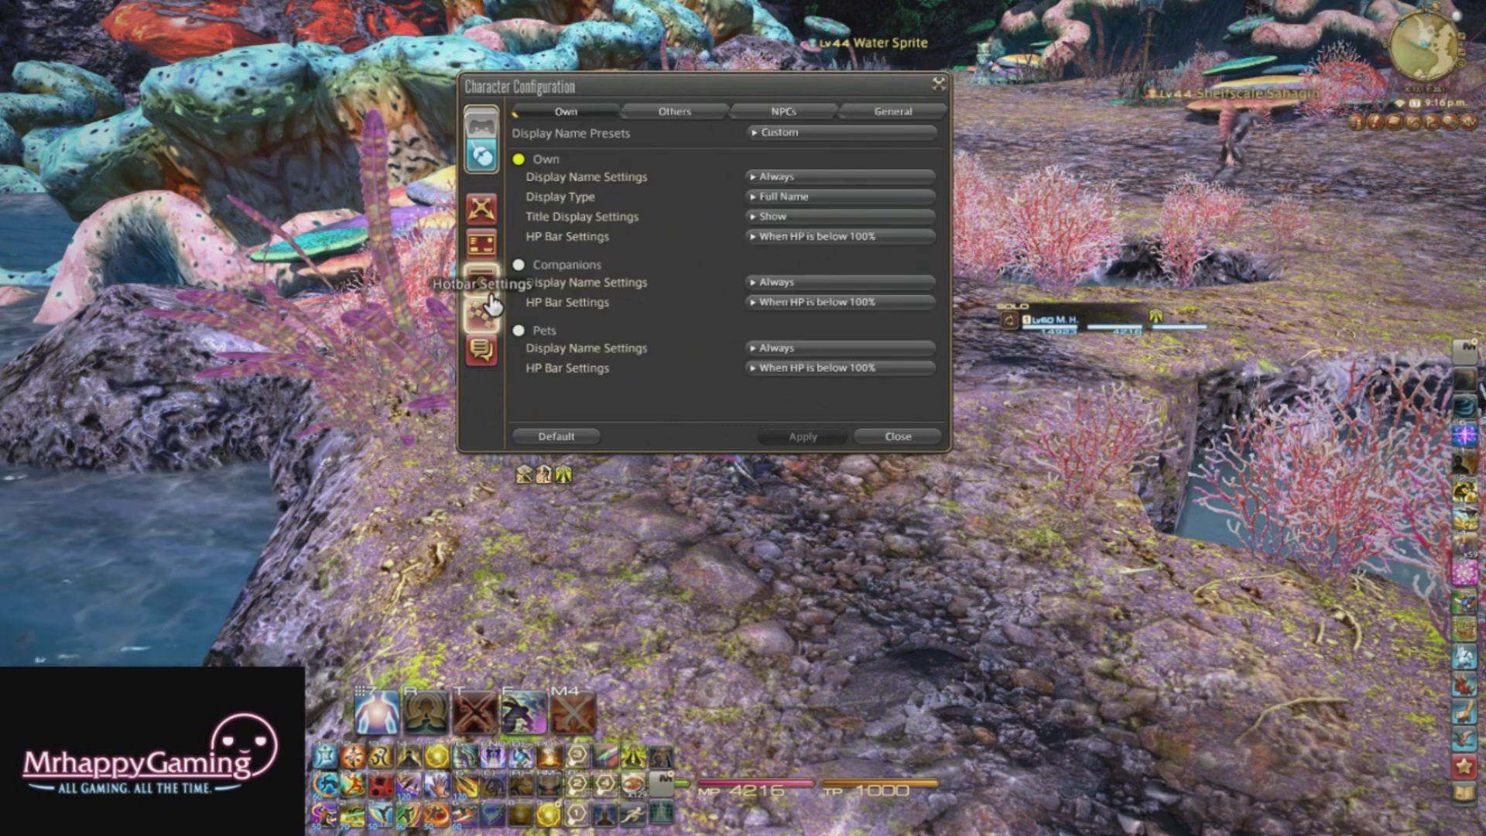
click(488, 308)
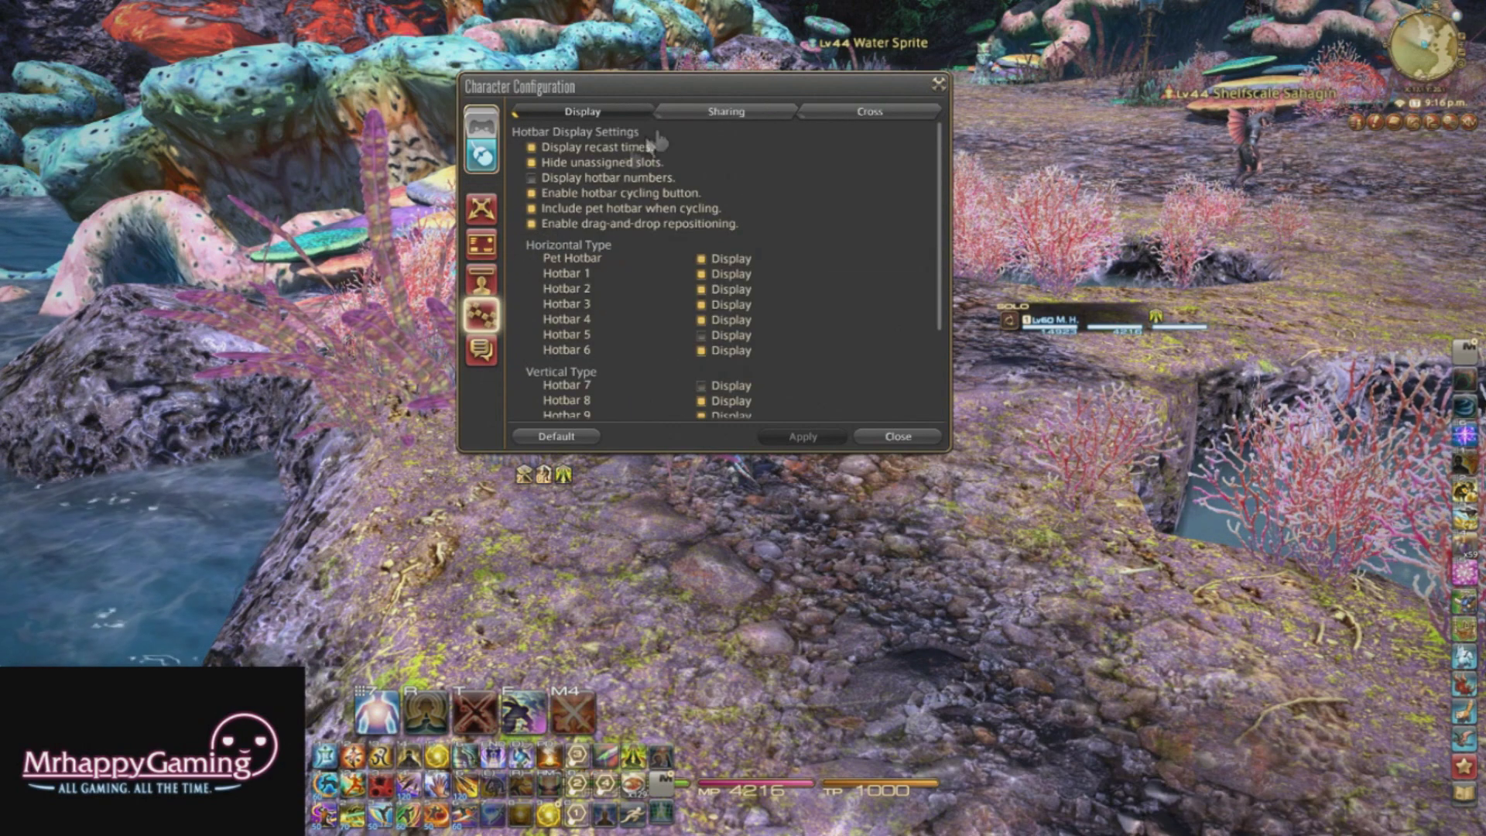
click(699, 111)
click(583, 110)
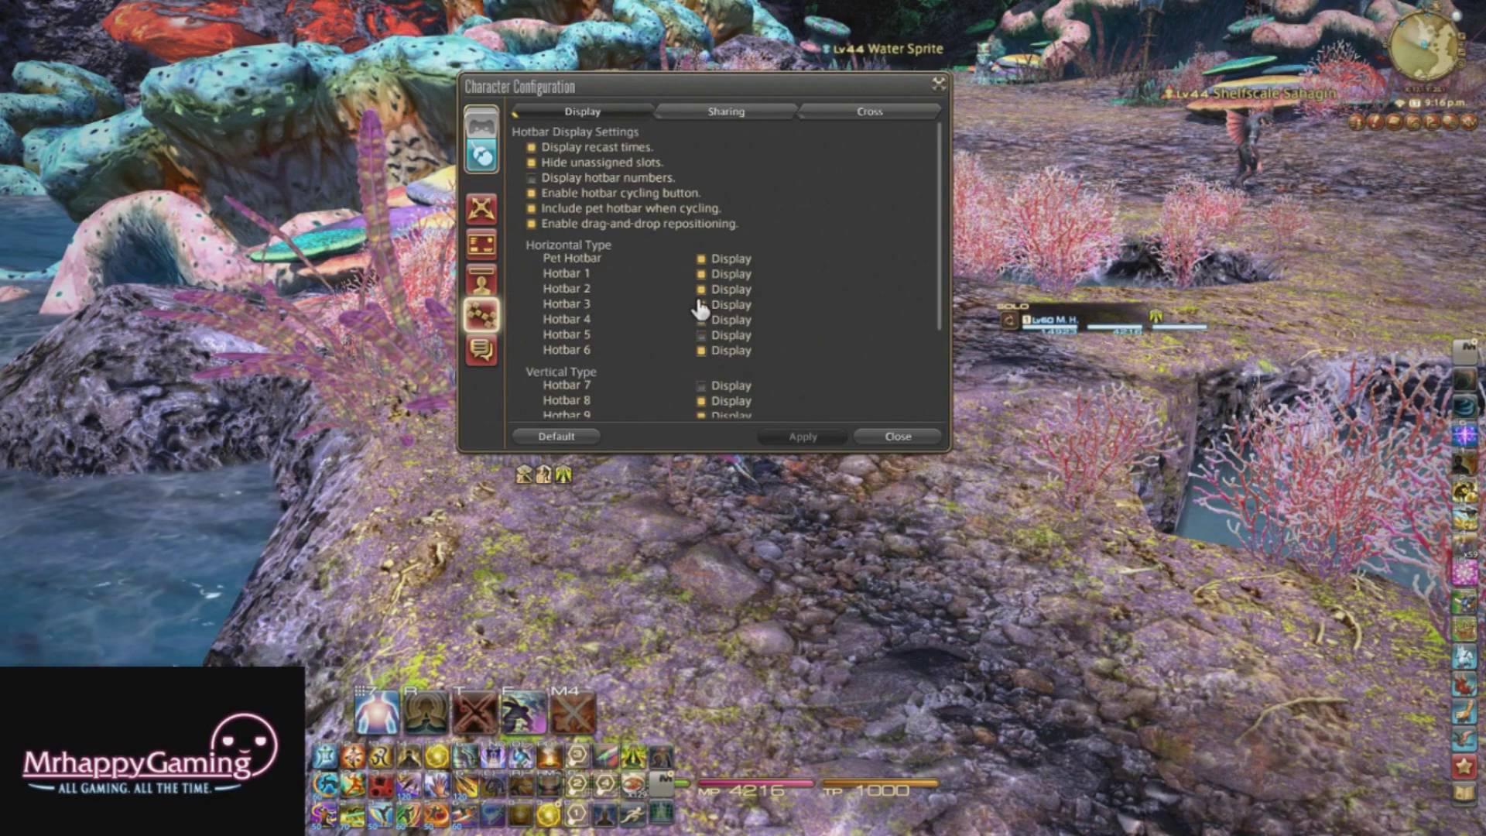
click(700, 274)
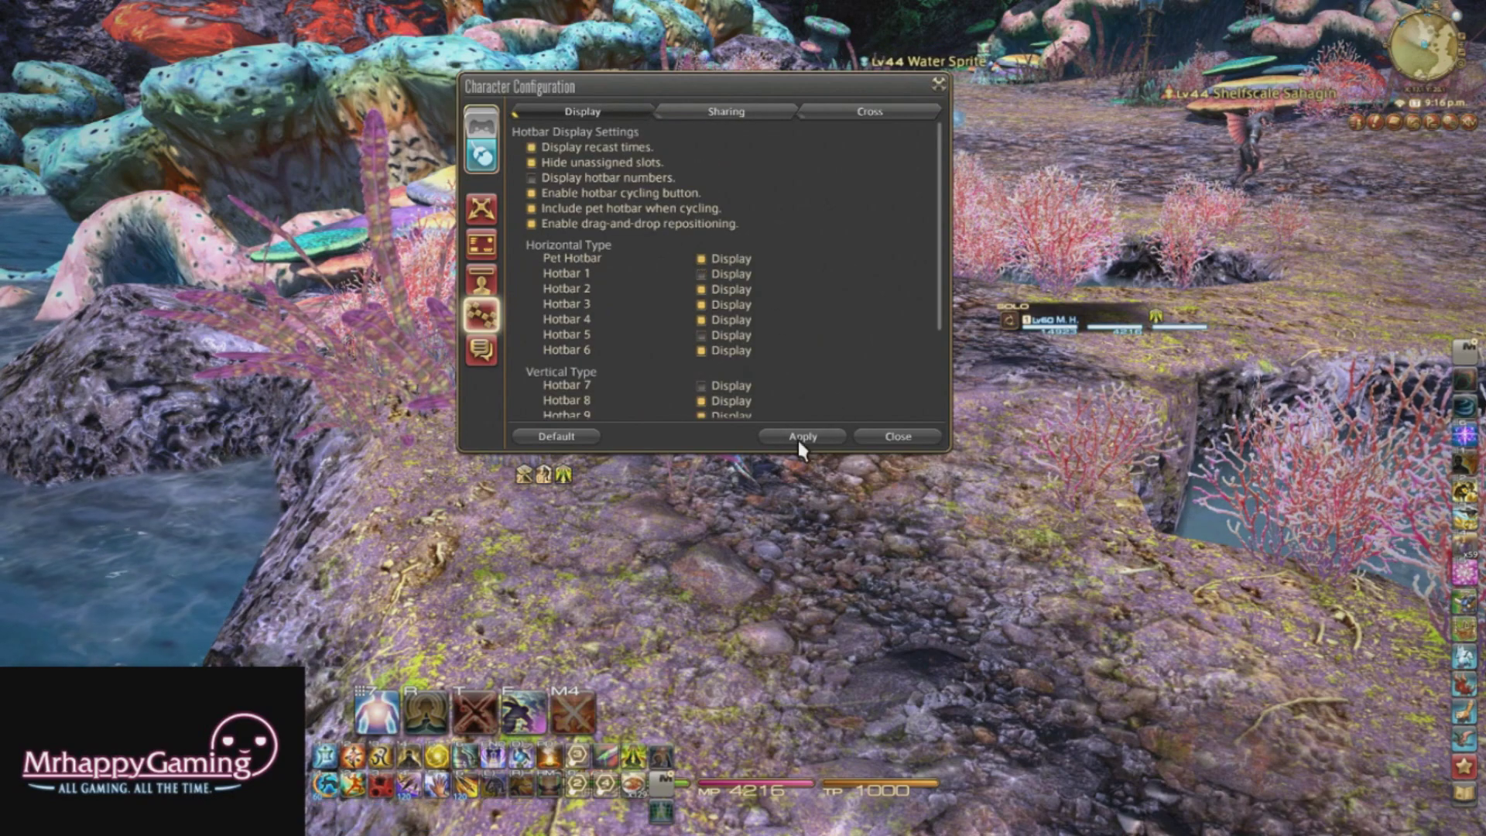
key(w)
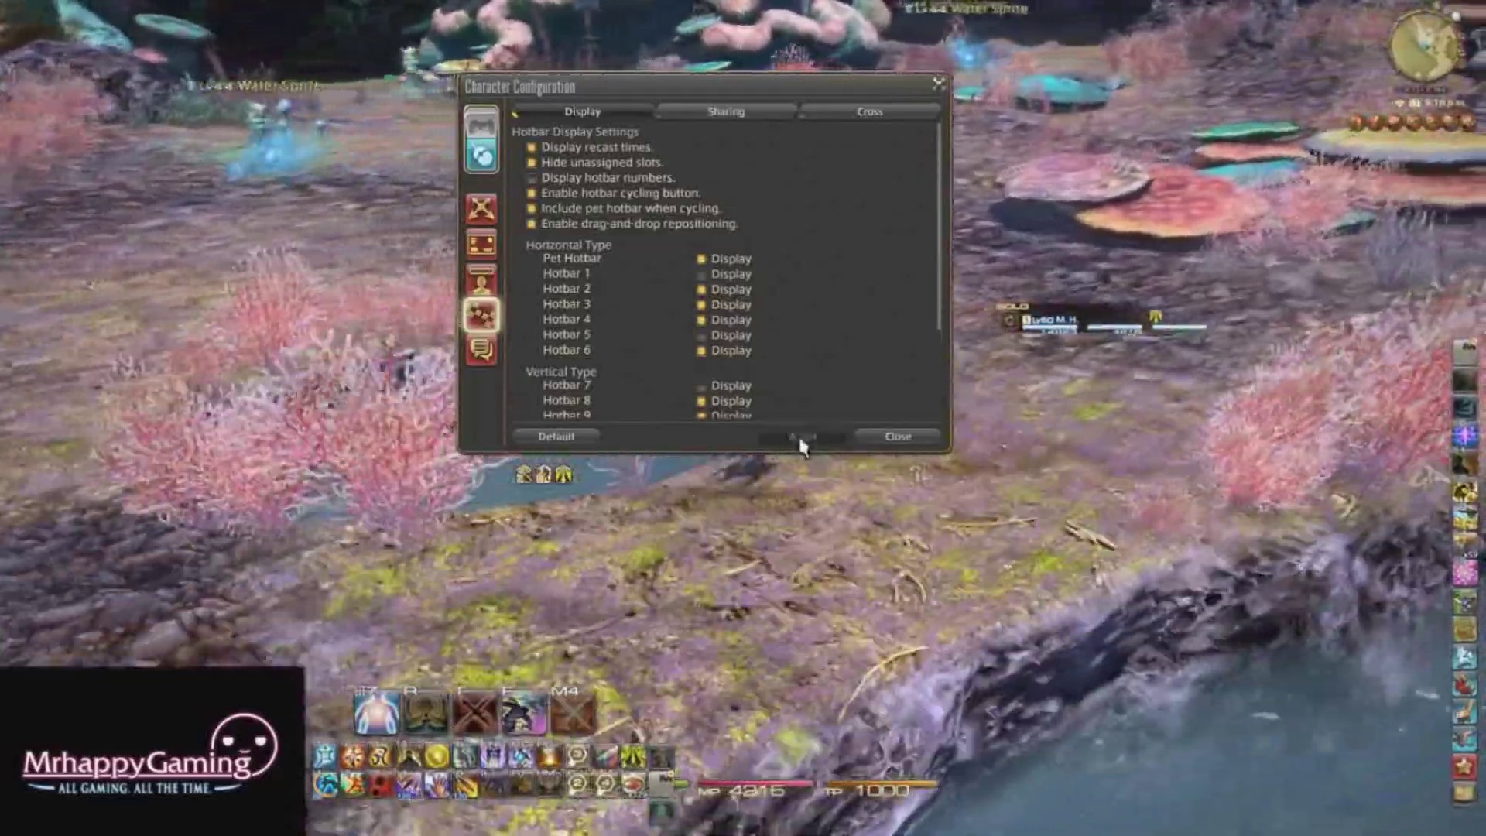
Save the hotbar display change and attack the targeted Shelfscale Sahagin with the hidden hotbar's abilities.
click(799, 439)
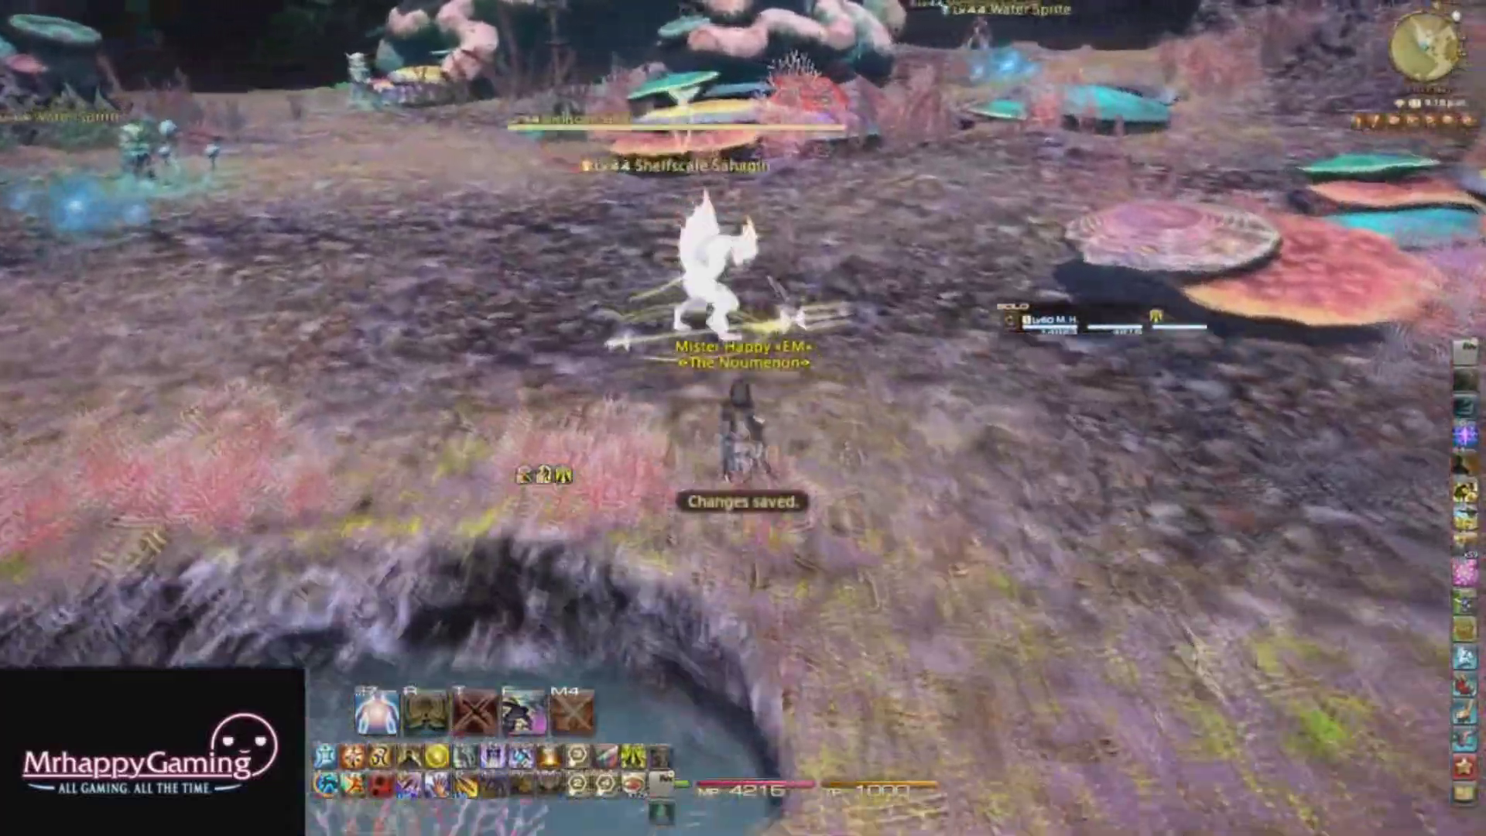
key(1)
key(2)
key(3)
key(w)
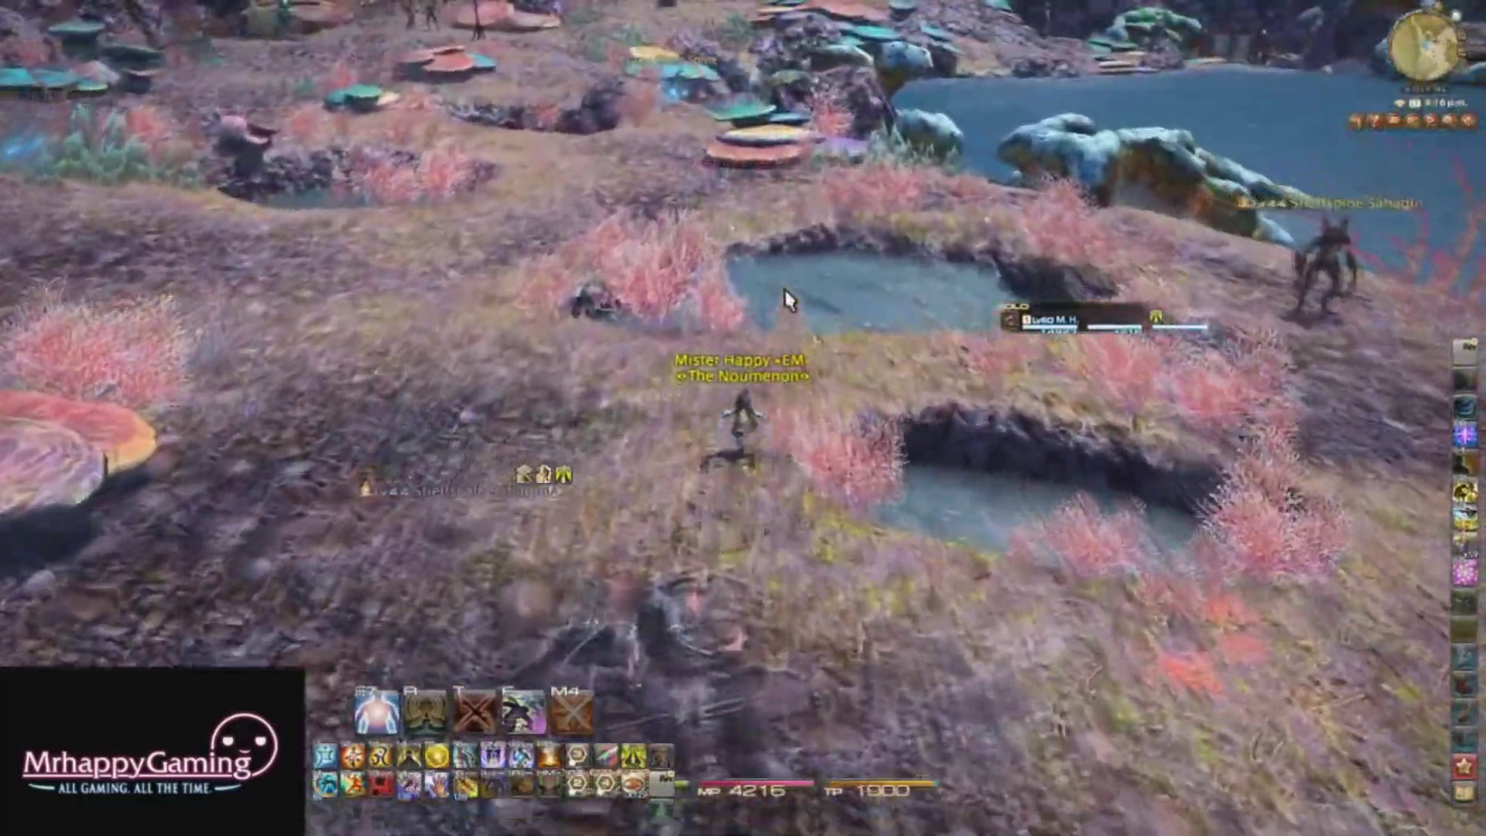
Examine the tooltips of the actions on the stacked hotbars, such as Second Wind, Shade Shift, Shadewalker and Duality, while running around the area.
key(a)
key(d)
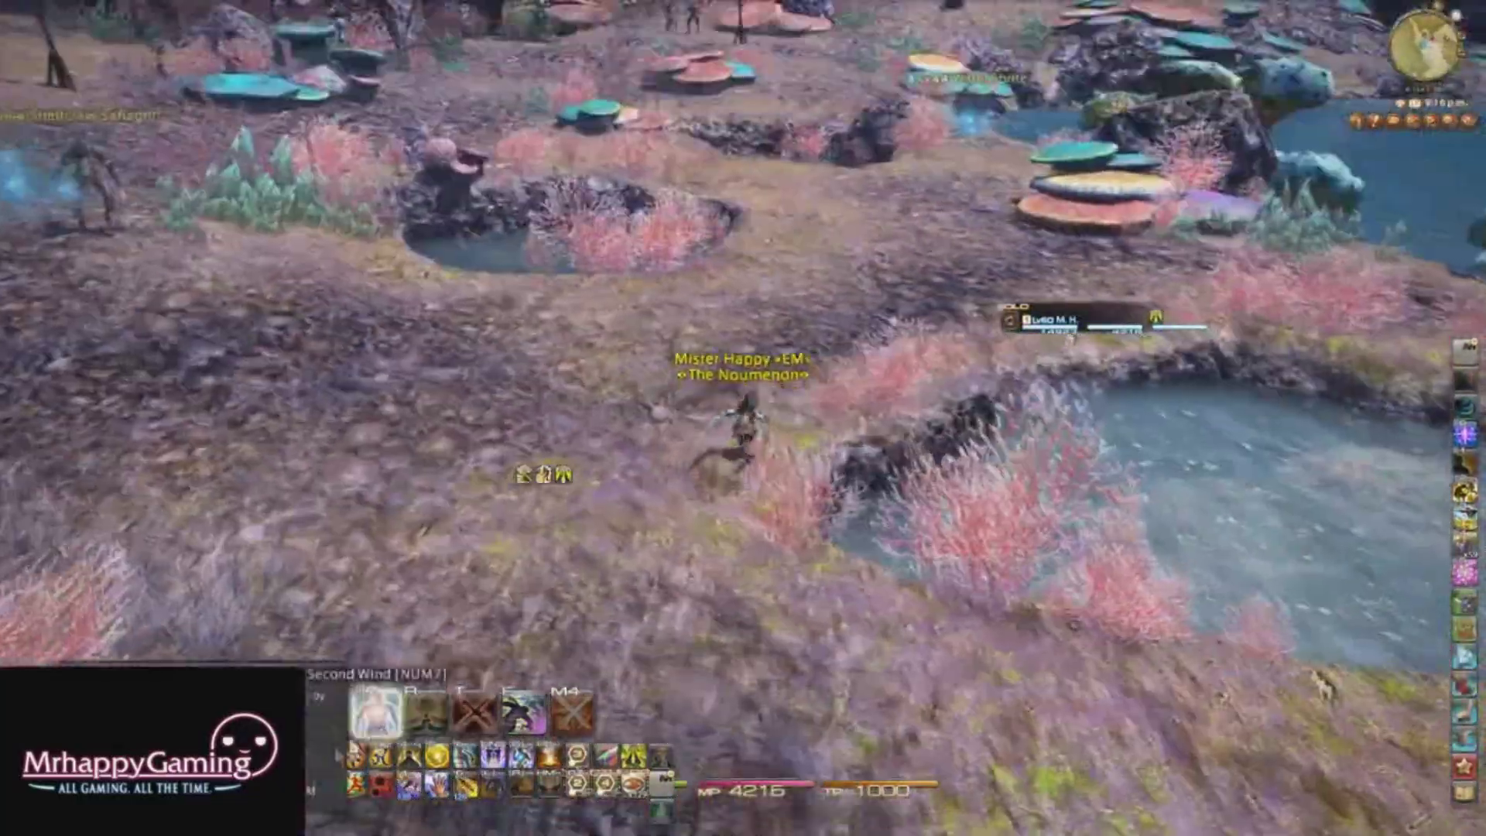
key(d)
key(a)
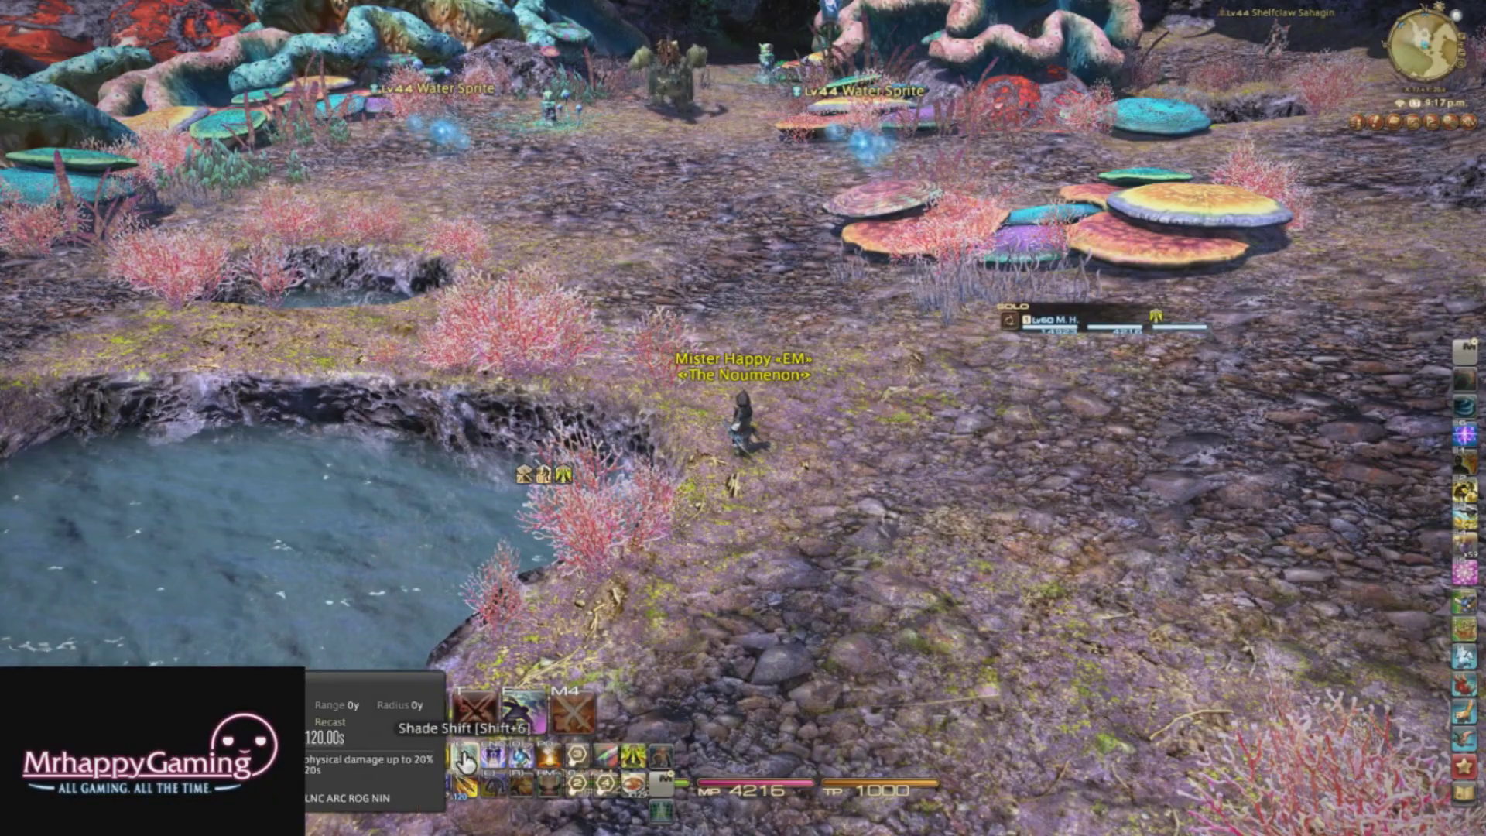
key(w)
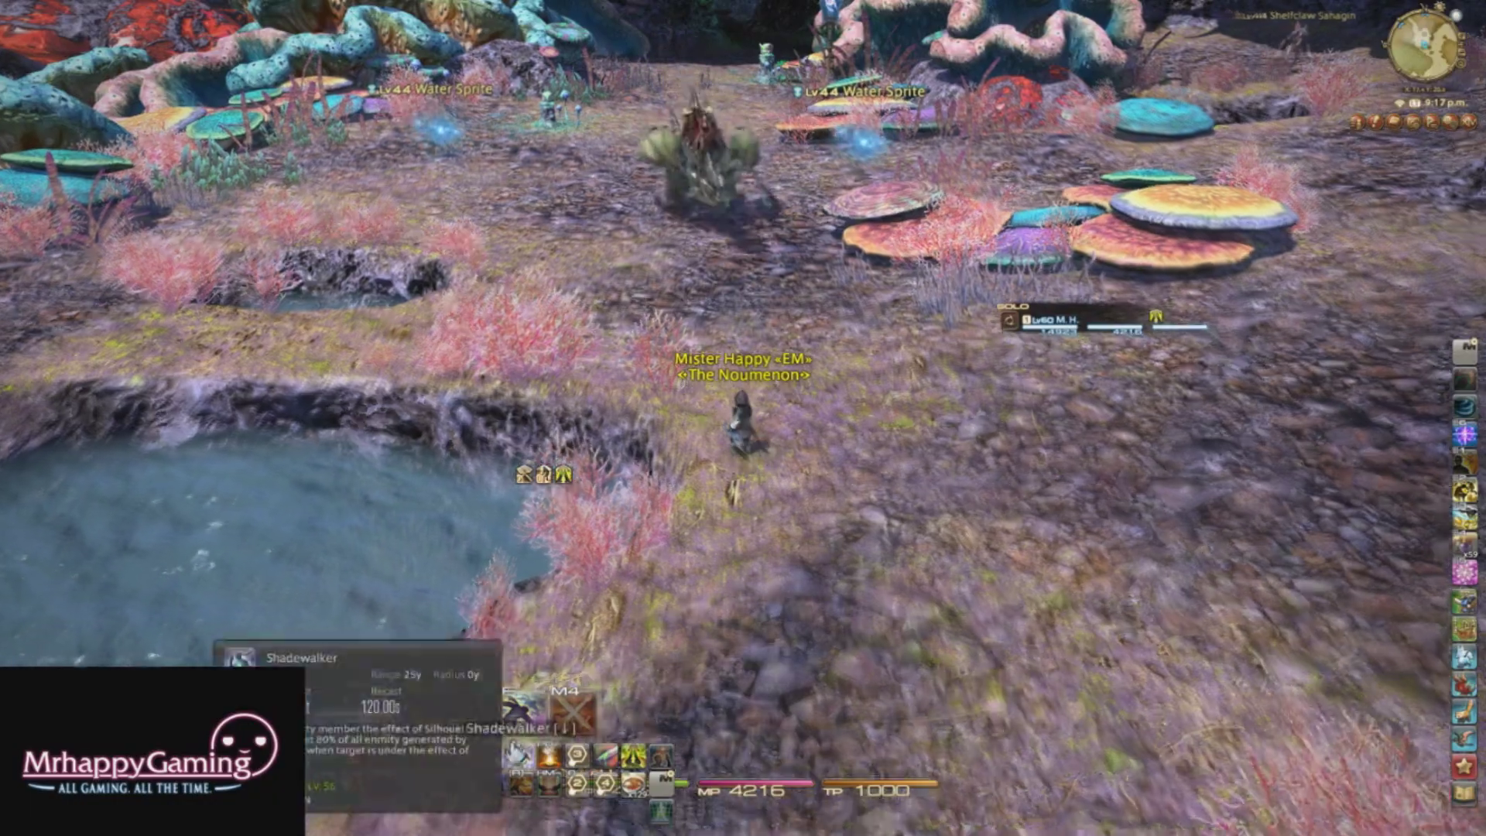
key(d)
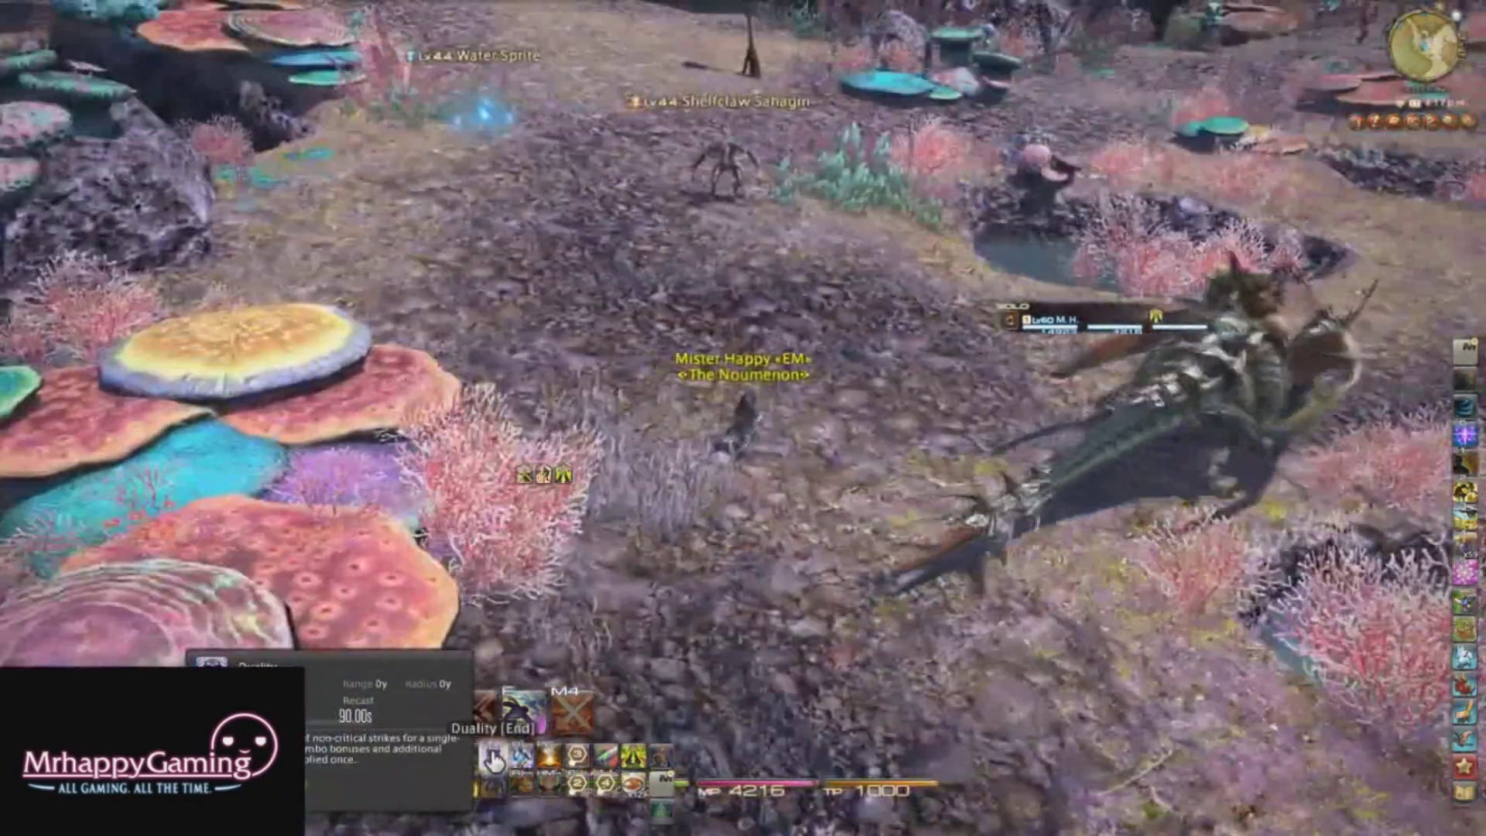
key(d)
key(d)
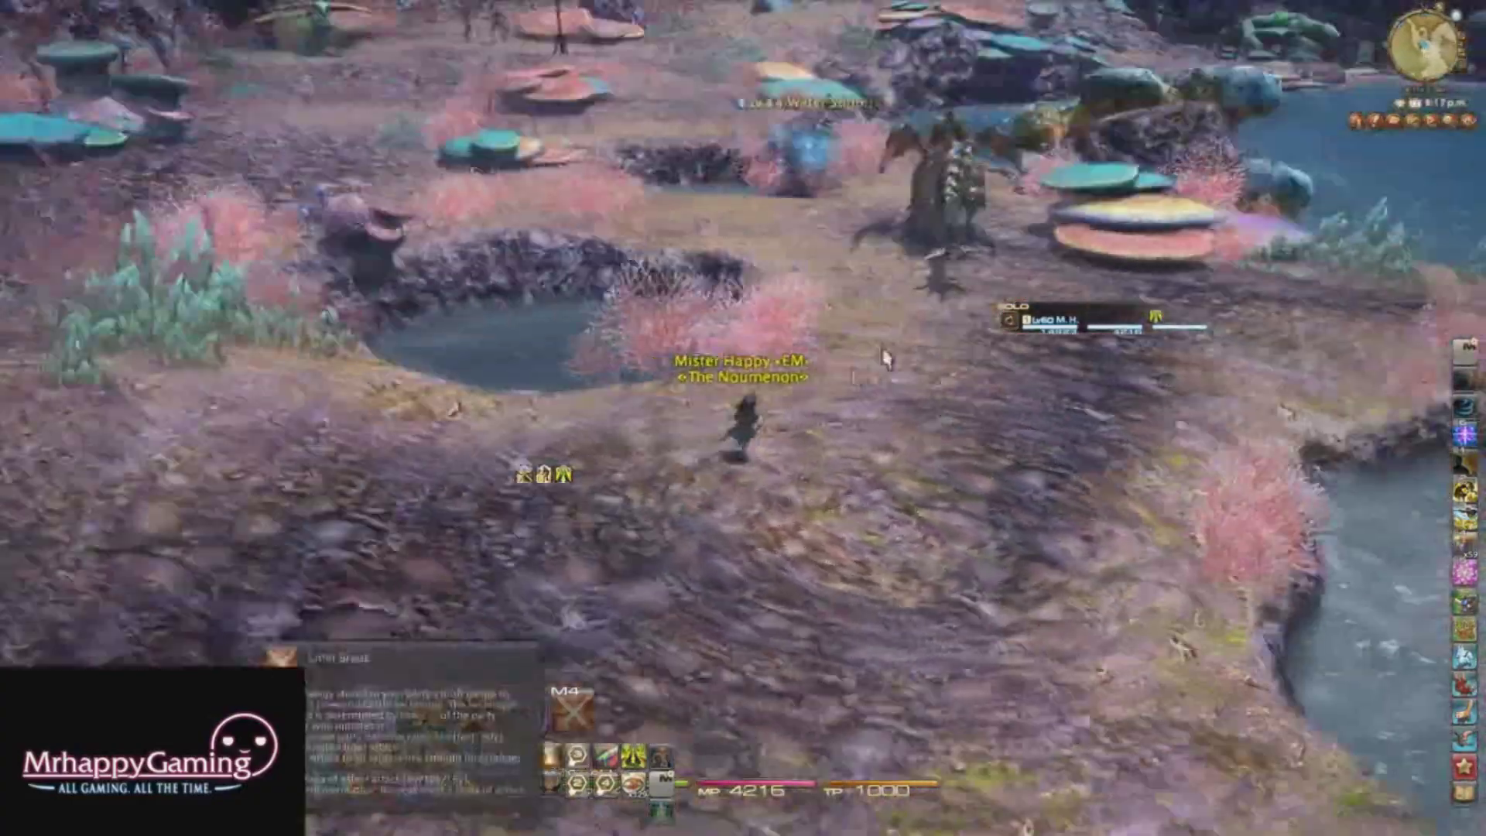
key(w)
key(w)
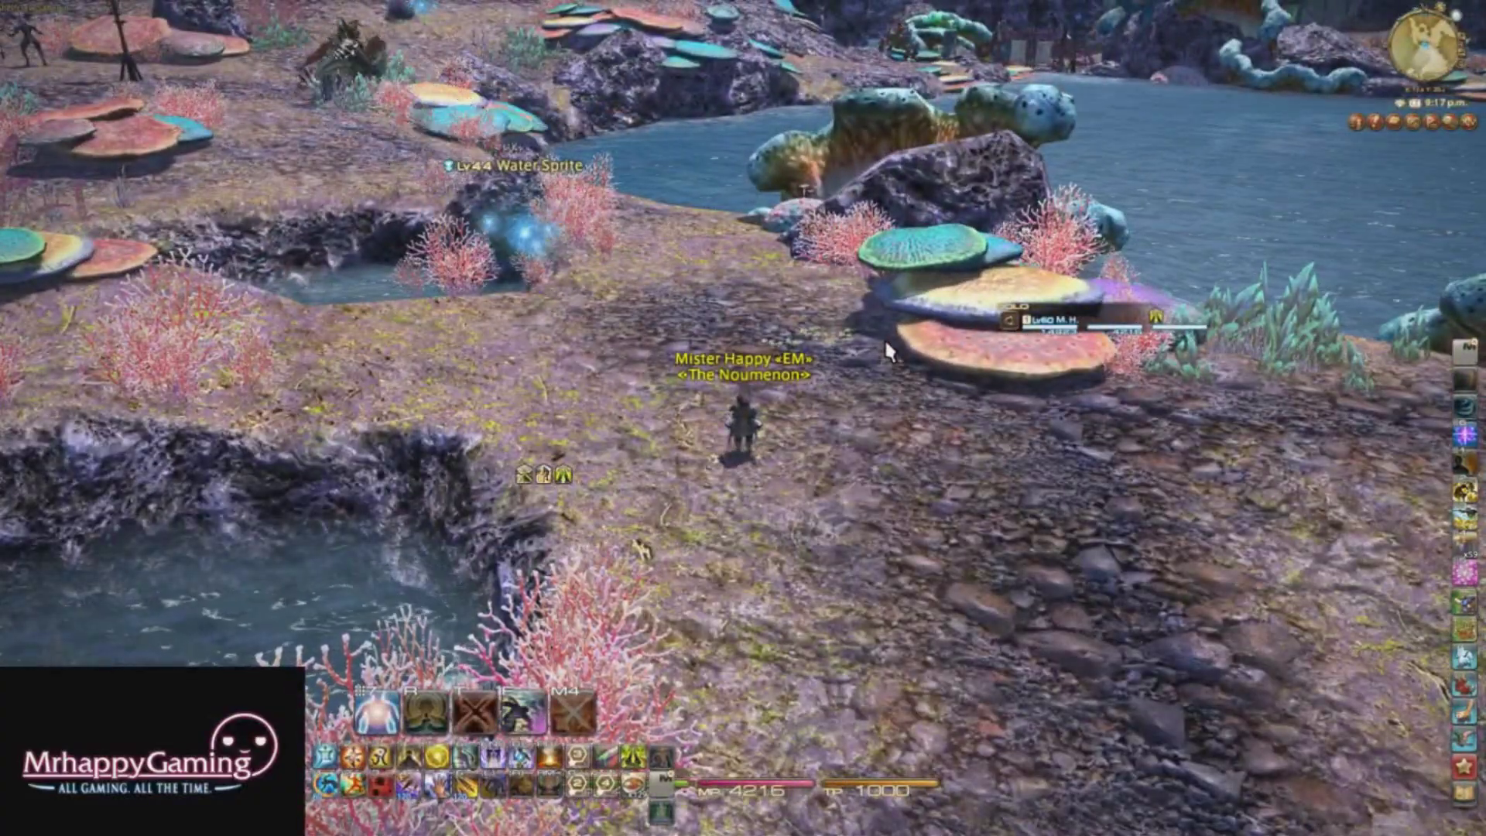
key(d)
drag(884, 341, 873, 335)
key(w)
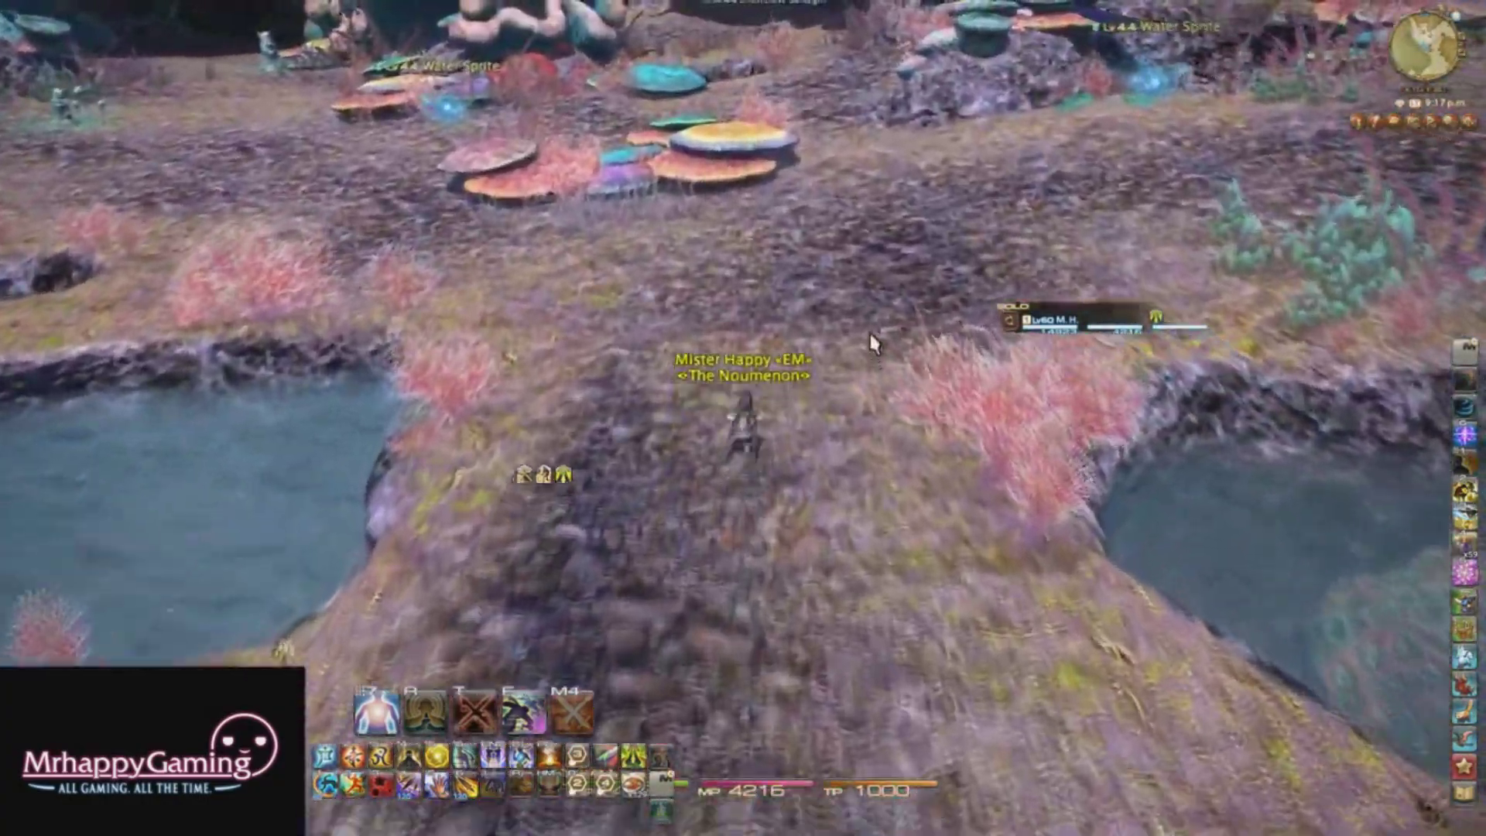
key(w)
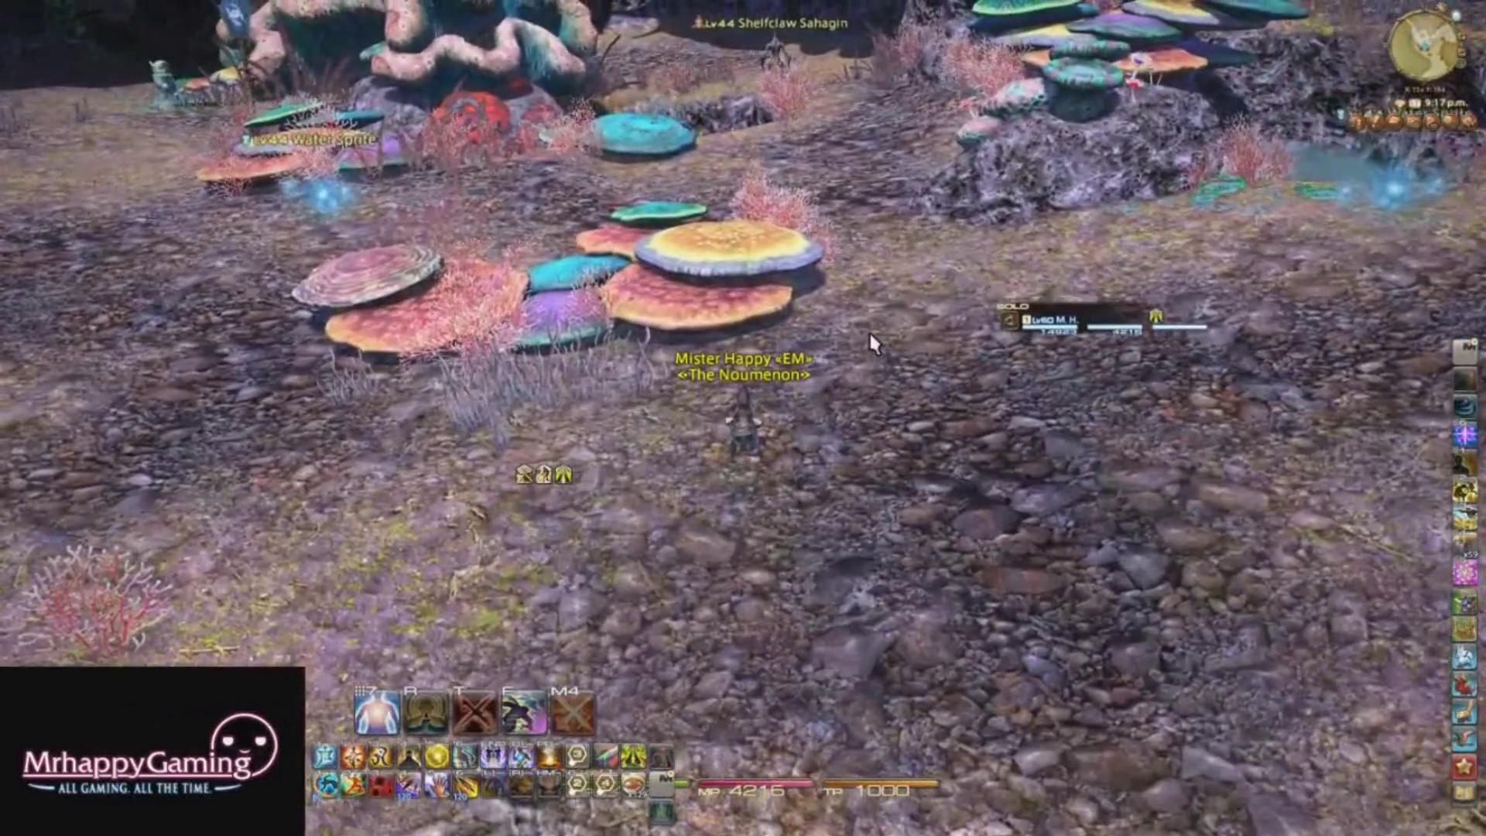
Reopen the hotbar display settings in Character Configuration, turn off Hotbar 2 and Hotbar 3, and turn on "Display hotbar numbers".
key(Escape)
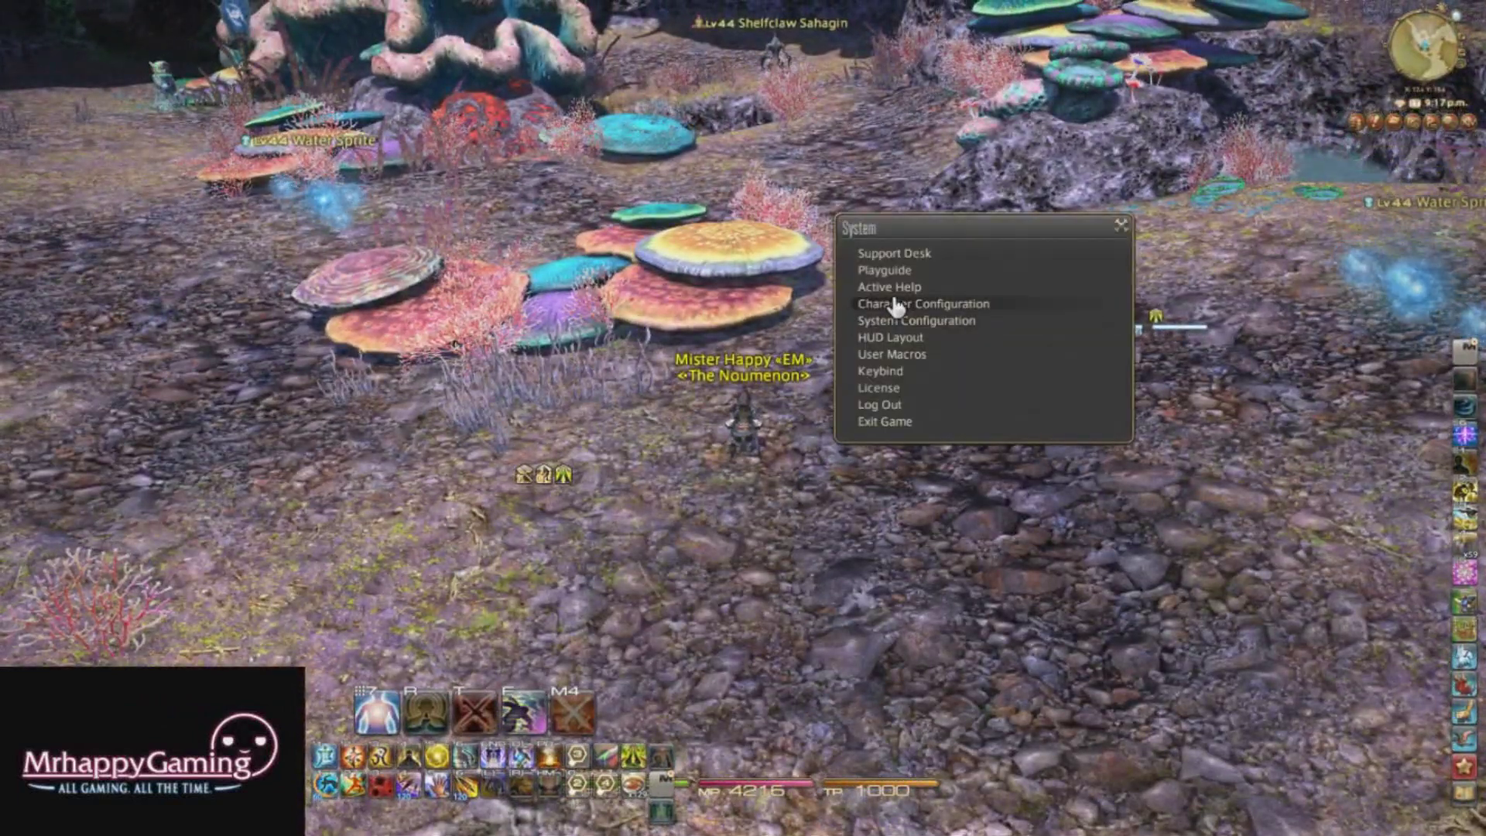
click(889, 303)
click(478, 308)
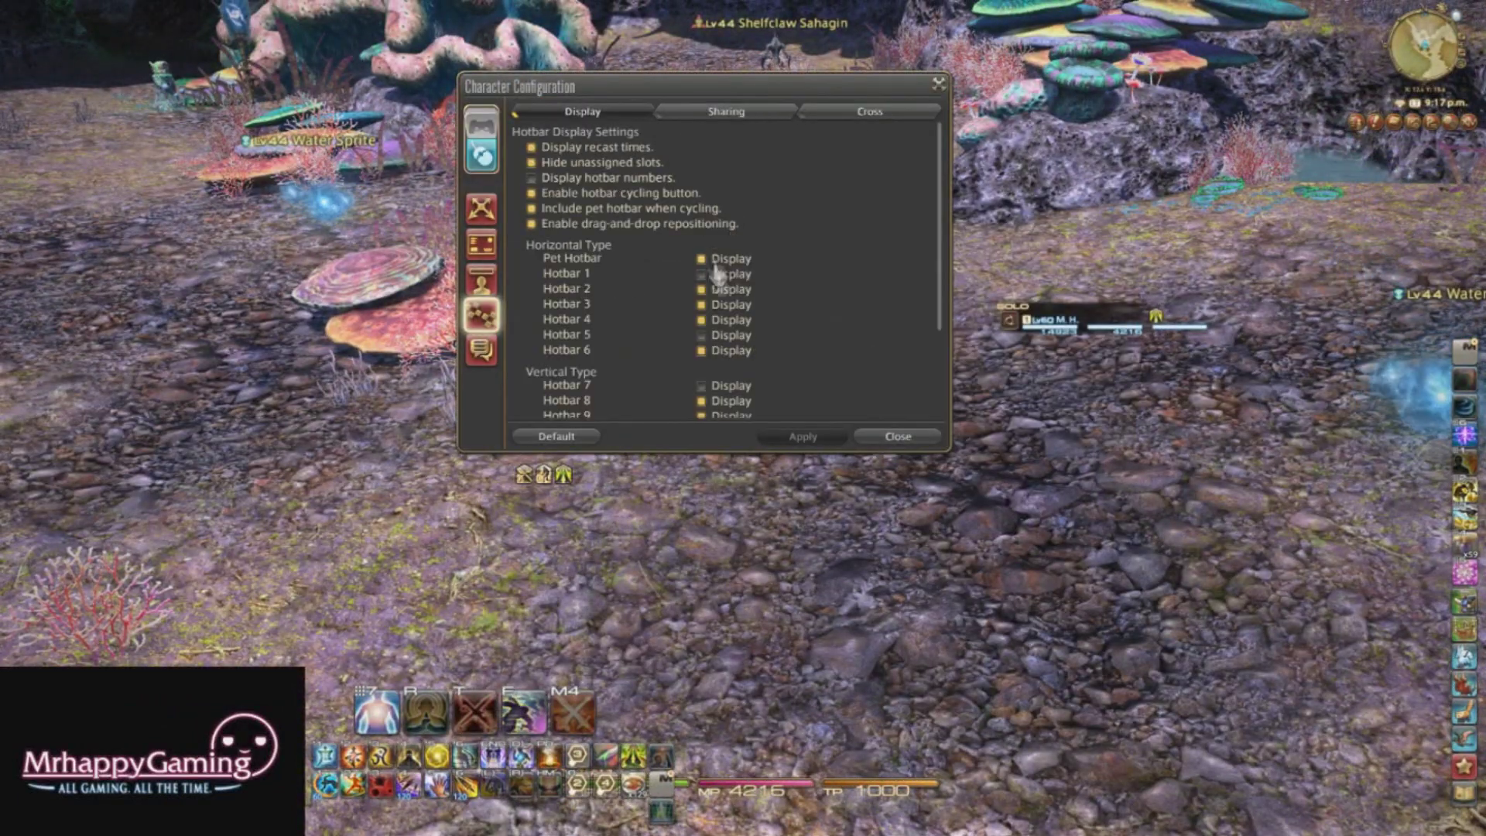
click(708, 291)
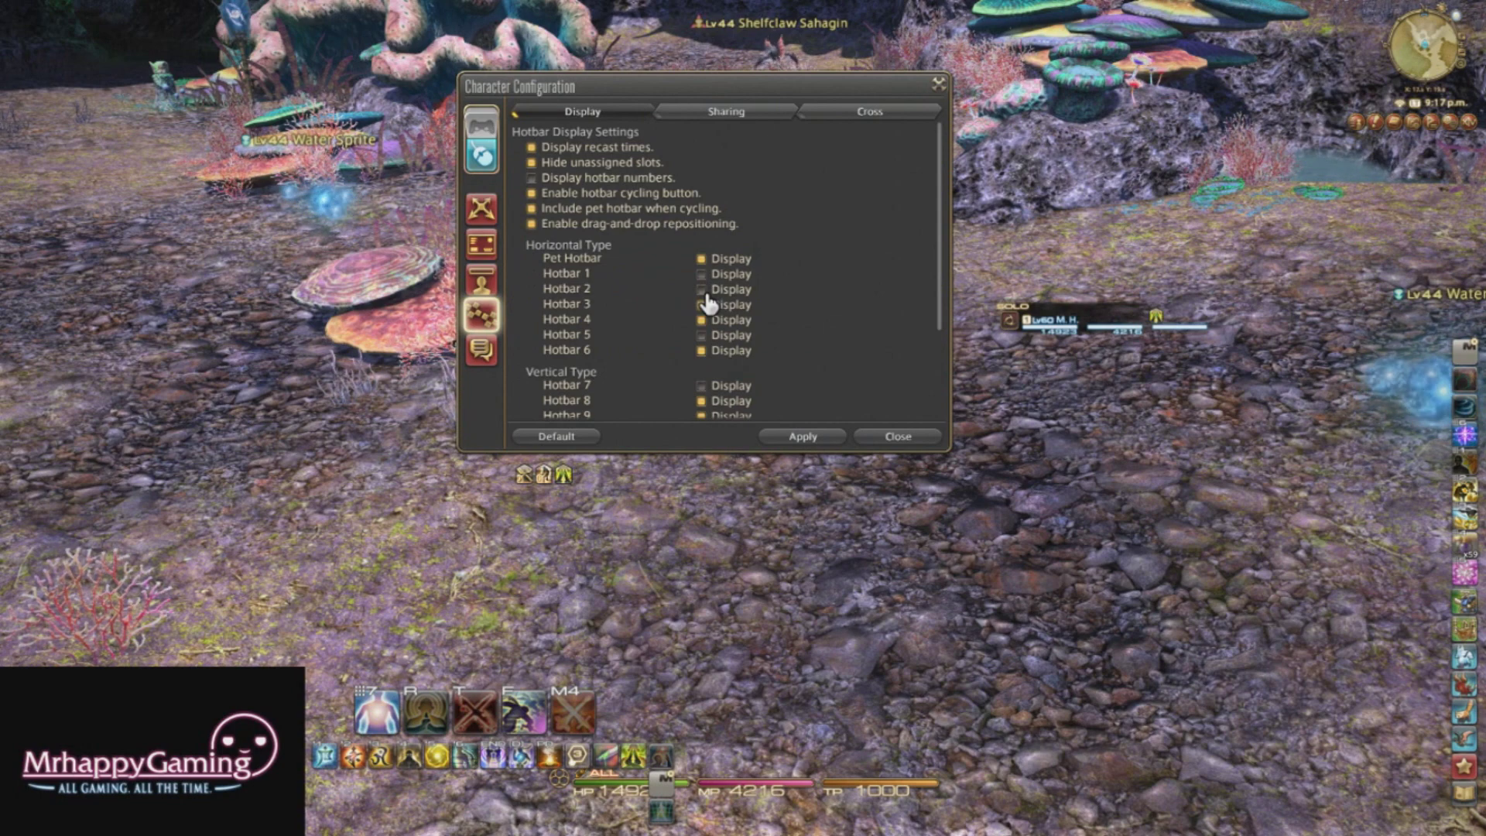
click(702, 304)
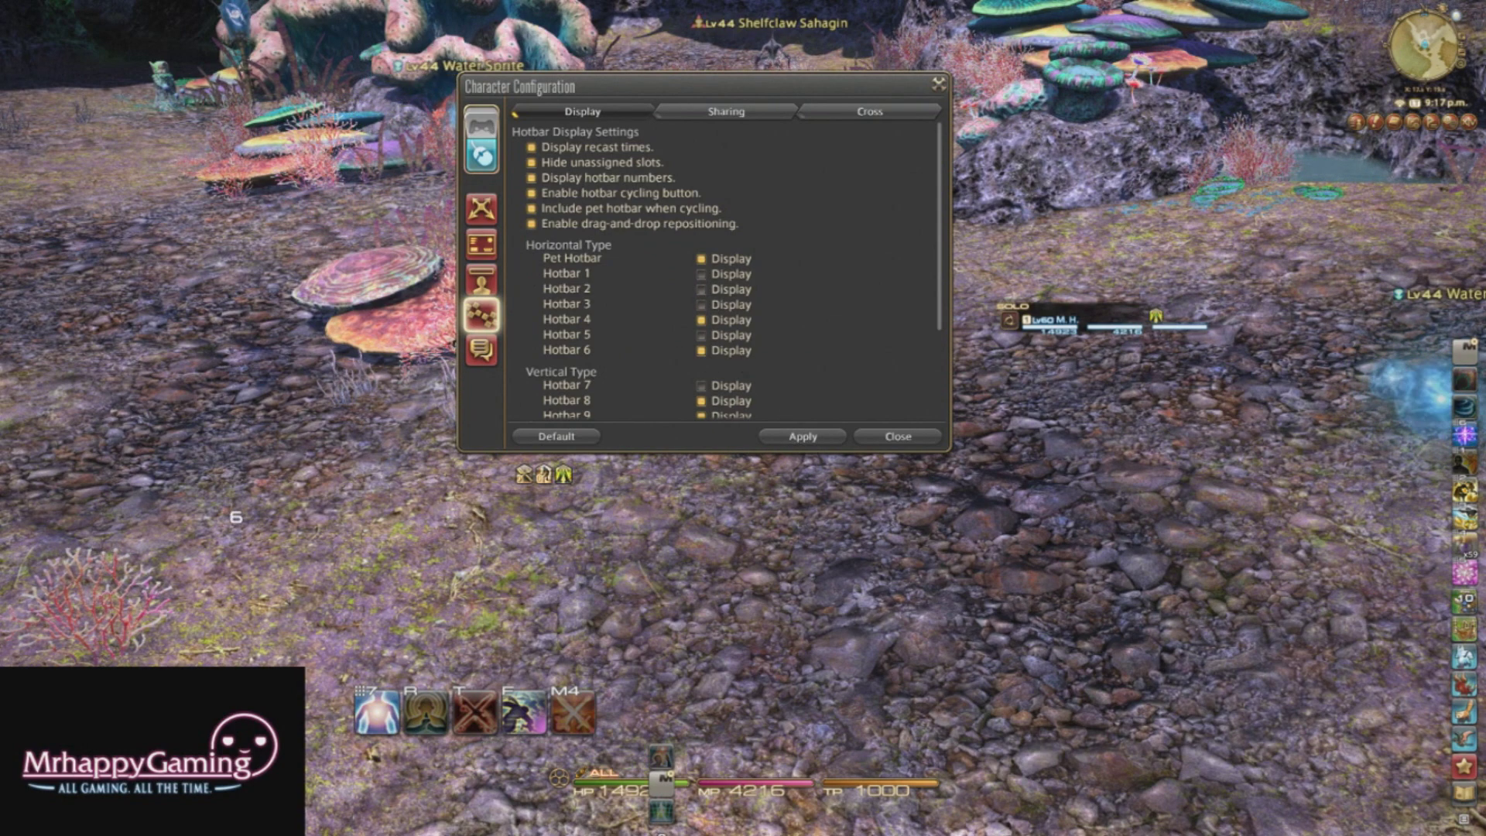
Place the five-slot hotbar just above the HP, MP and TP bars and the short vertical hotbar above the long ones, and apply the configuration.
drag(360, 691, 634, 525)
drag(700, 80, 174, 97)
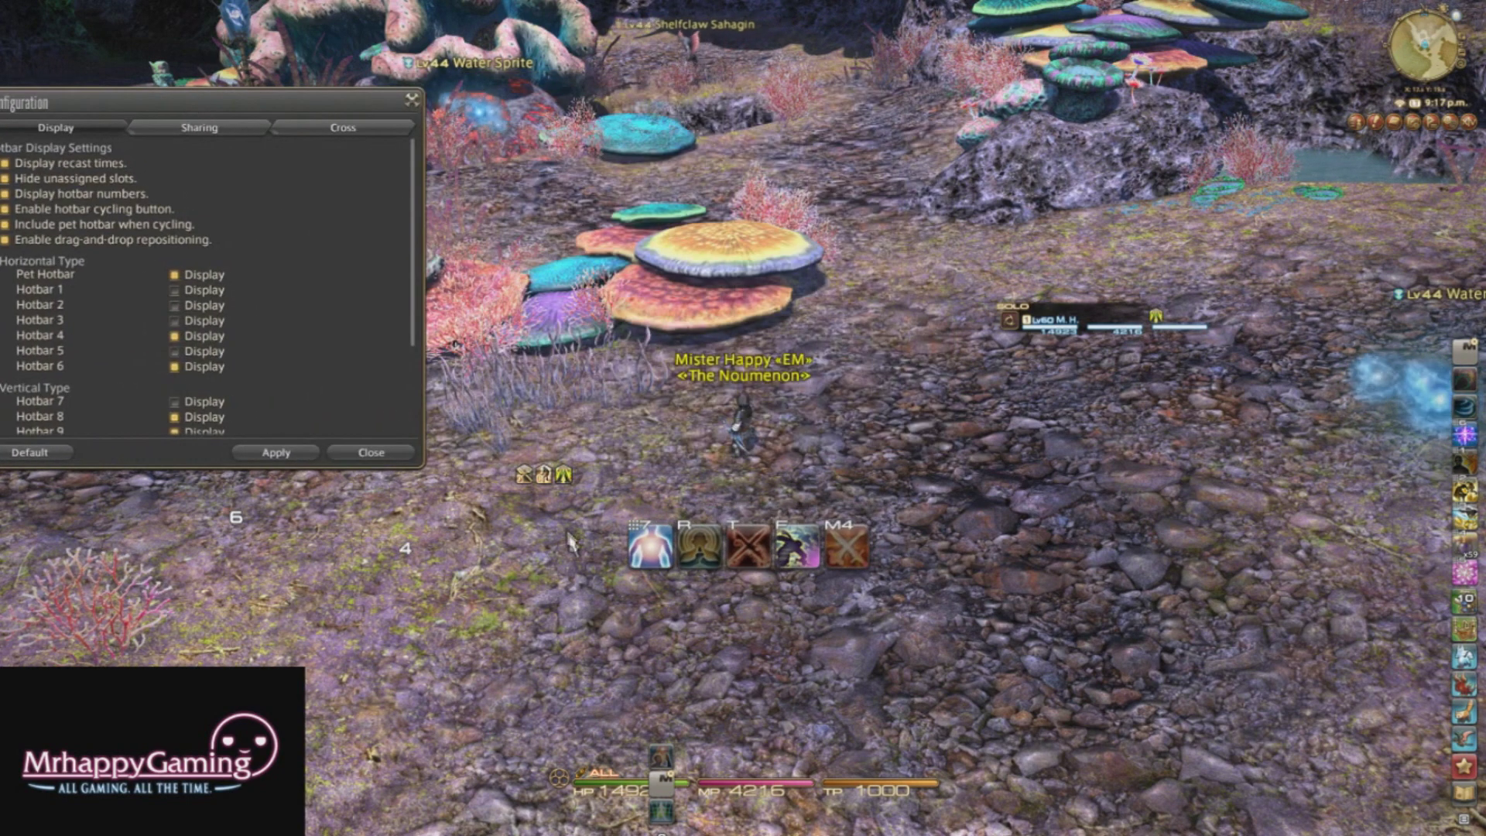
drag(406, 546, 403, 739)
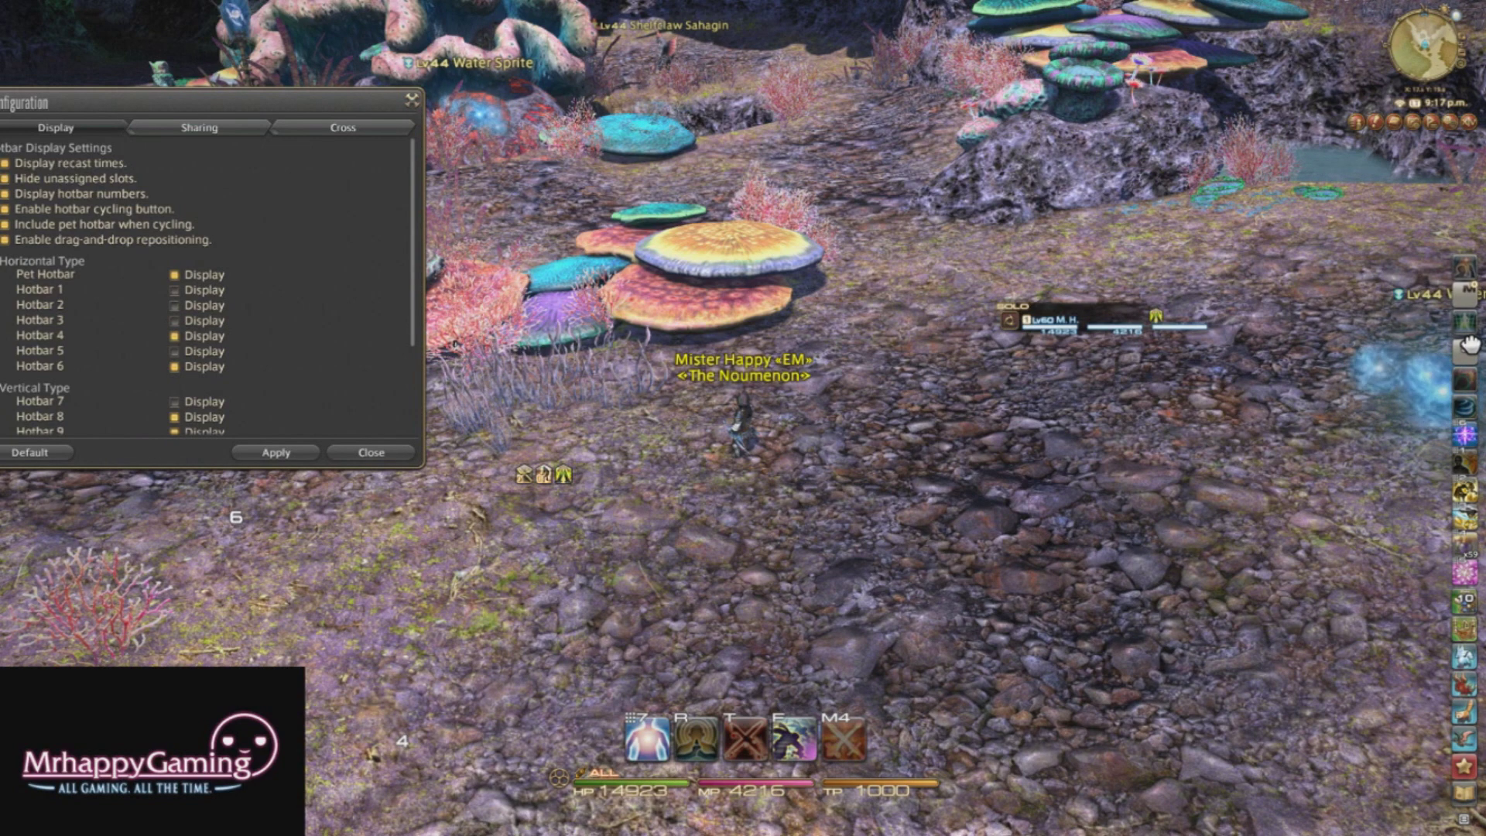
drag(263, 98, 420, 92)
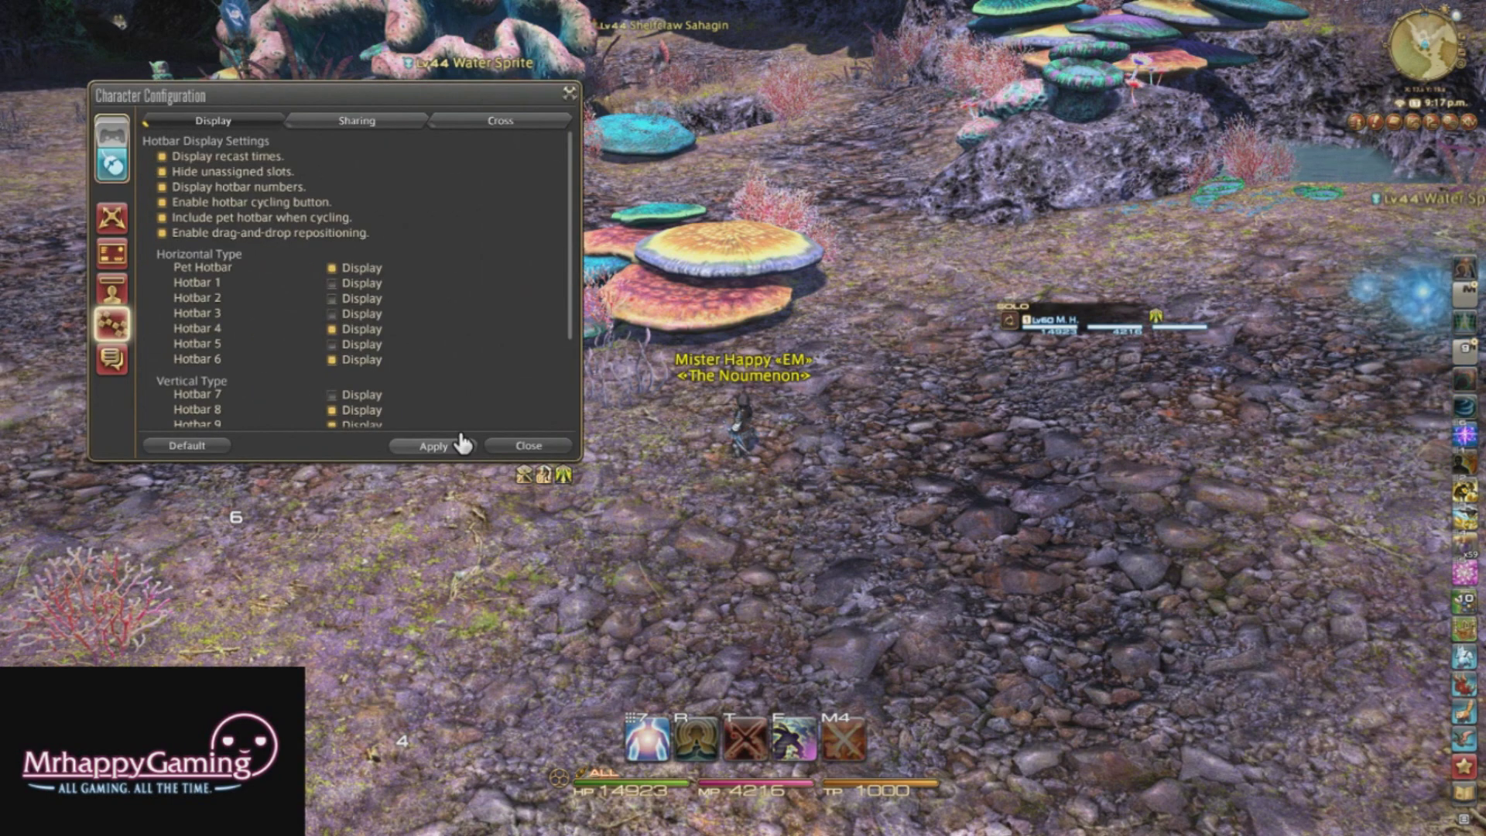
click(441, 445)
key(Escape)
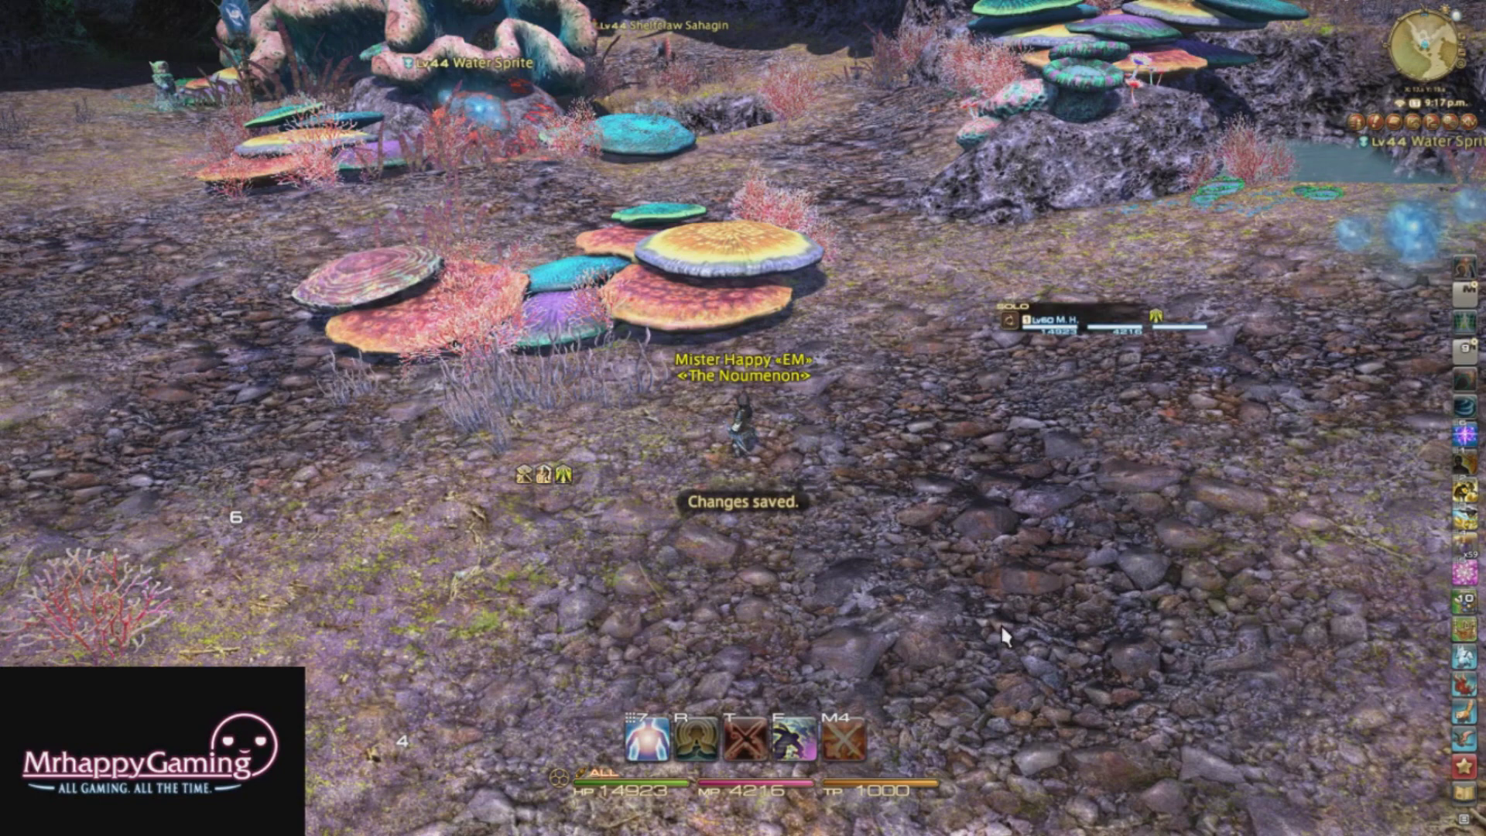
Open the Teleport list from the Travel options and teleport to Mist, Ward 7.
click(1412, 121)
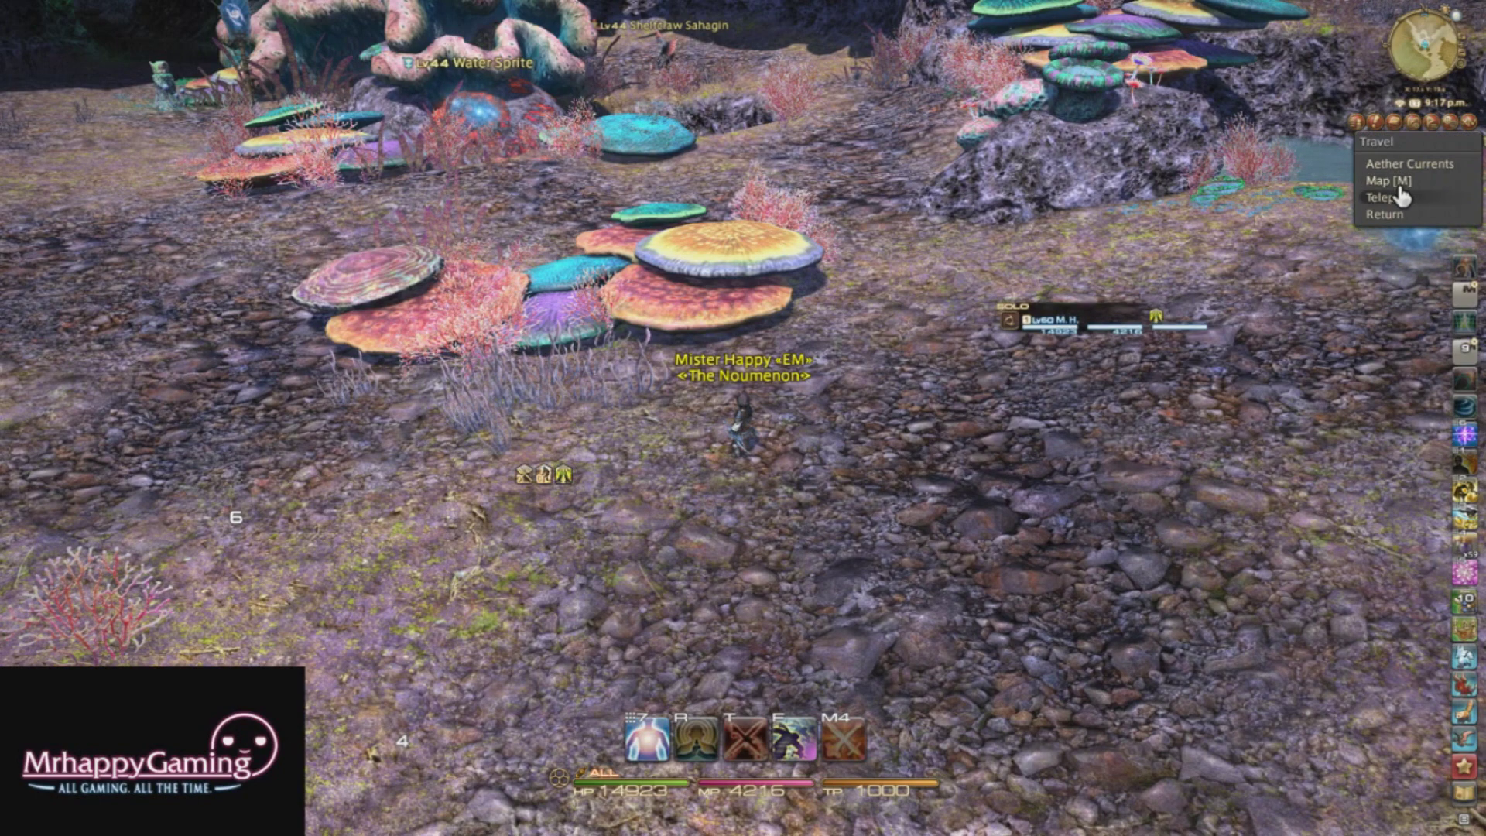
click(1399, 197)
key(Escape)
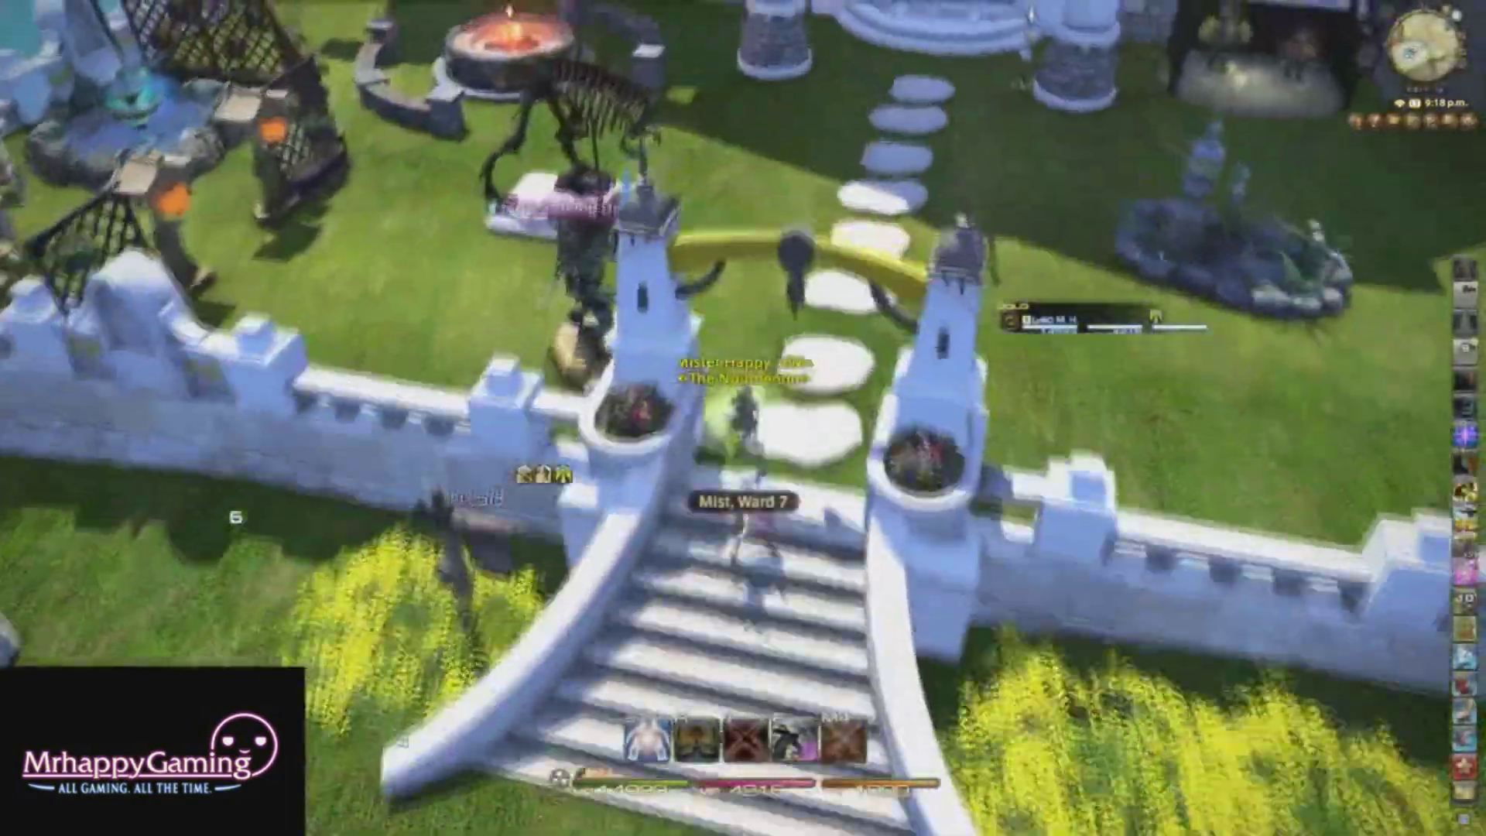
Run through the garden and around the house to the Lv60 Striking Dummy on the seaside lawn.
key(w)
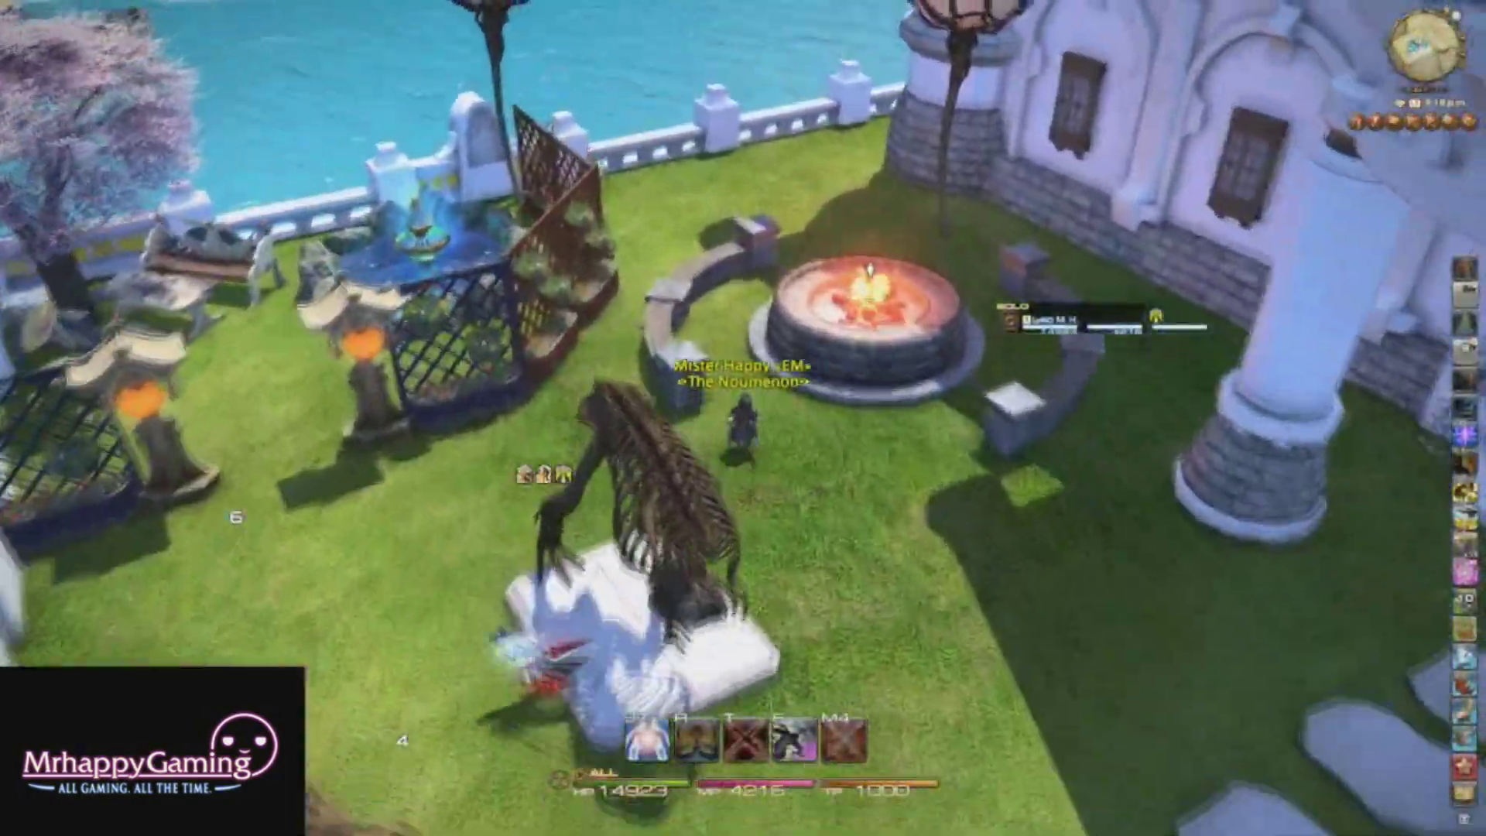
key(w)
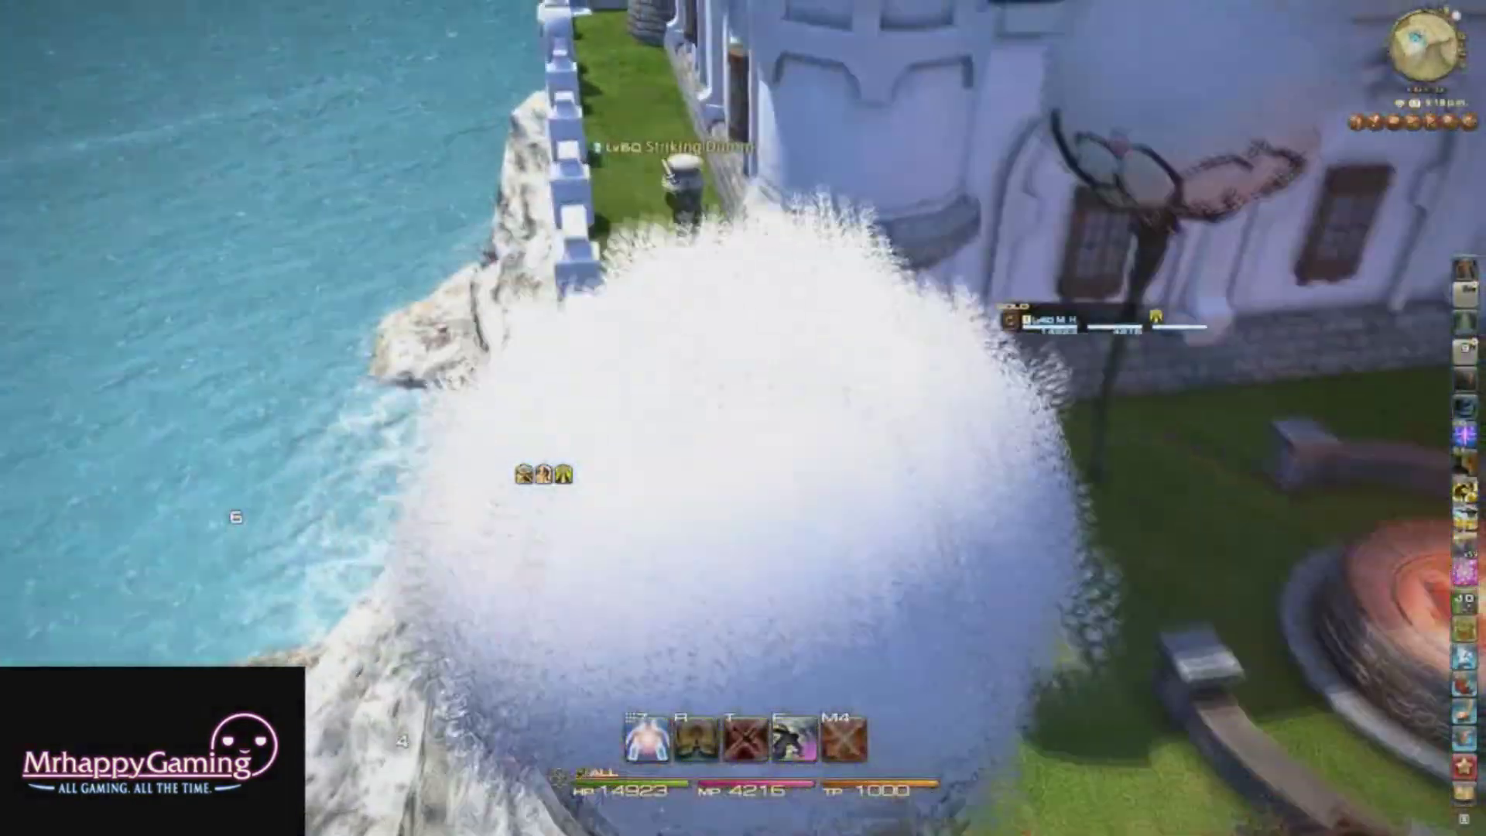
click(691, 219)
key(w)
drag(692, 221, 1238, 221)
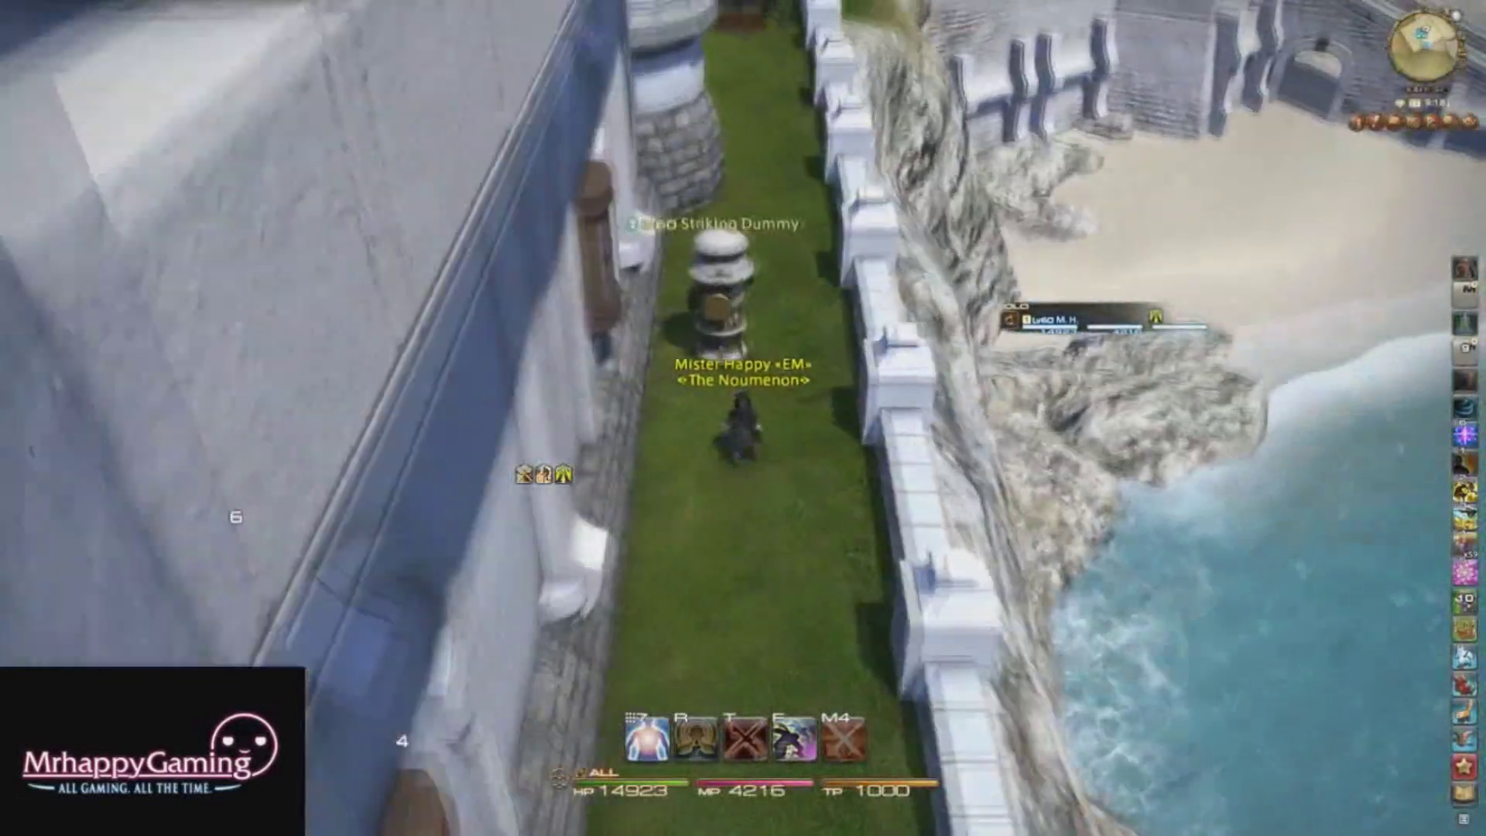
Perform the mudra sequence for Huton beside the Striking Dummy.
key(3)
key(2)
key(1)
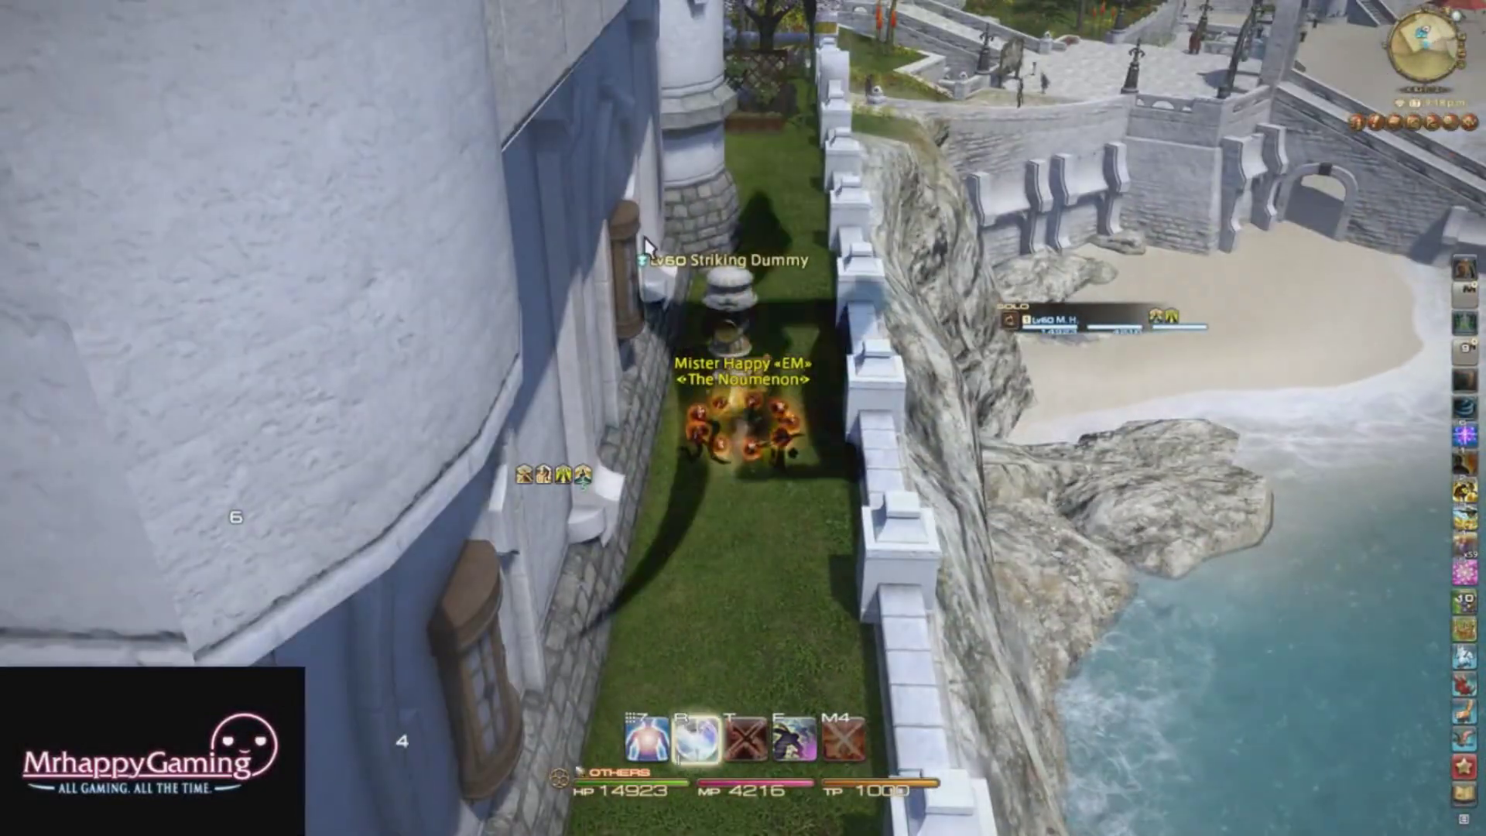
key(r)
key(f)
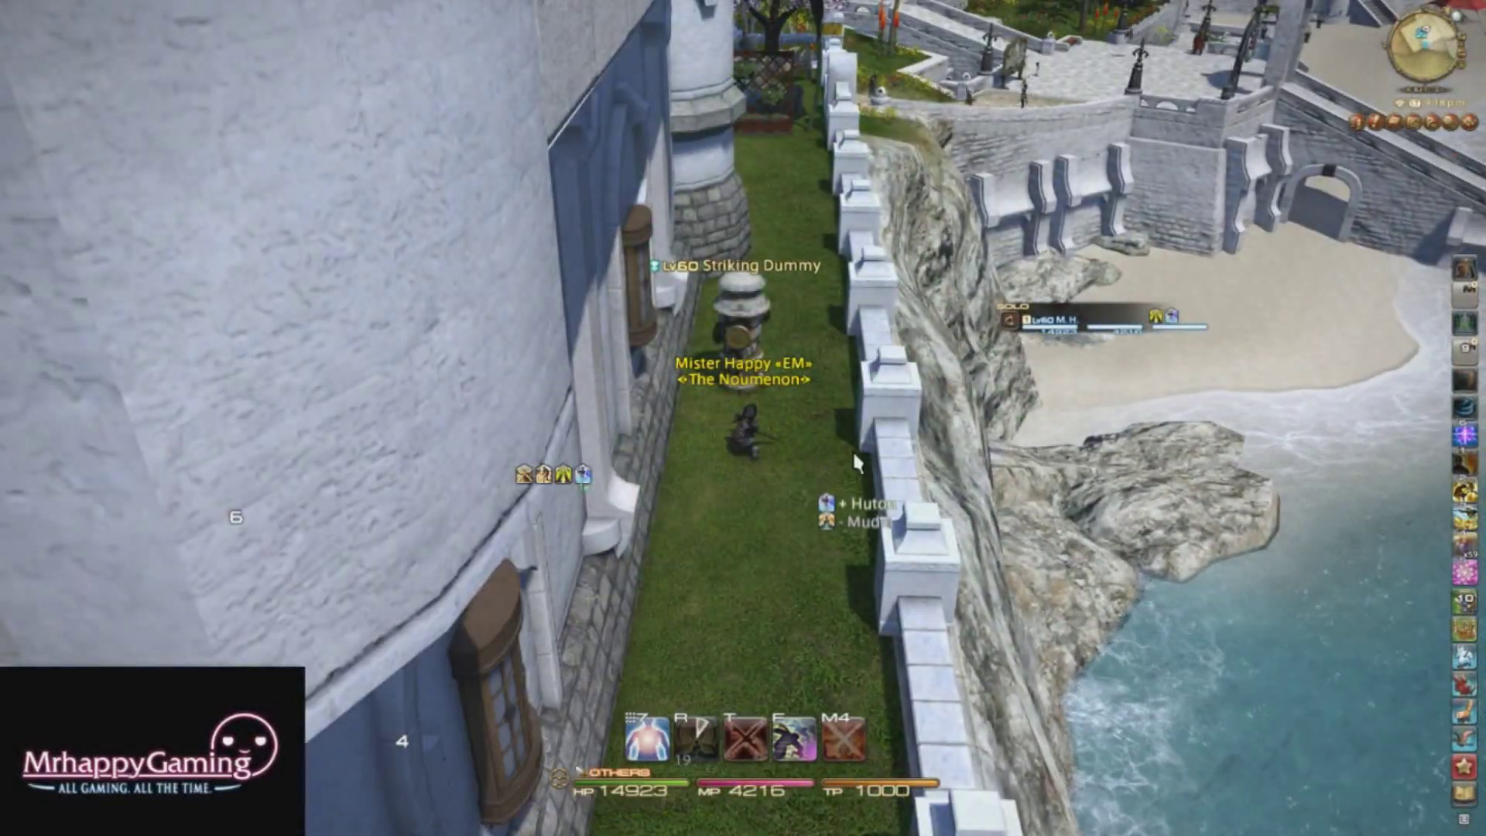
Target the Striking Dummy and open the attack with Spinning Edge, Blood for Blood and Internal Release.
click(766, 316)
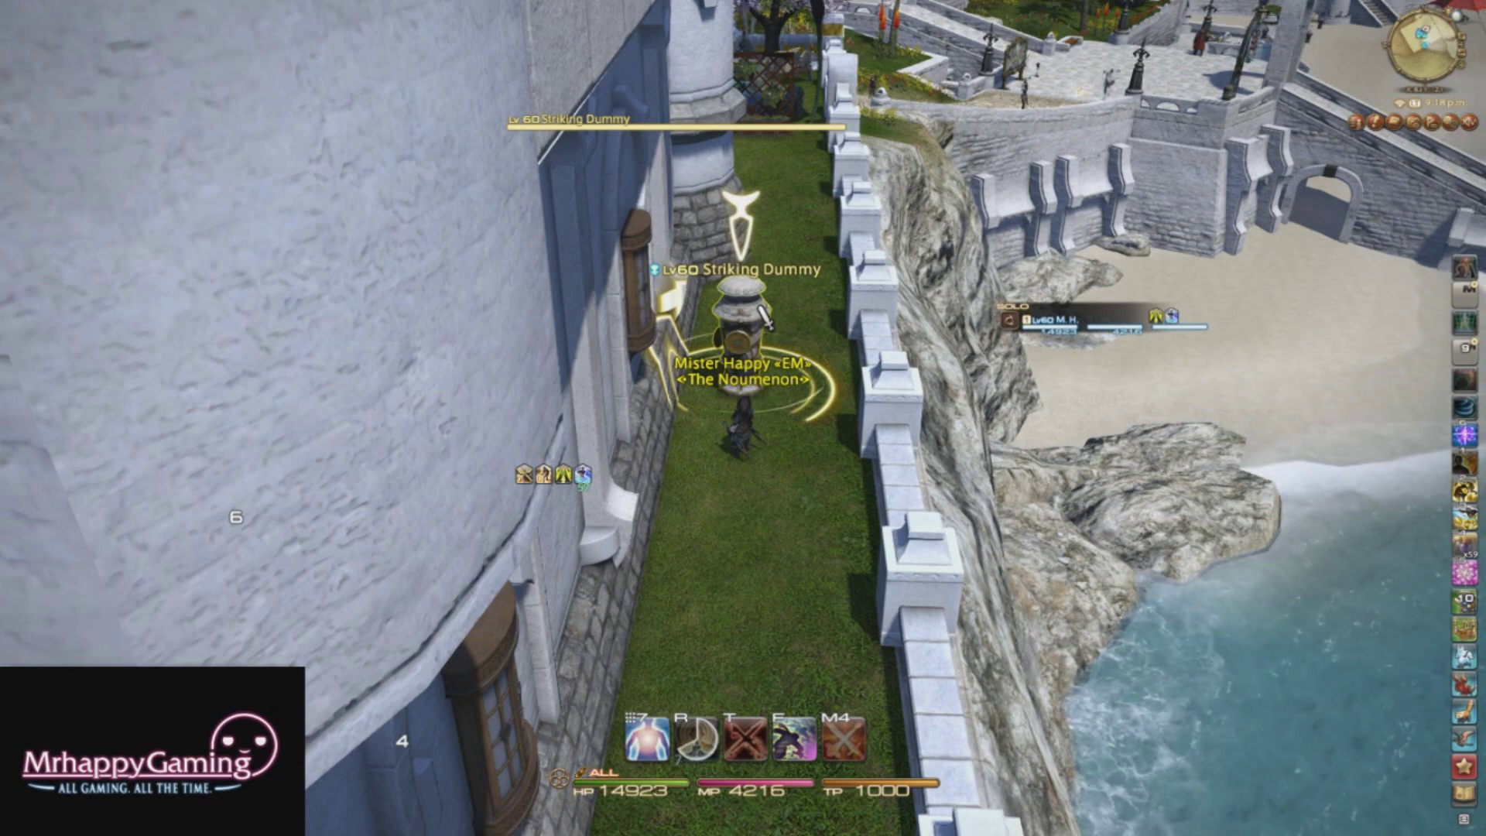
drag(836, 299, 851, 255)
key(4)
key(1)
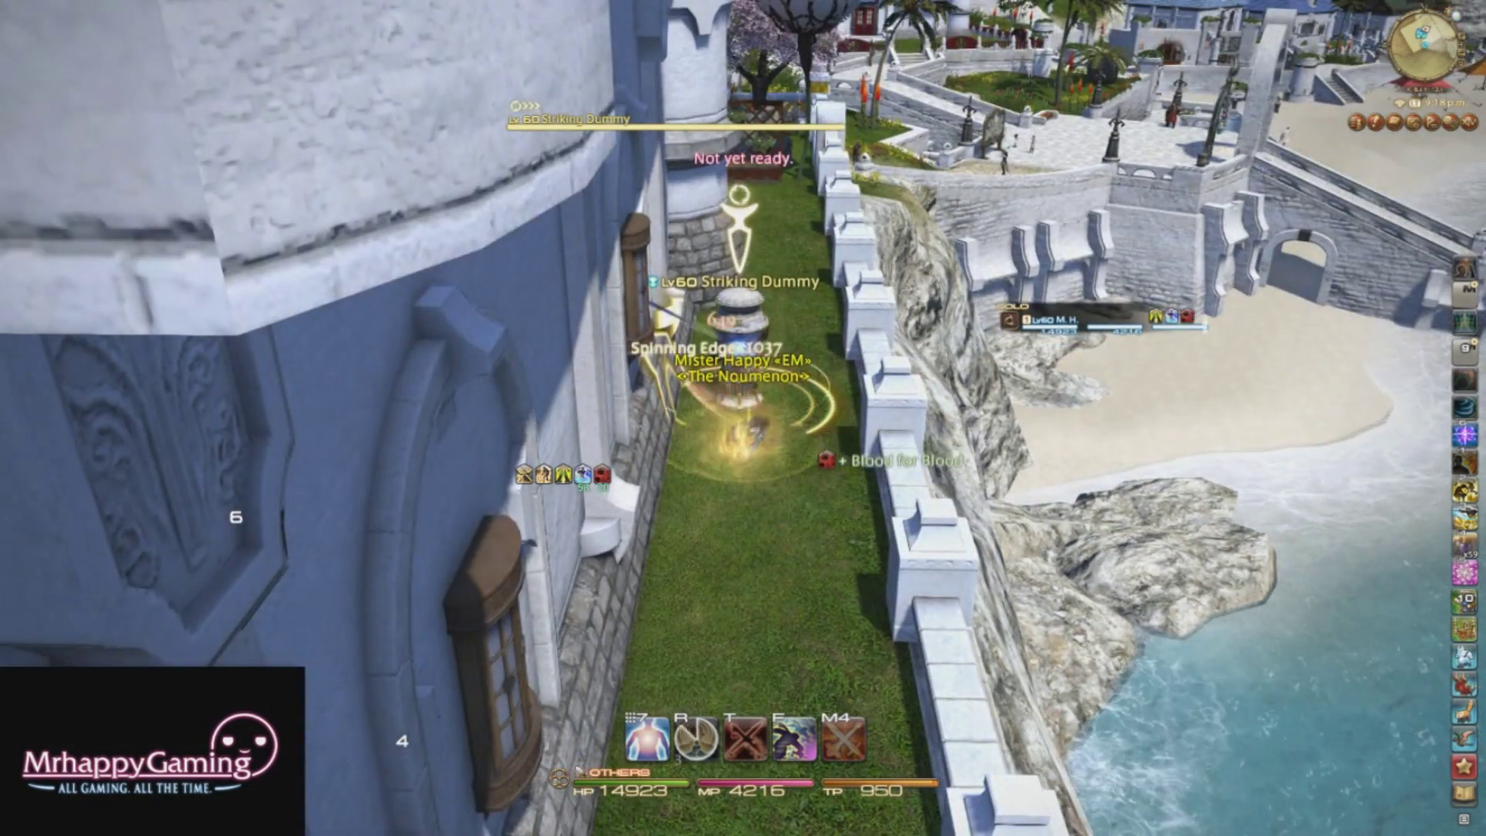
key(a)
key(5)
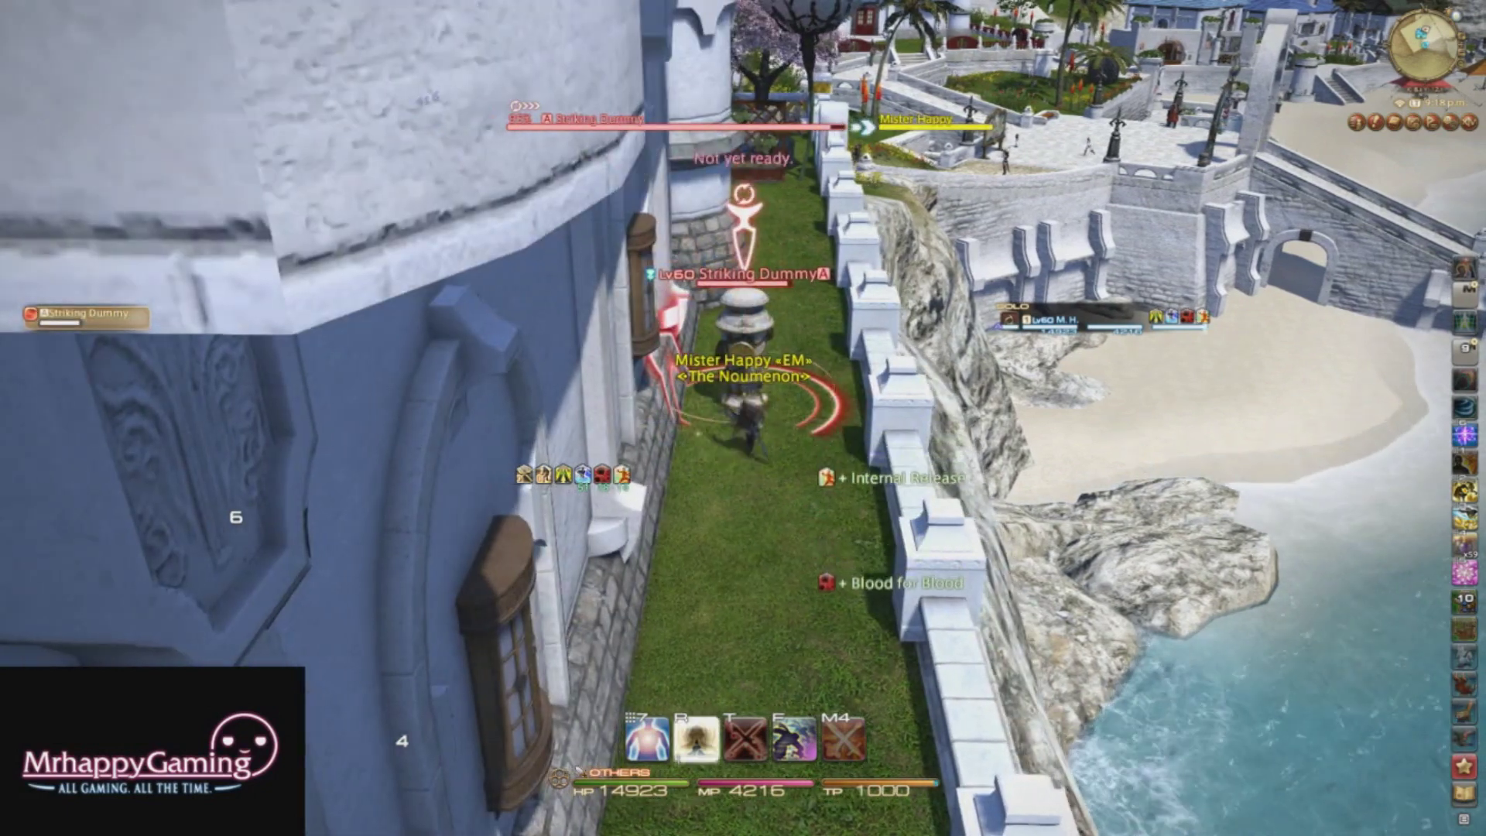
key(2)
key(d)
key(4)
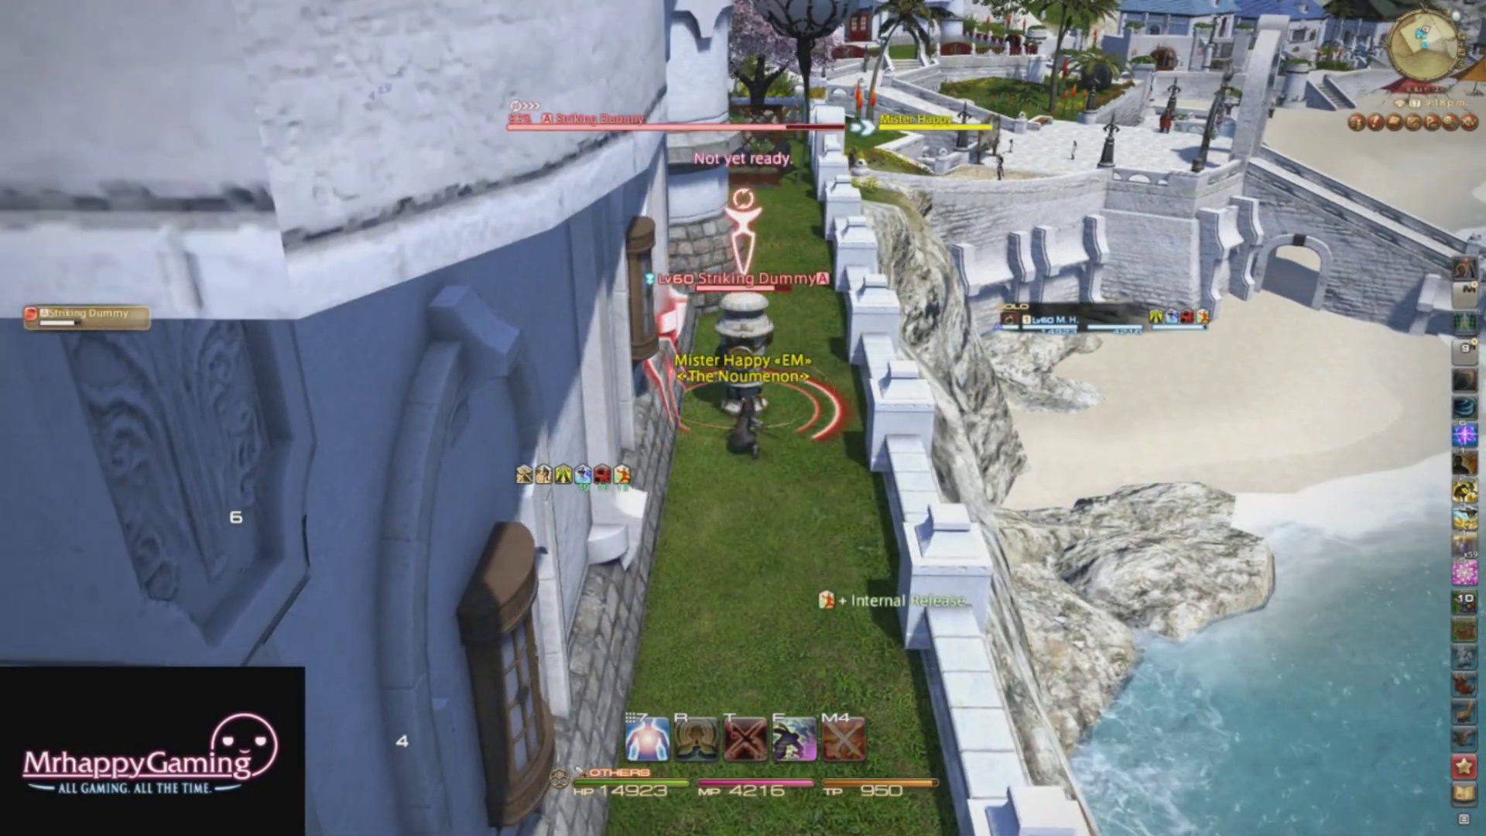
Cast Suiton through its mudra sequence and activate Kassatsu during the fight with the Striking Dummy.
key(r)
key(1)
key(4)
key(t)
key(5)
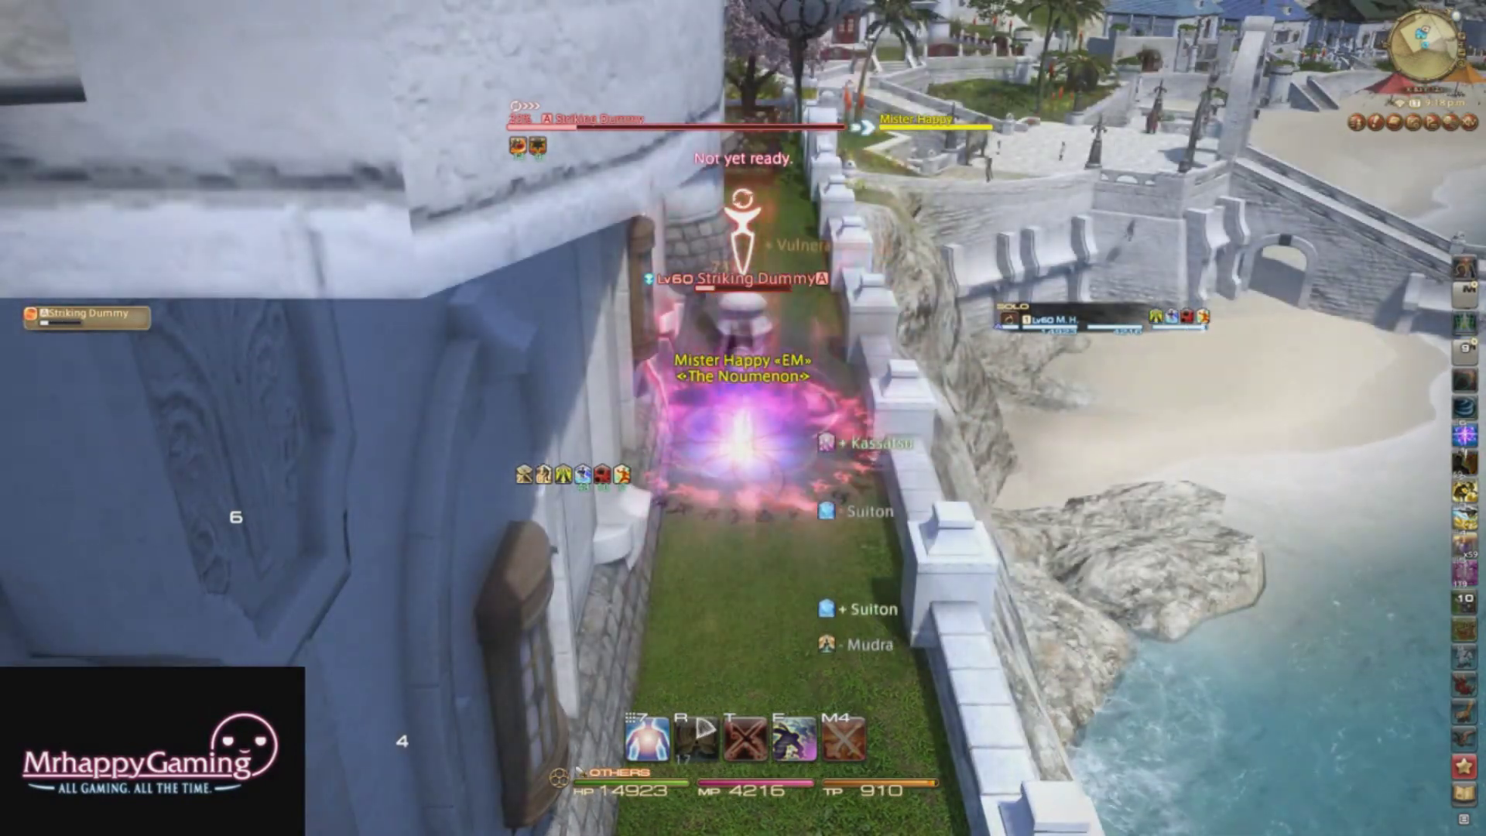
Hit the Striking Dummy with Fuma Shuriken and Dream Within a Dream.
key(3)
key(r)
key(f)
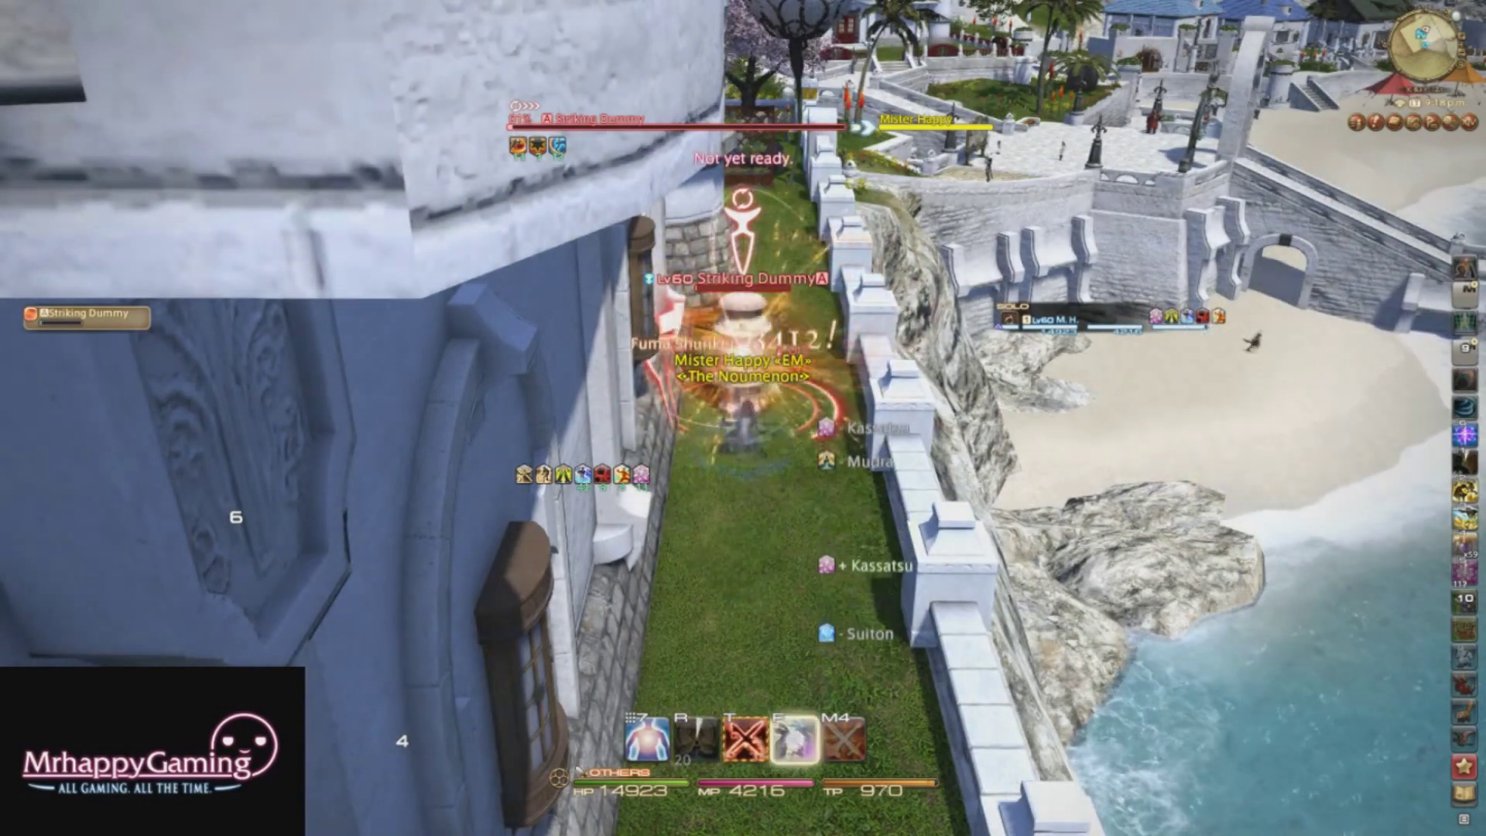
key(2)
key(f)
key(1)
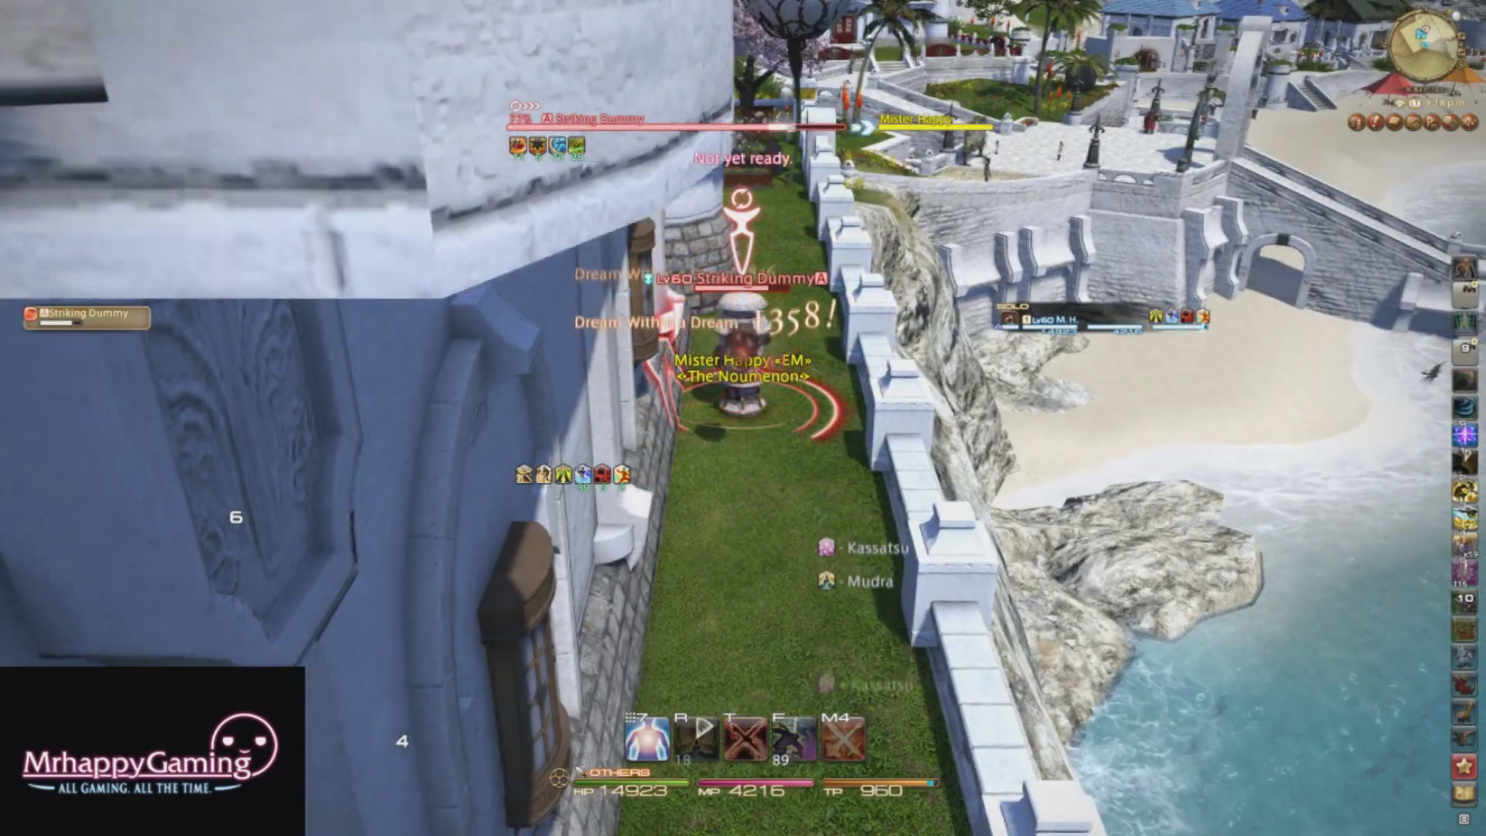
Continue the rotation on the Striking Dummy with Mug and Duality, and run back to the garden.
key(2)
key(4)
key(5)
key(4)
key(3)
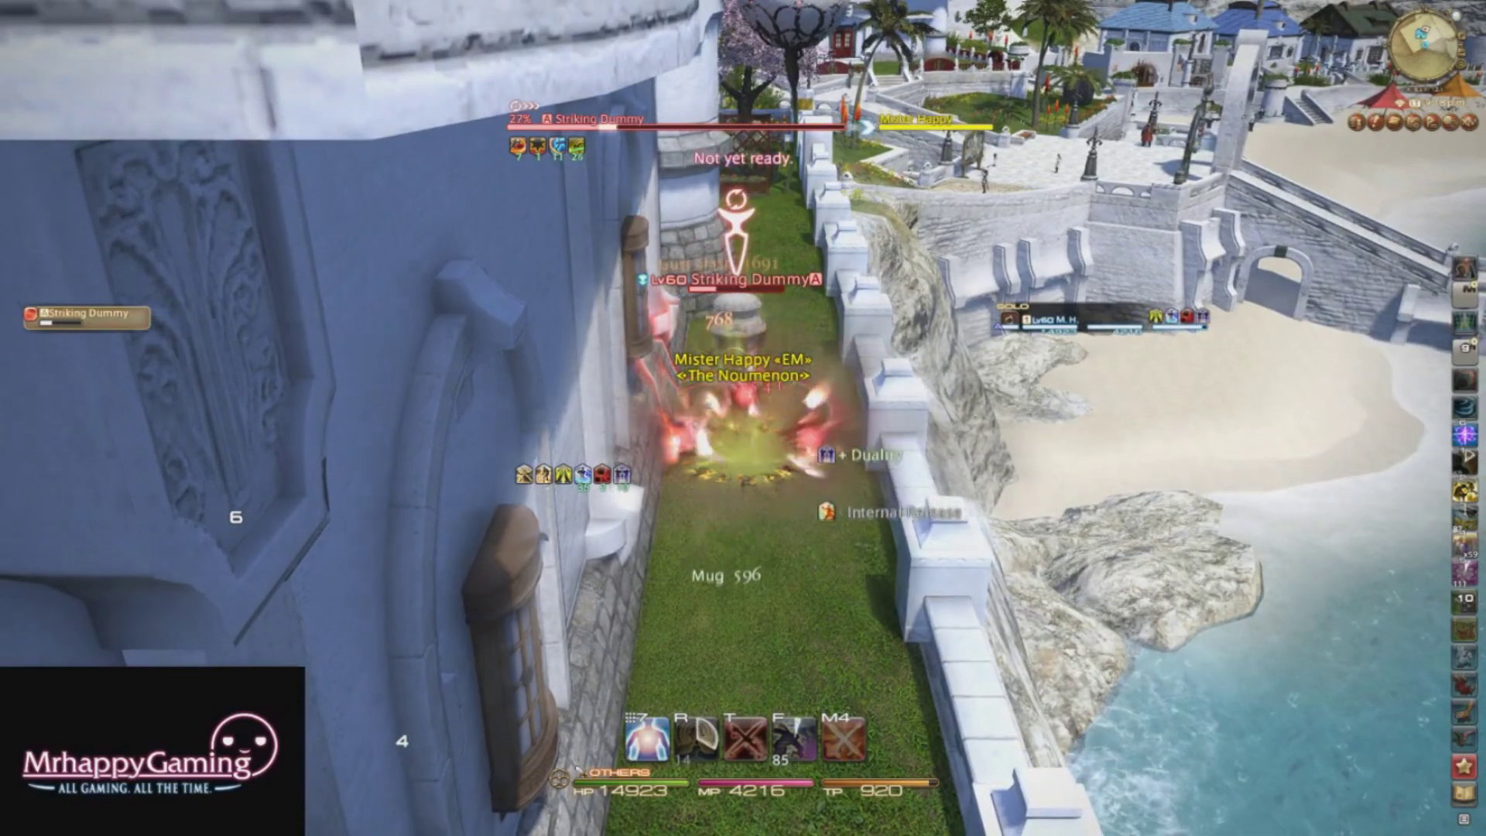
key(w)
key(5)
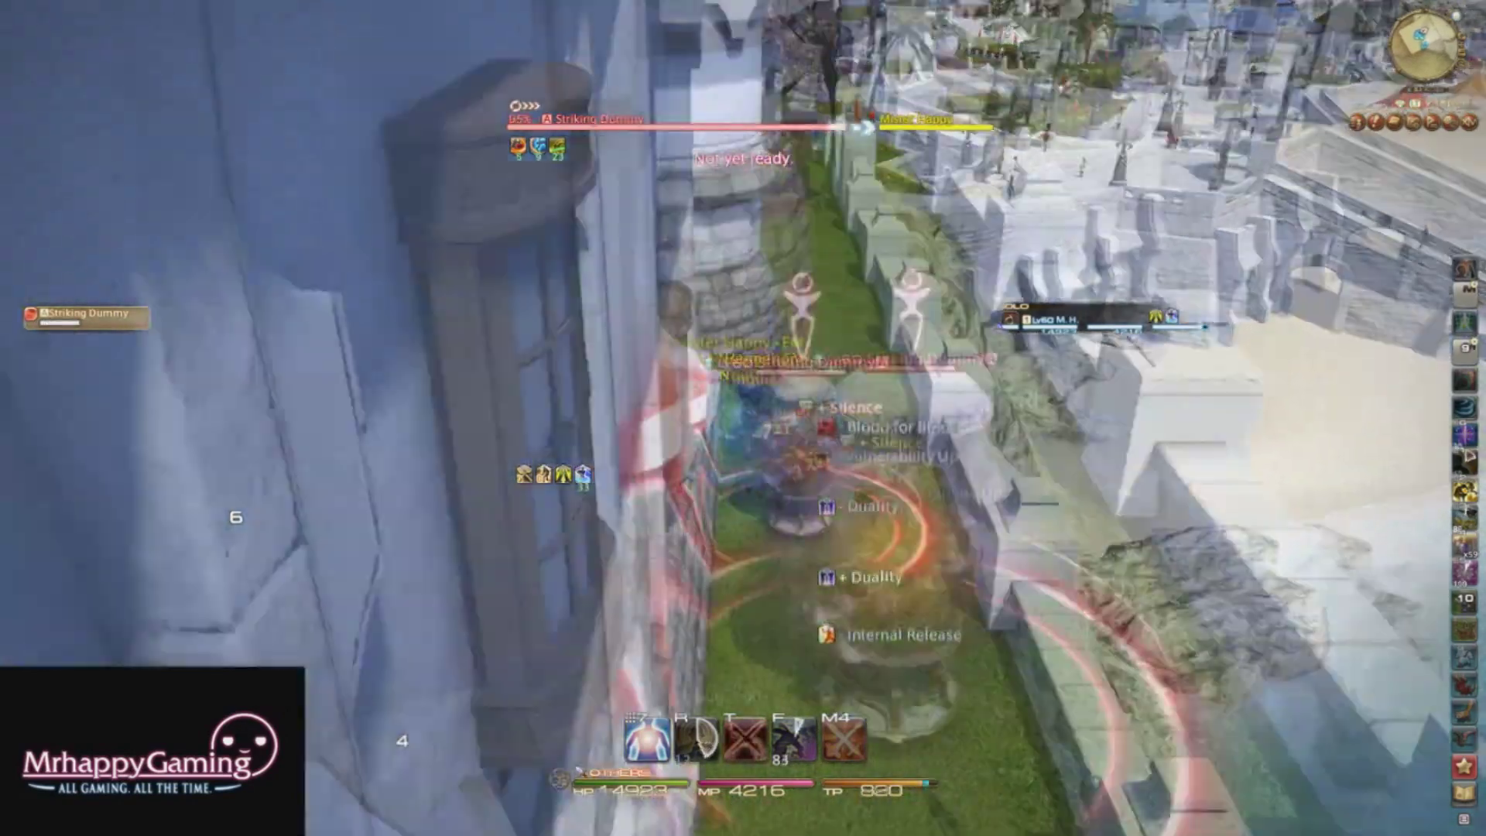
key(w)
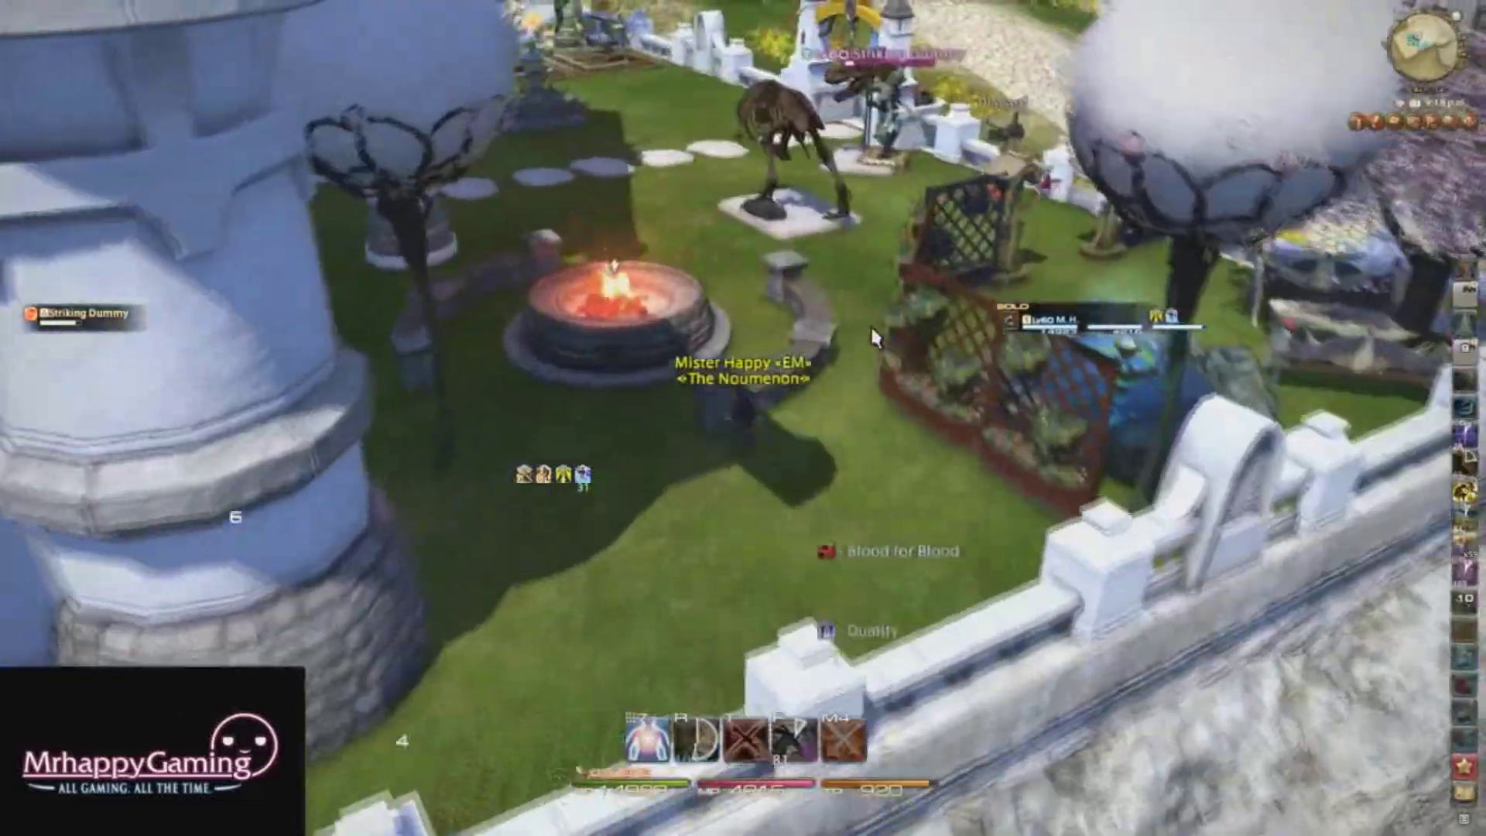
Run and jump the character out of the garden, over the wall and across the meadow to the stone path.
key(space)
key(w)
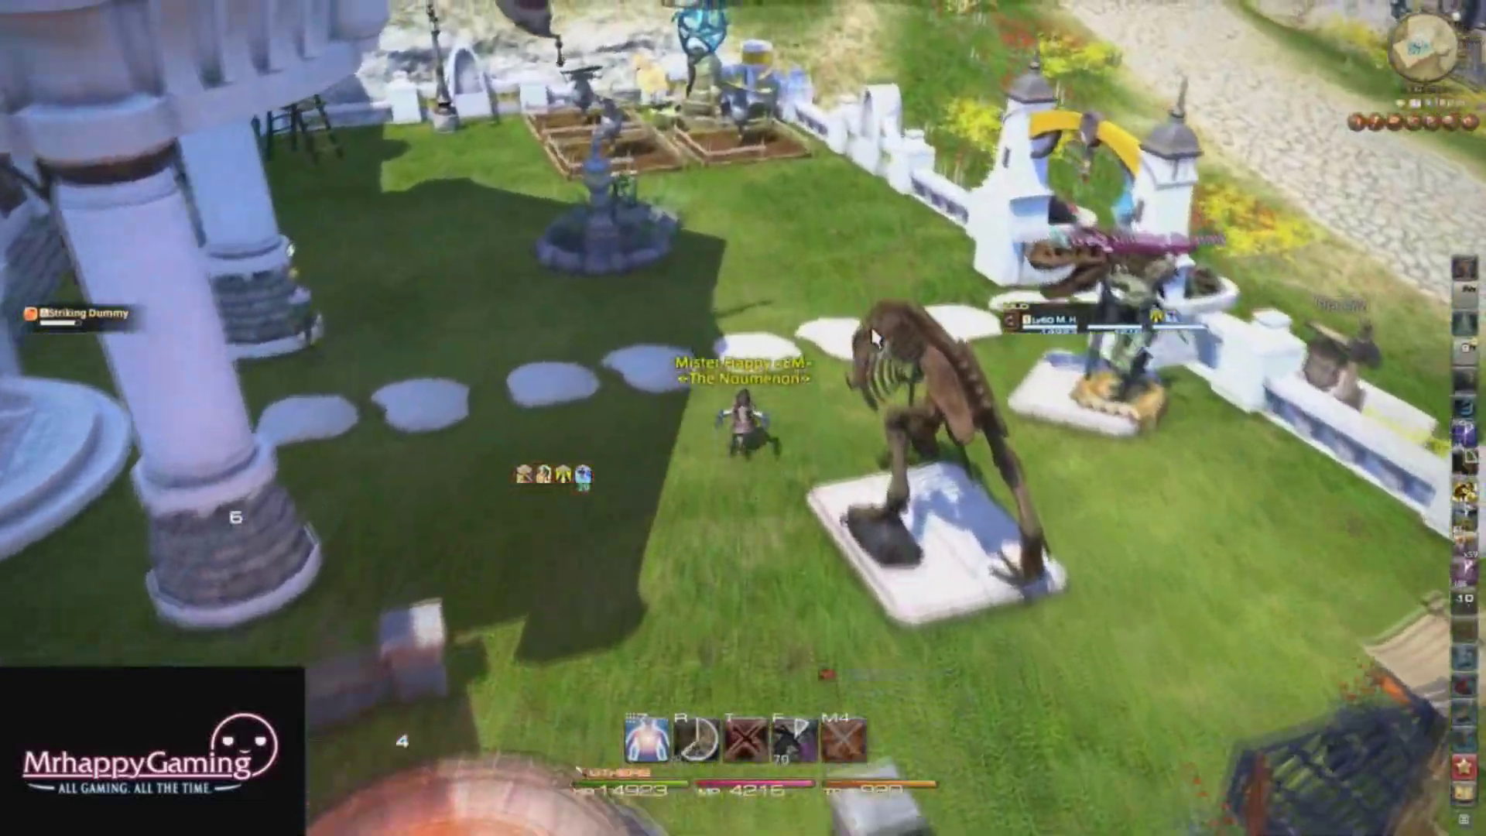
key(w)
key(space)
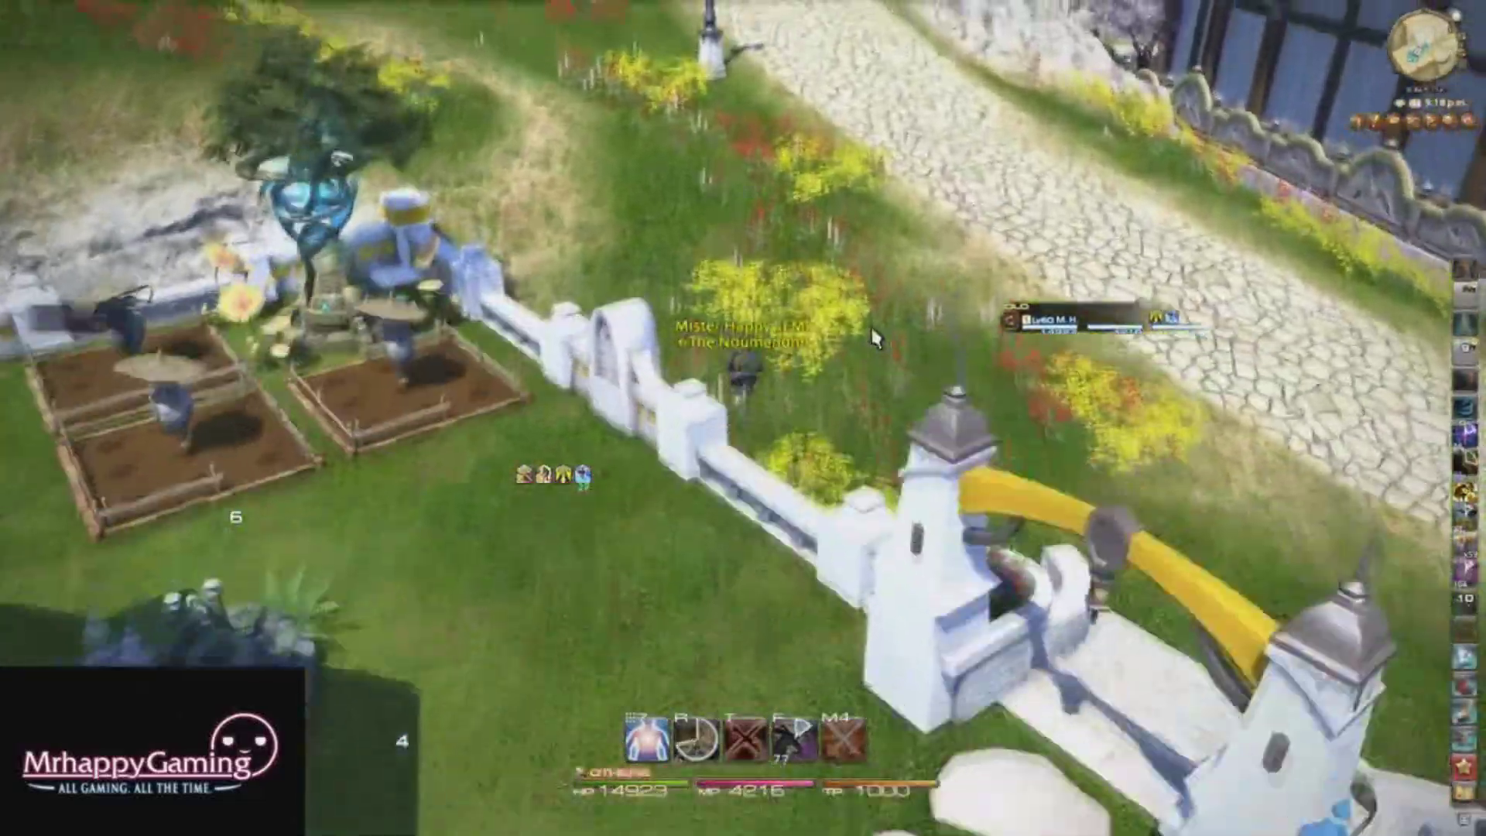
key(w)
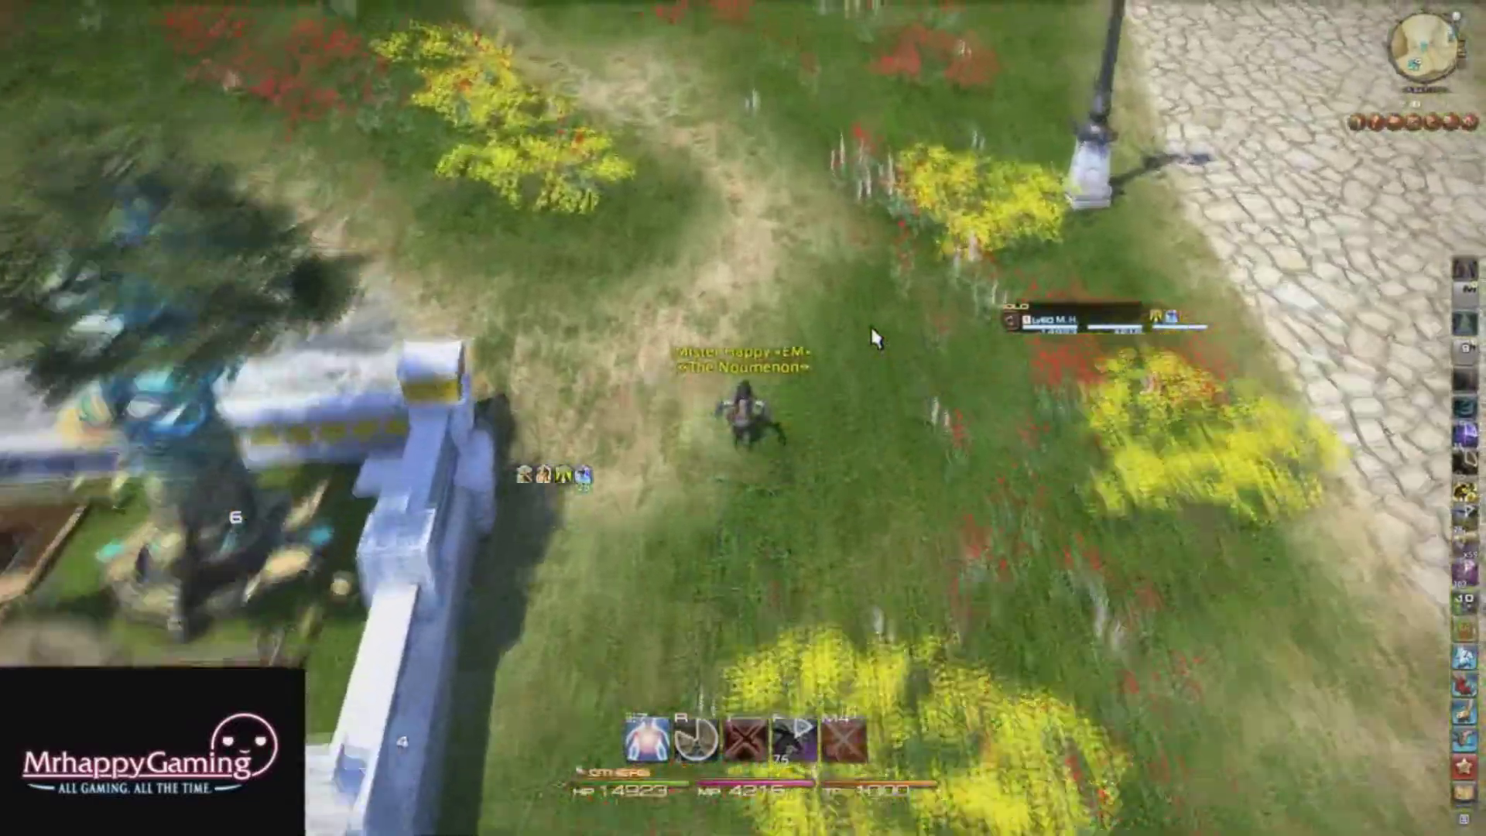
key(w)
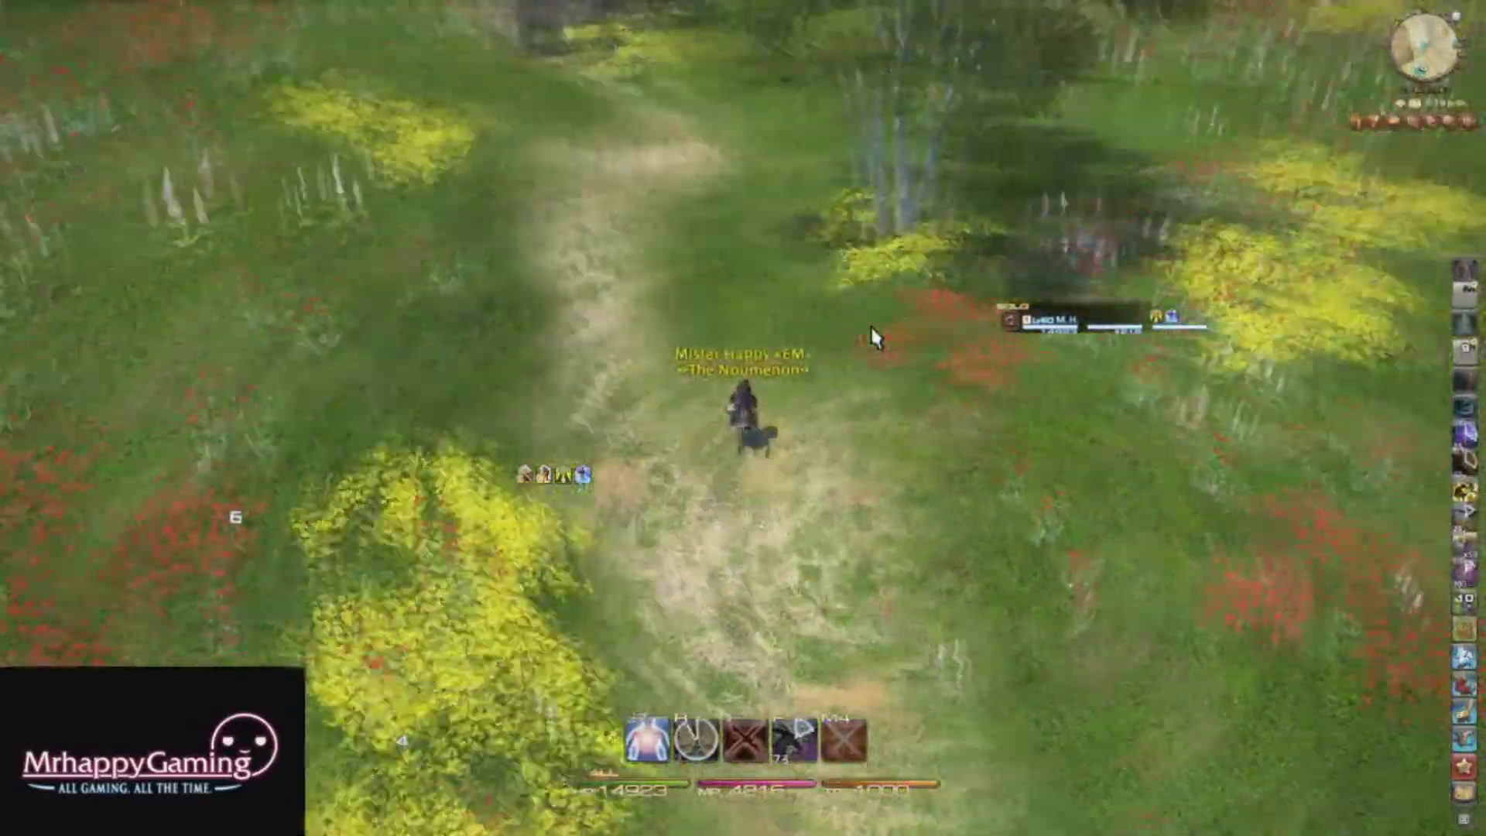
key(w)
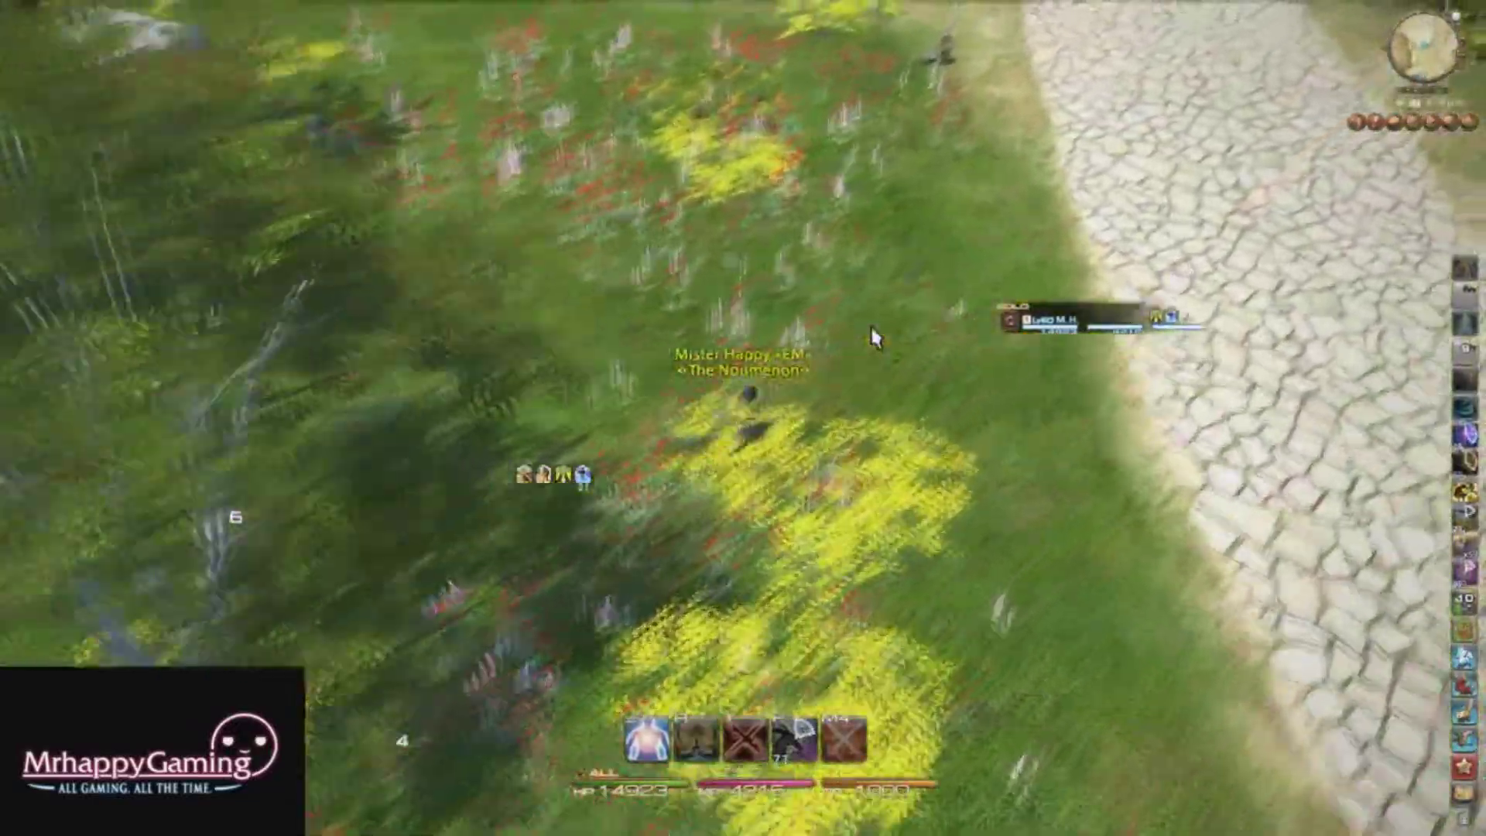
key(w)
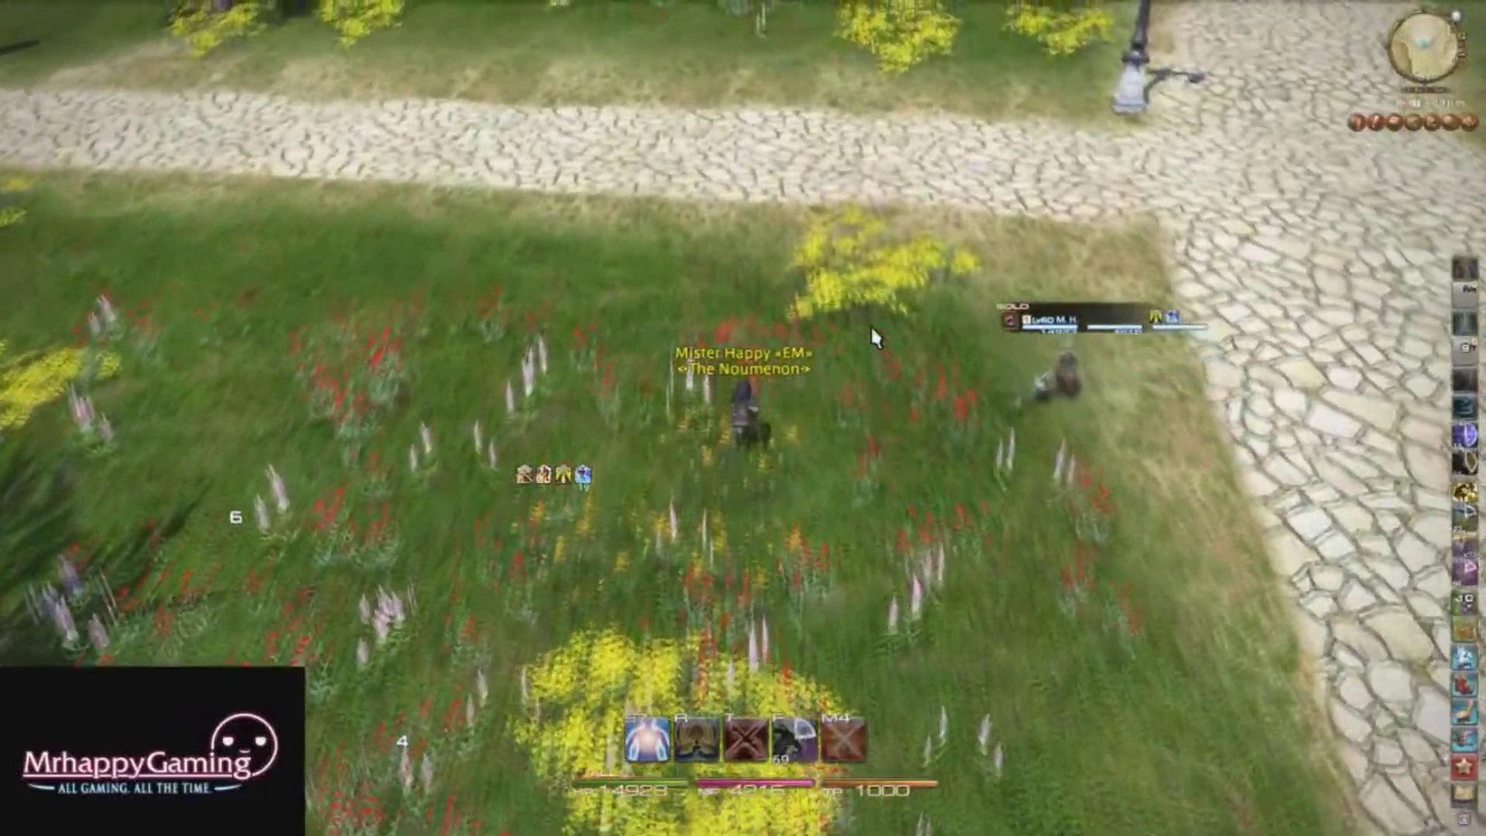
key(w)
Enable the display of Hotbars 1, 2 and 3 in the character configuration and move Hotbar 4 directly above them.
key(Escape)
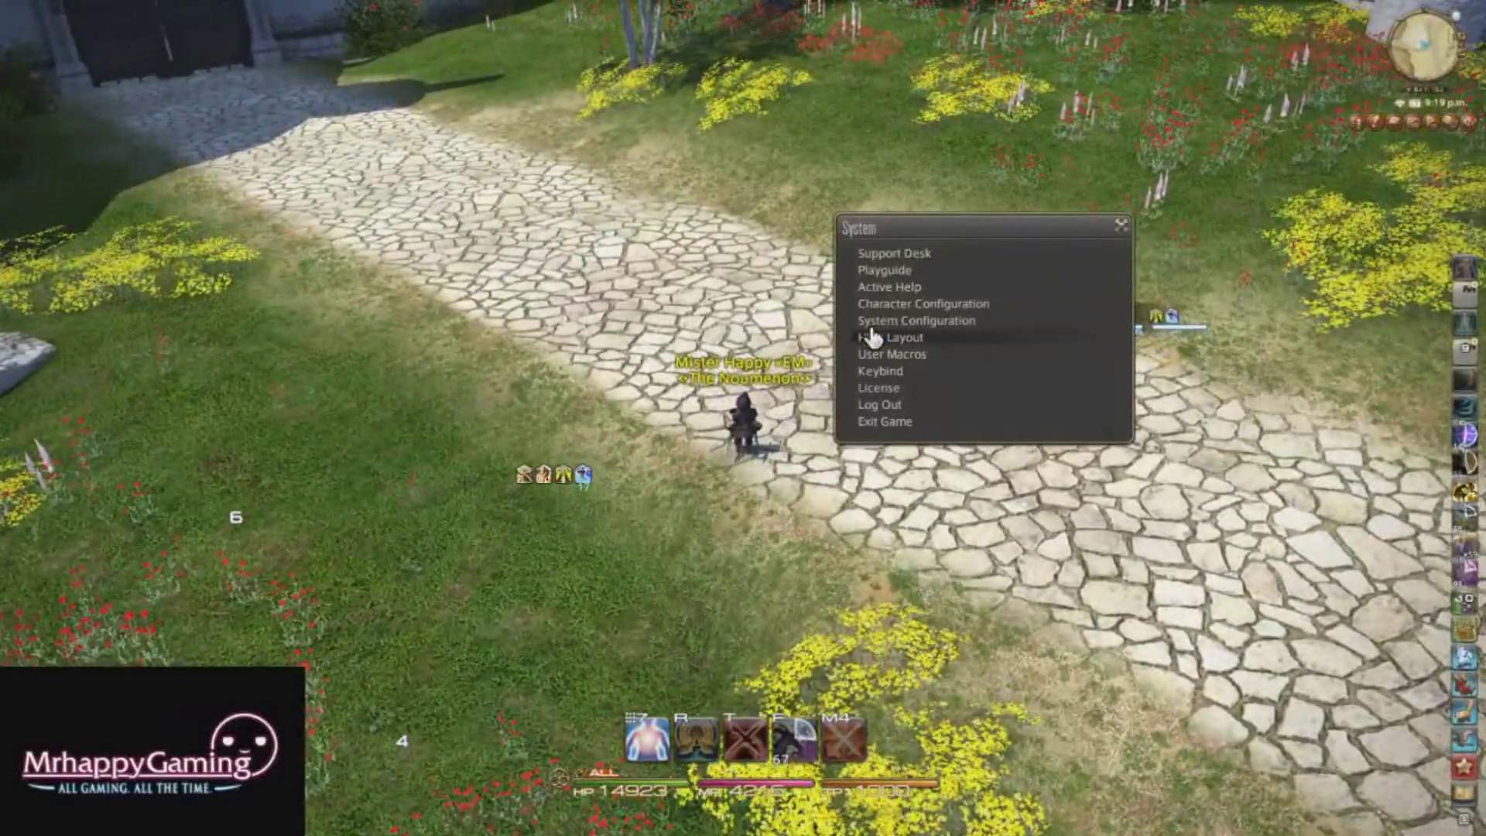
click(892, 304)
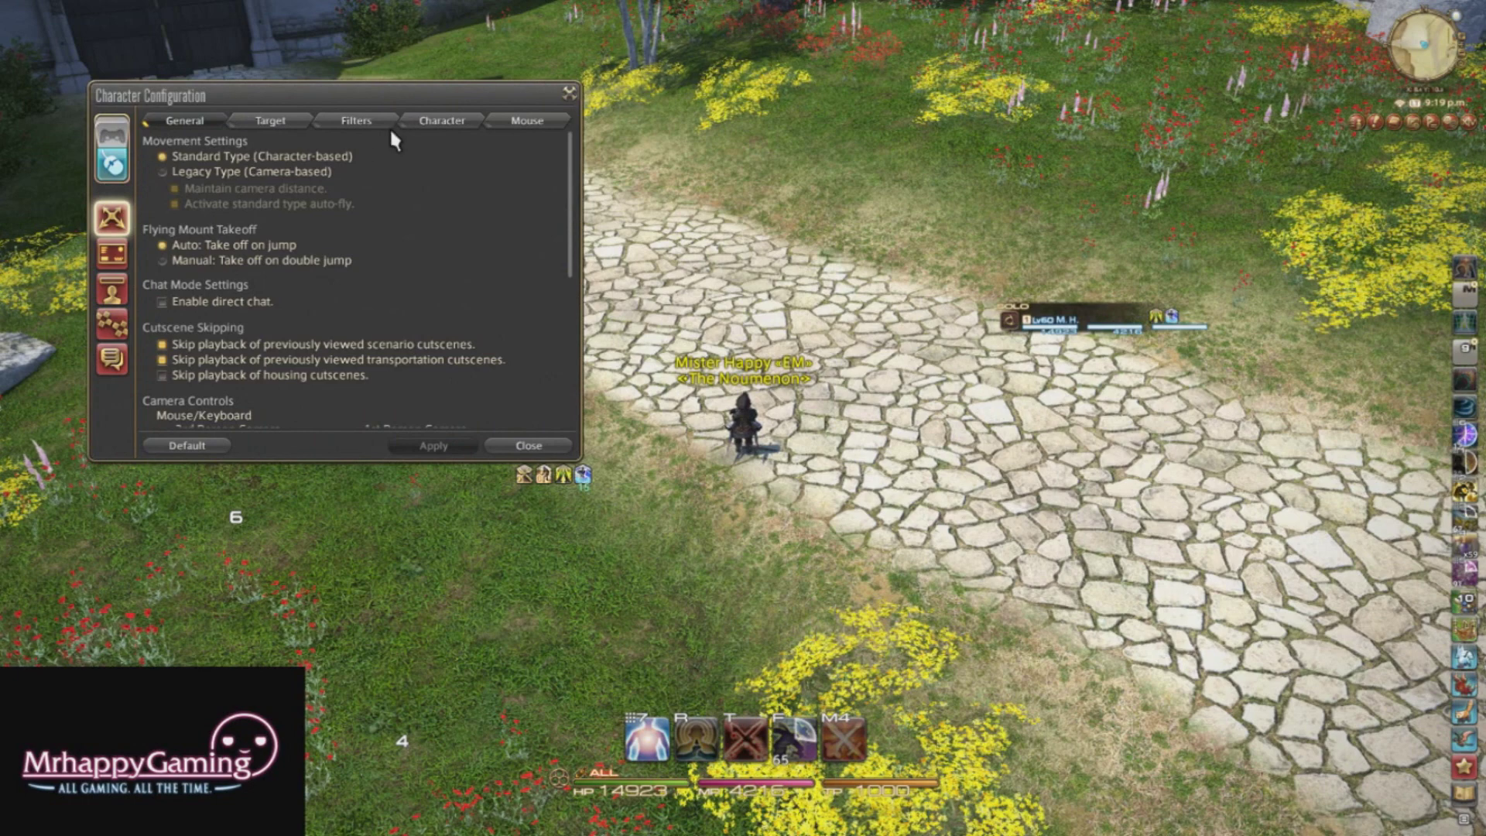
click(116, 293)
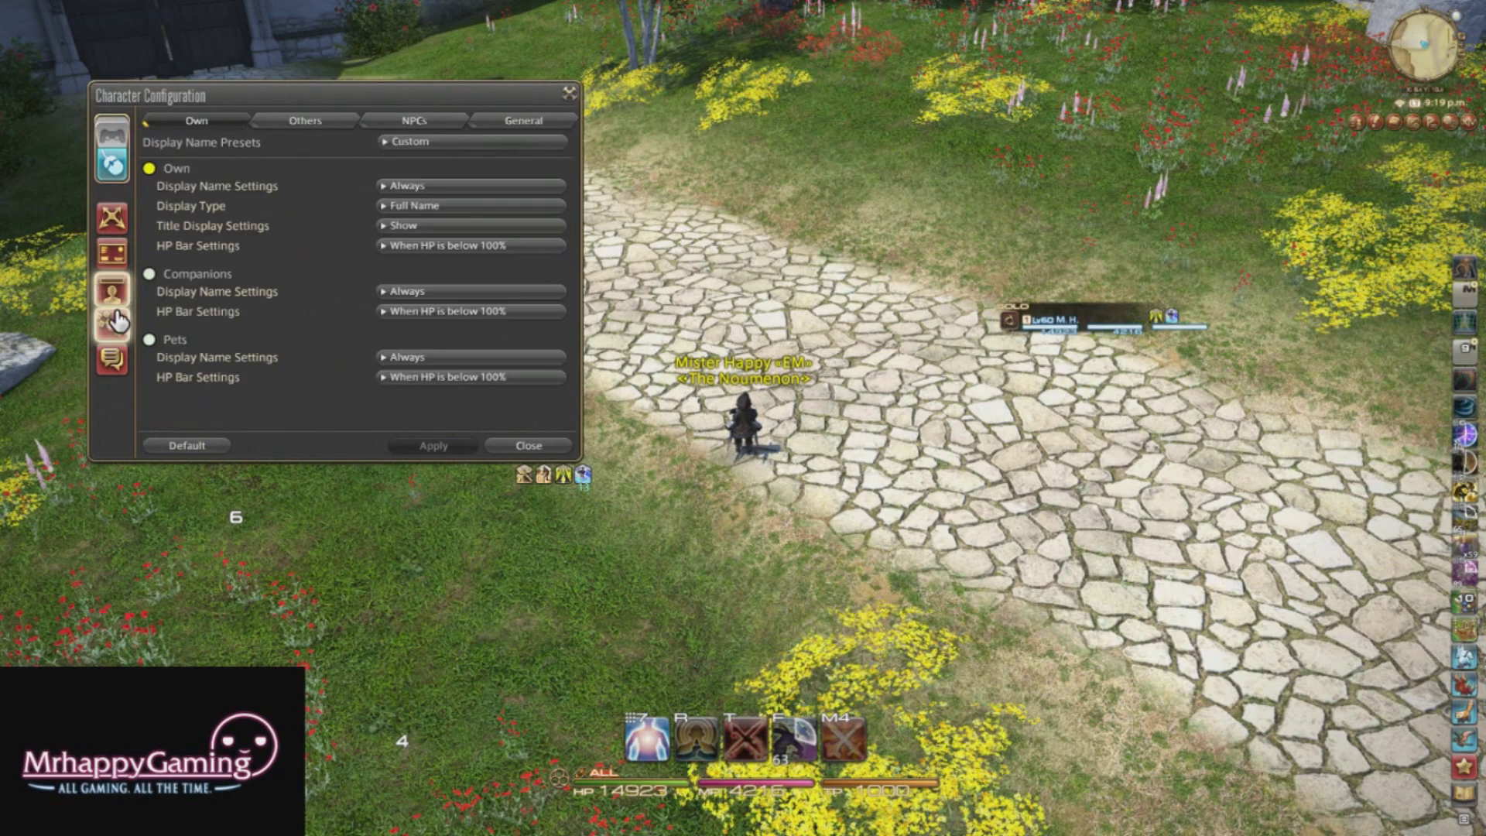
click(112, 325)
click(348, 283)
click(350, 299)
click(355, 314)
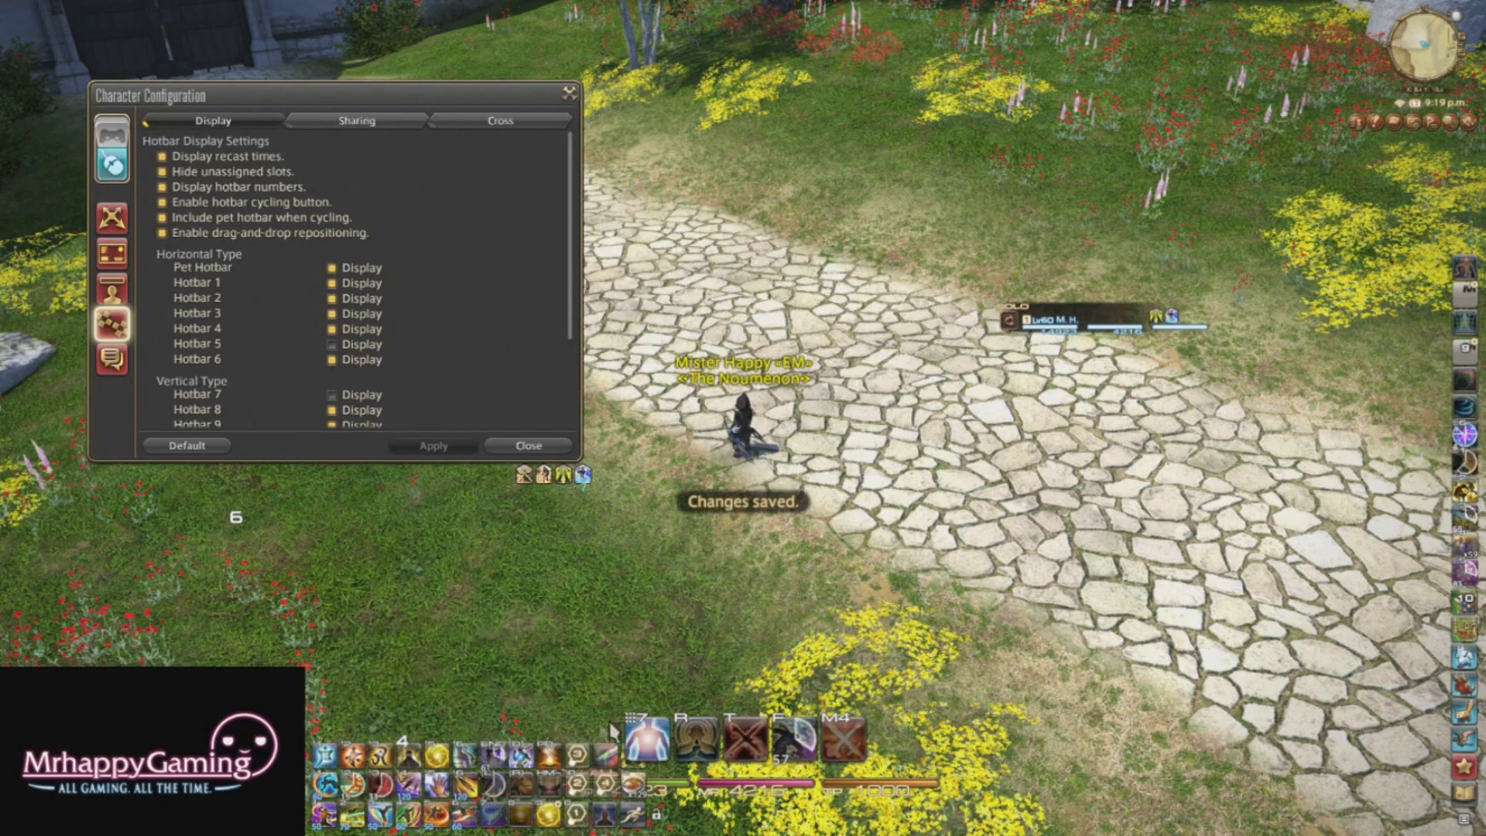
drag(567, 709, 361, 687)
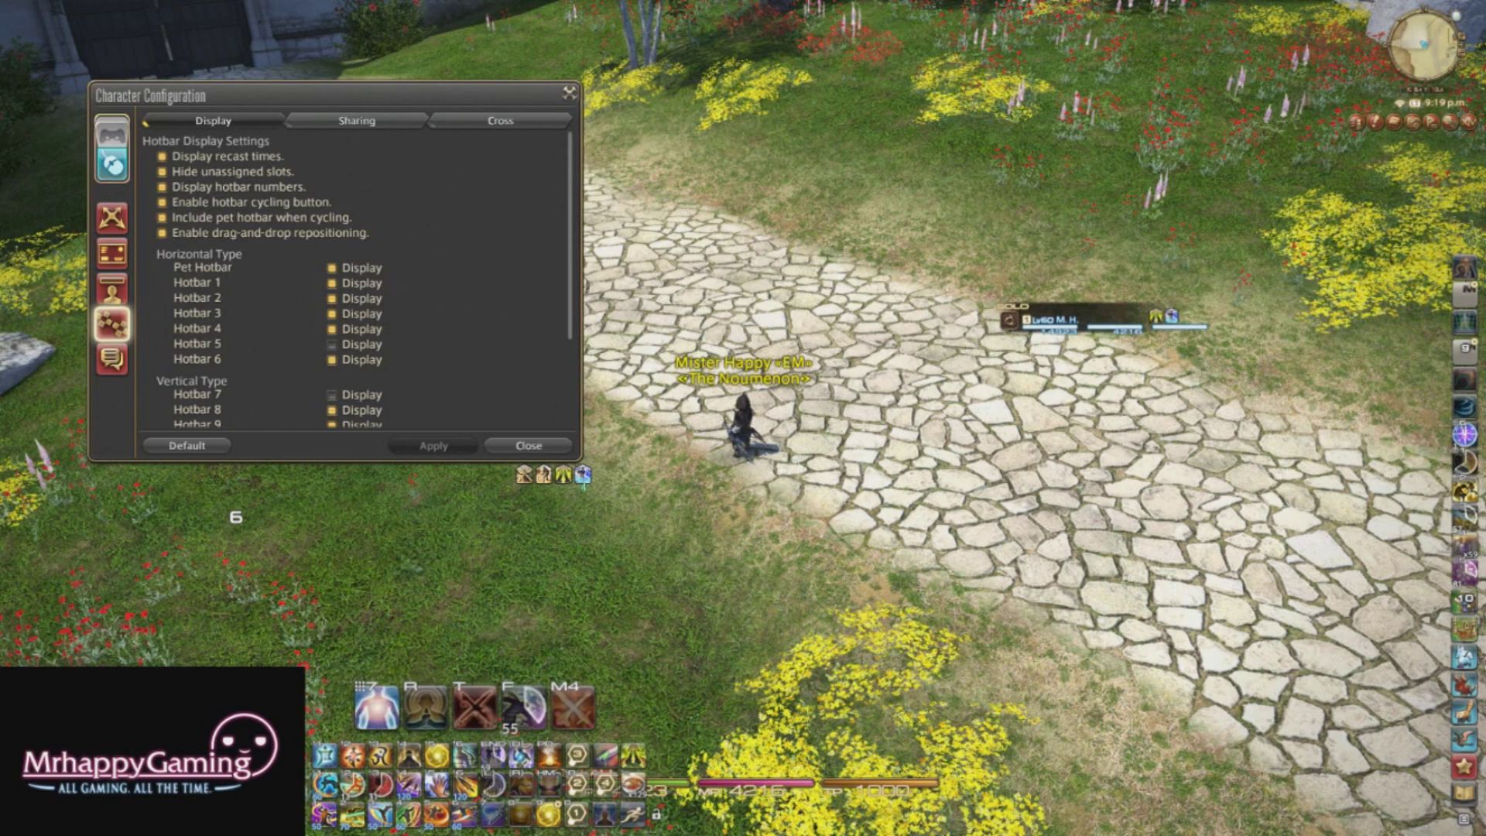
click(529, 445)
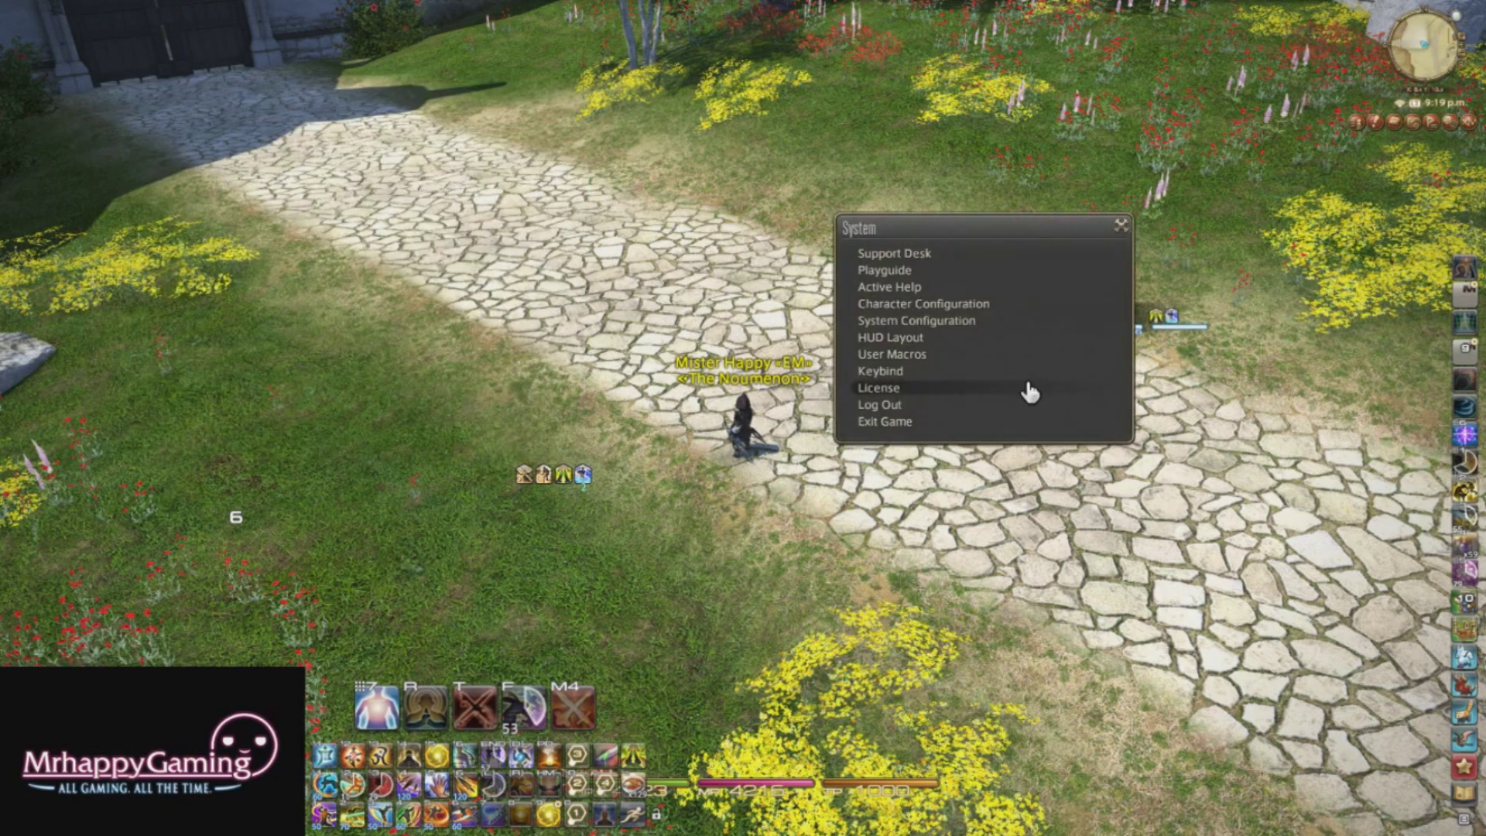
Open the HUD layout and place the Parameter Bar beside the stacked hotbars, with the Target Bar just above it.
click(943, 337)
drag(824, 784, 959, 769)
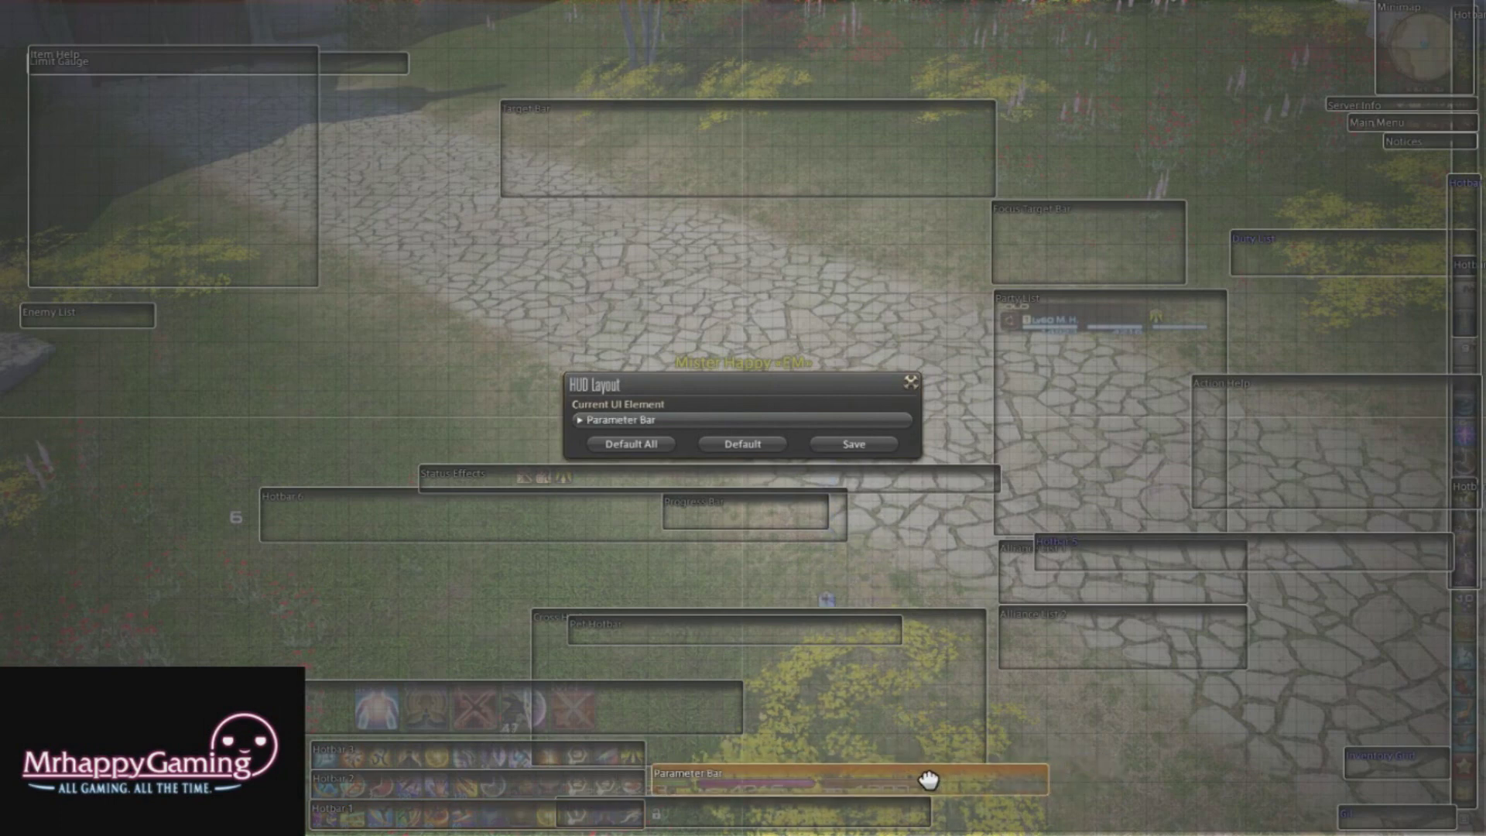
drag(934, 762, 910, 681)
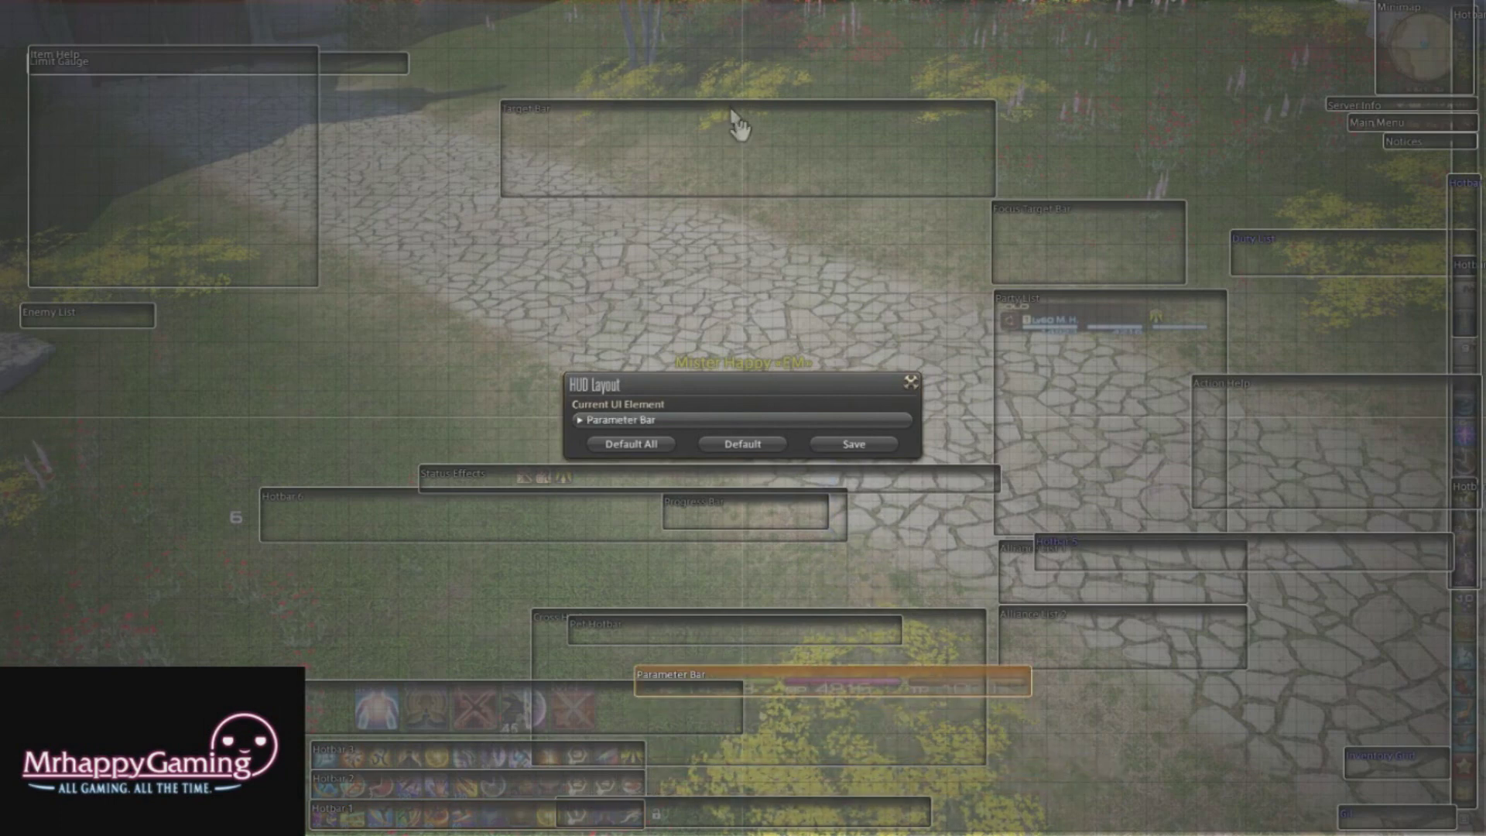
drag(748, 138, 893, 715)
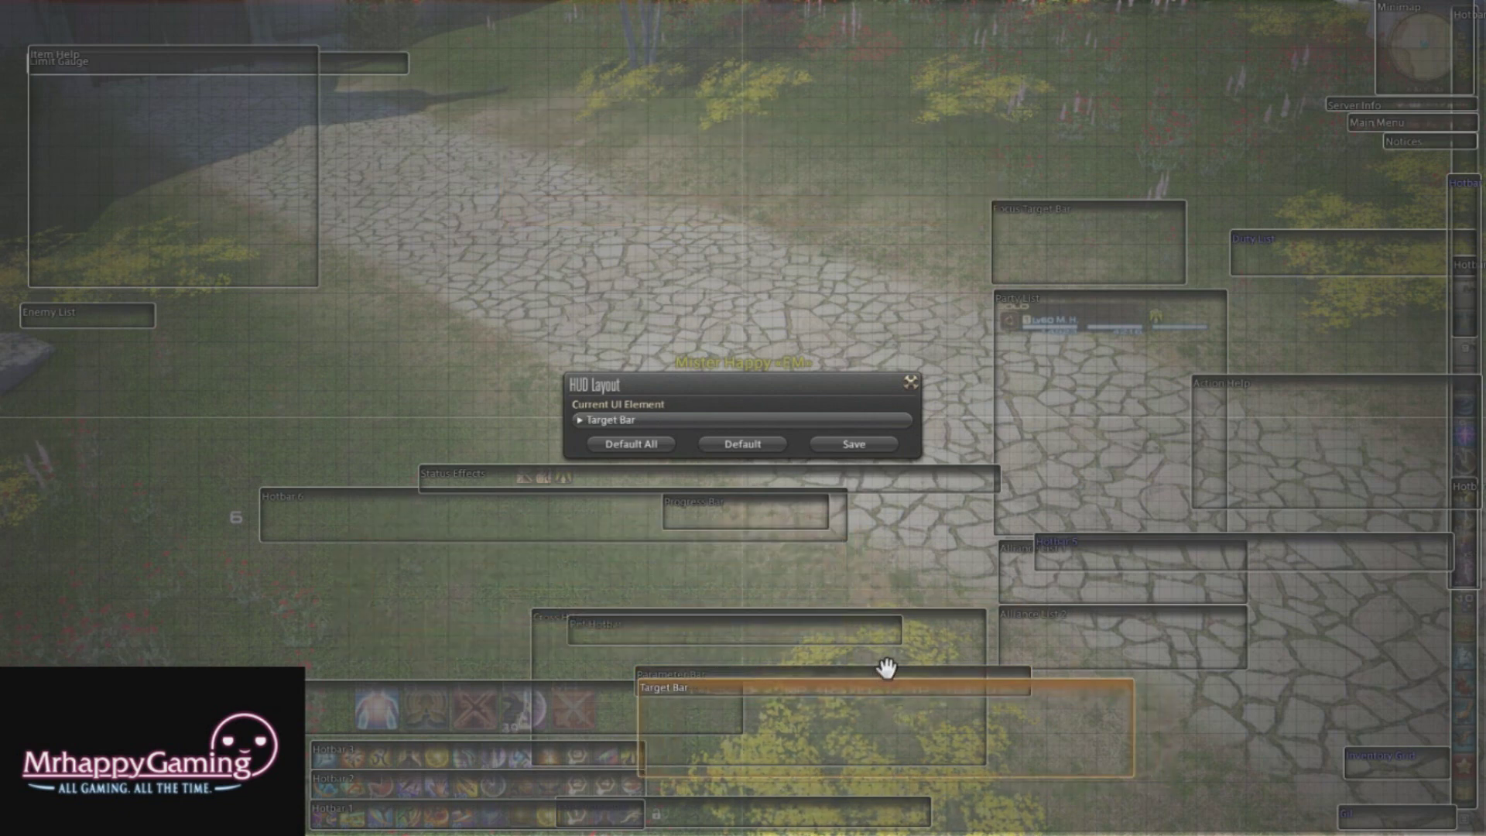
click(886, 670)
drag(996, 671, 1030, 783)
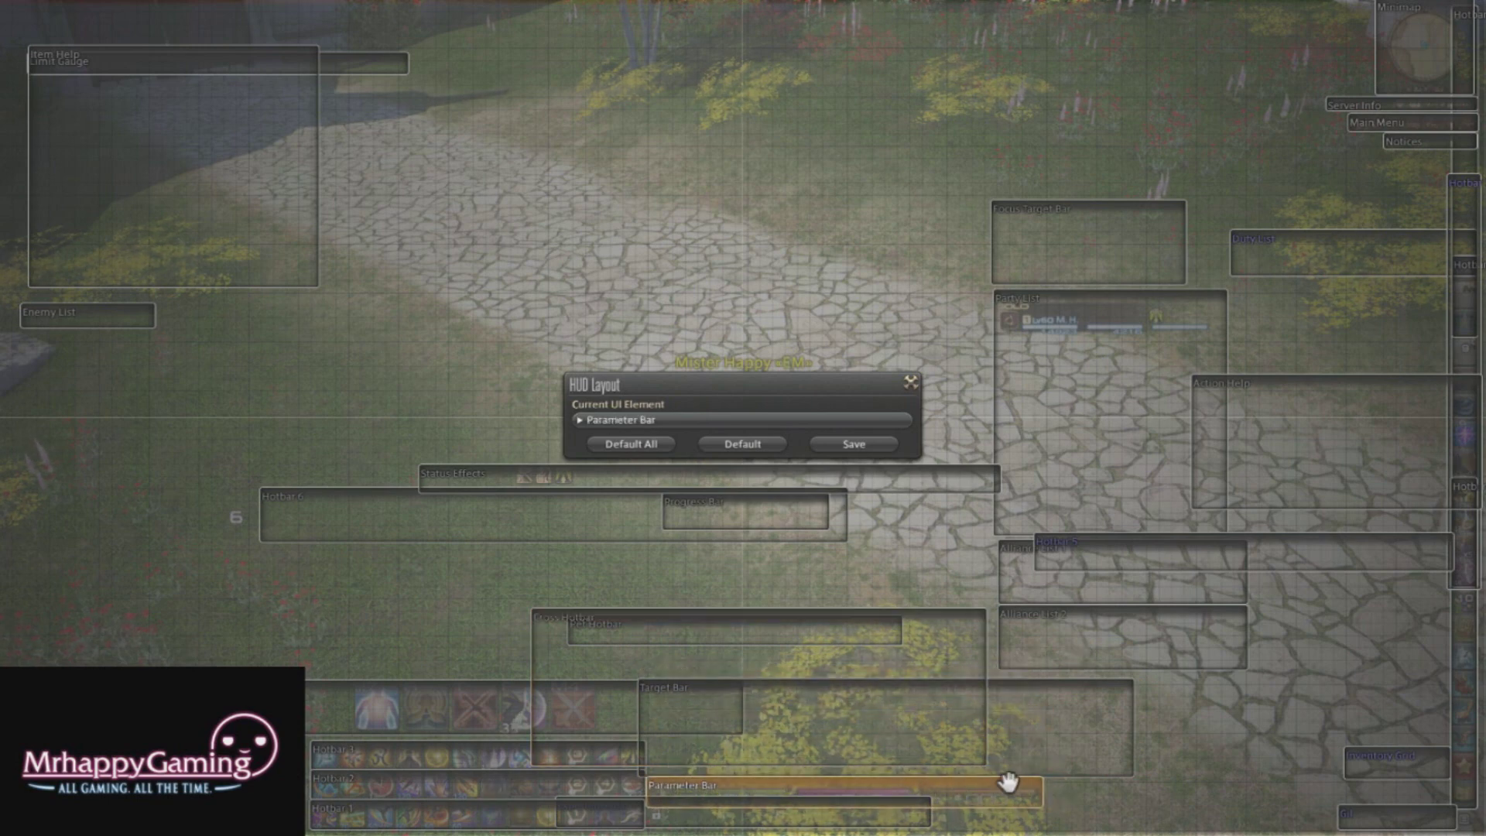
Move the Experience Bar to the screen's upper edge and lower the Parameter Bar level with the lowest hotbar row.
drag(784, 819, 774, 26)
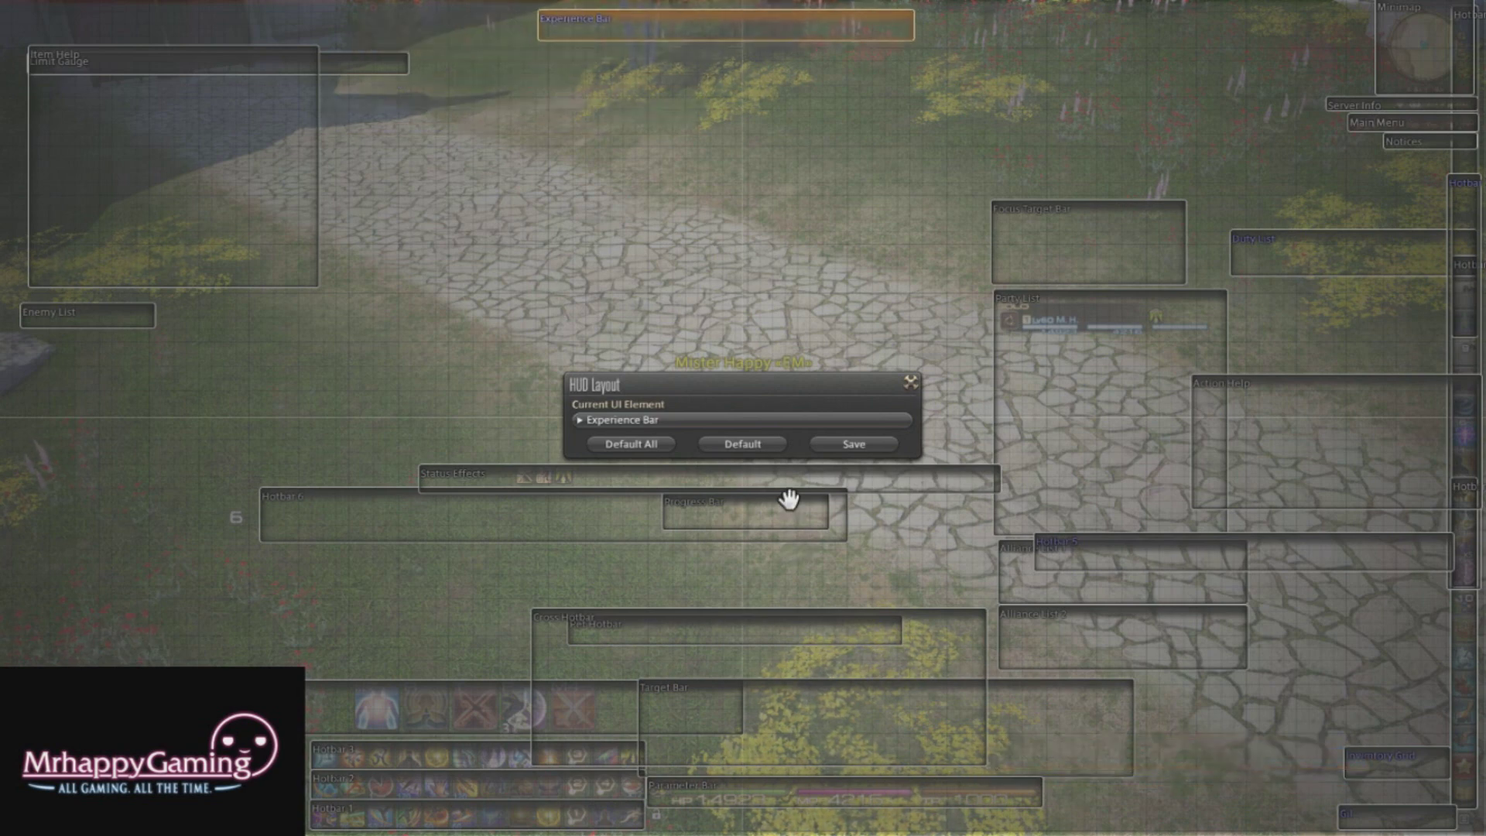
drag(752, 797, 754, 790)
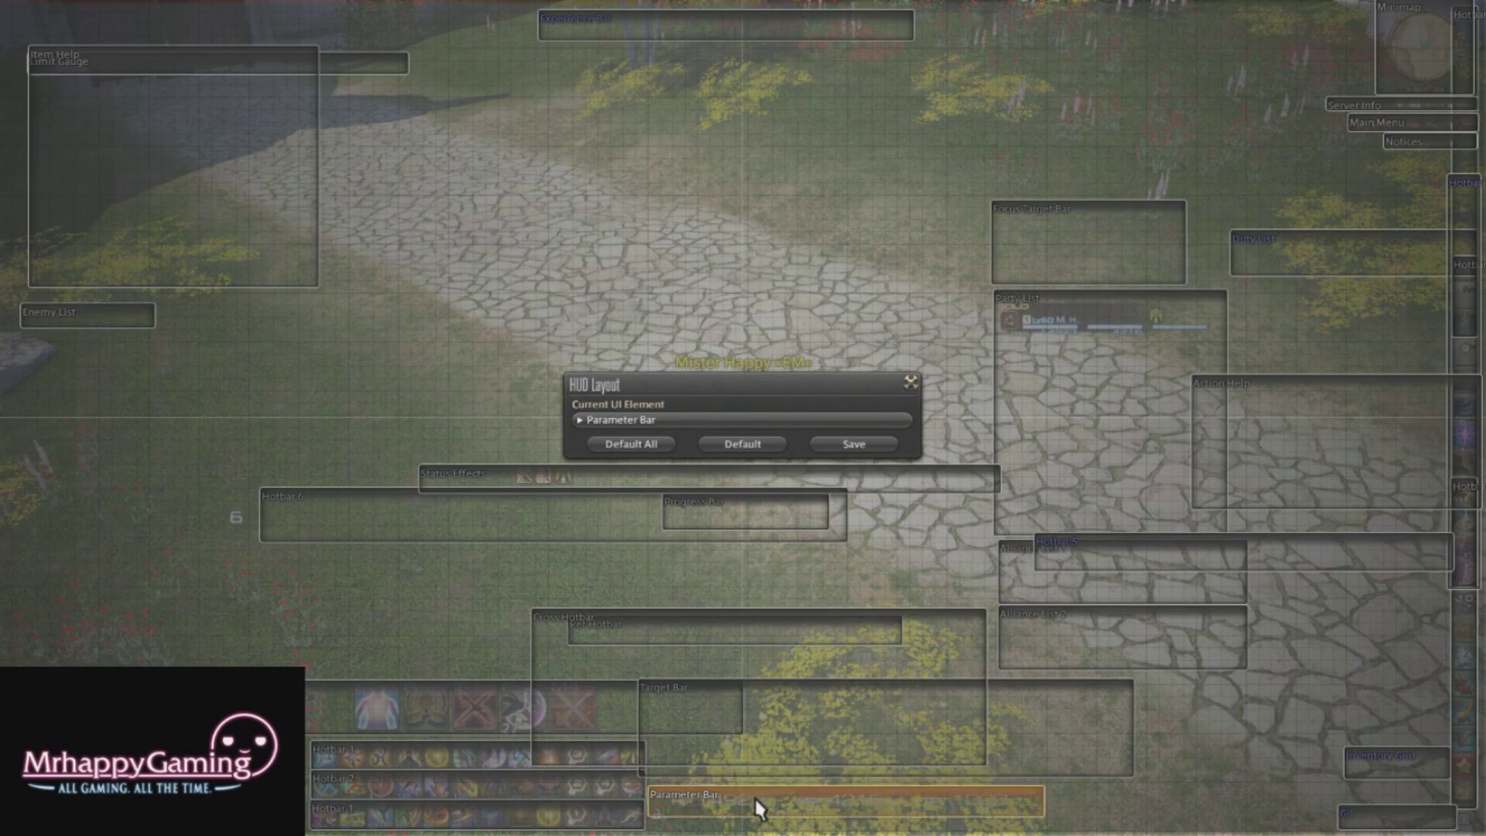
drag(758, 815, 766, 818)
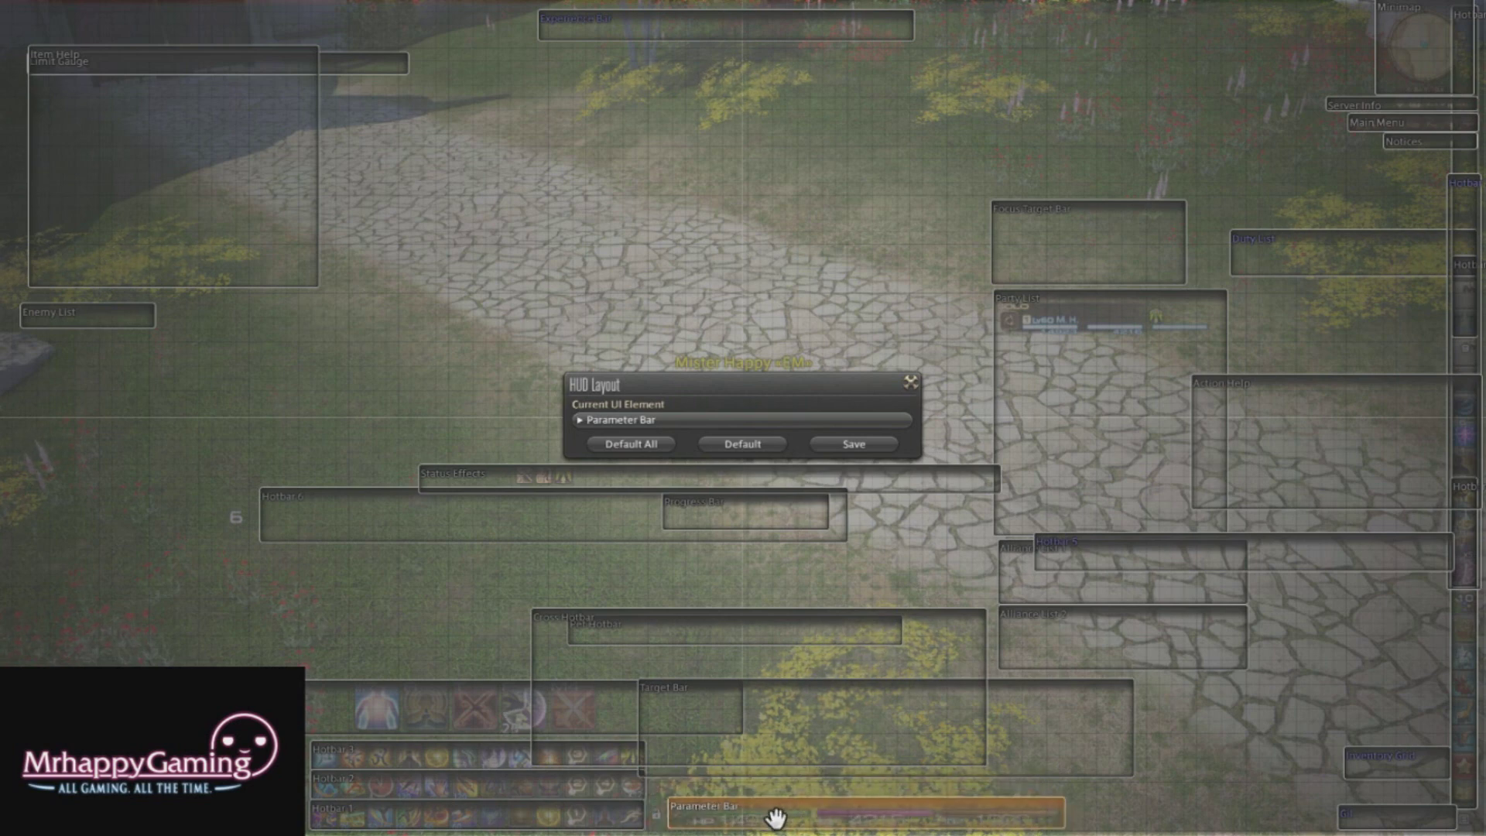
Move the Cross Hotbar away from the Target Bar, then shrink the Target Bar and set it directly above the Parameter Bar.
drag(808, 727, 399, 602)
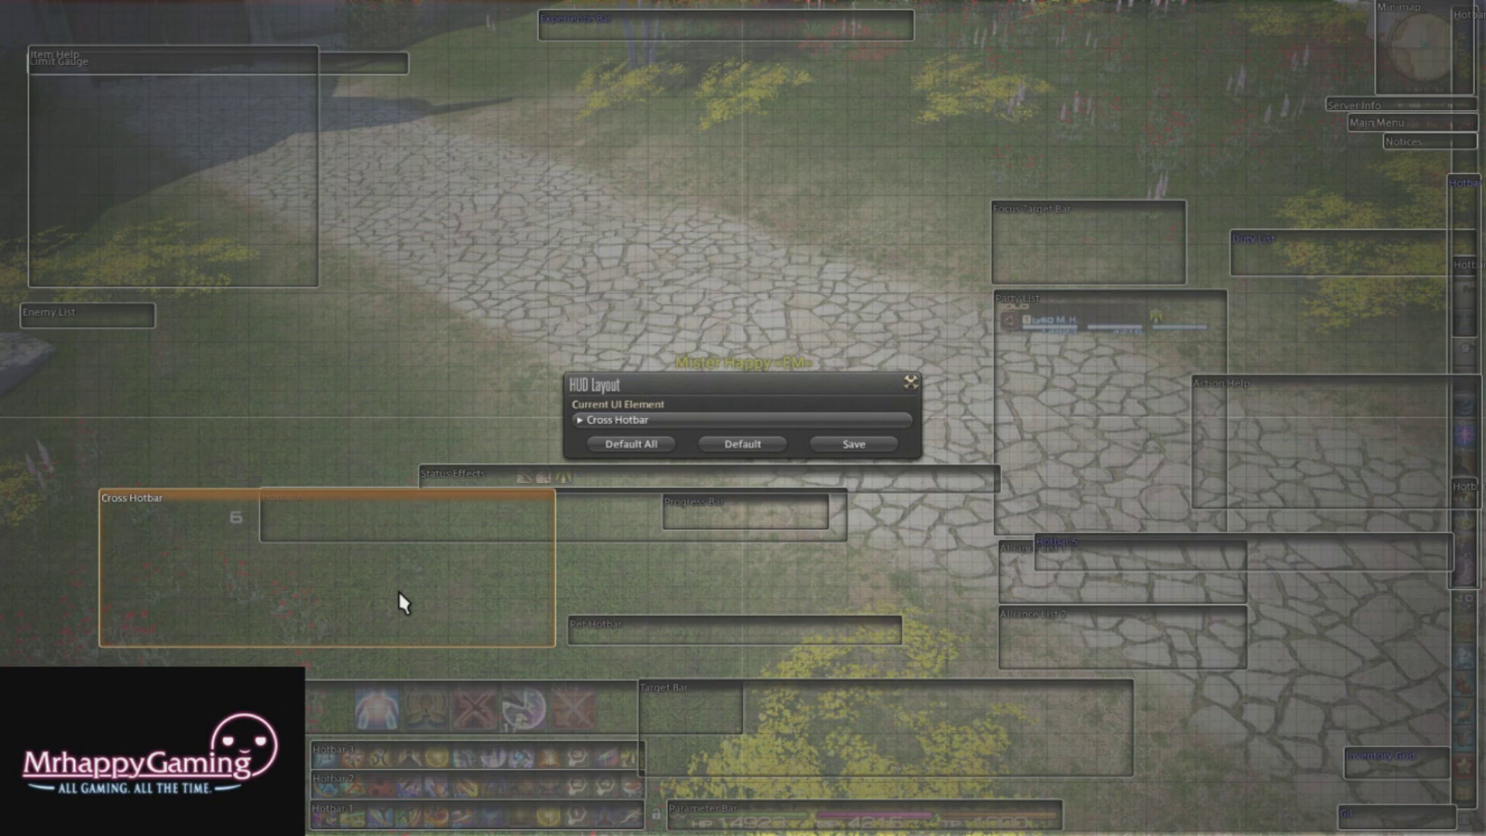
drag(788, 748, 800, 761)
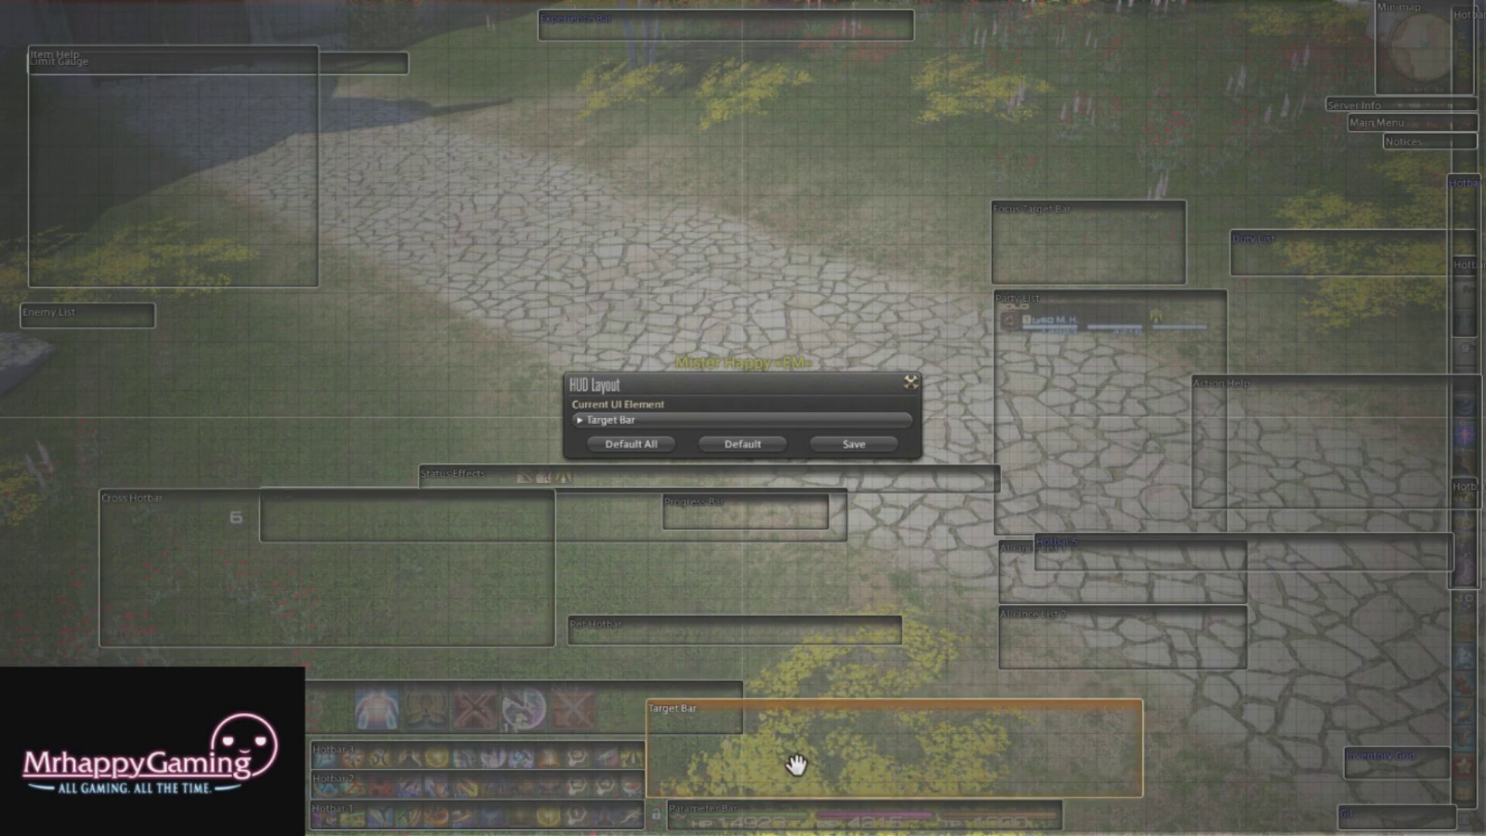
scroll(796, 763, down, 2)
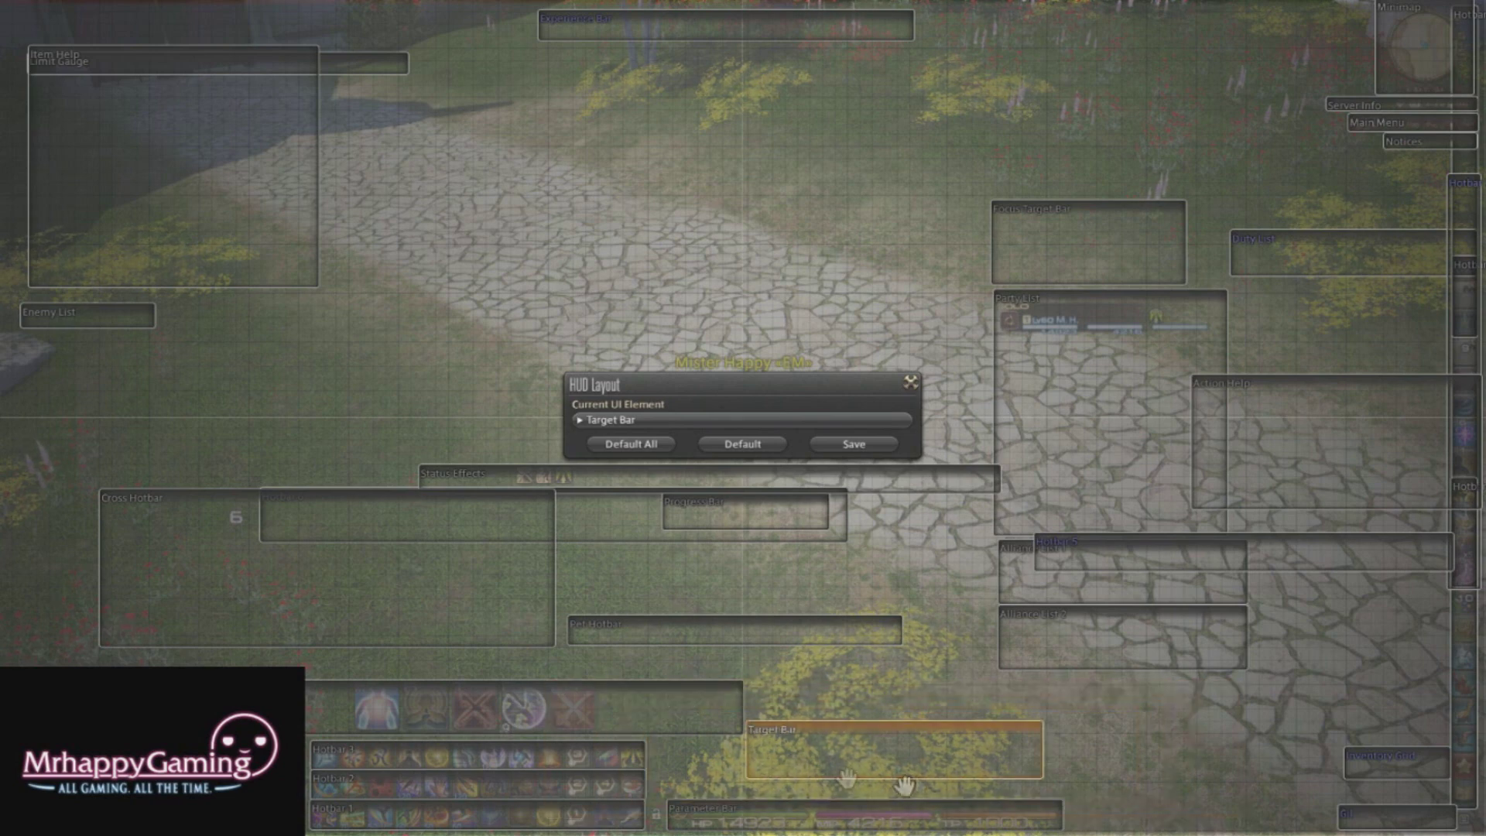
drag(840, 769, 787, 779)
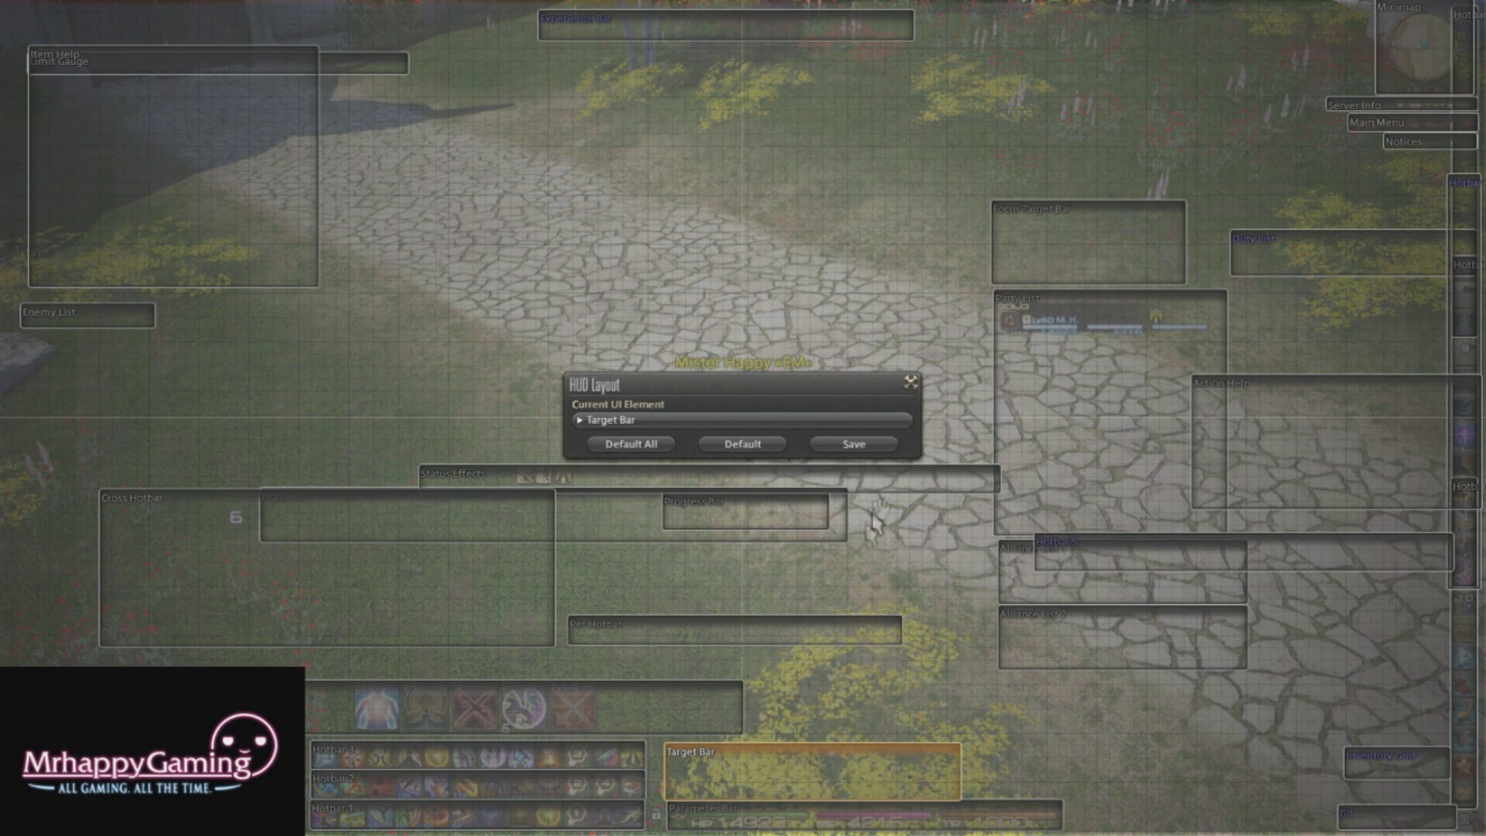
Stack the Pet Hotbar on top of the three hotbars and raise Hotbar 4 to sit above it.
drag(727, 635, 451, 722)
click(477, 681)
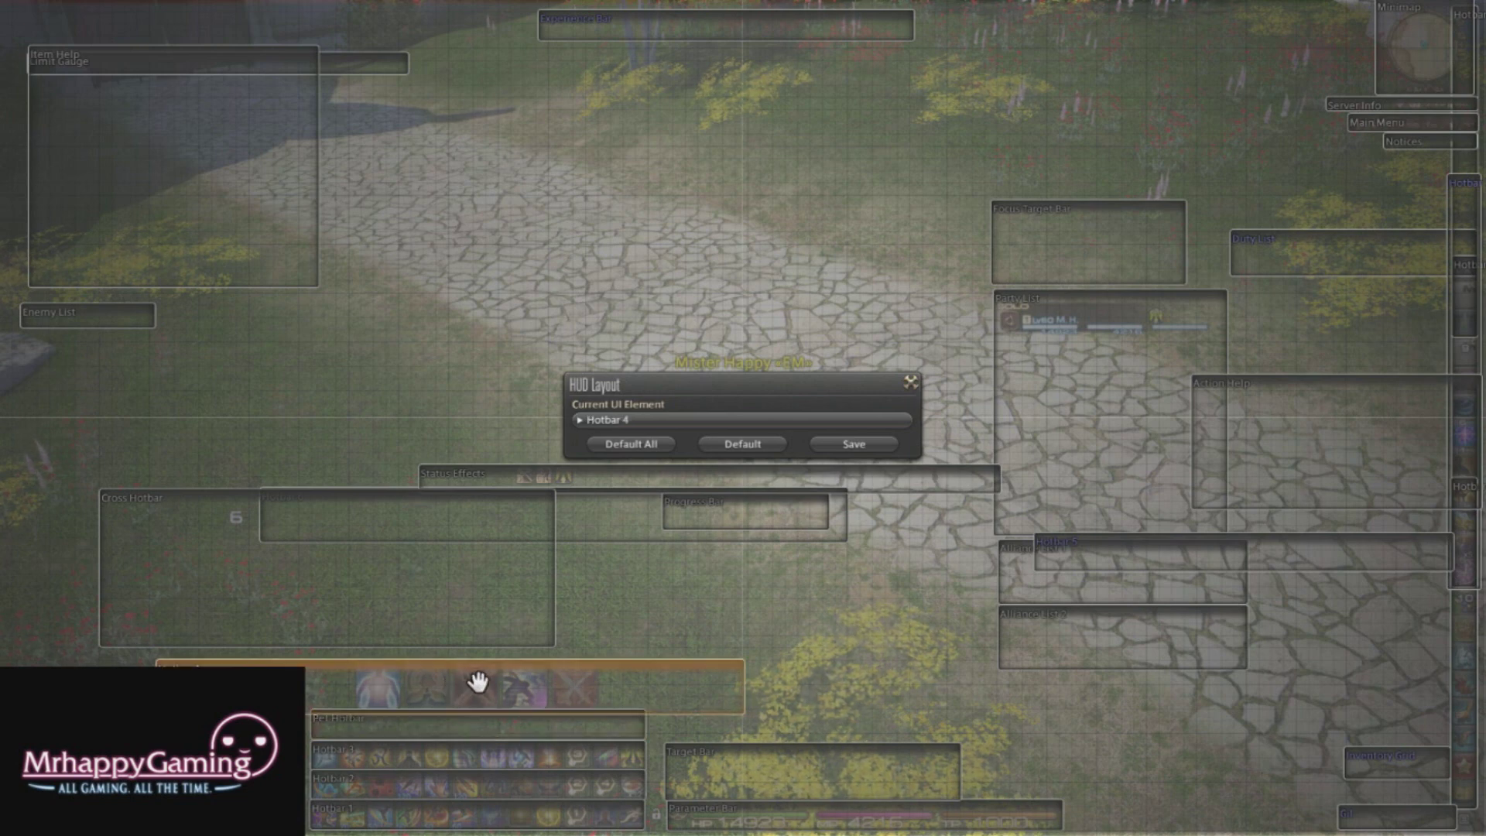
drag(479, 679, 474, 673)
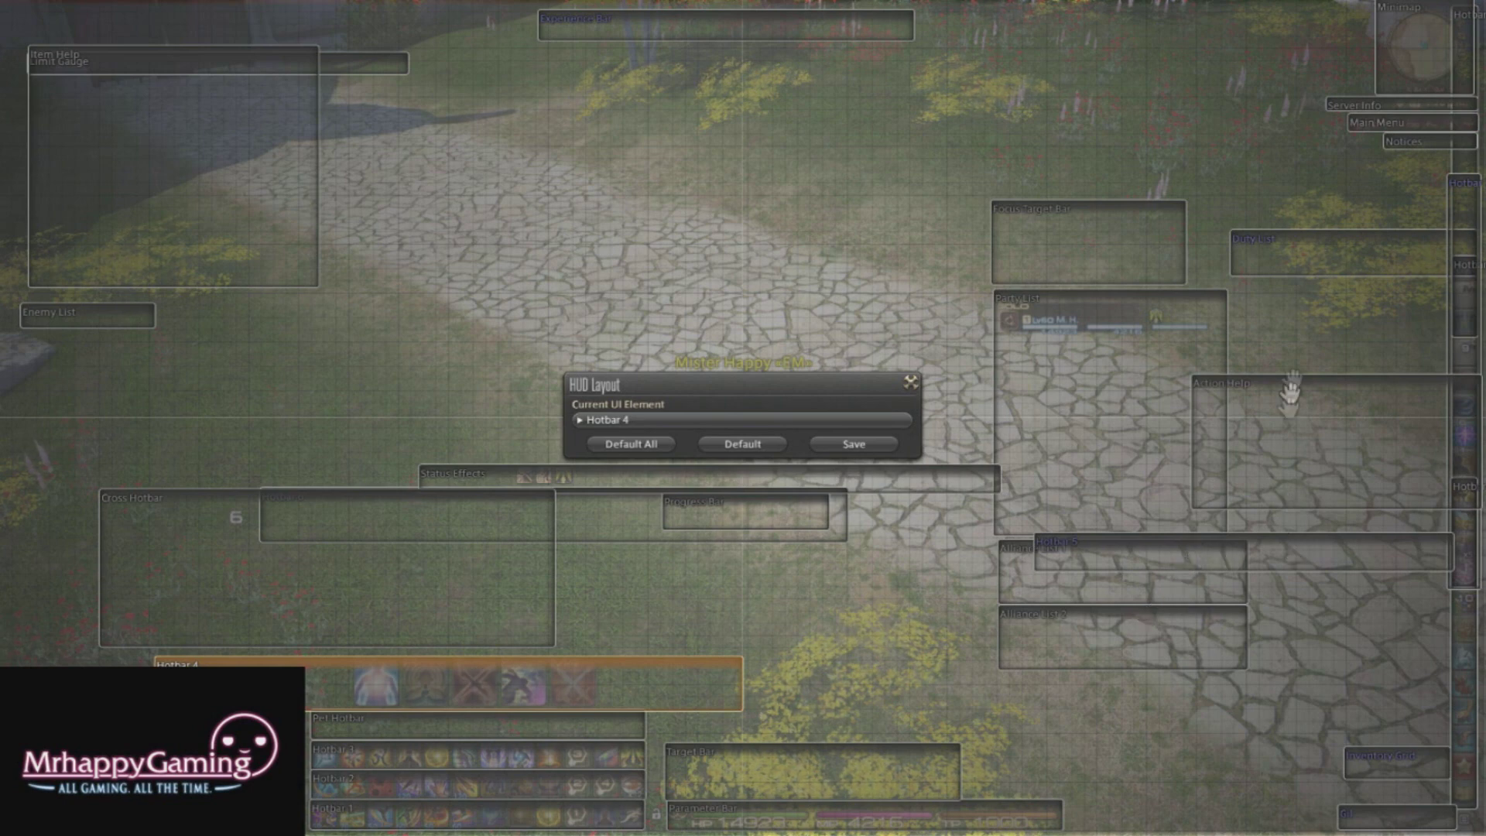
Bring Status Effects down to just above the Target Bar area and place the Progress Bar beside the Target Bar.
click(761, 526)
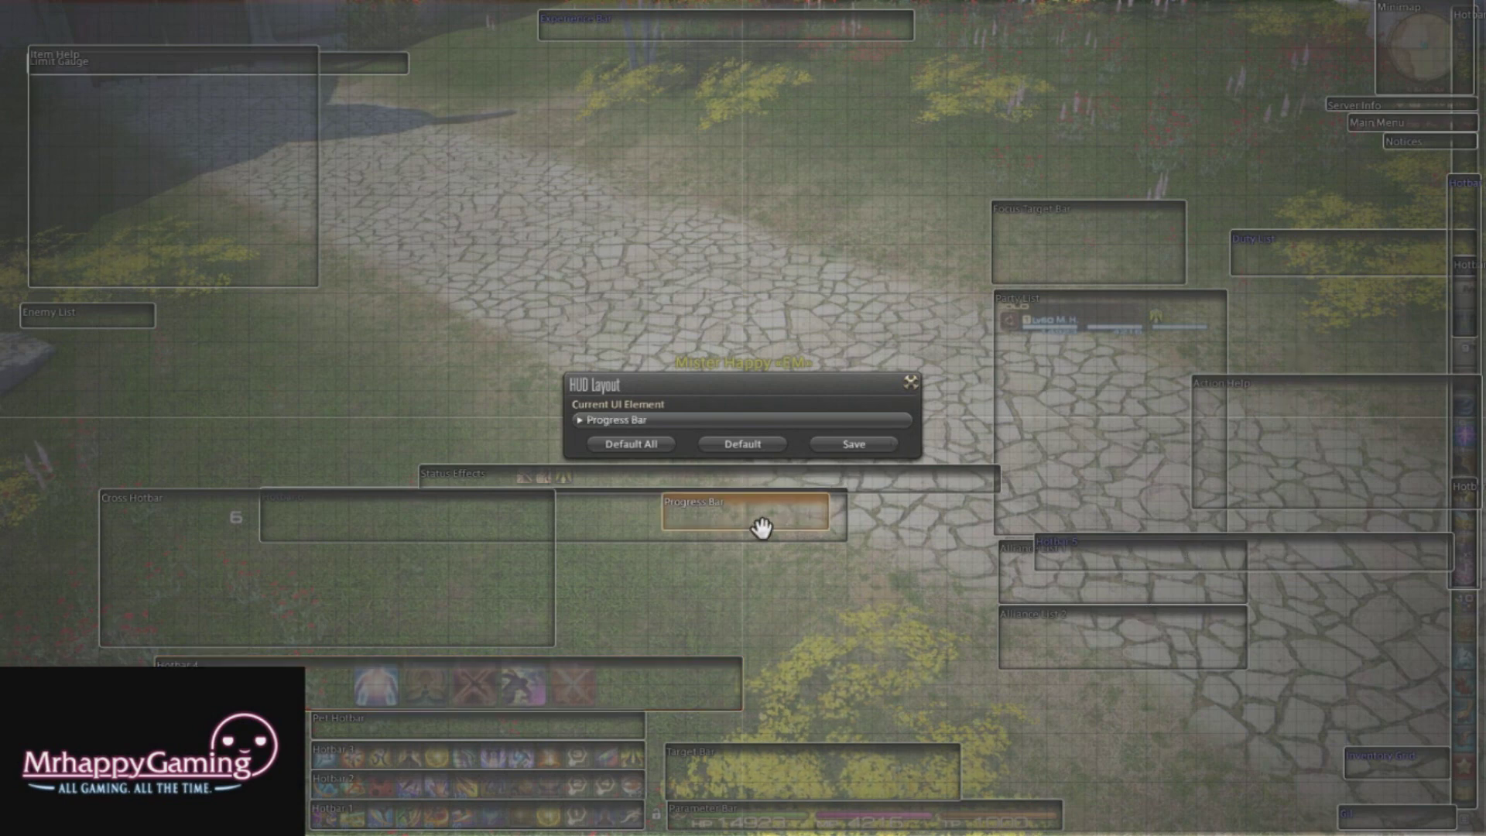
drag(761, 525, 767, 737)
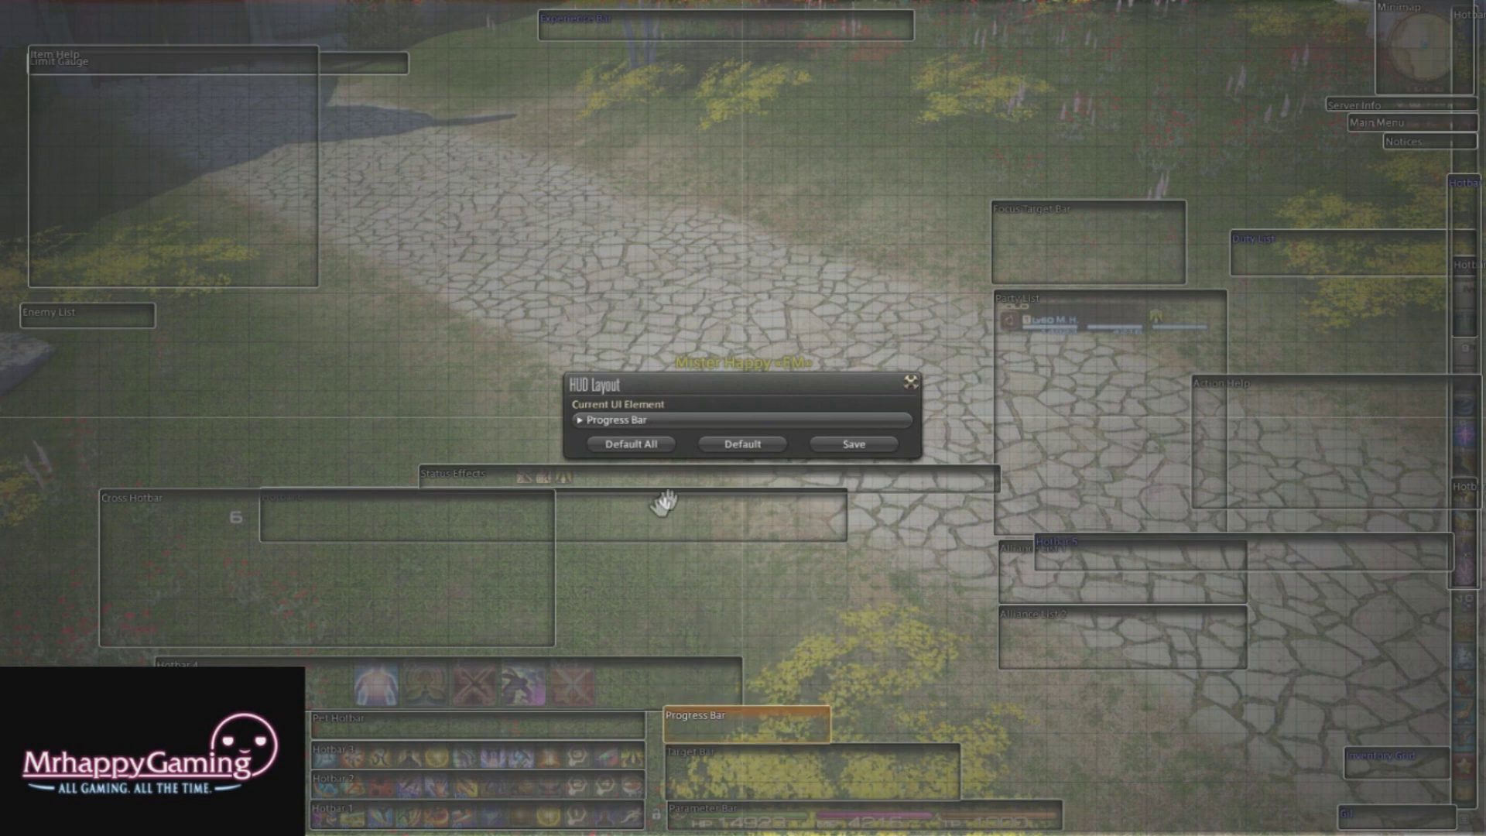
drag(681, 481, 1031, 676)
click(1111, 240)
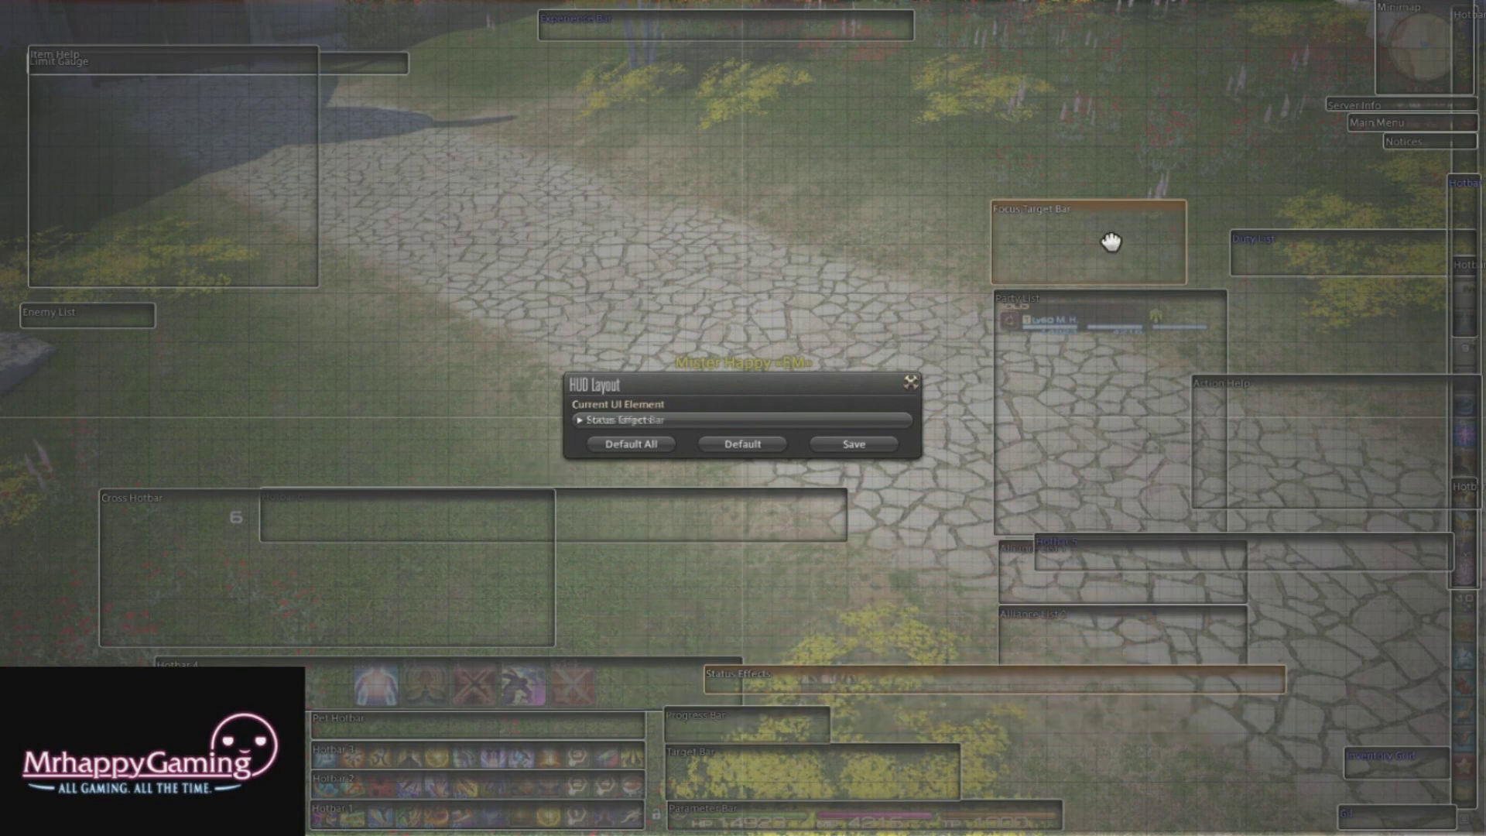
click(880, 768)
drag(820, 727, 1161, 736)
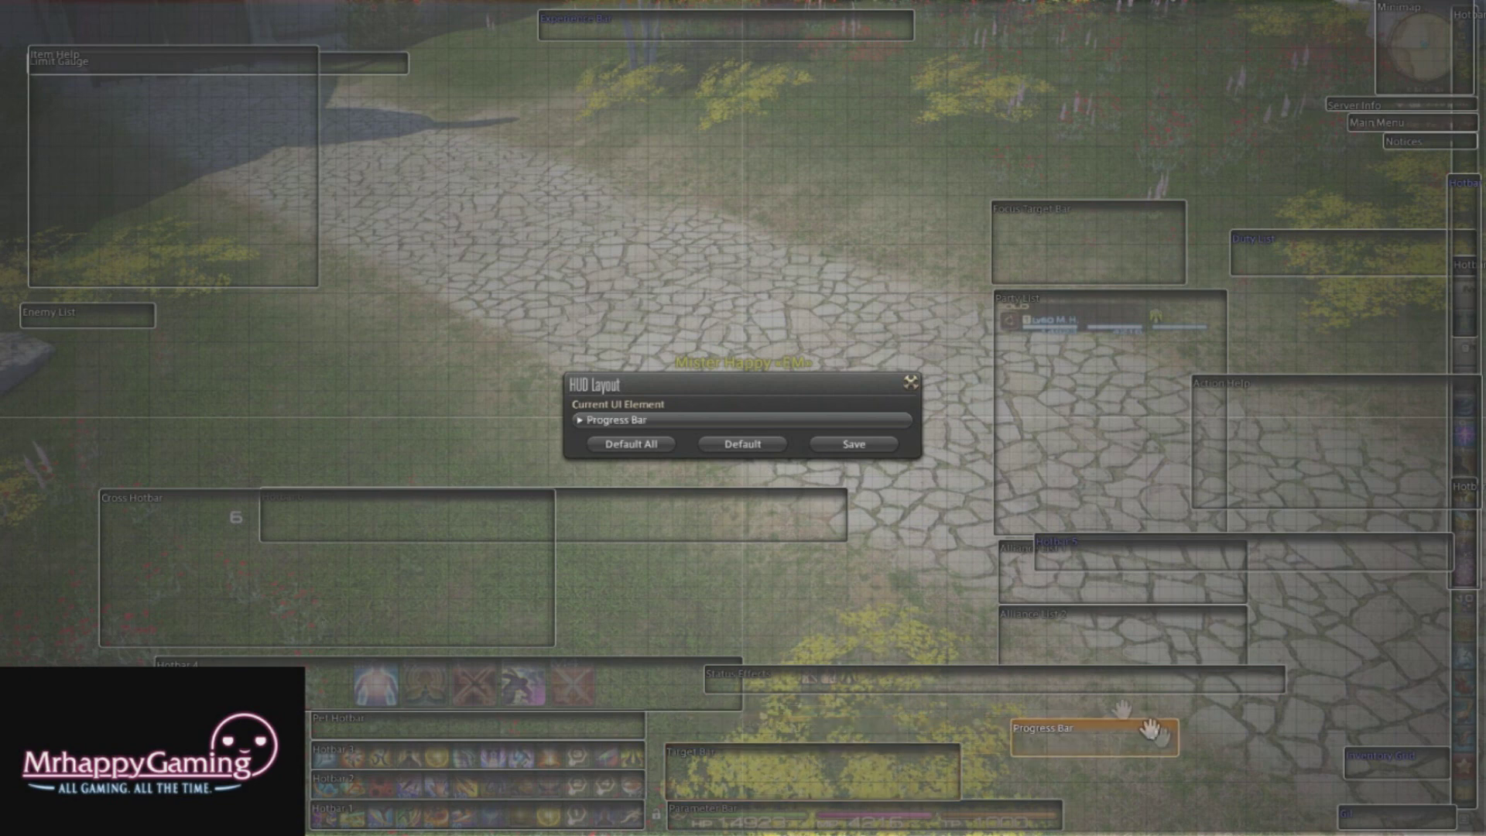
Scale the Status Effects element down and position it directly above the Target Bar.
click(1082, 687)
key(ctrl+Home)
key(ctrl+Home)
key(ctrl+Home)
key(ctrl+Home)
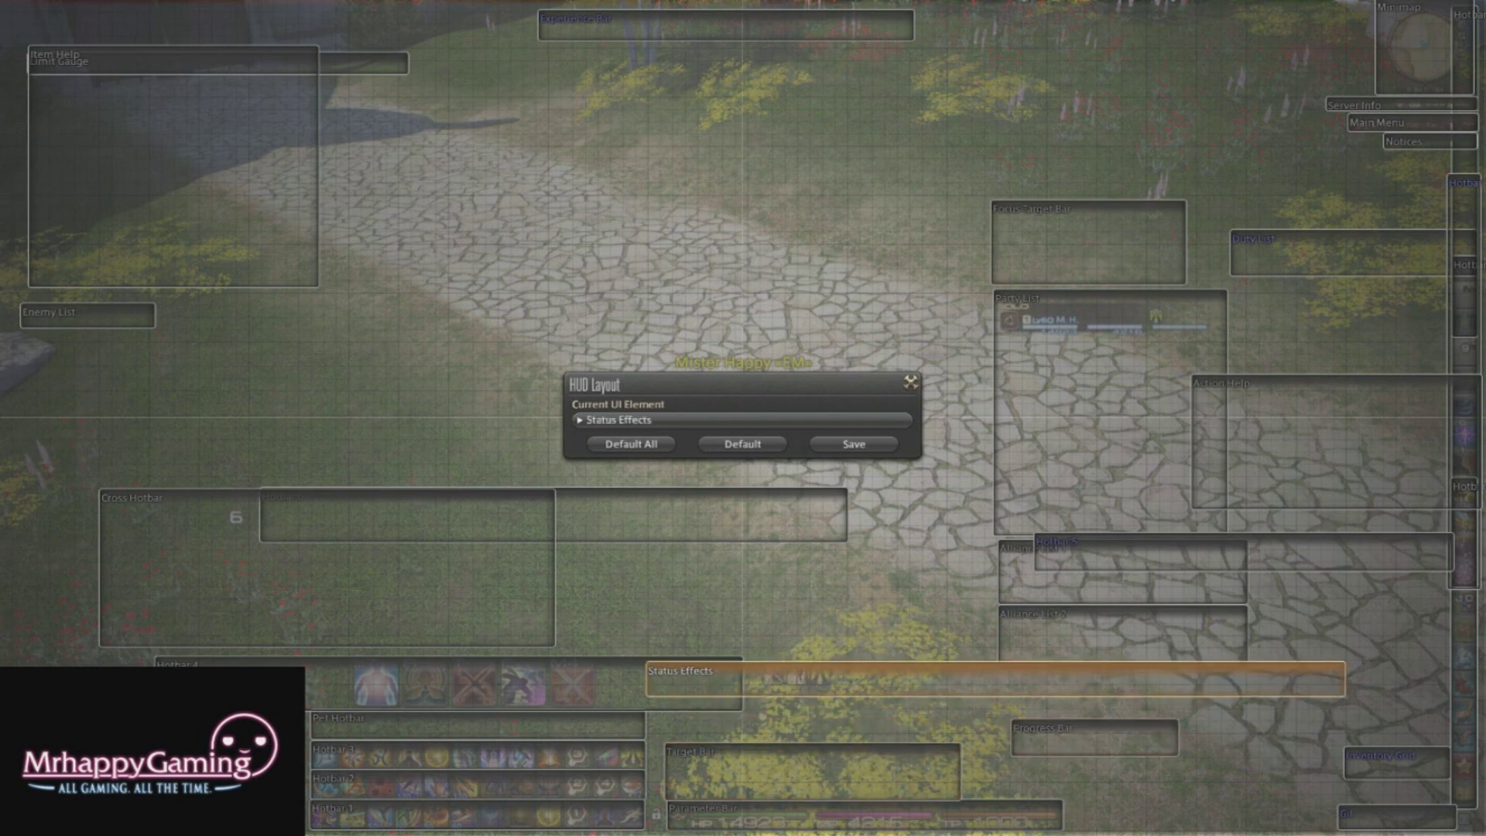
scroll(996, 678, up, 2)
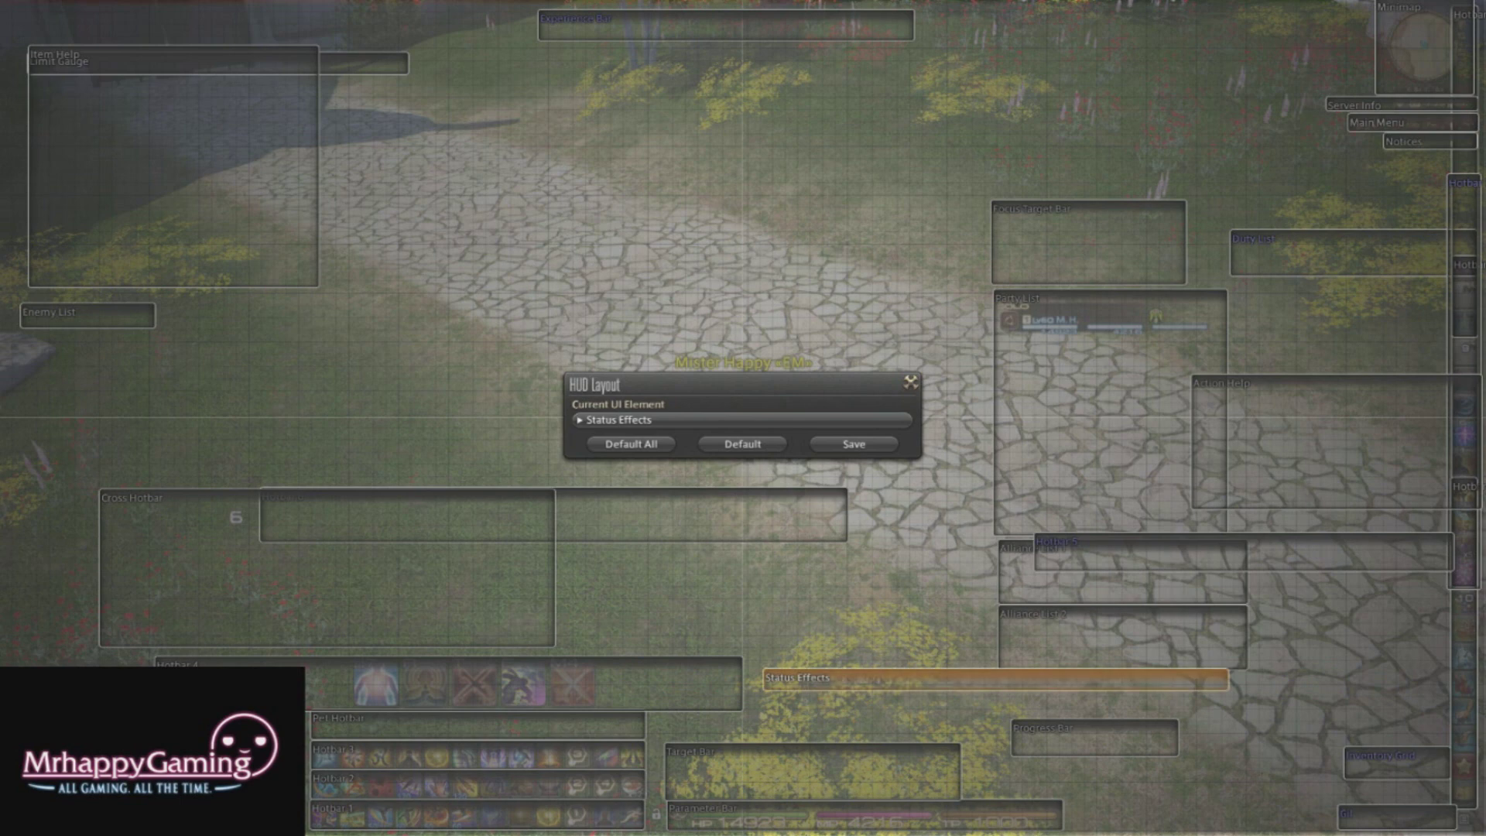
drag(1005, 686, 902, 732)
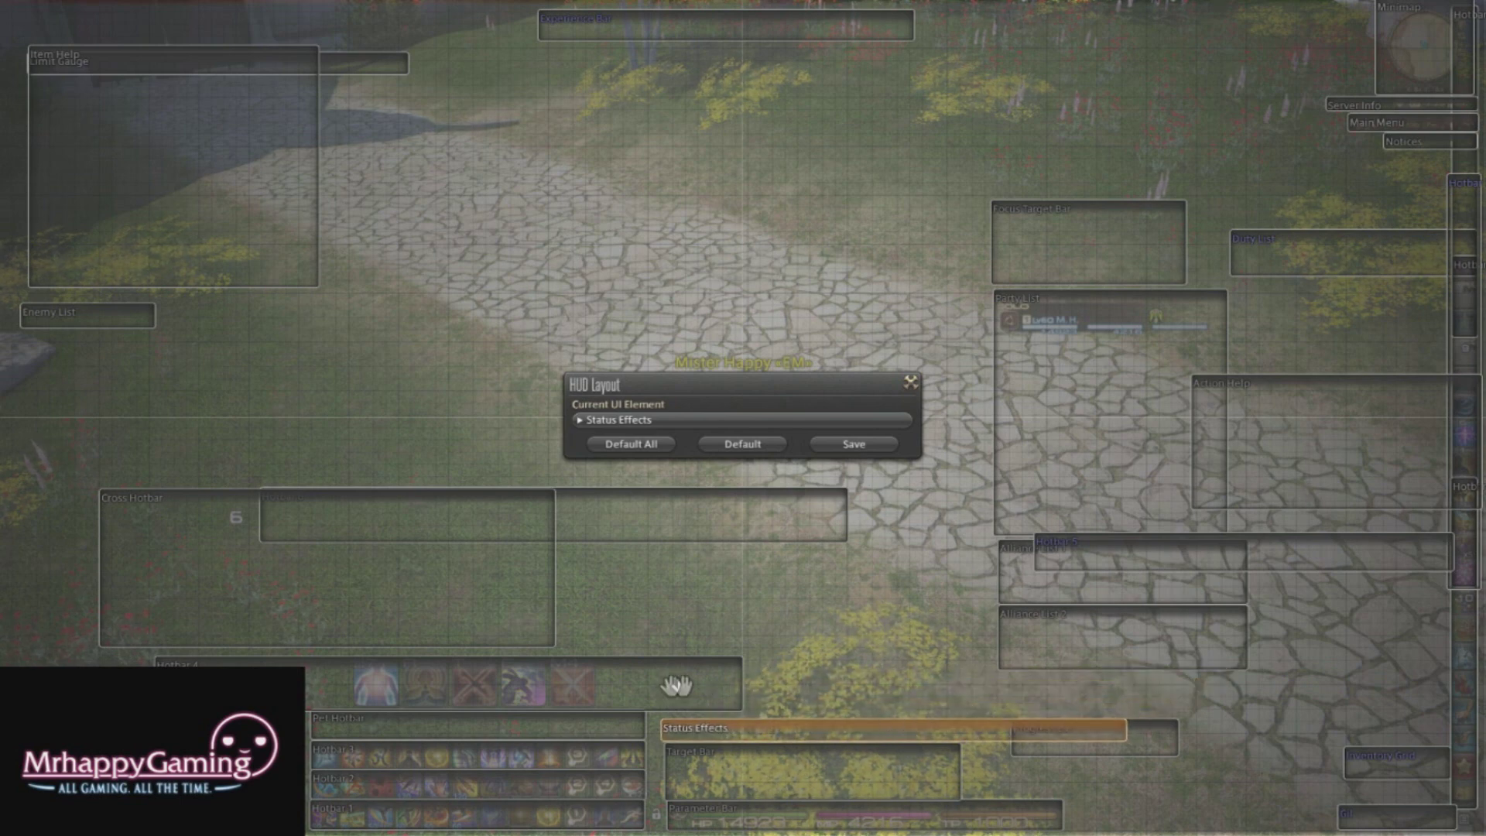
Stack the Target Bar above the Progress Bar over the Parameter Bar area, and set Status Effects directly above the Parameter Bar.
click(1146, 752)
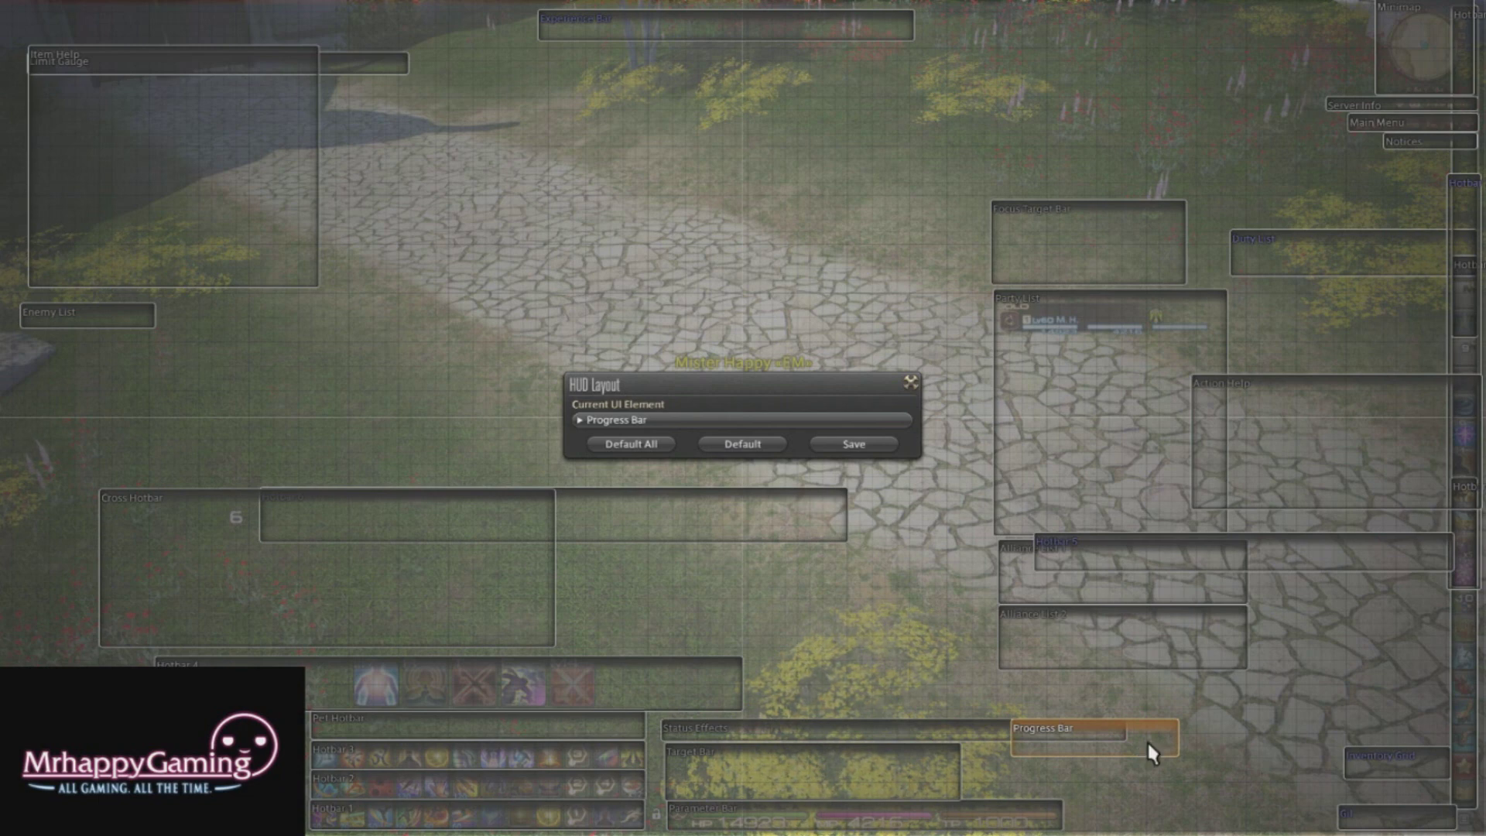
drag(1147, 741, 858, 701)
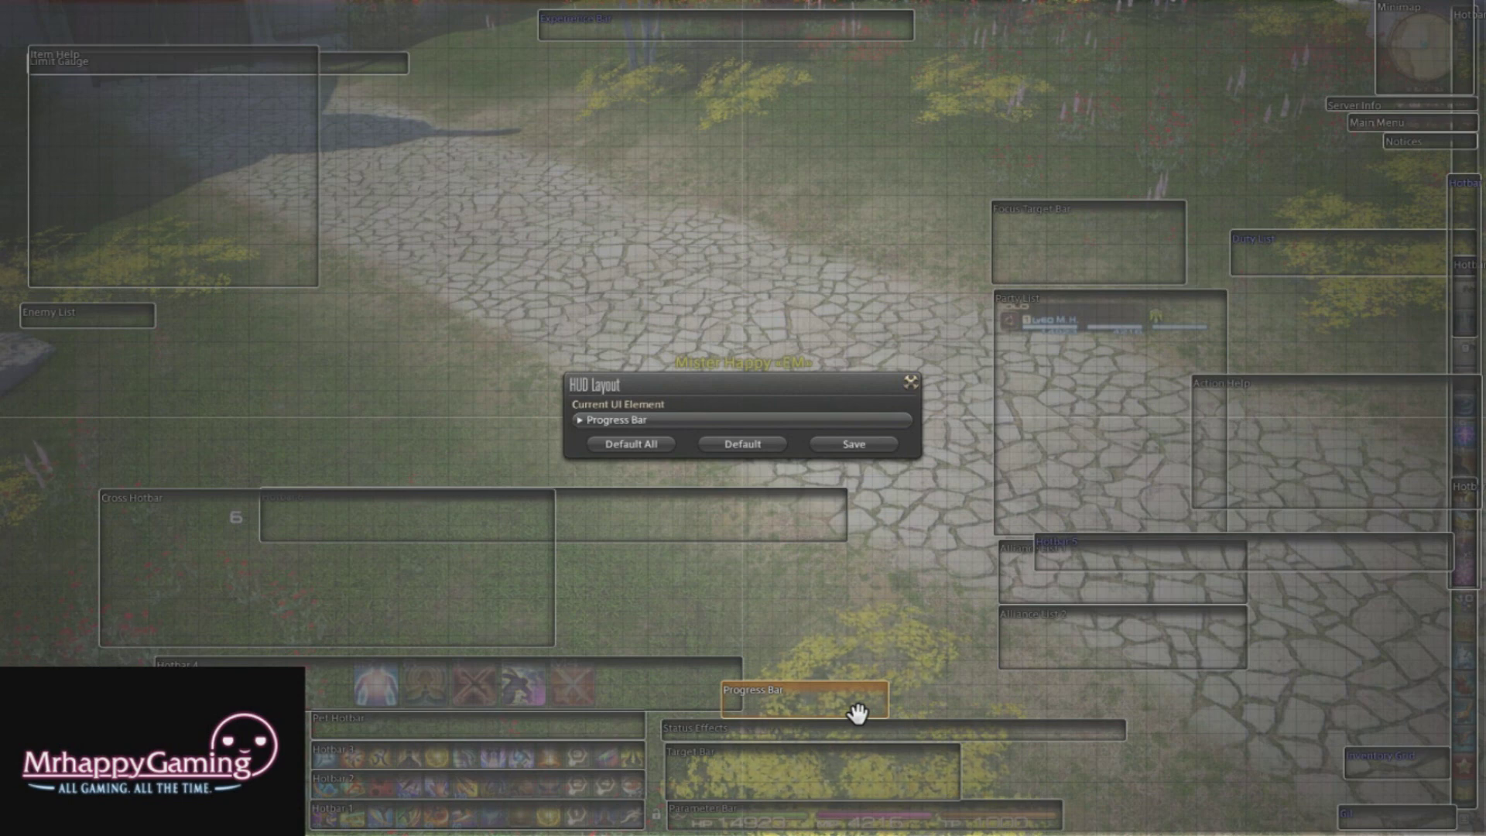
drag(867, 755, 893, 661)
drag(979, 722, 904, 789)
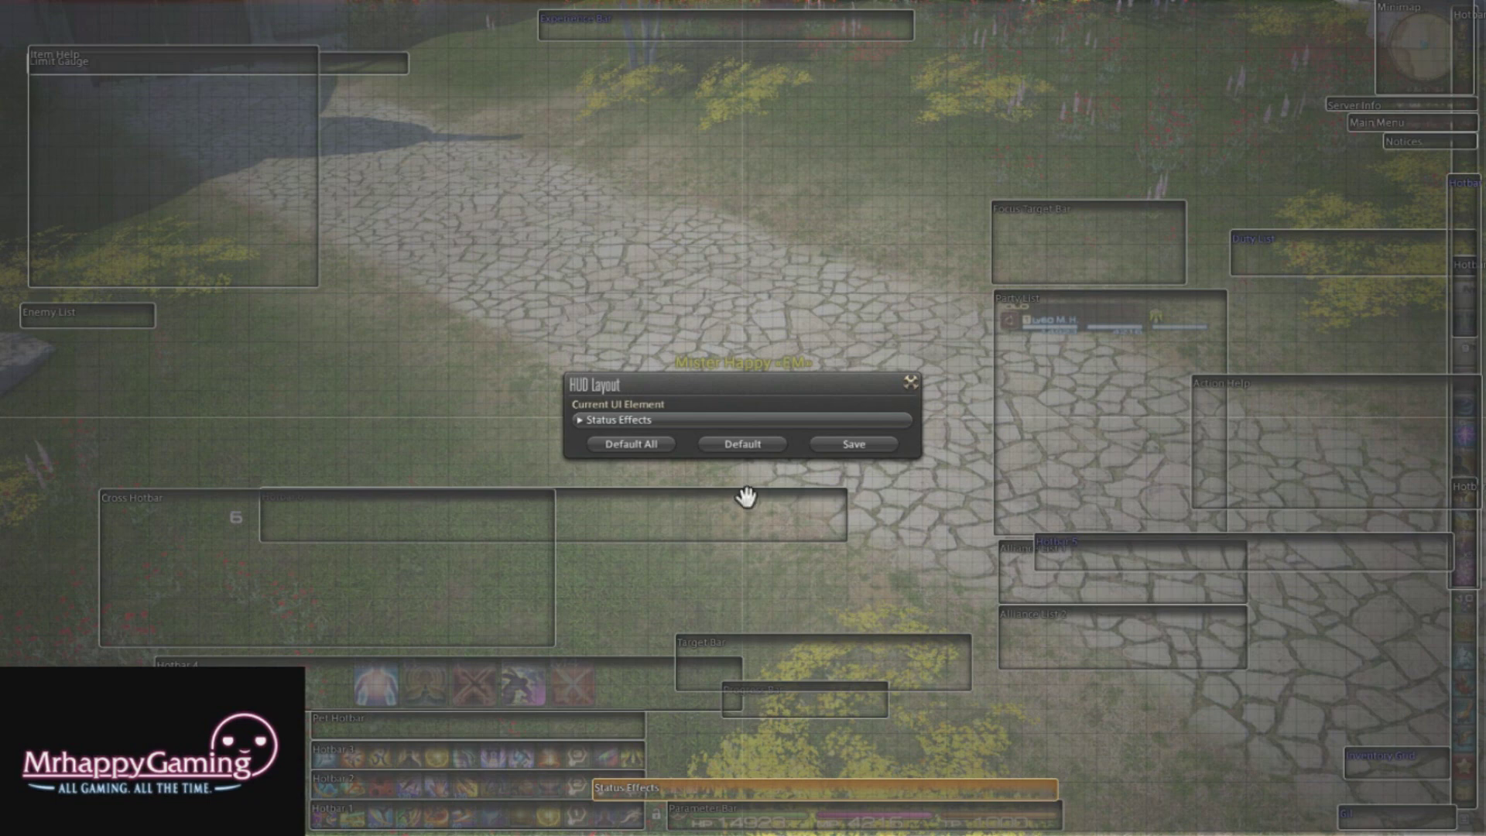
Lower the Target Bar to sit directly above Status Effects and place the Focus Target Bar right beside it.
drag(811, 668, 805, 724)
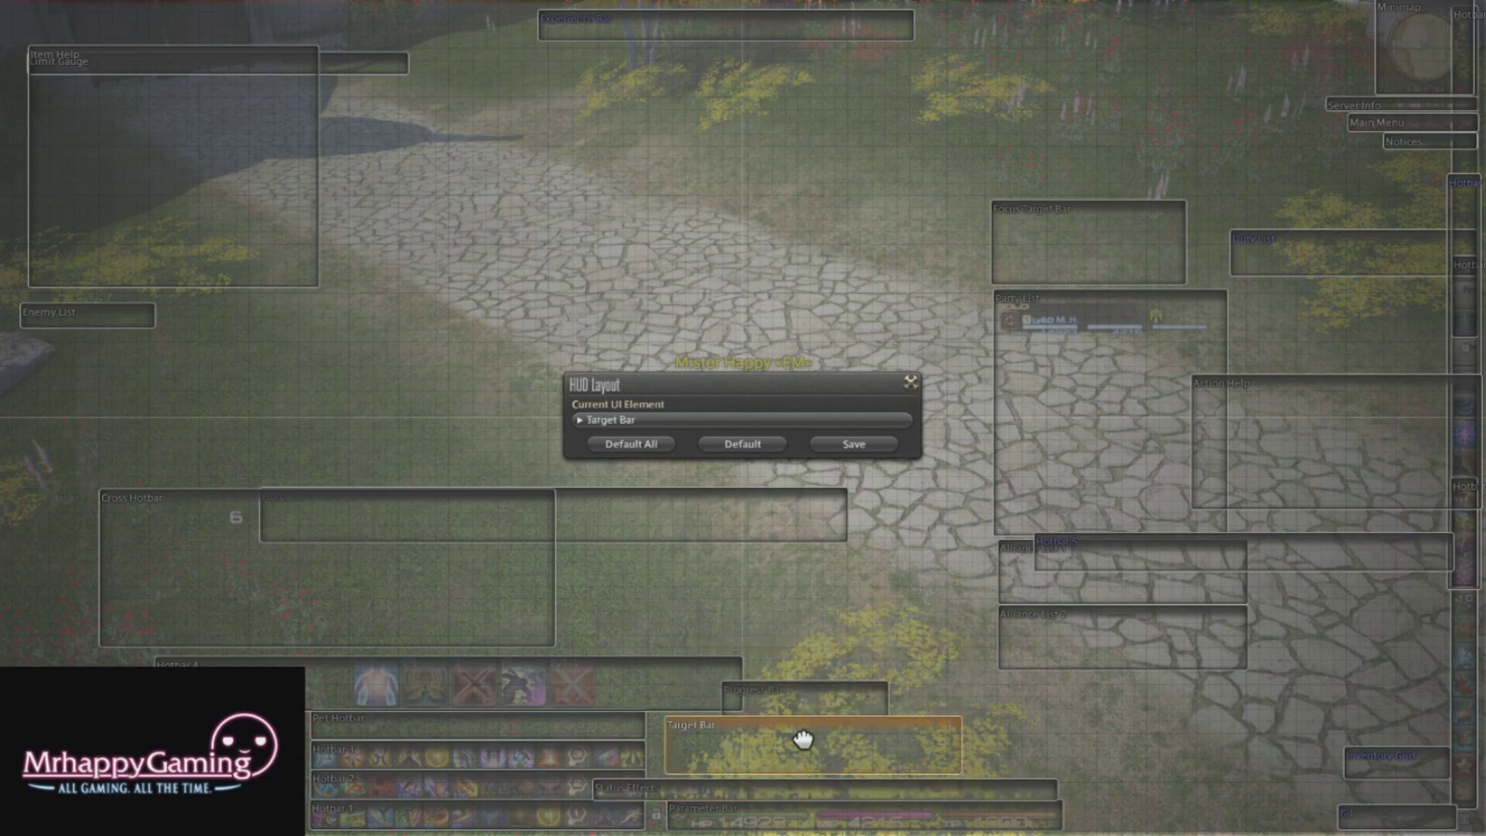
click(814, 695)
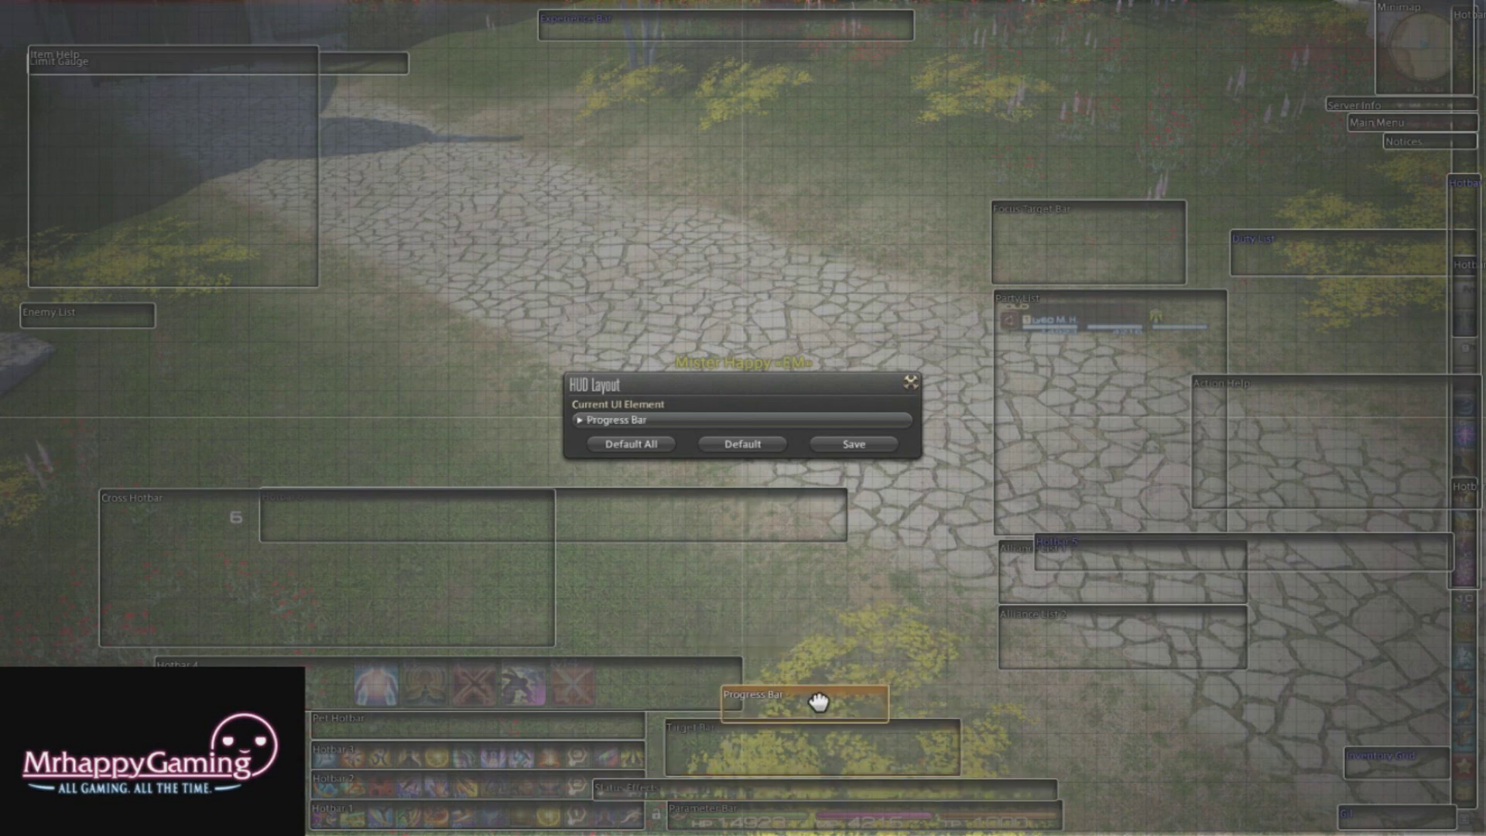
drag(1078, 246, 1049, 735)
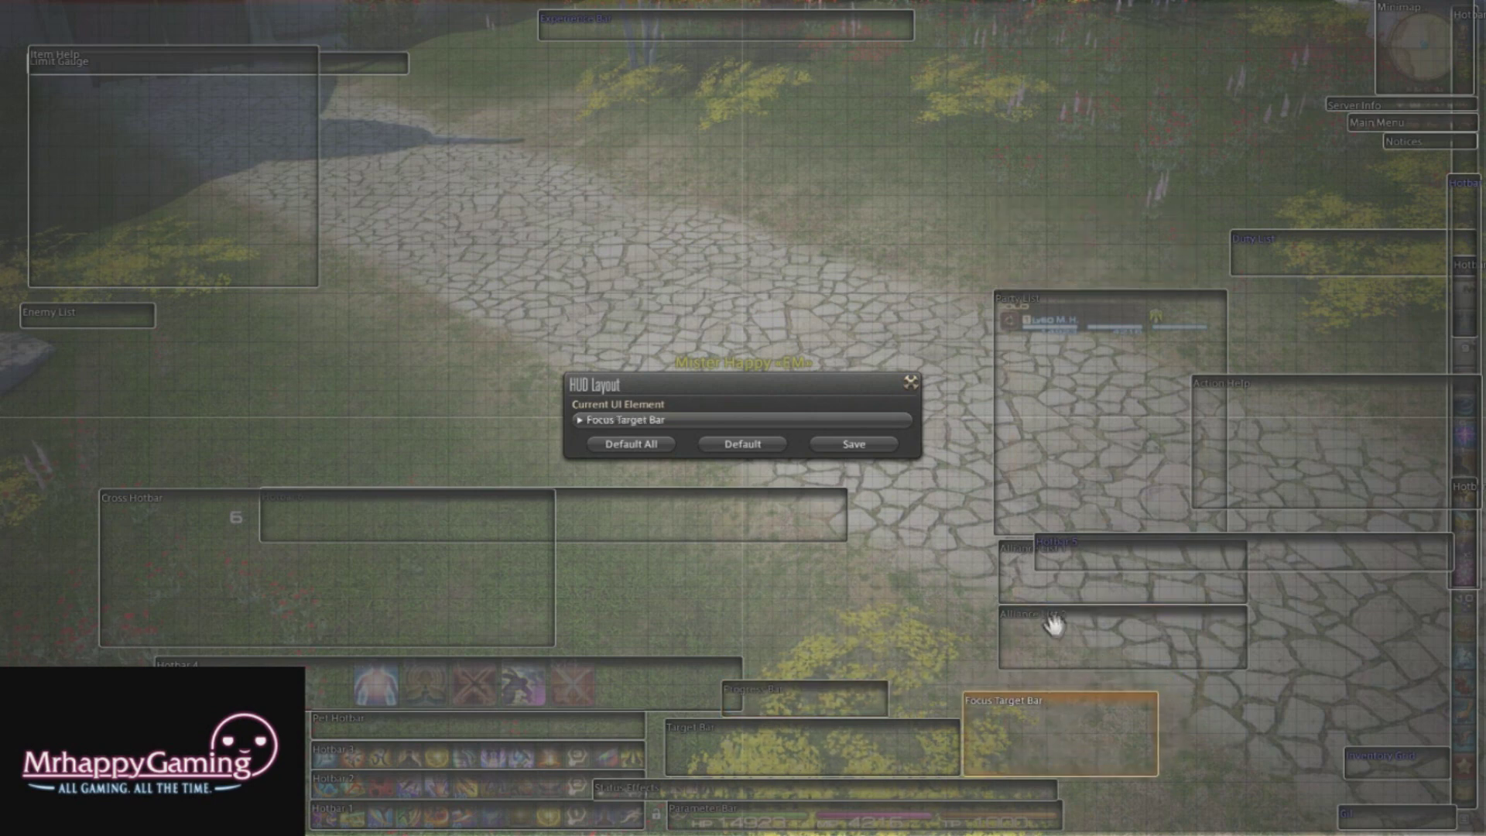
Stack Alliance List 2 and Alliance List 1 above the Focus Target Bar, place the Party List beside them, and save the HUD layout.
drag(1046, 638, 1011, 658)
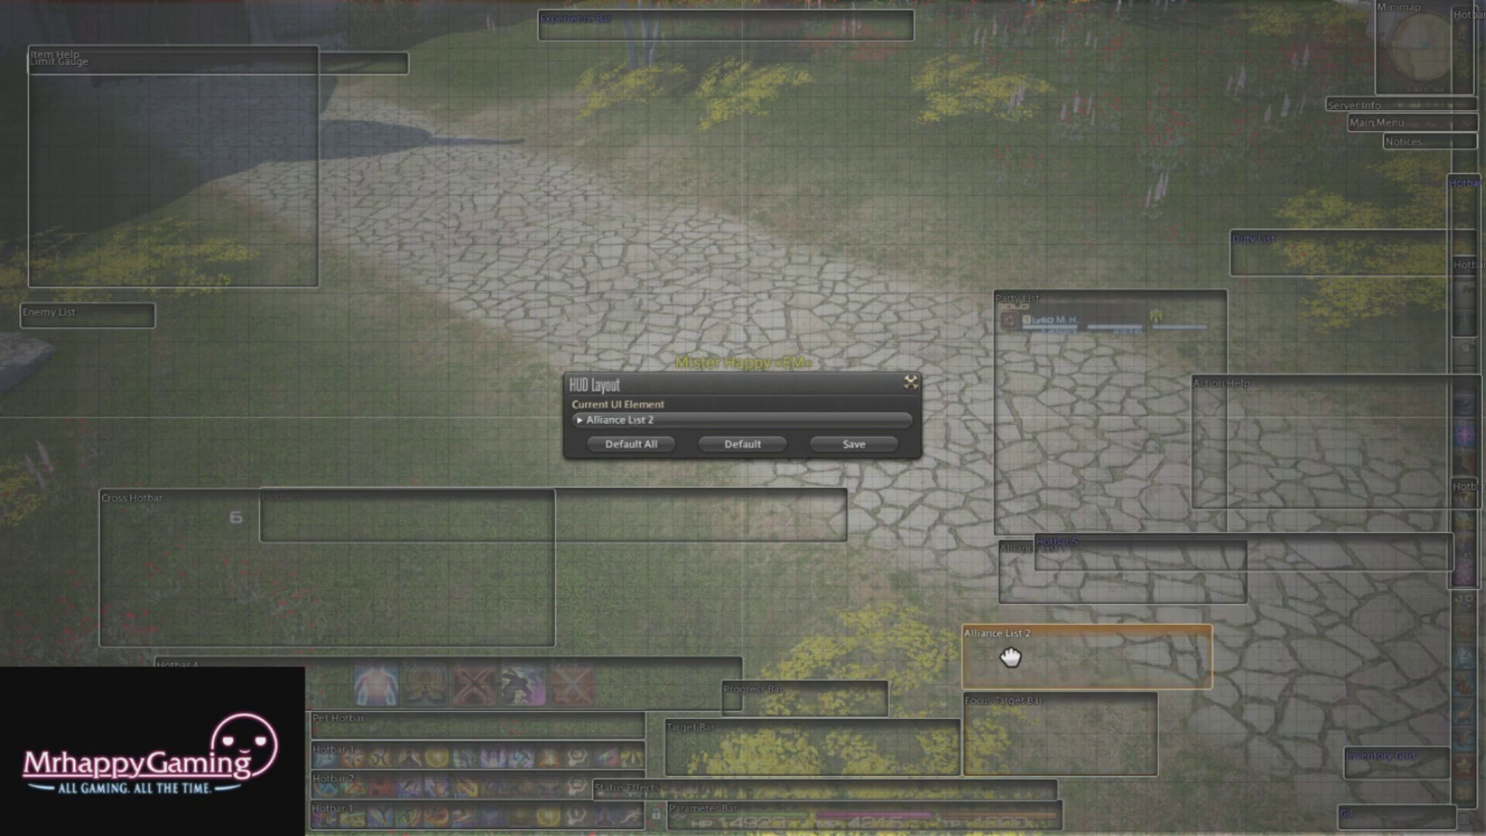
drag(1018, 603, 986, 606)
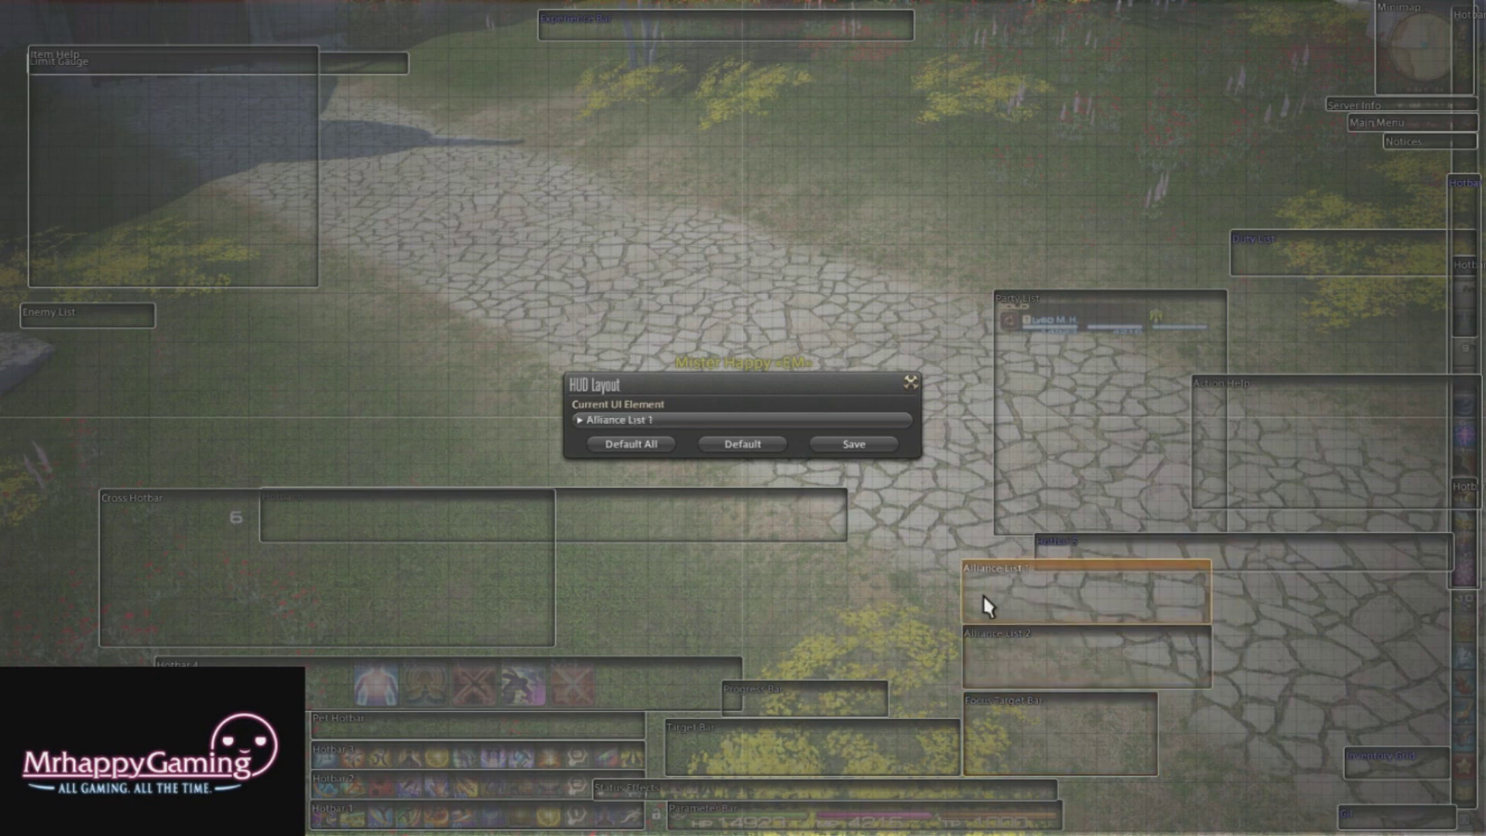
drag(1013, 457, 1231, 725)
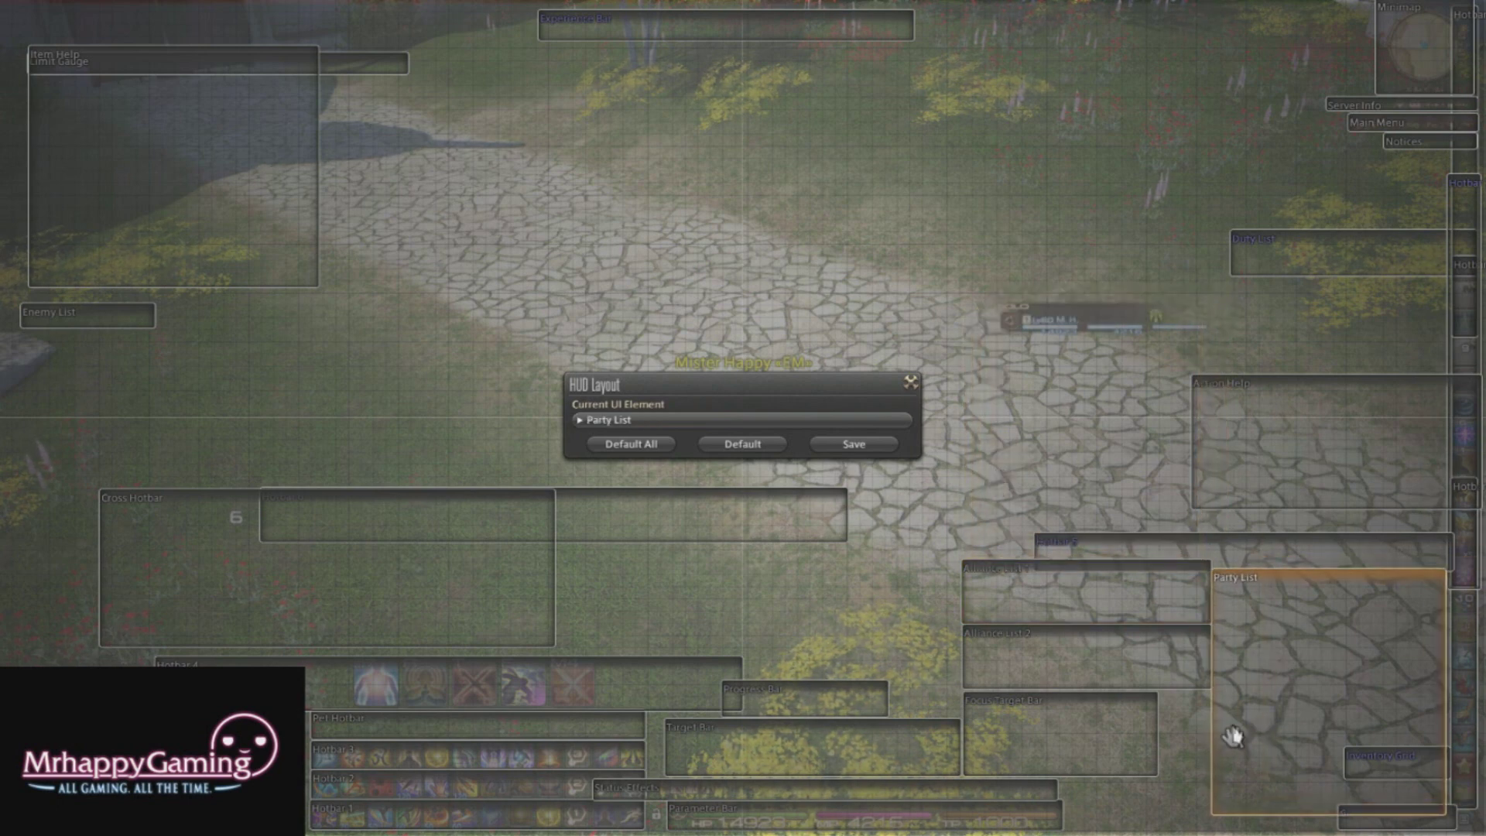
drag(1233, 733, 1233, 724)
click(855, 448)
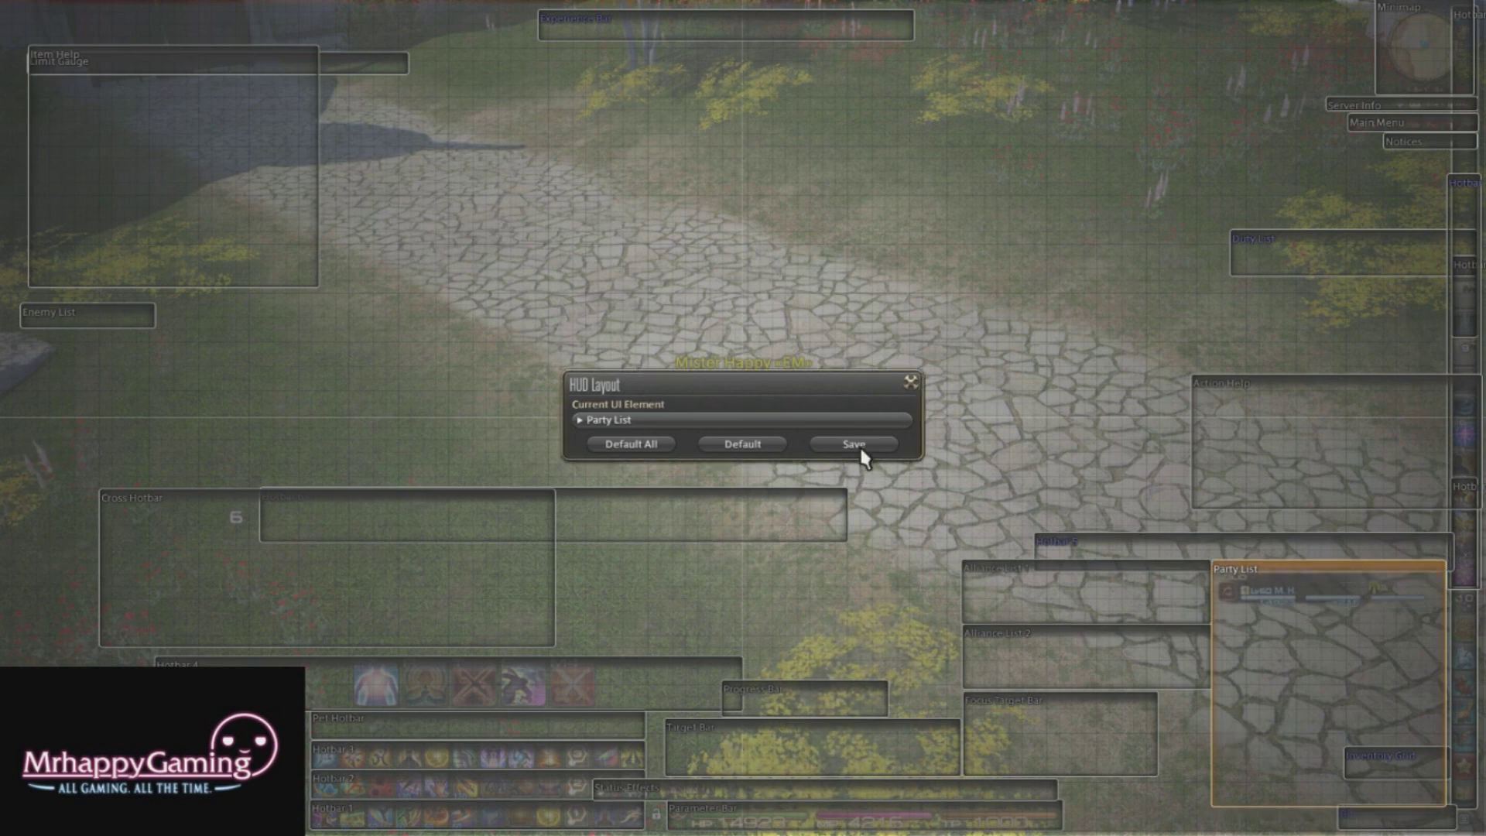
Run along the path into the house yard and target the striking dummy to check the Target Bar and Focus Target Bar.
key(w)
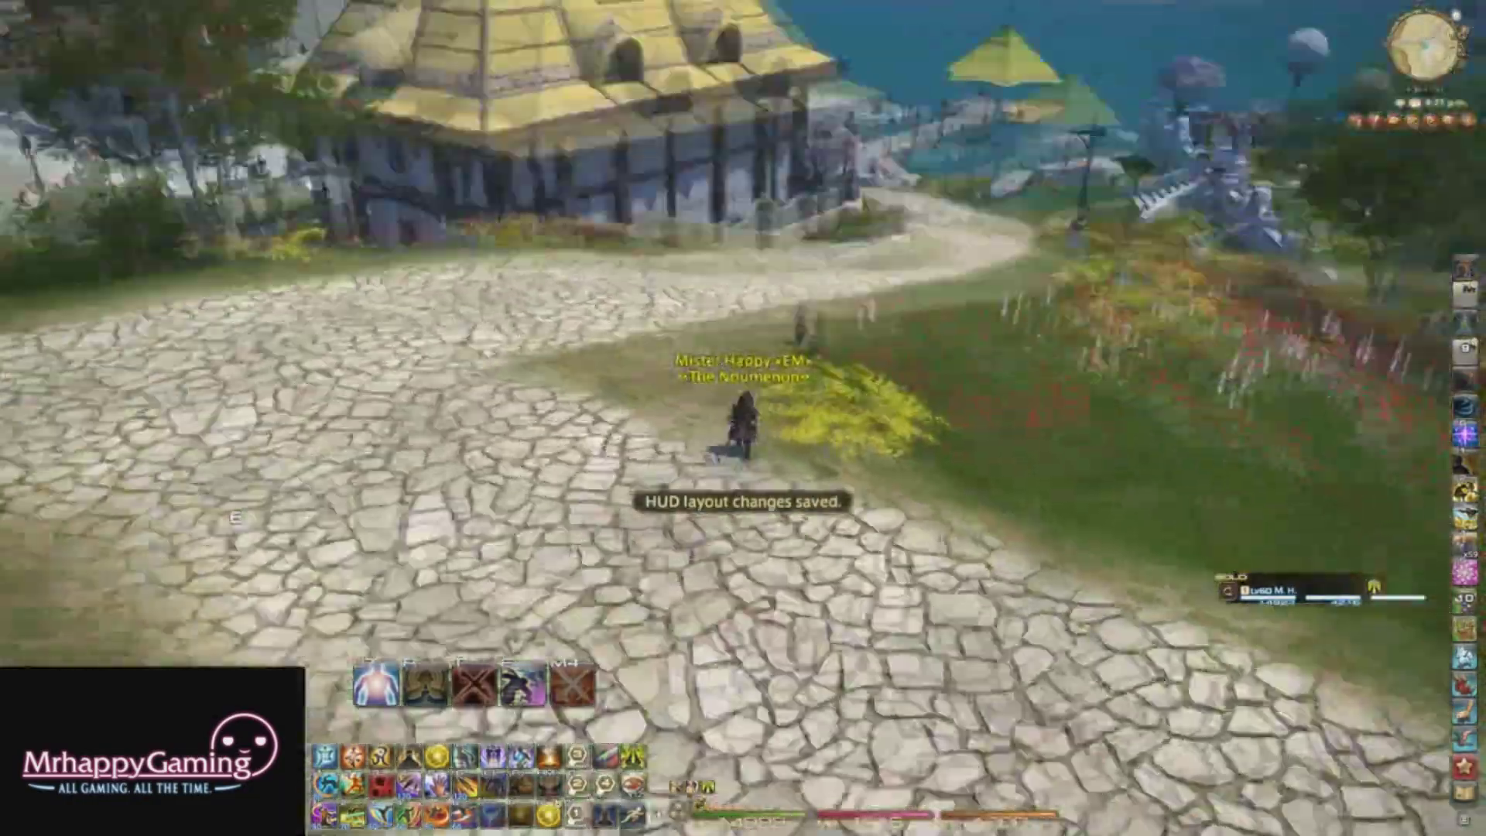
key(w)
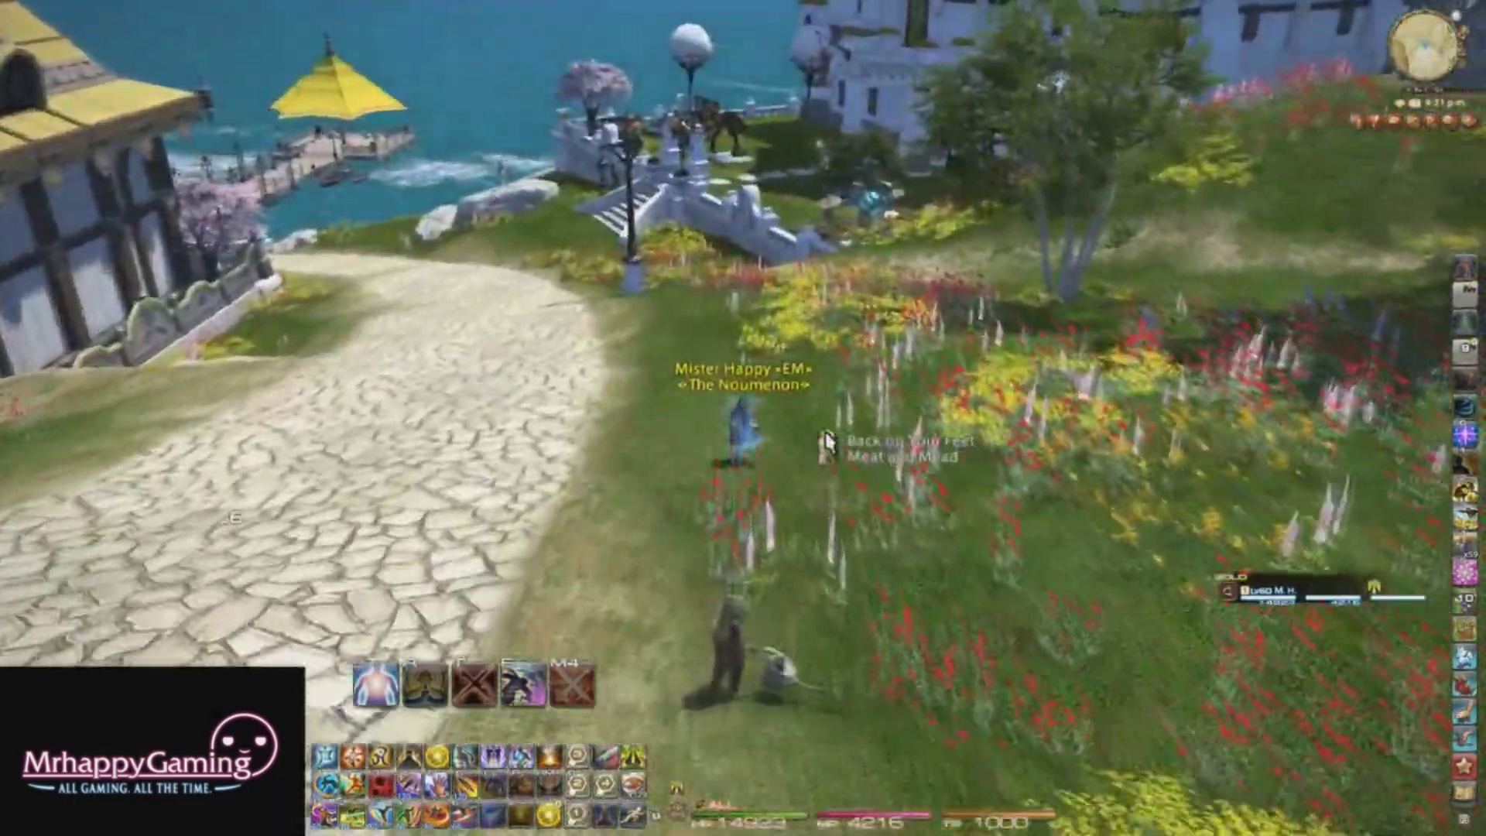
key(w)
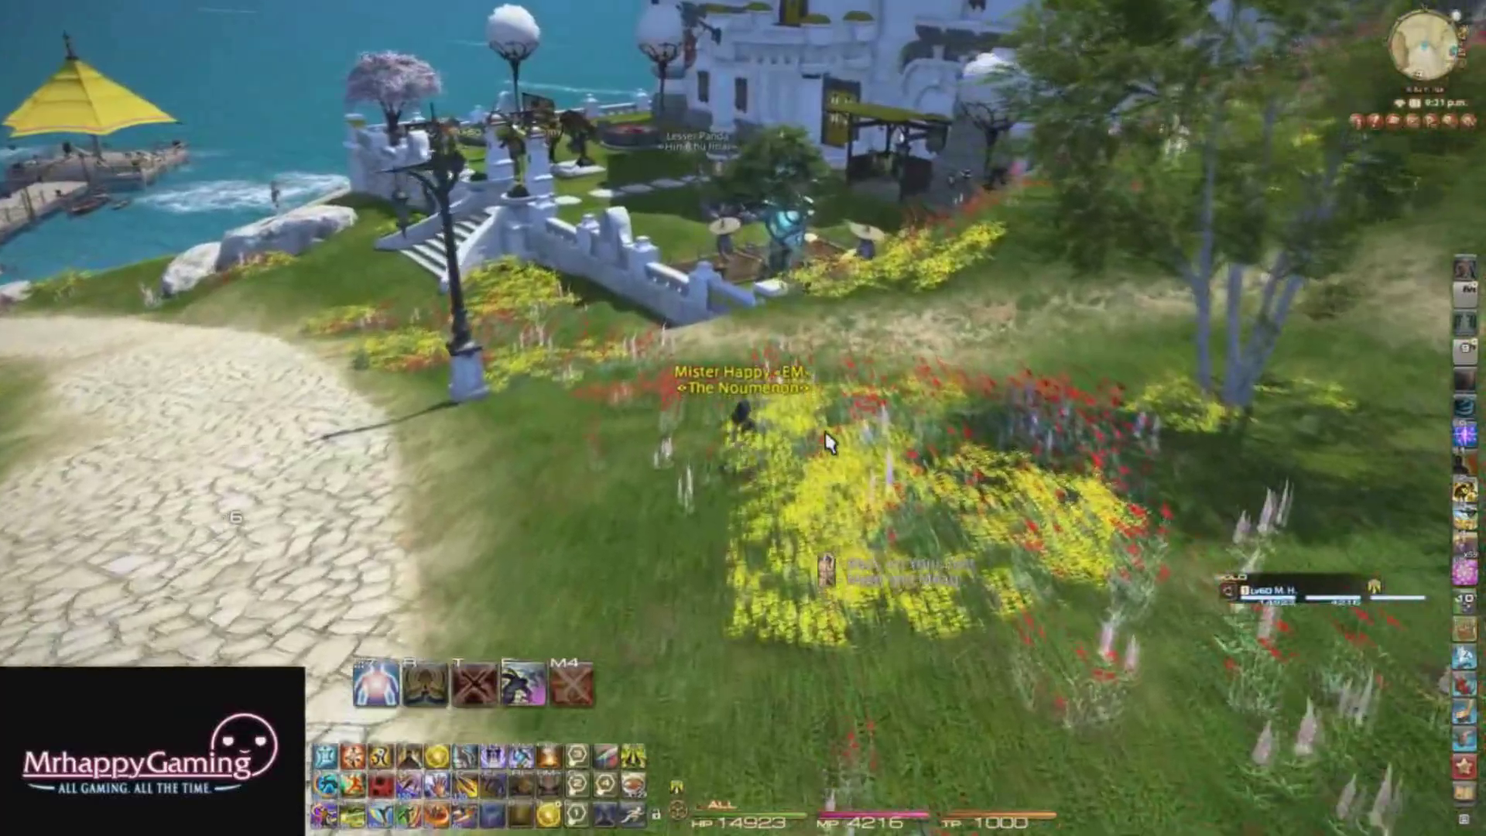
key(w)
key(a)
key(Tab)
key(w)
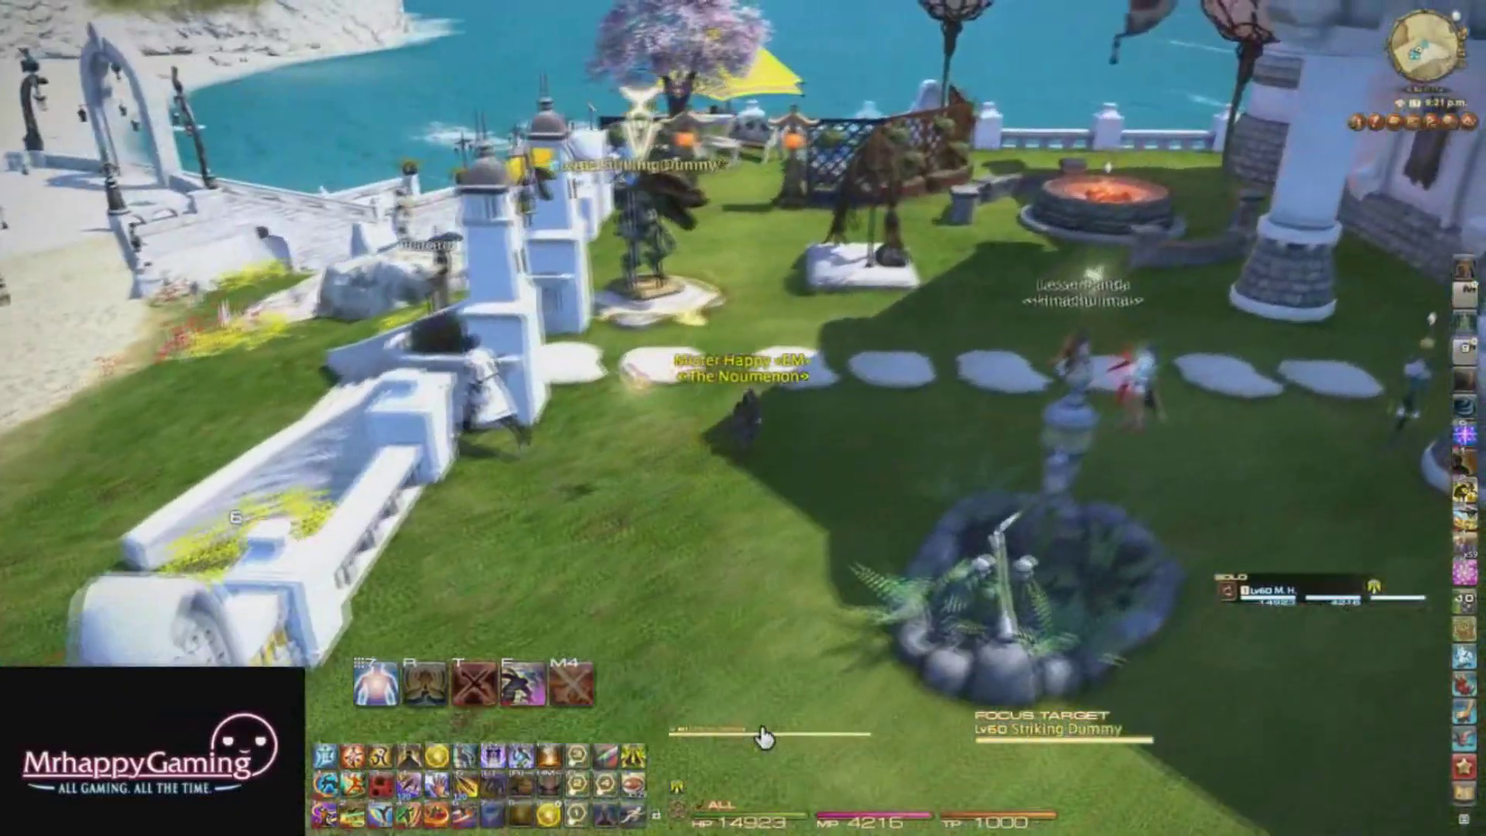
Reopen the HUD layout, scale the Target Bar up, and save the change.
key(Escape)
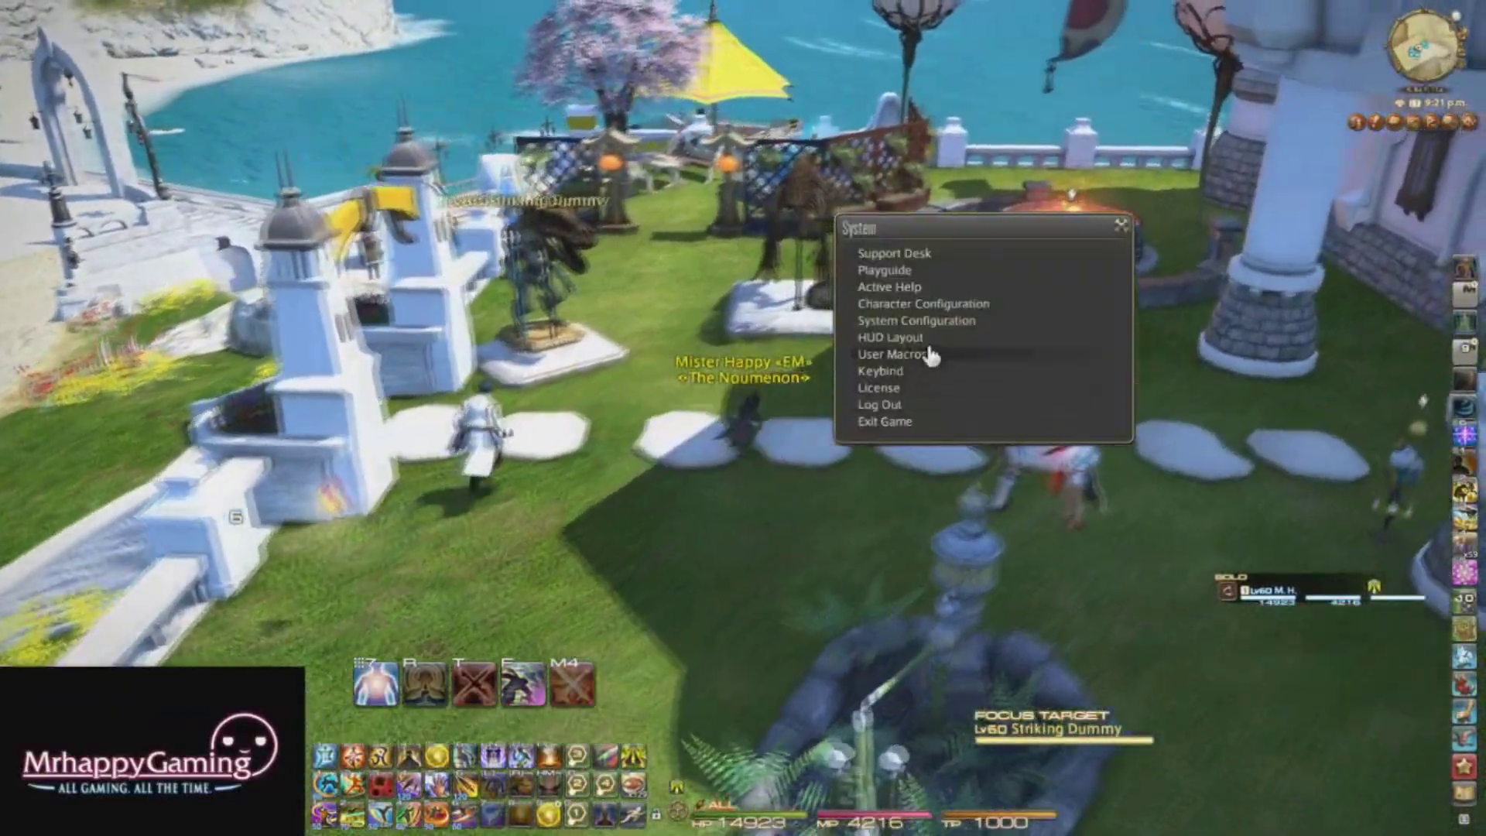
click(926, 338)
click(779, 745)
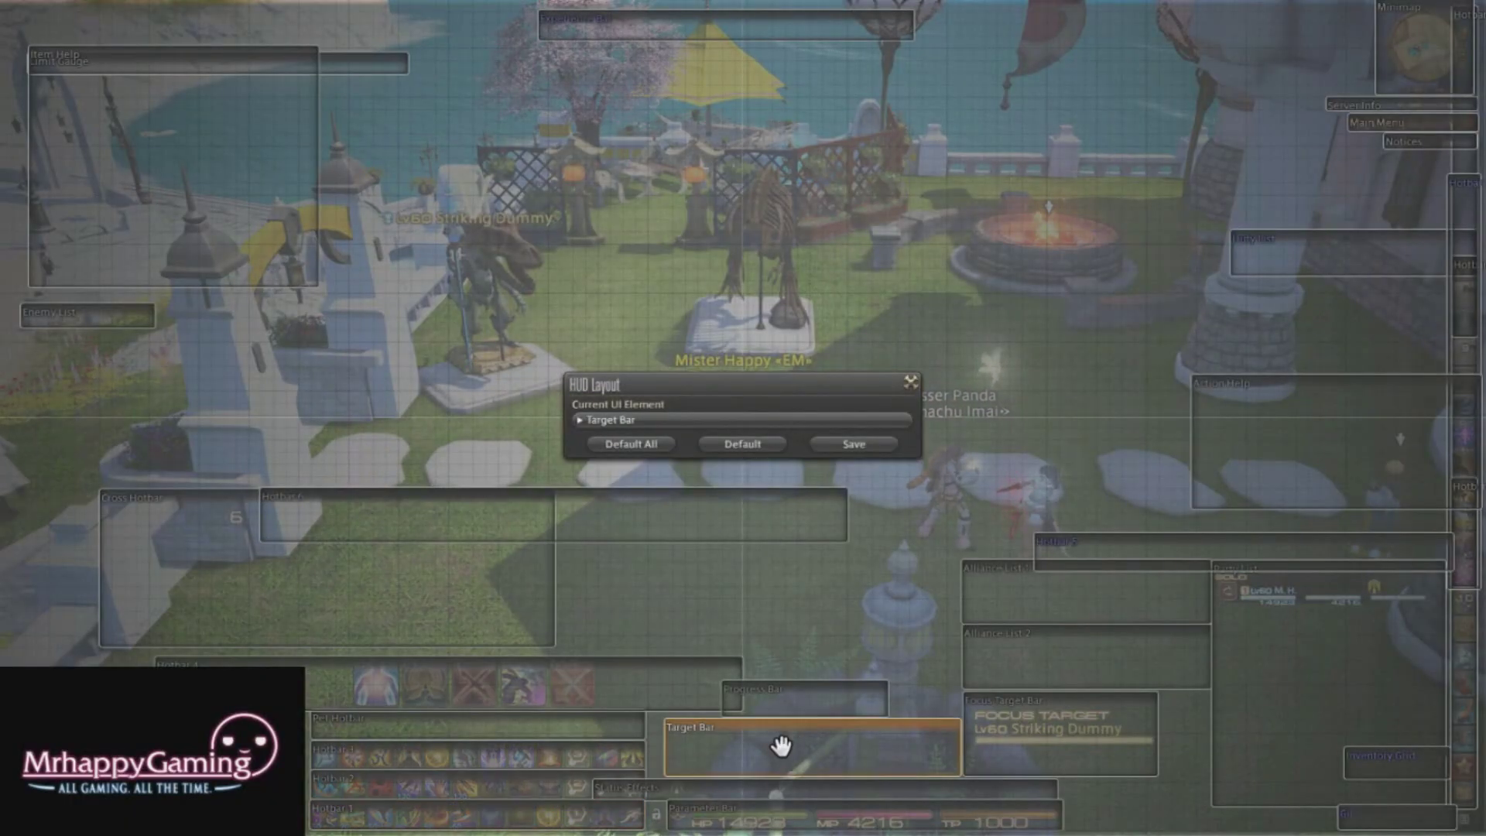
key(ctrl+Home)
click(859, 443)
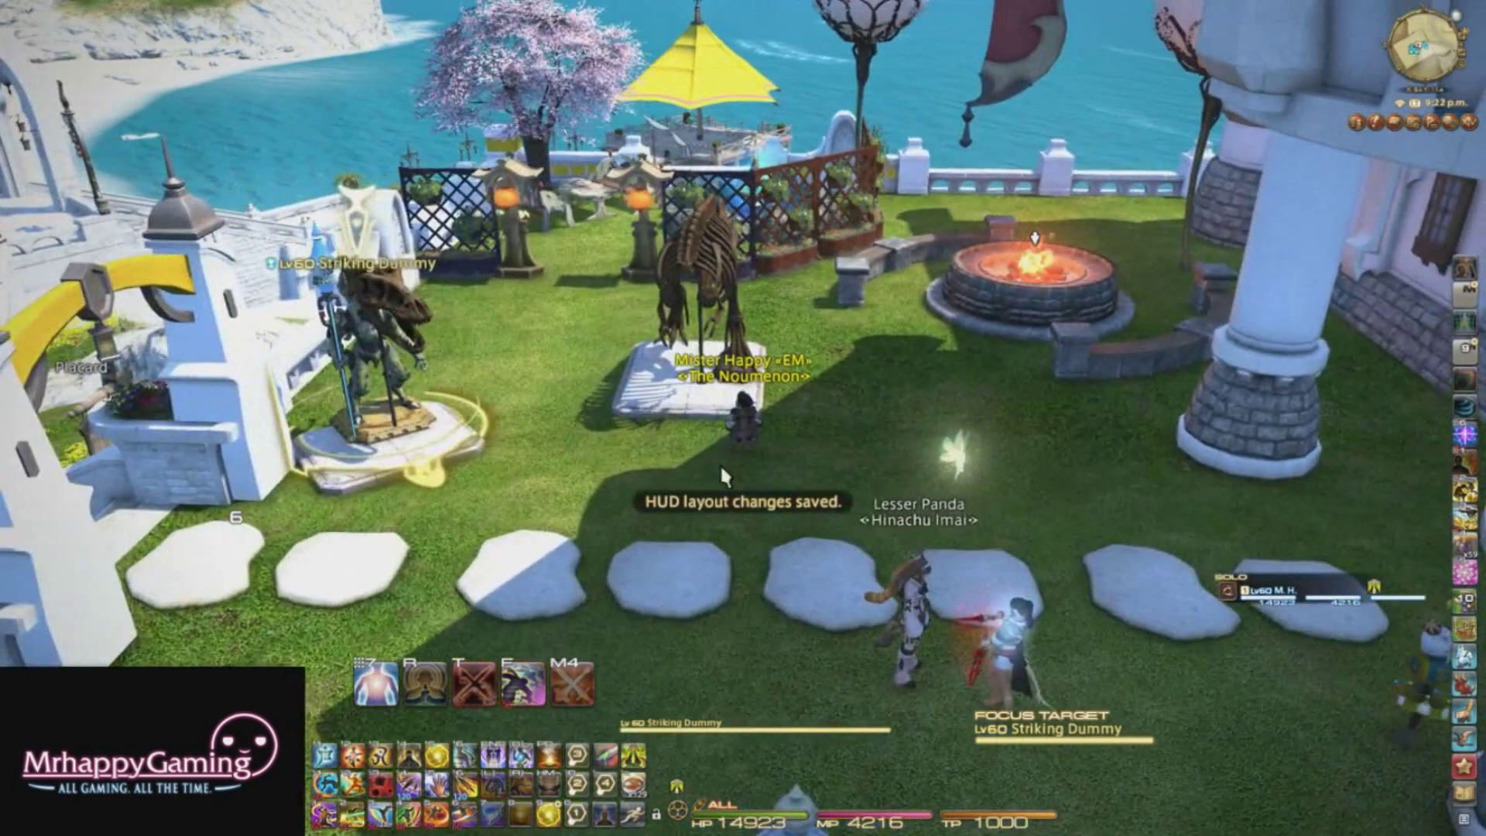
key(Escape)
key(Escape)
click(925, 341)
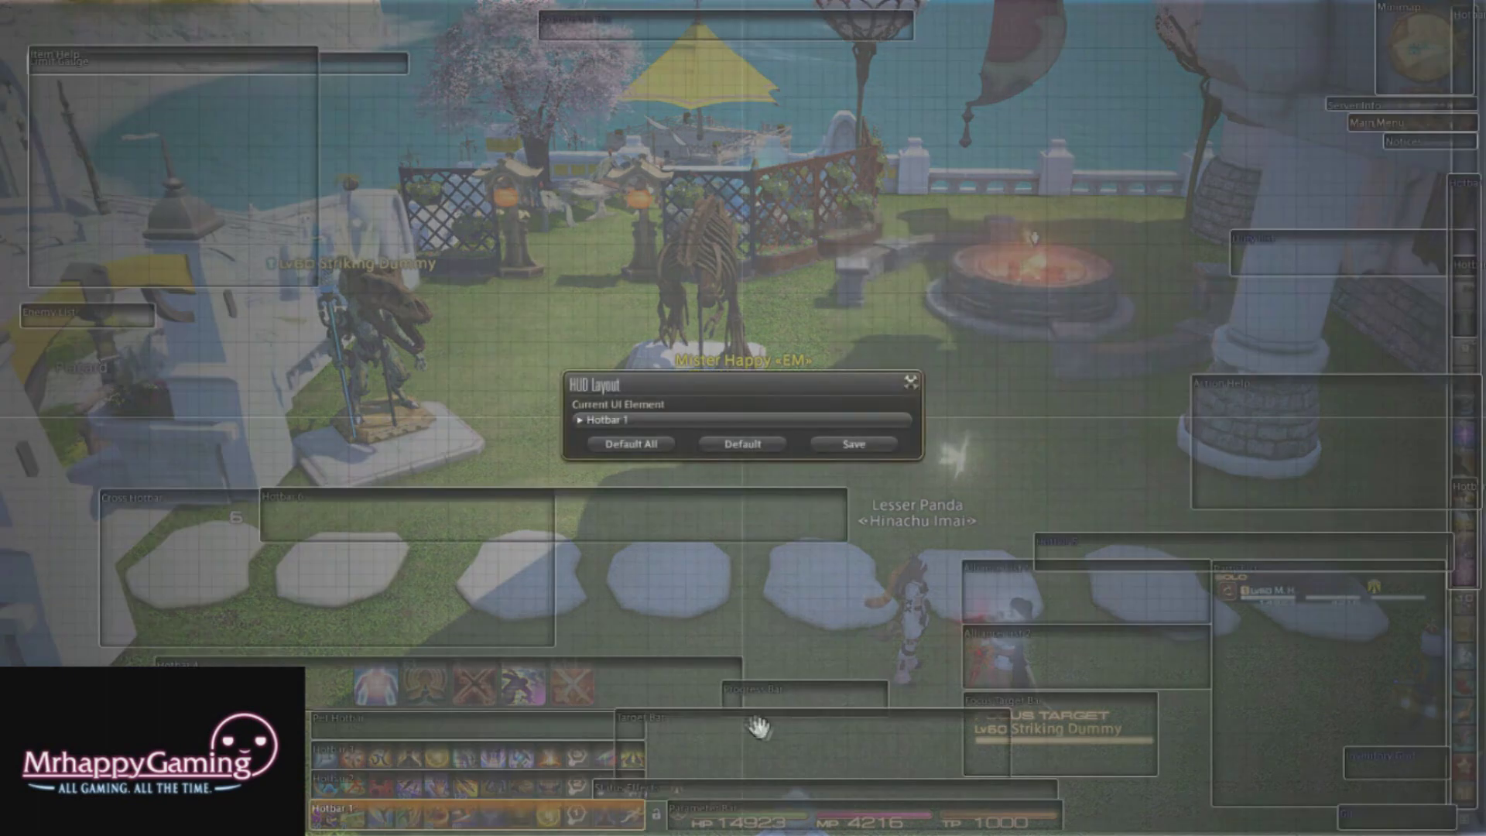
key(Escape)
key(Tab)
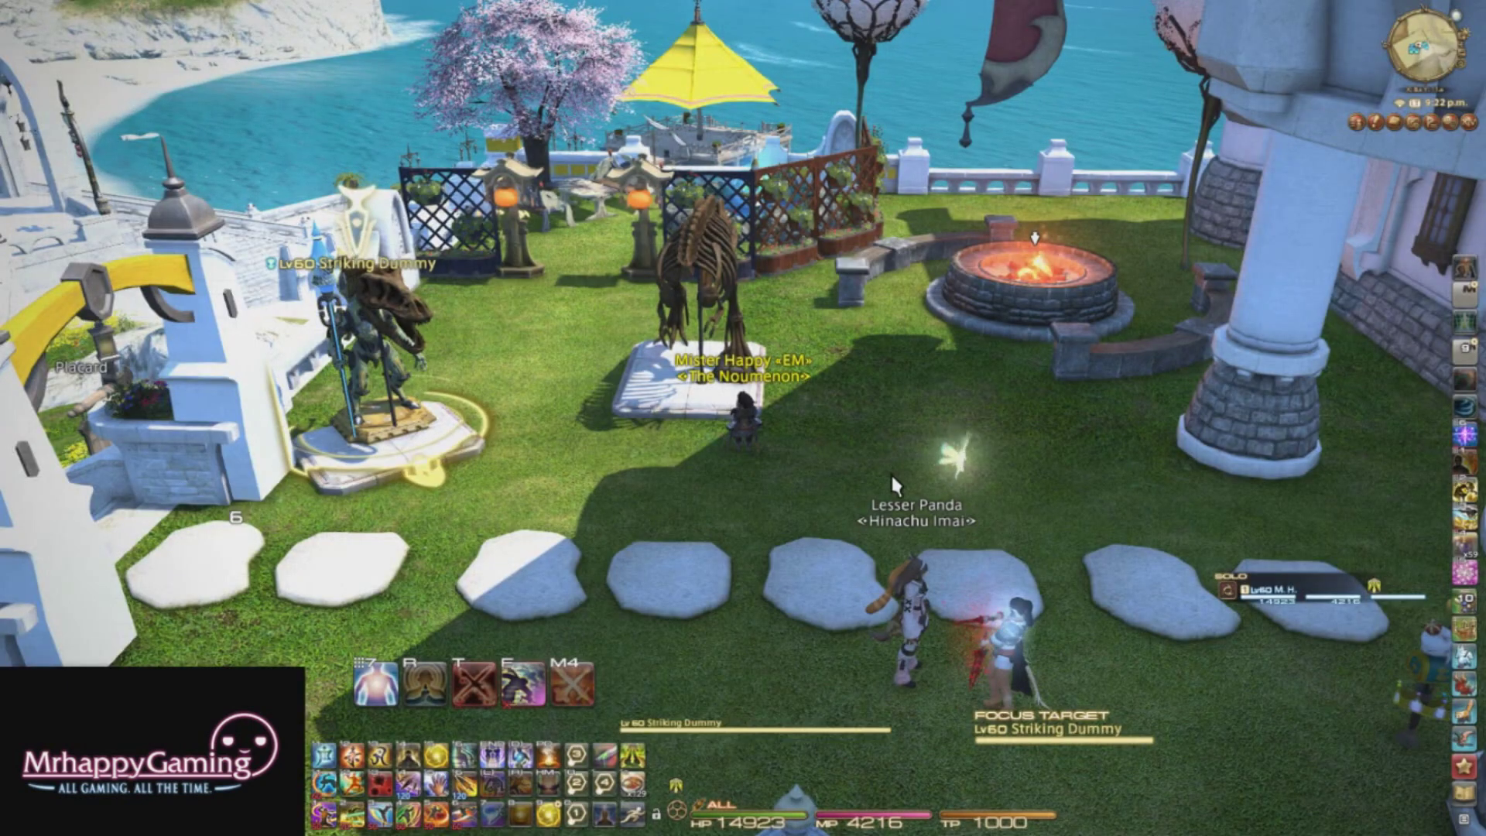
Enlarge the Target Bar further in the HUD layout, position it against the hotbars above the Parameter Bar, and save.
click(1471, 121)
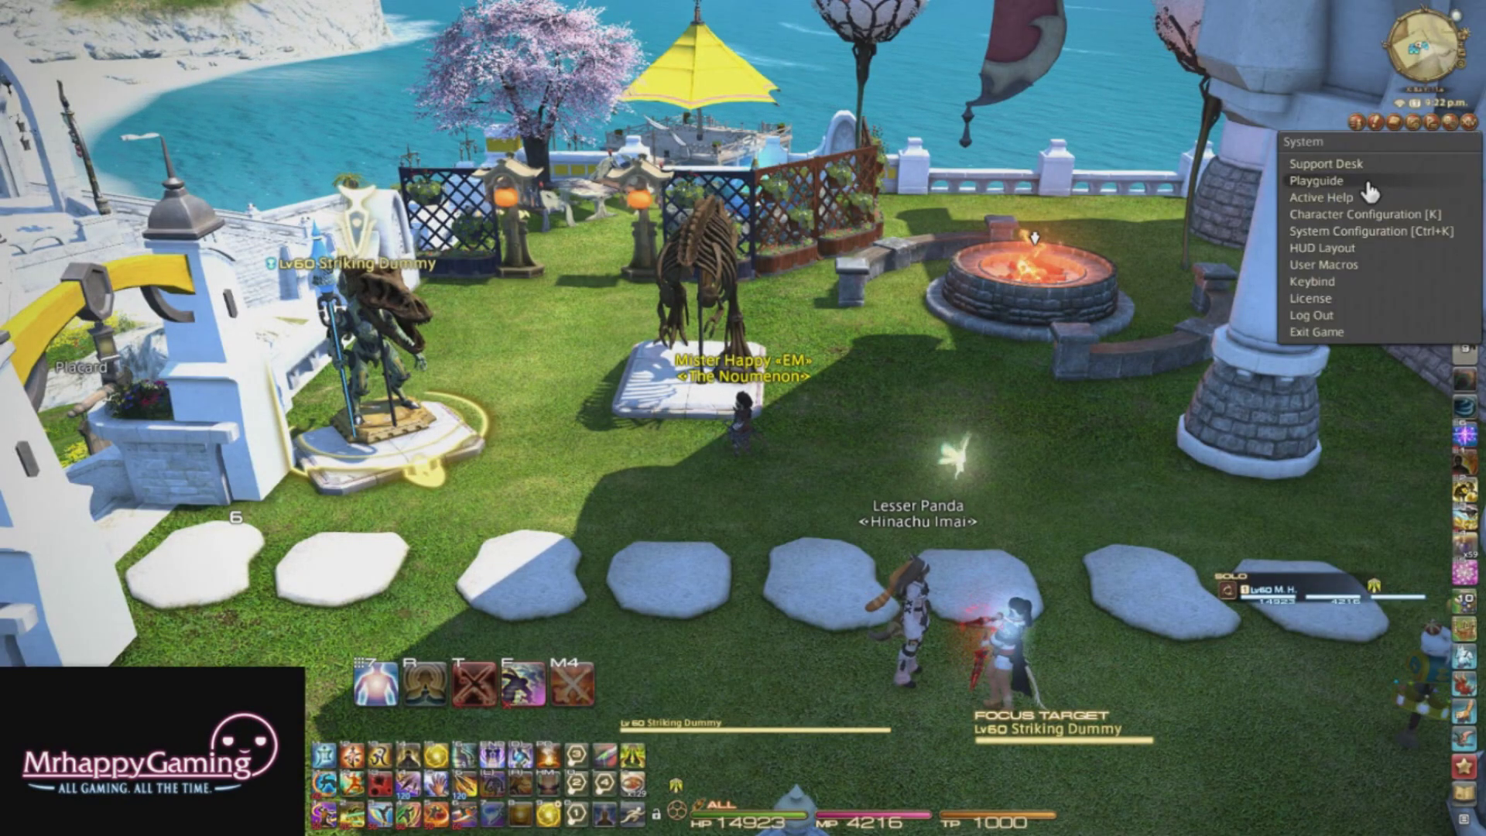
click(1322, 247)
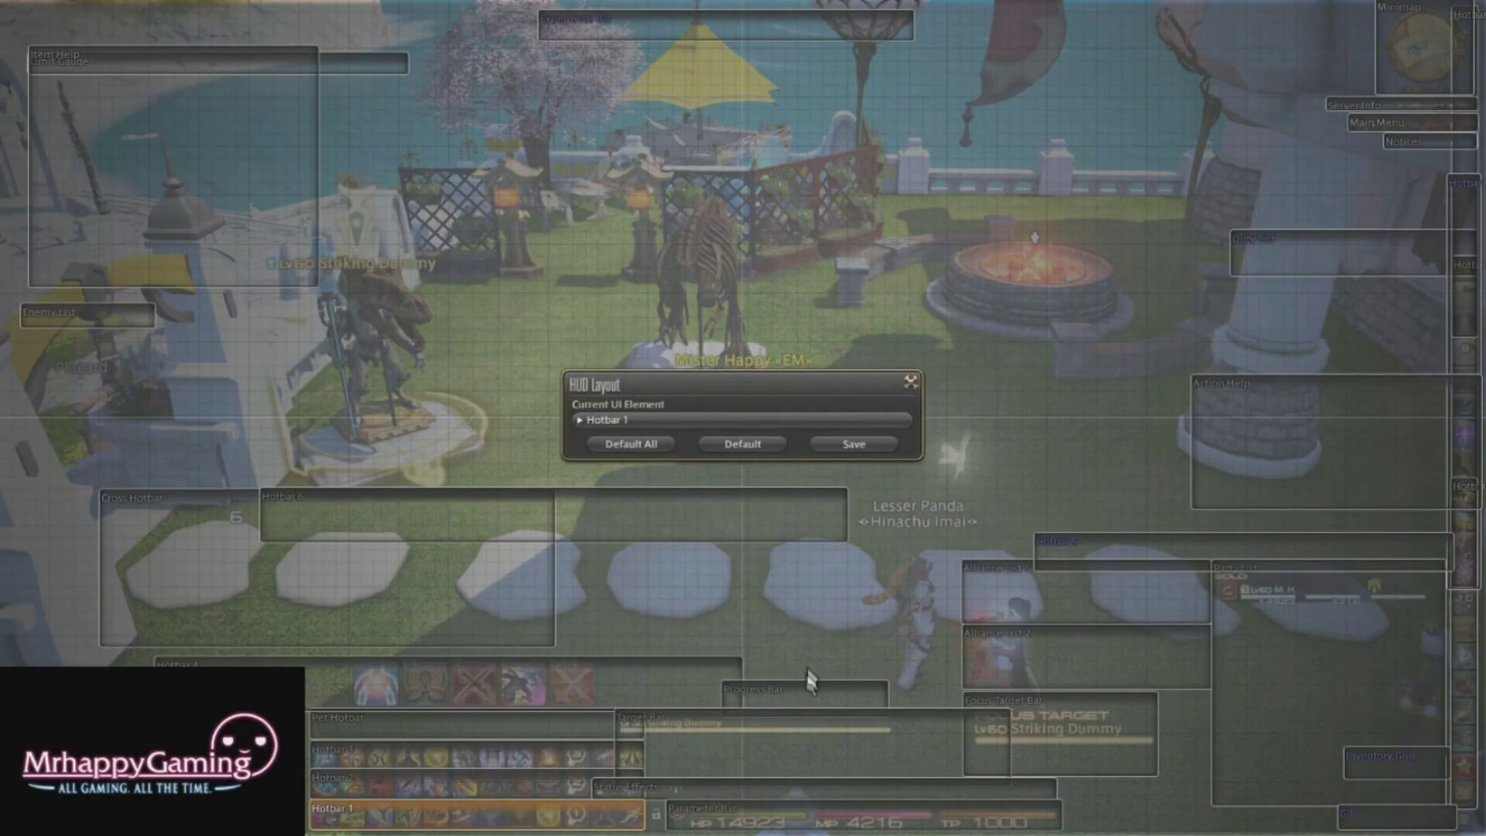
drag(795, 739, 874, 764)
key(ctrl+Home)
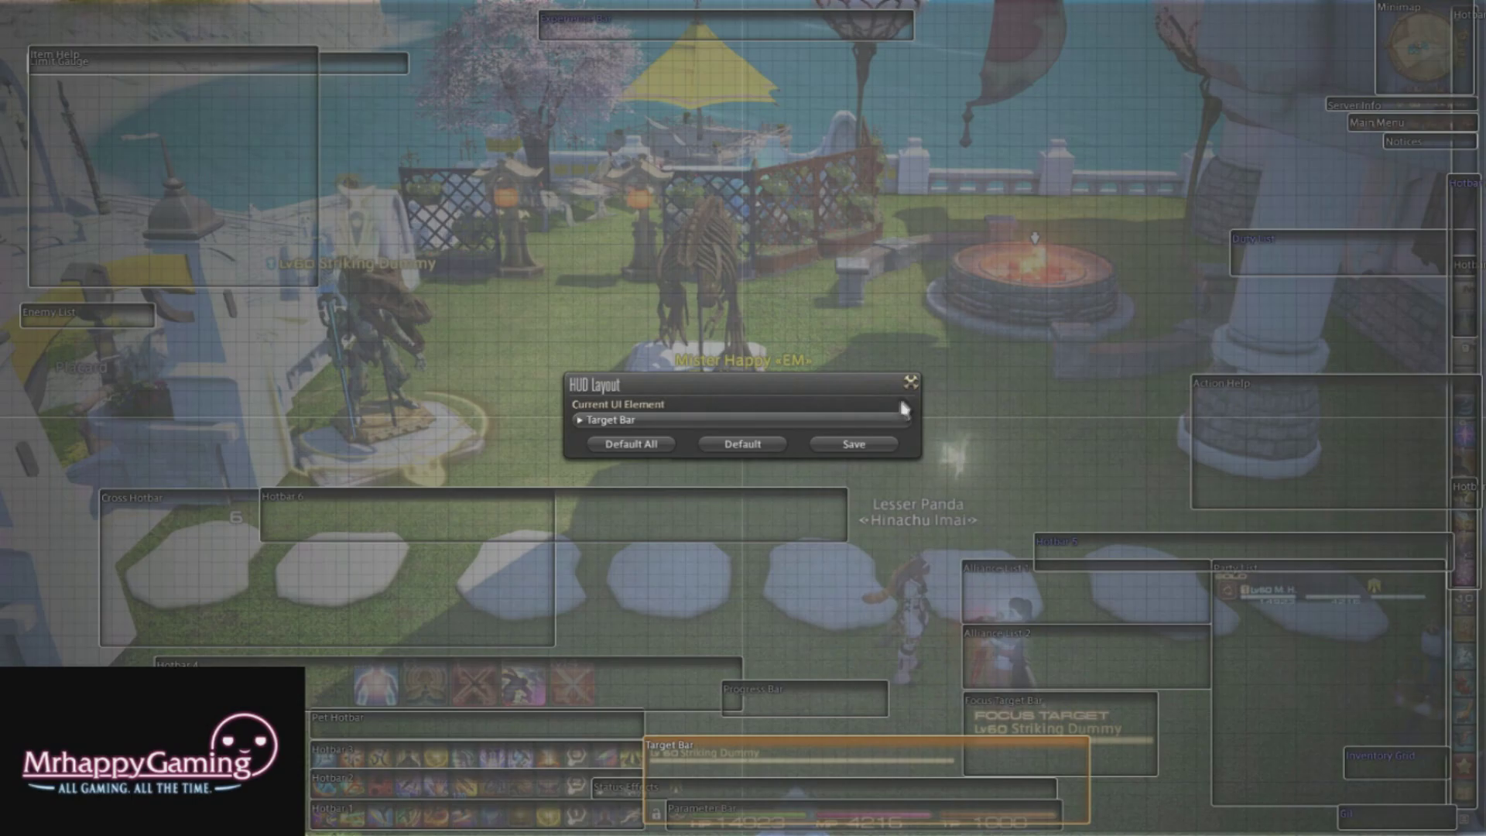
click(869, 438)
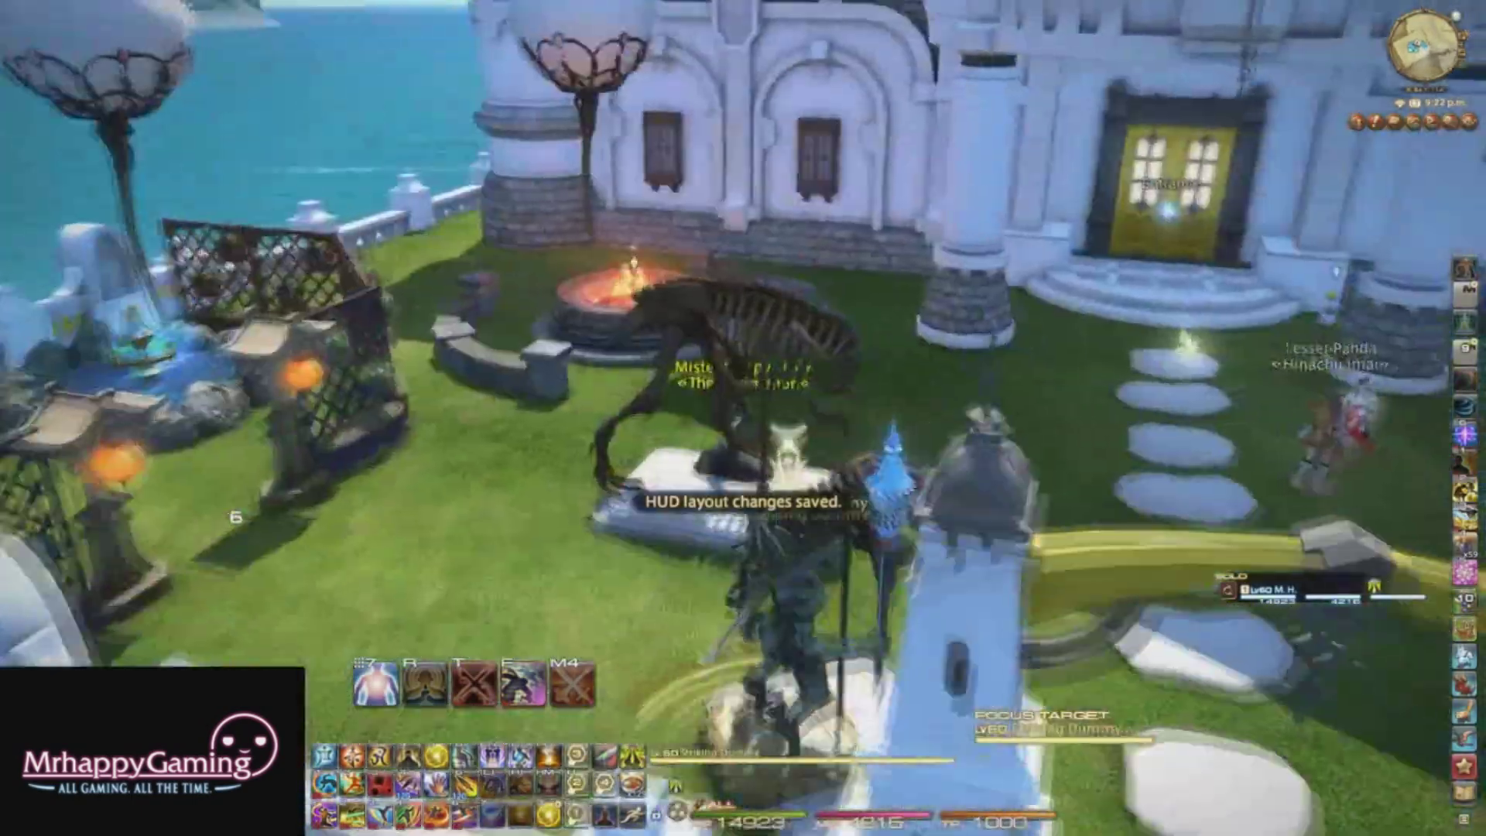
Move around the yard and attack the striking dummy to test the enlarged Target Bar in combat.
mouse_move(905, 356)
mouse_down()
mouse_move(1184, 348)
mouse_move(905, 356)
mouse_up()
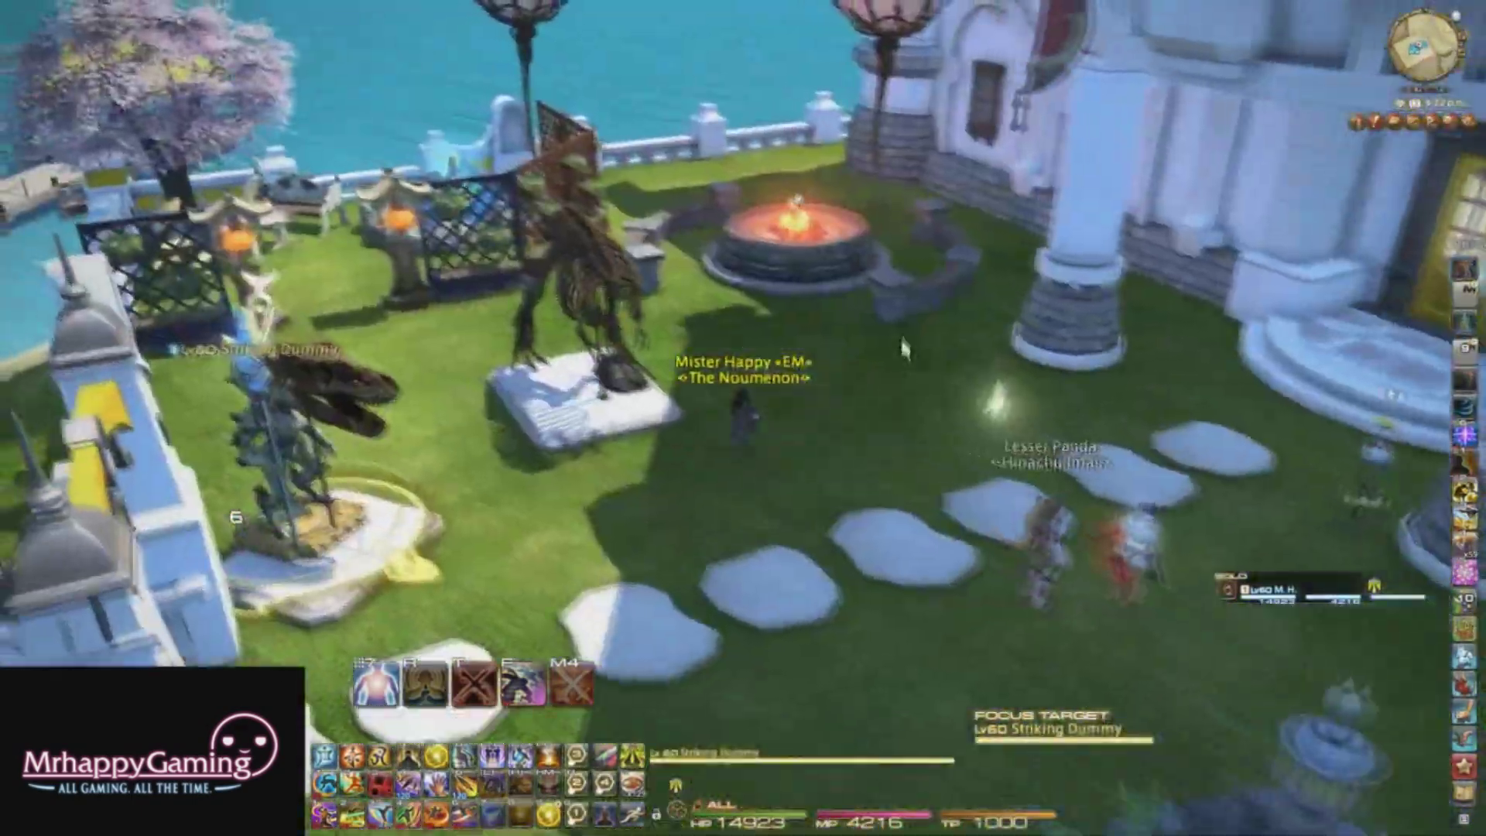
key(a)
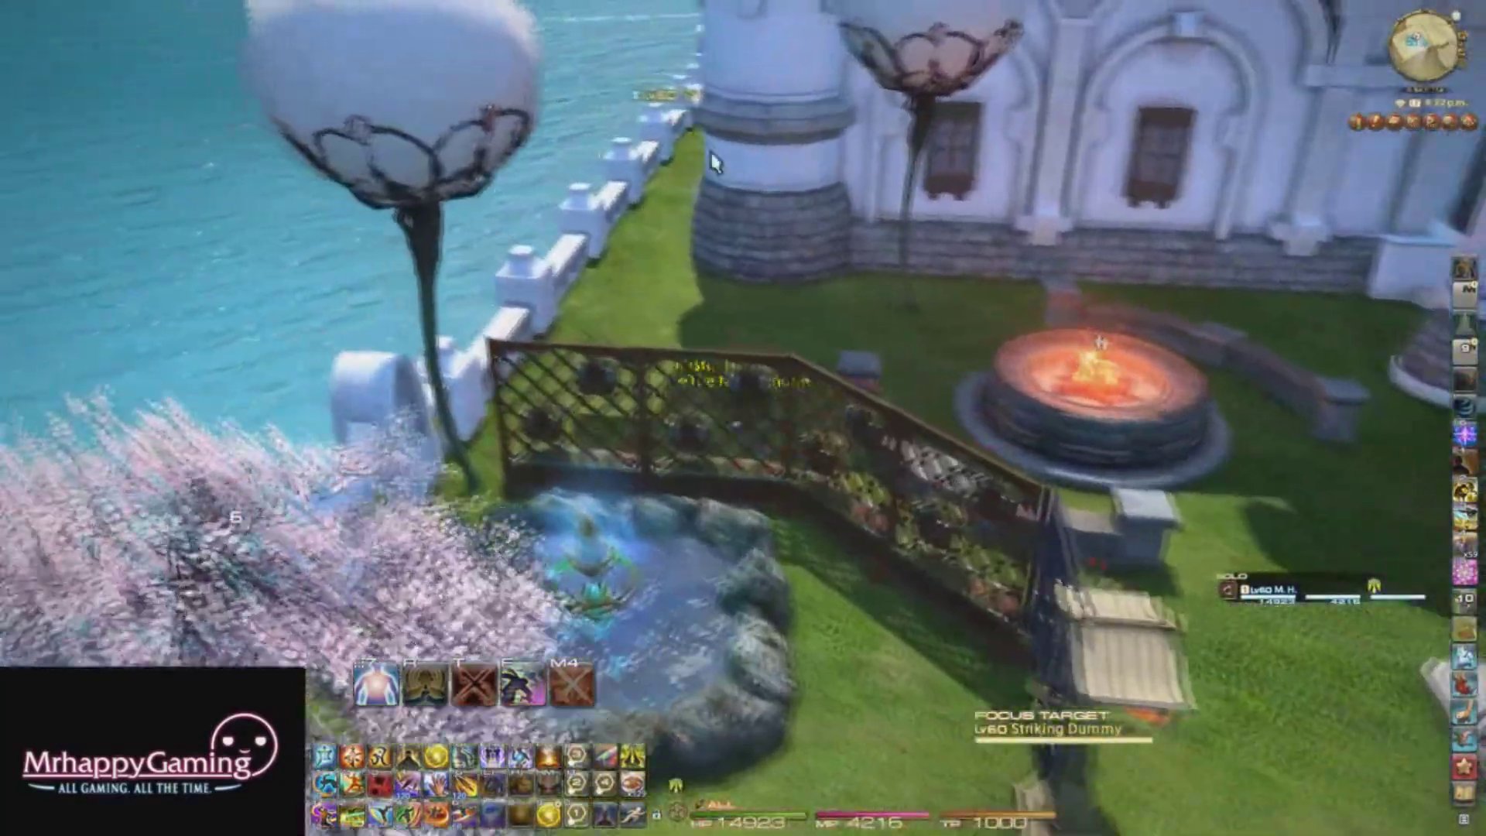
drag(714, 161, 670, 168)
click(468, 179)
drag(531, 174, 828, 194)
key(w)
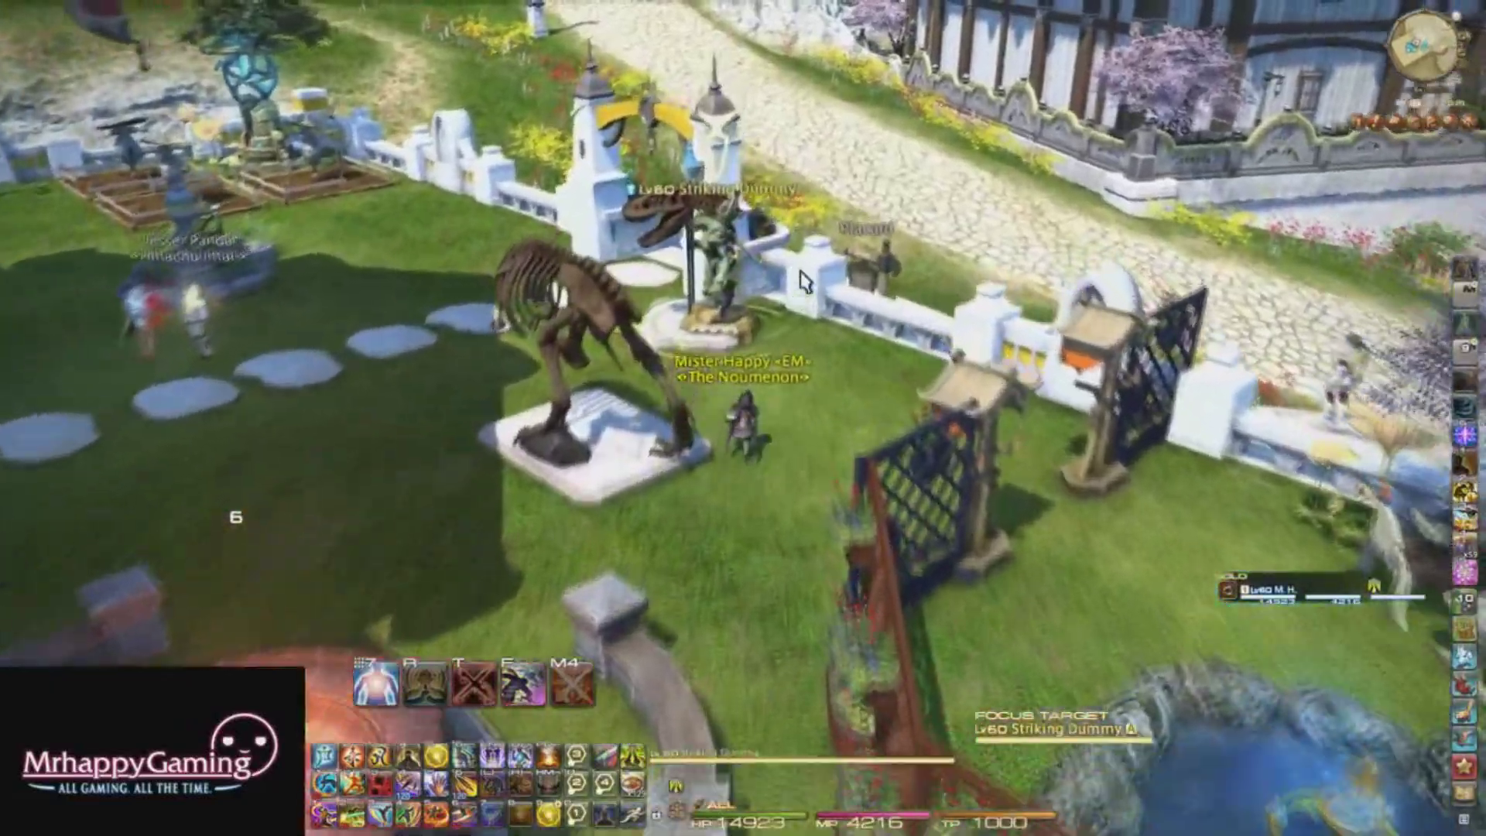
drag(531, 175, 340, 174)
drag(772, 217, 495, 216)
key(1)
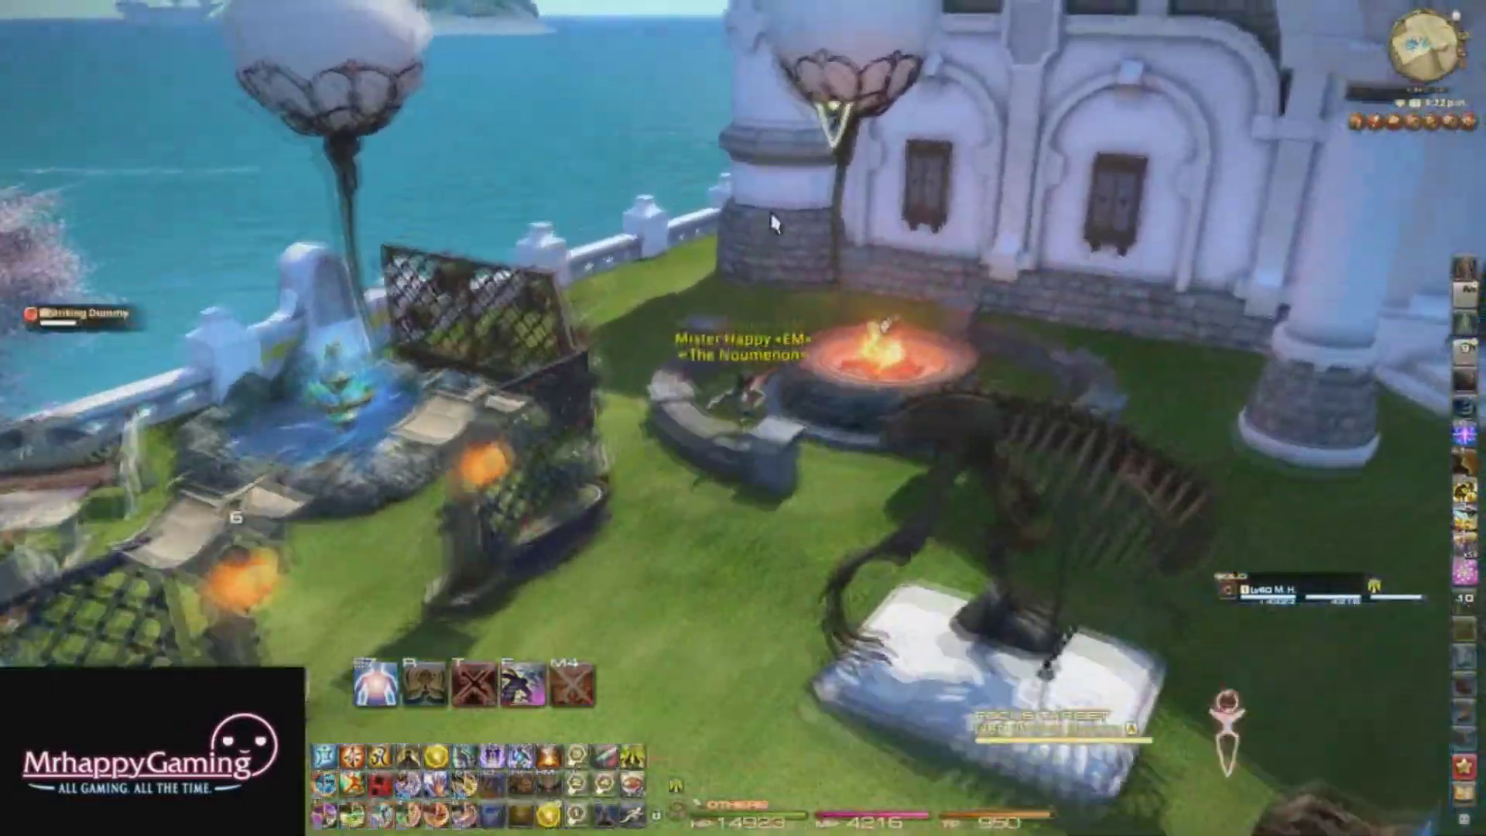
Retarget the striking dummy while moving through the yard and examine the spacing between its target-of-target bar and the Focus Target Bar.
drag(772, 217, 1006, 217)
key(w)
key(Escape)
key(Escape)
key(d)
drag(794, 339, 1300, 363)
key(Tab)
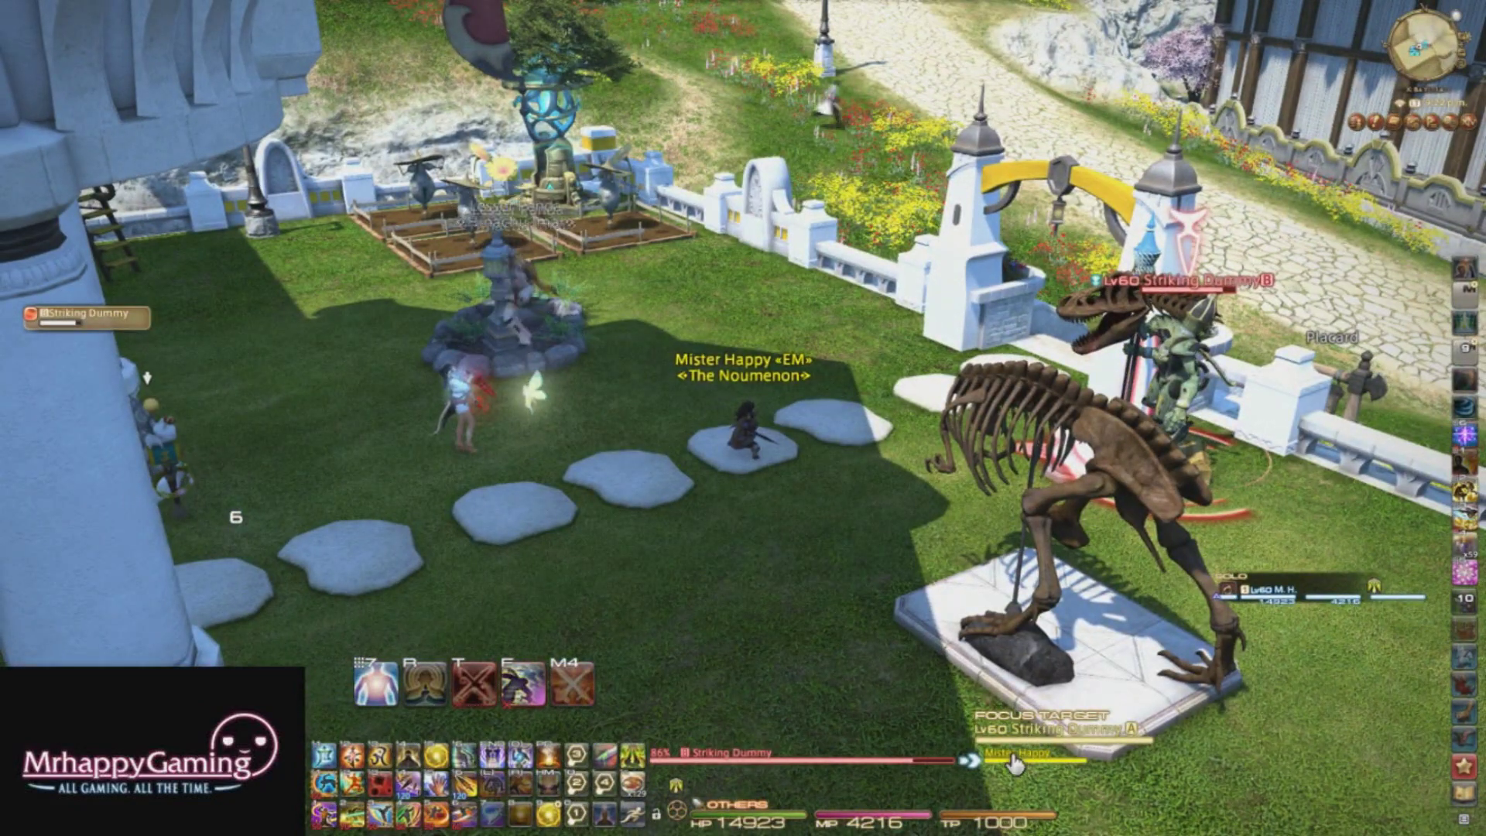
key(w)
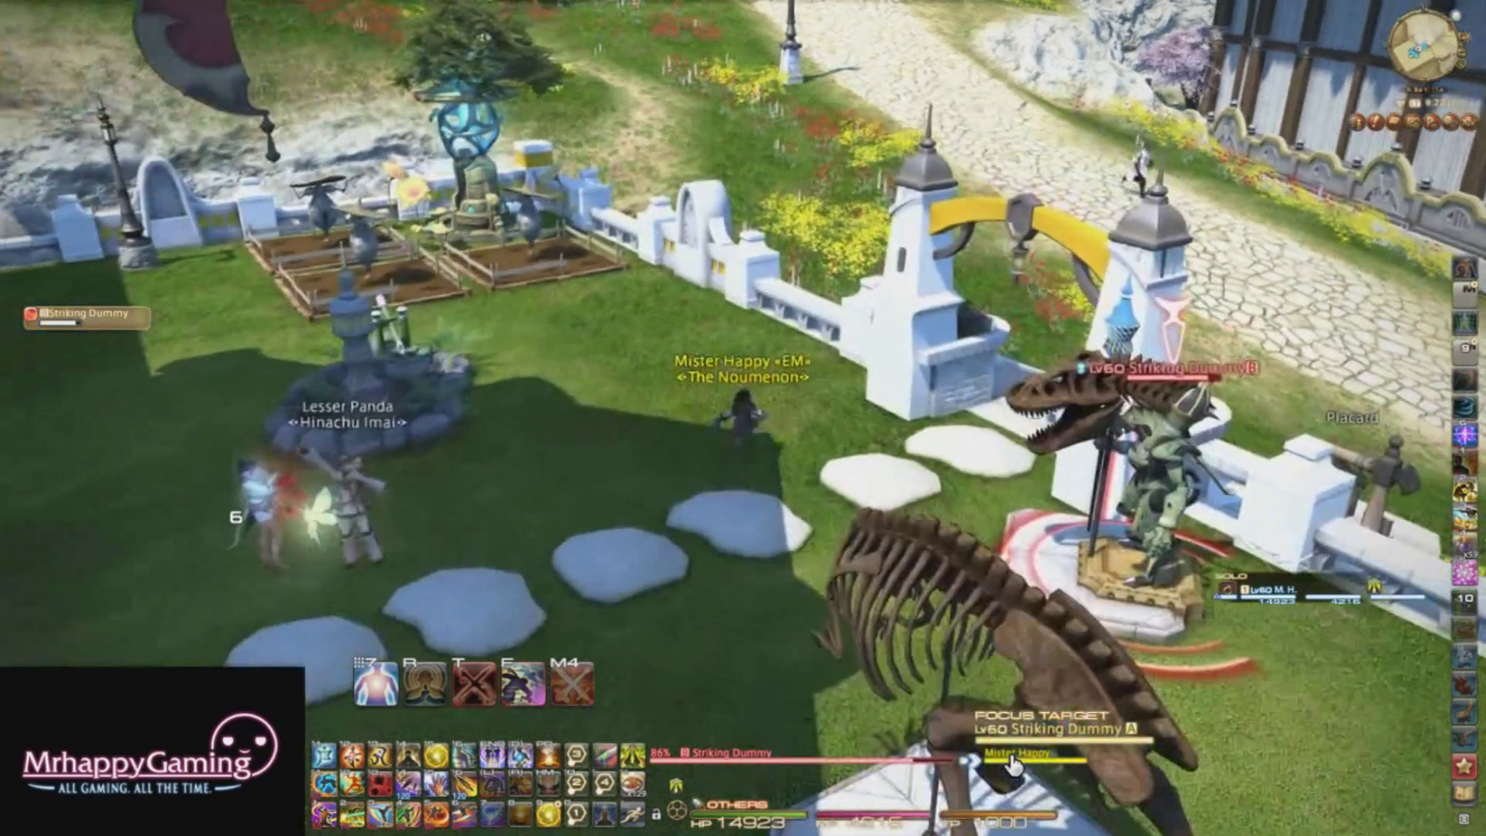
key(a)
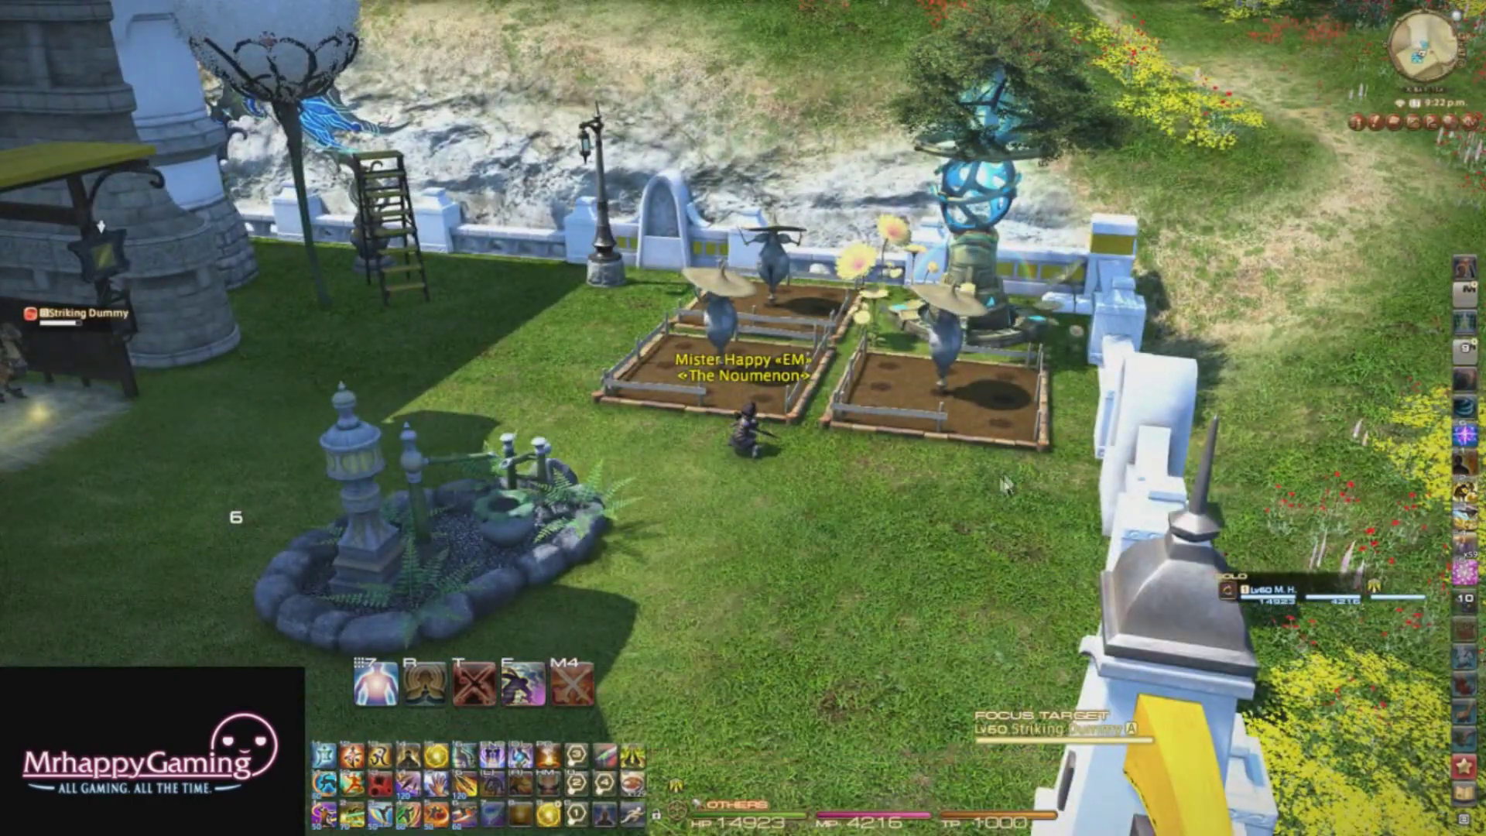
Raise the Focus Target Bar slightly to clear the end of the Target Bar, and save the HUD layout.
key(Escape)
click(890, 337)
drag(1061, 719, 1057, 697)
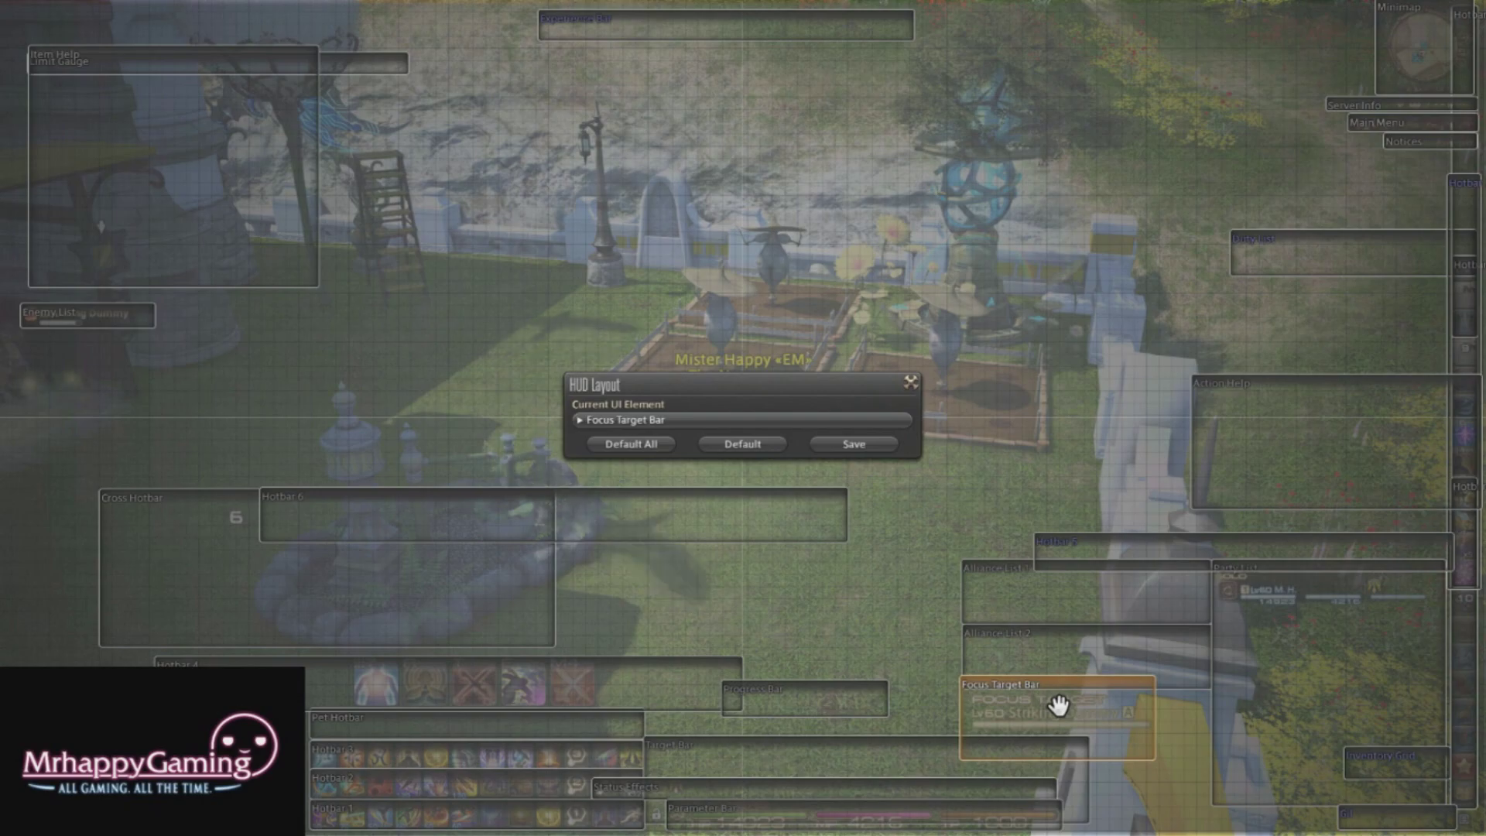
click(852, 441)
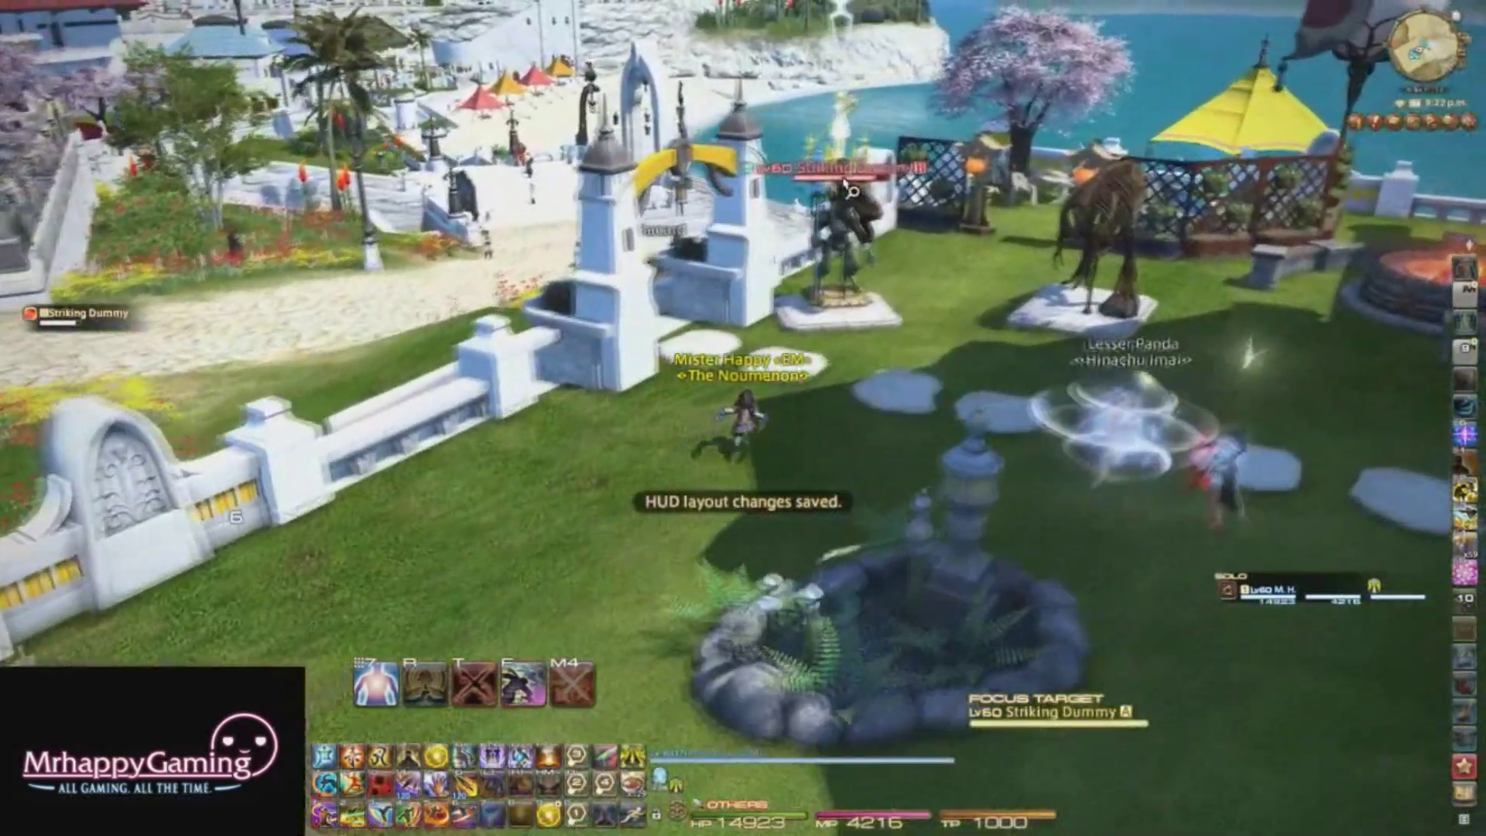
Run behind the house, target the striking dummy by the wall, and attack it to check the target and focus bars with status effects.
key(w)
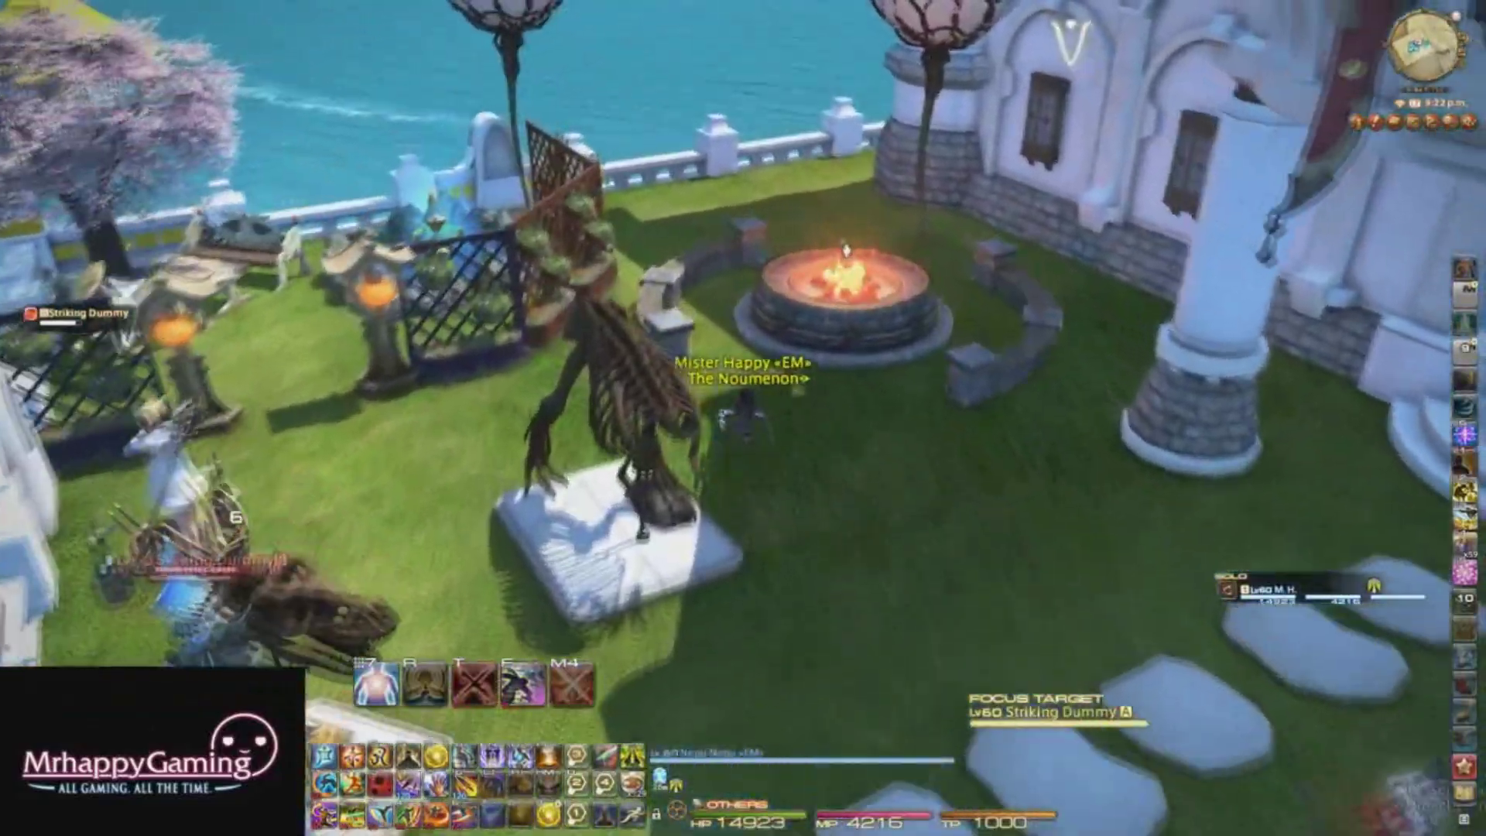
key(w)
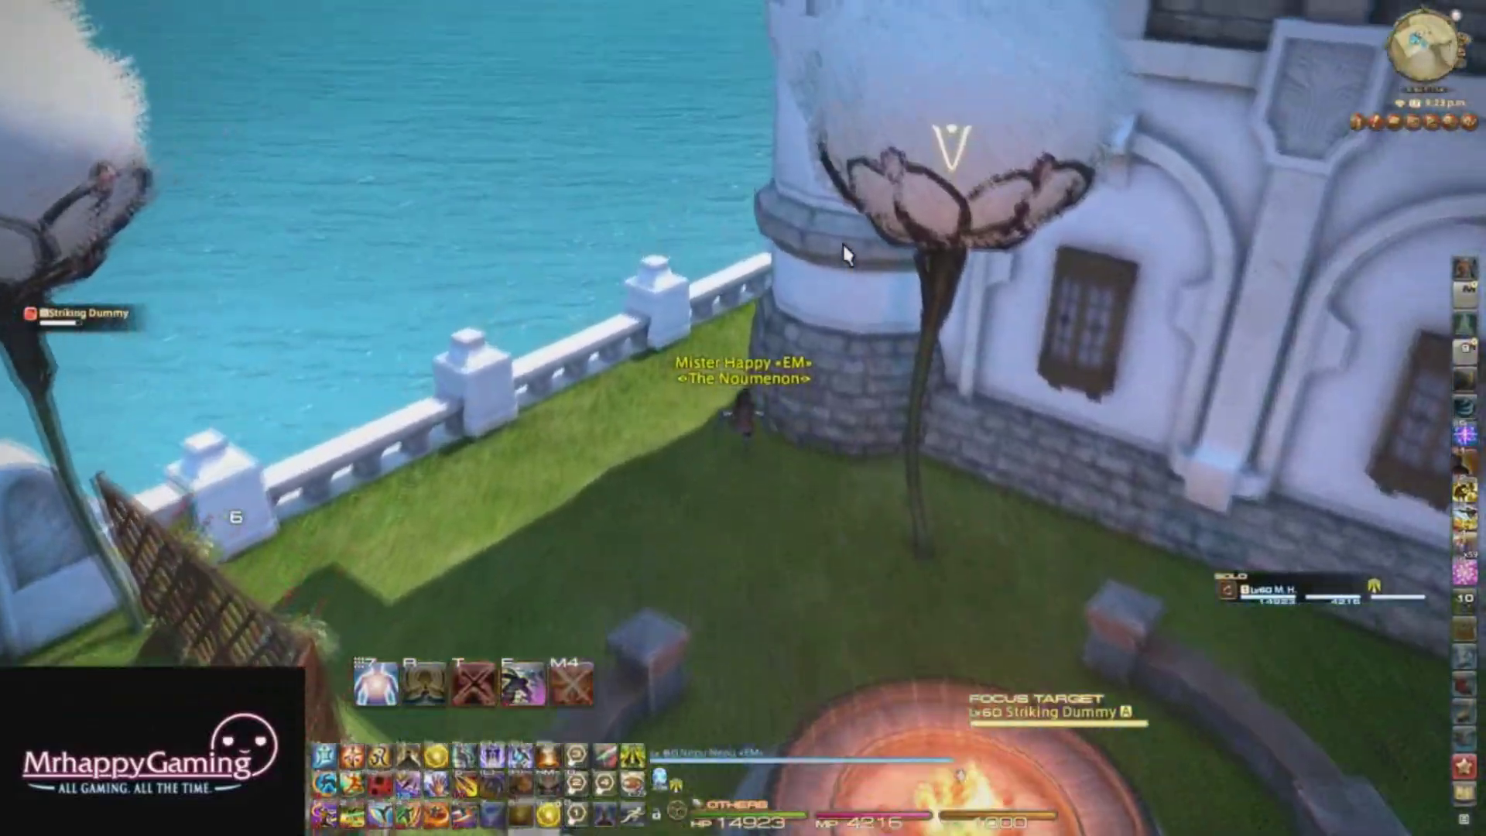
key(w)
key(Tab)
drag(842, 252, 1161, 252)
key(1)
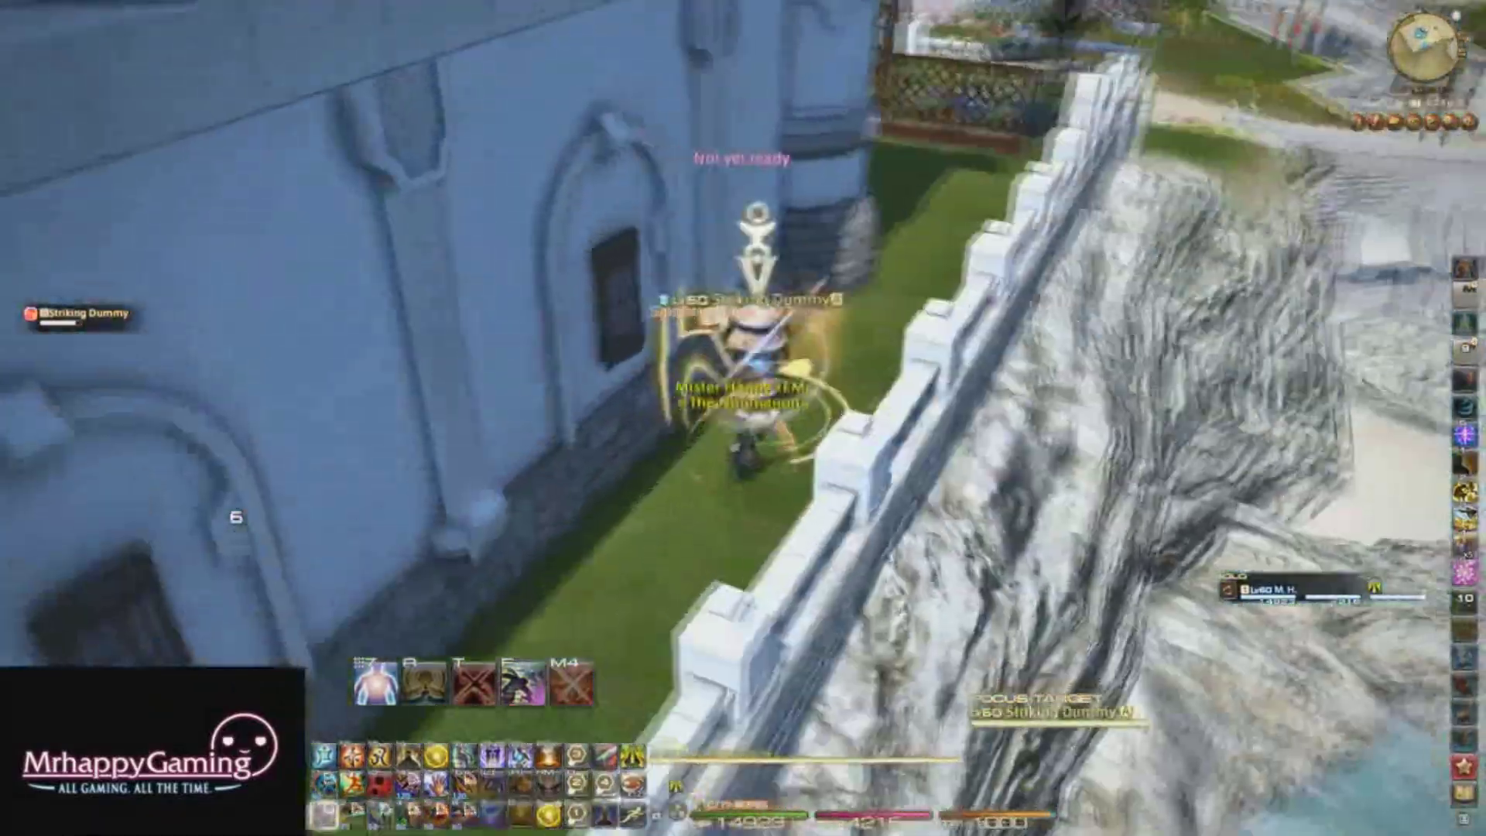
key(Right)
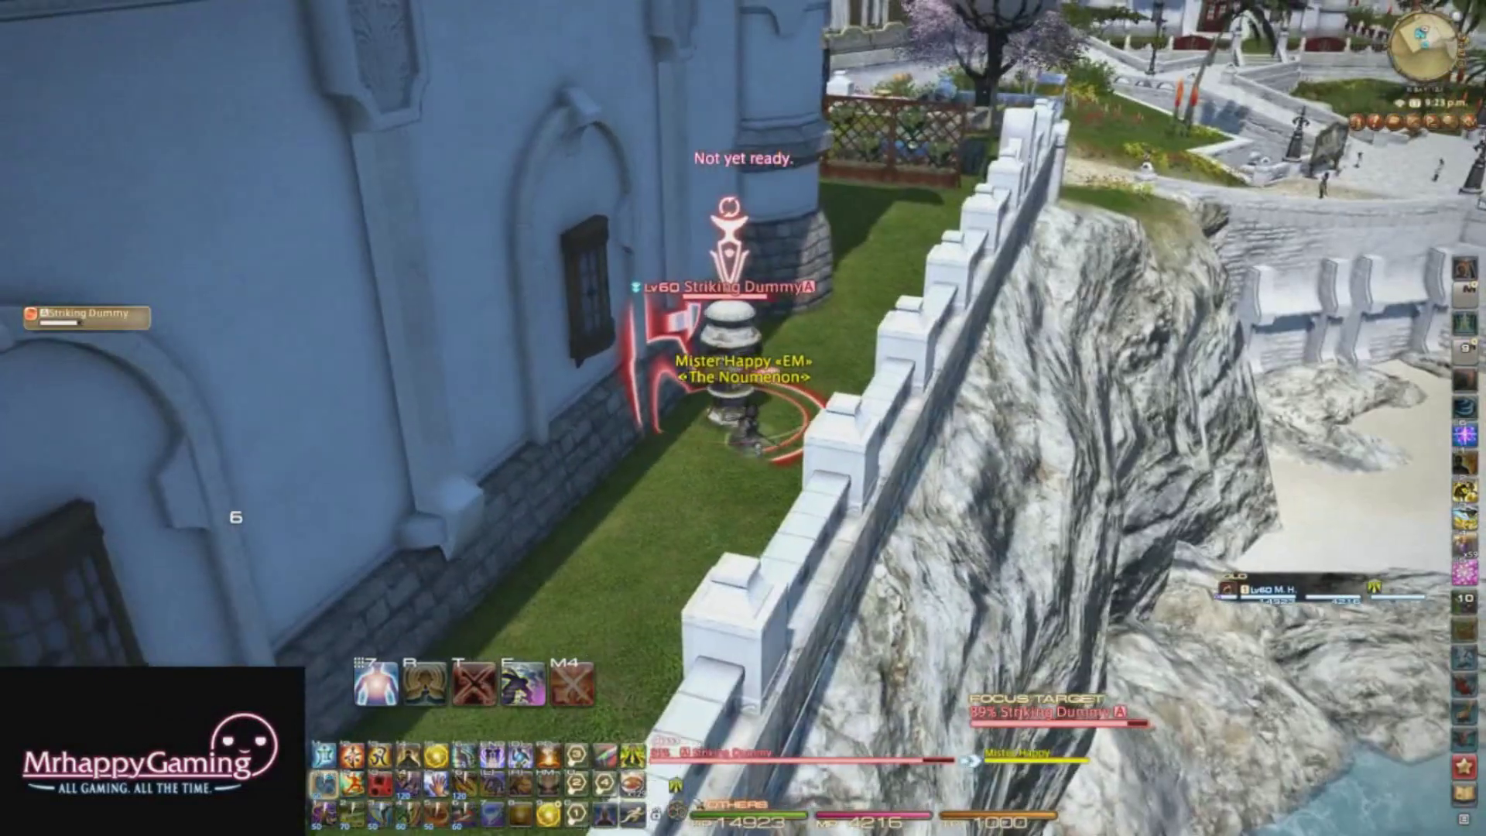
drag(857, 263, 967, 263)
key(2)
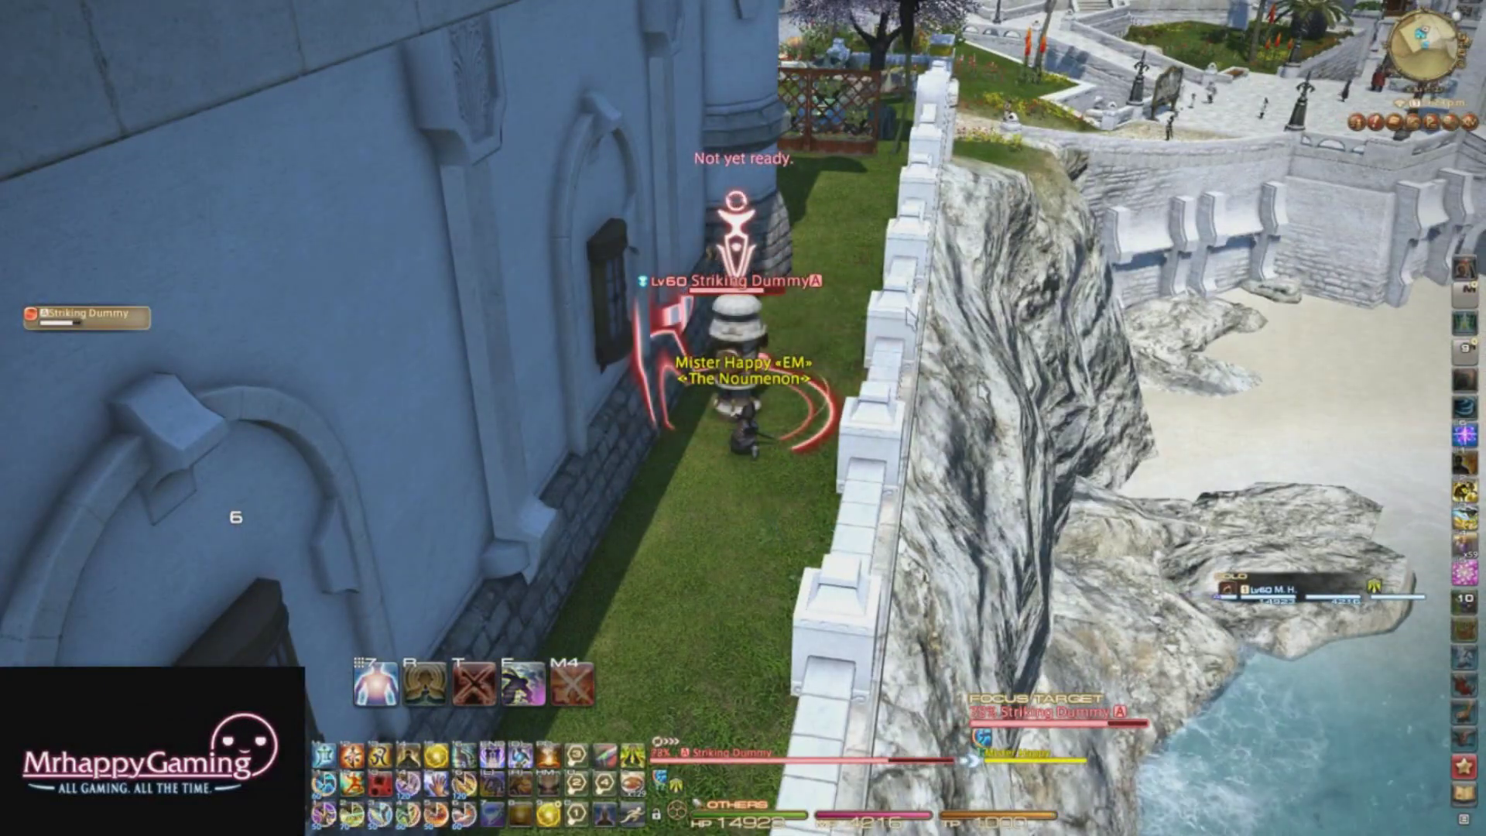
Reopen the HUD layout and scale the Focus Target Bar down.
key(Escape)
click(925, 331)
click(1045, 684)
key(ctrl+Home)
key(ctrl+Home)
key(ctrl+Home)
key(ctrl+Home)
scroll(1056, 718, up, 1)
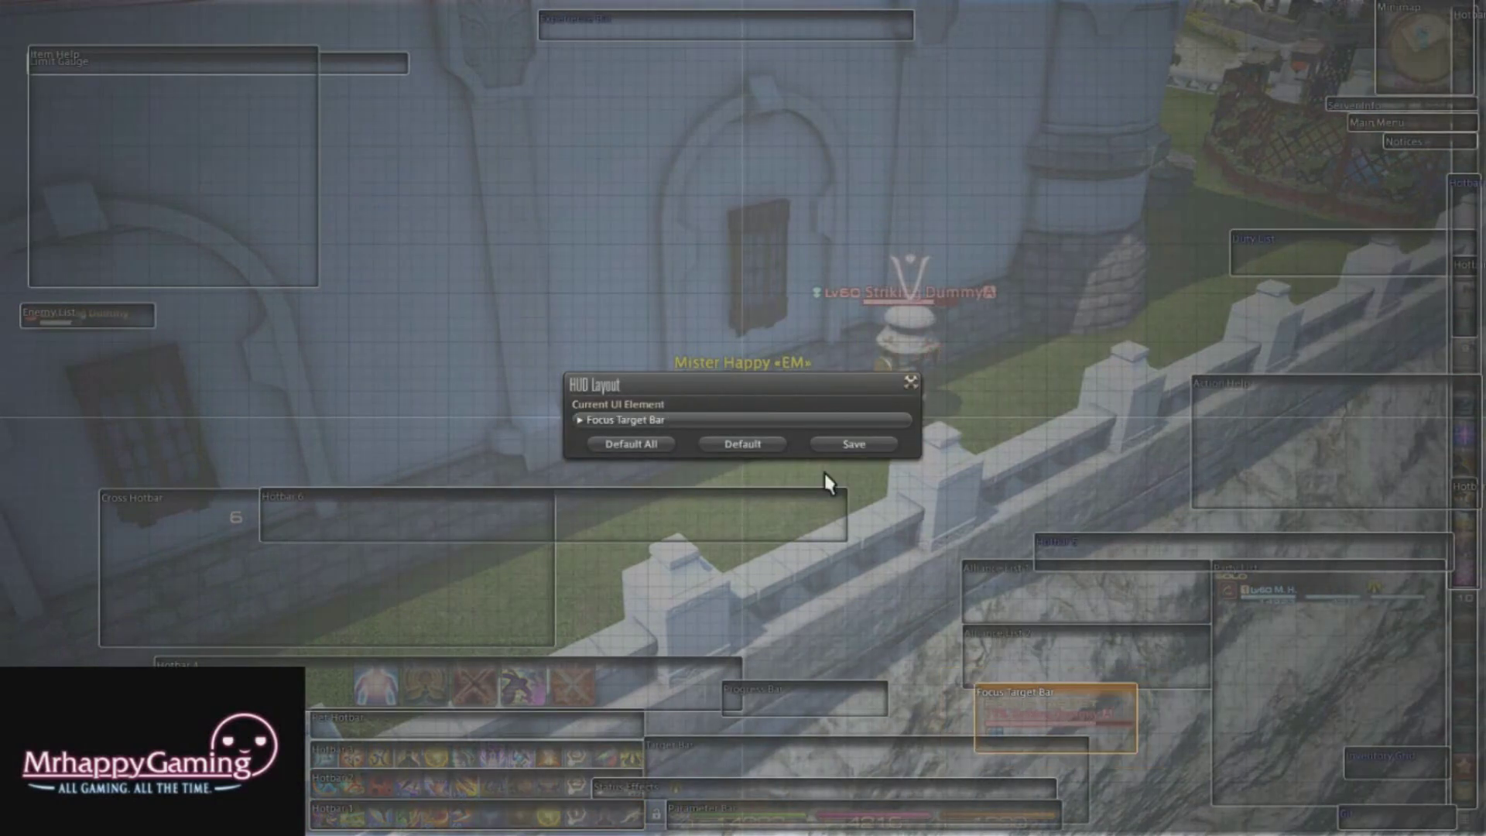
Shift the Focus Target Bar slightly left to line up with the left edge of the alliance lists, and save the HUD layout.
drag(1029, 706, 1022, 706)
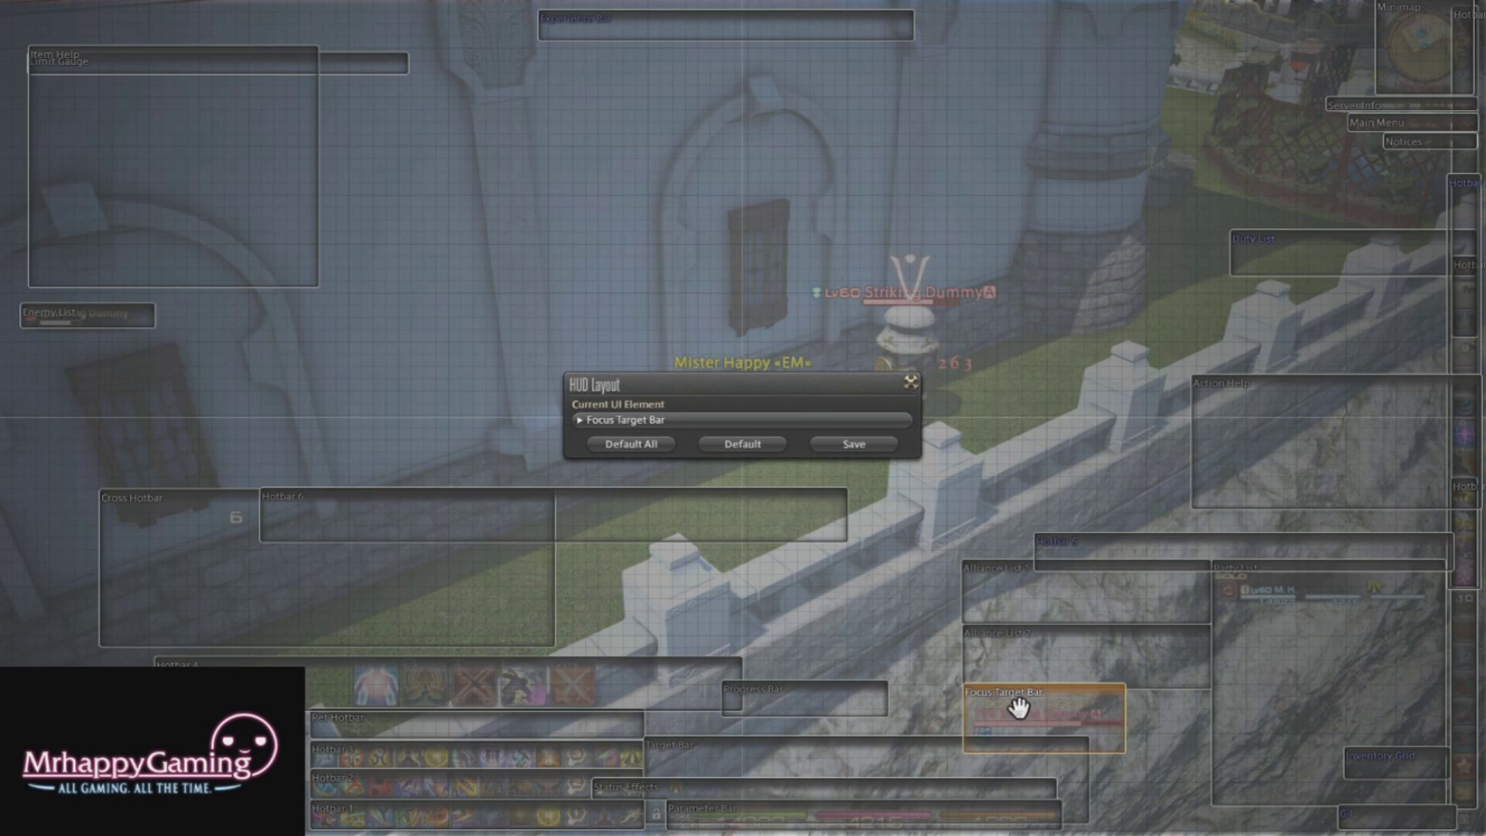
click(885, 445)
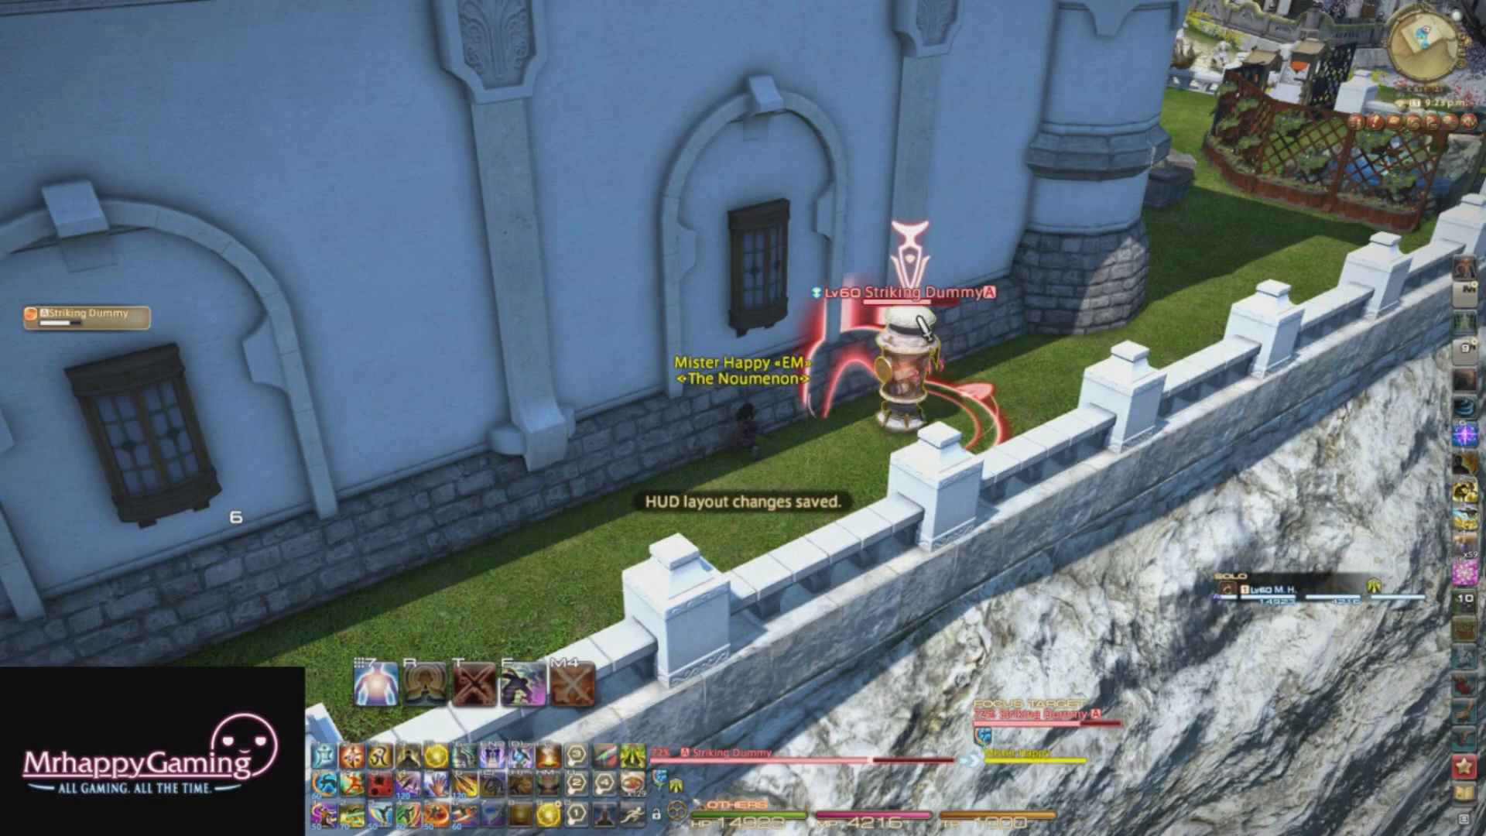
key(Escape)
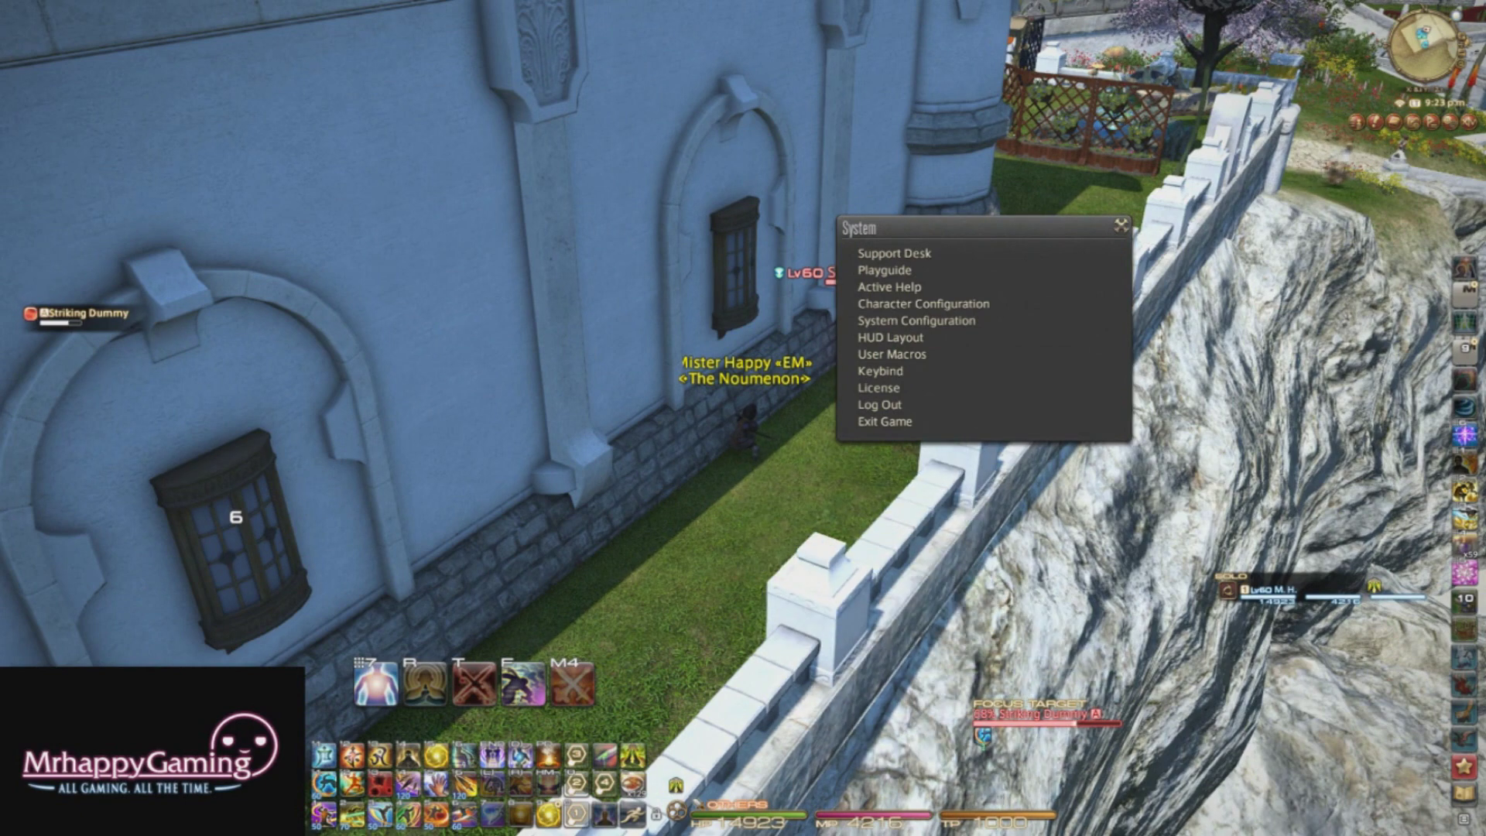
click(890, 354)
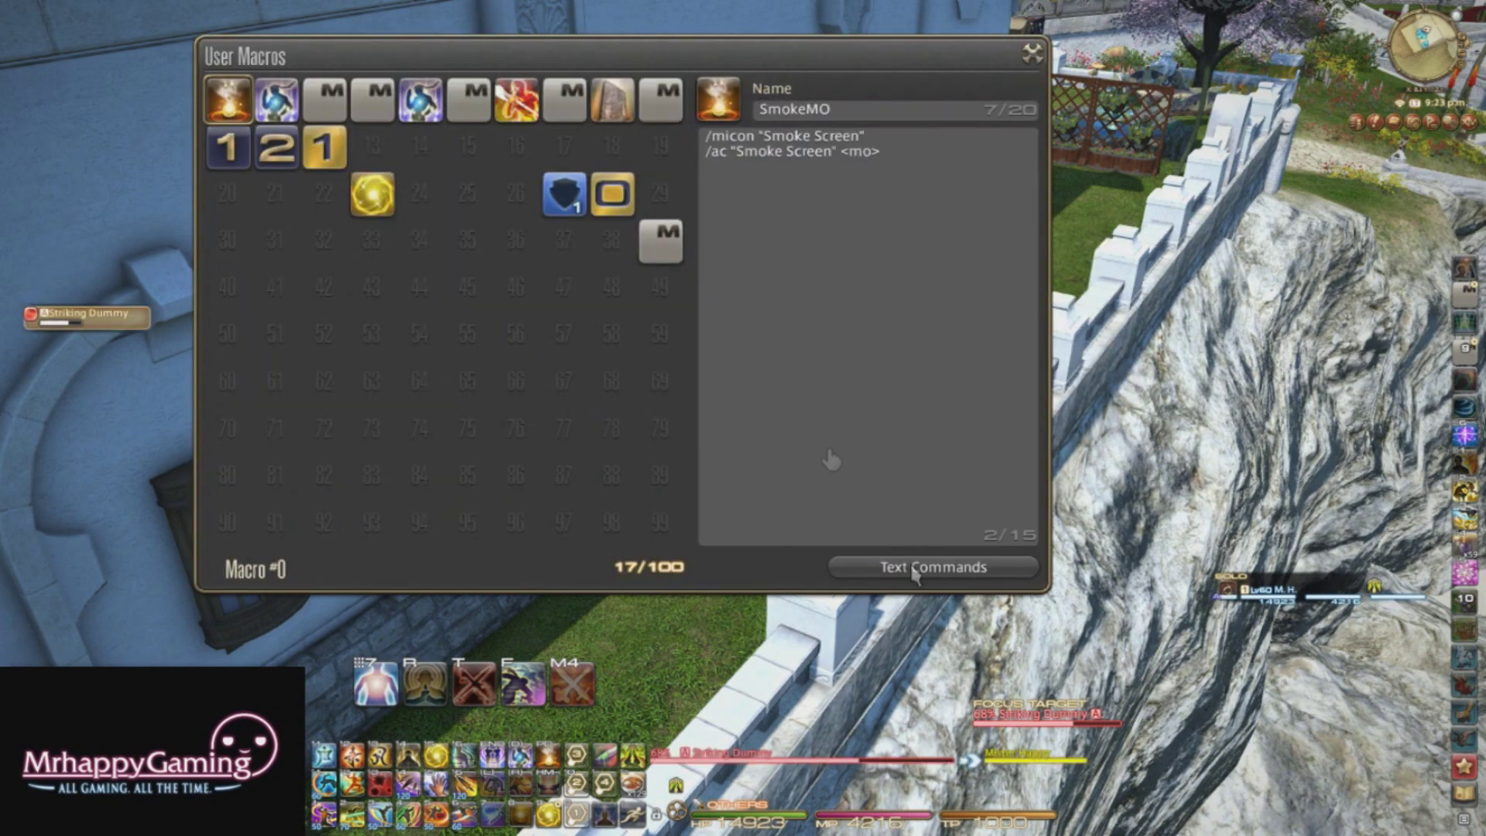
key(Escape)
Reopen the HUD layout, nudge the Focus Target Bar slightly upward, and save the layout.
key(Escape)
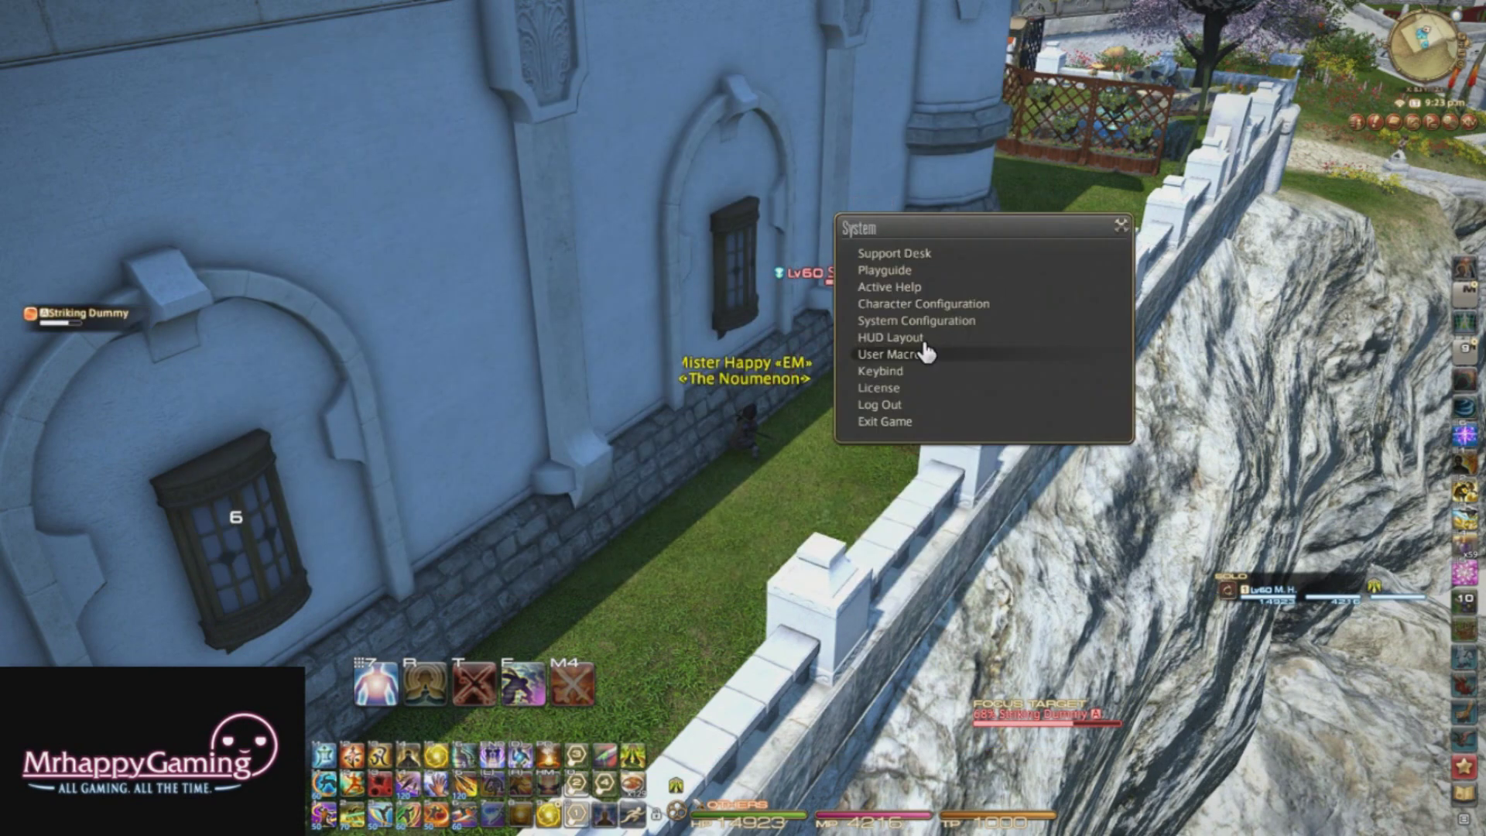
click(890, 338)
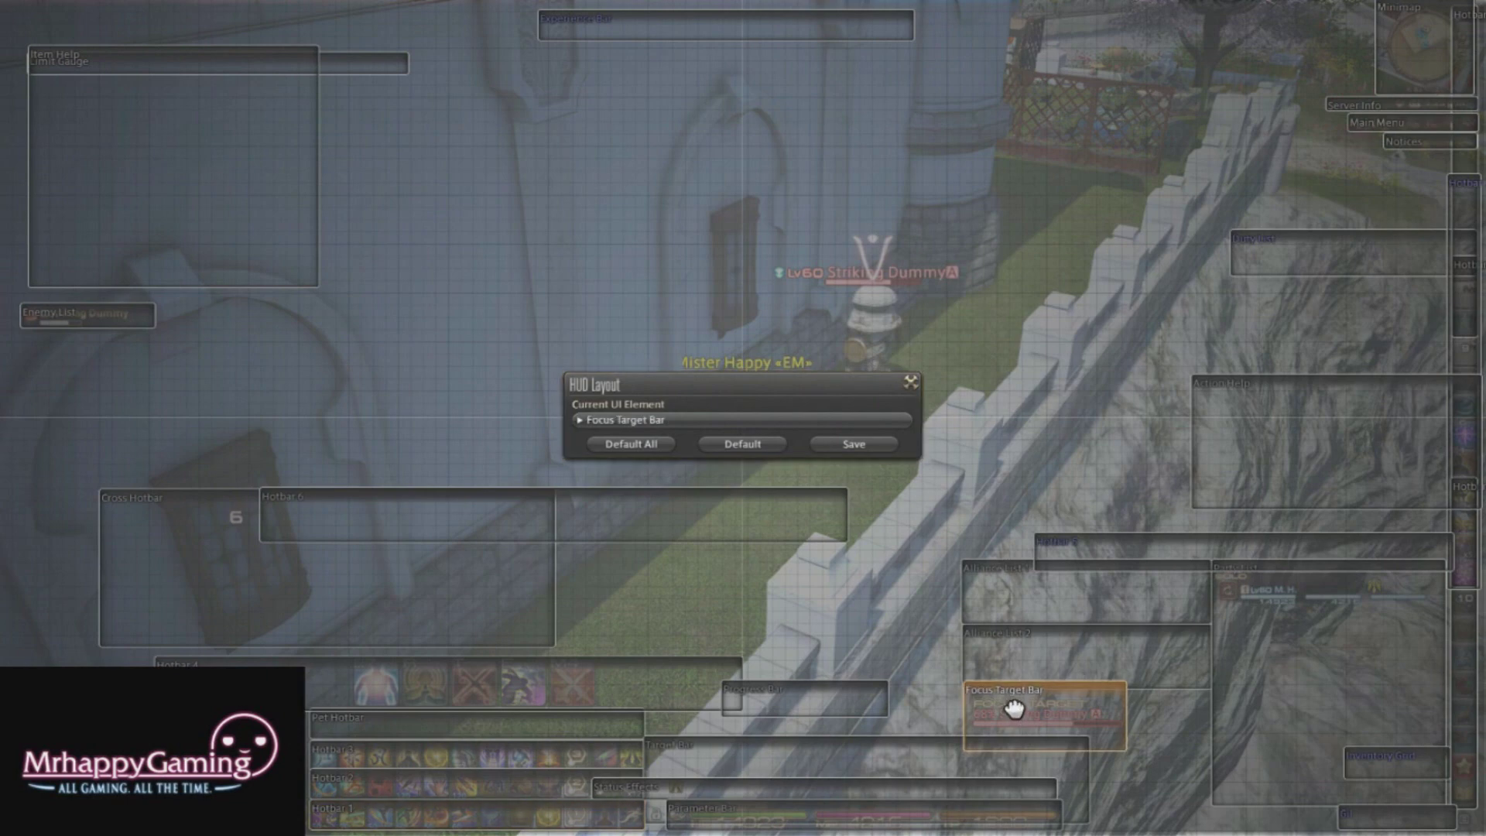
drag(1014, 697, 1010, 694)
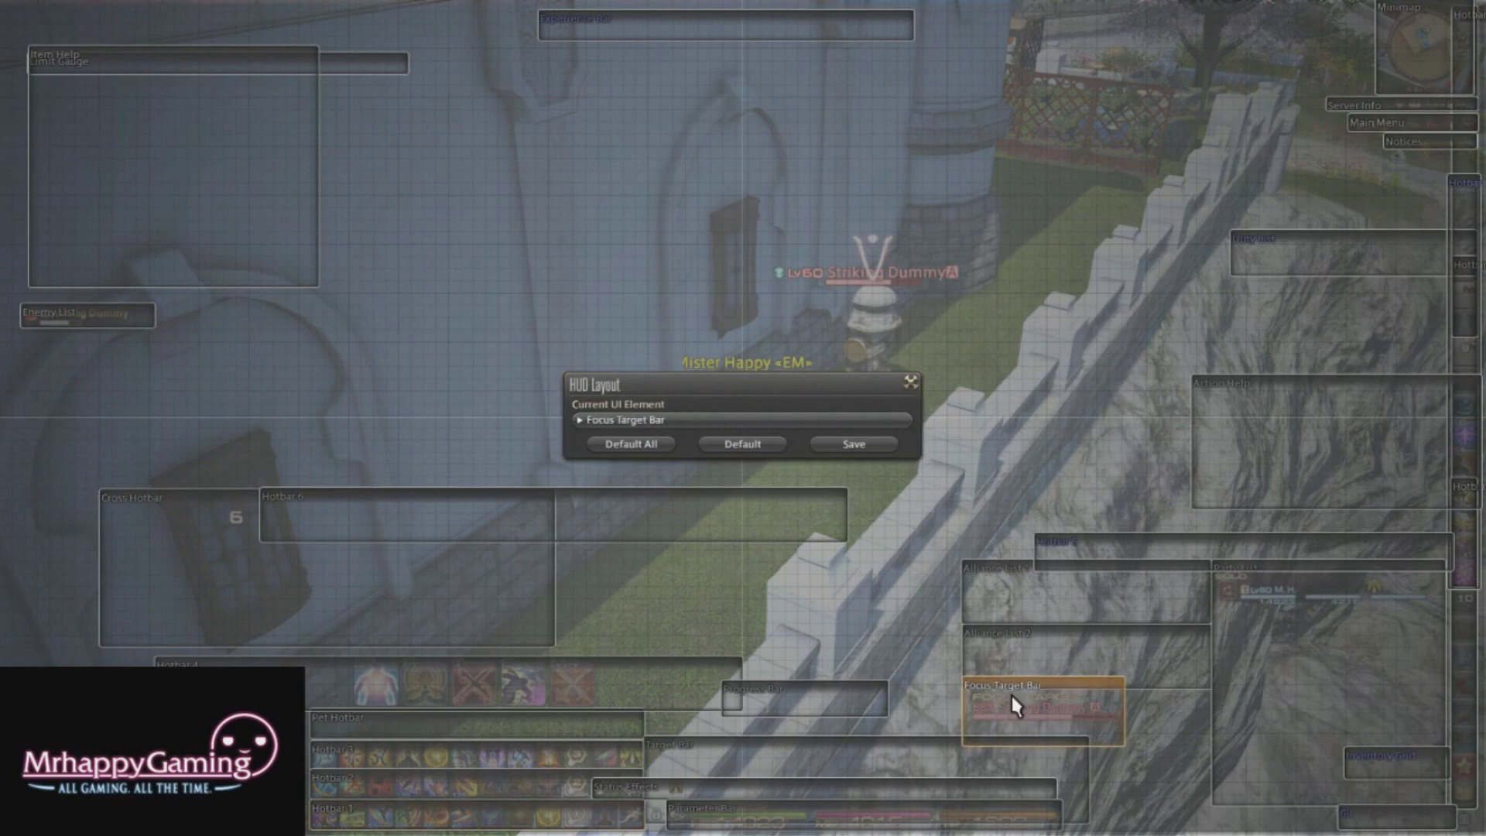
click(840, 441)
Target and attack the striking dummy, then run past it to check the spacing of the Focus Target Bar and target bars.
click(872, 256)
key(1)
drag(872, 256, 999, 256)
key(1)
drag(882, 306, 894, 305)
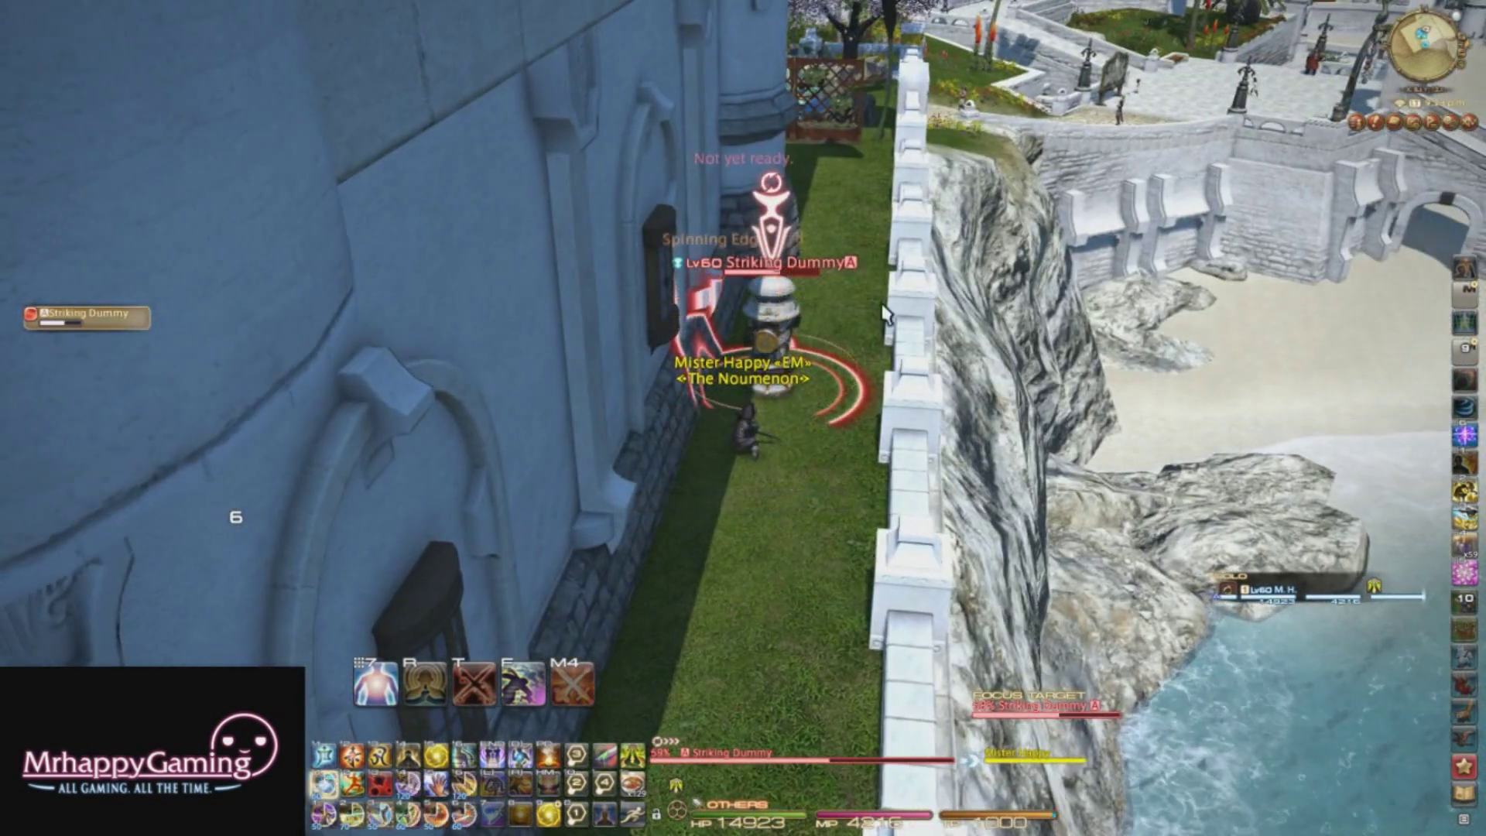
key(ctrl+1)
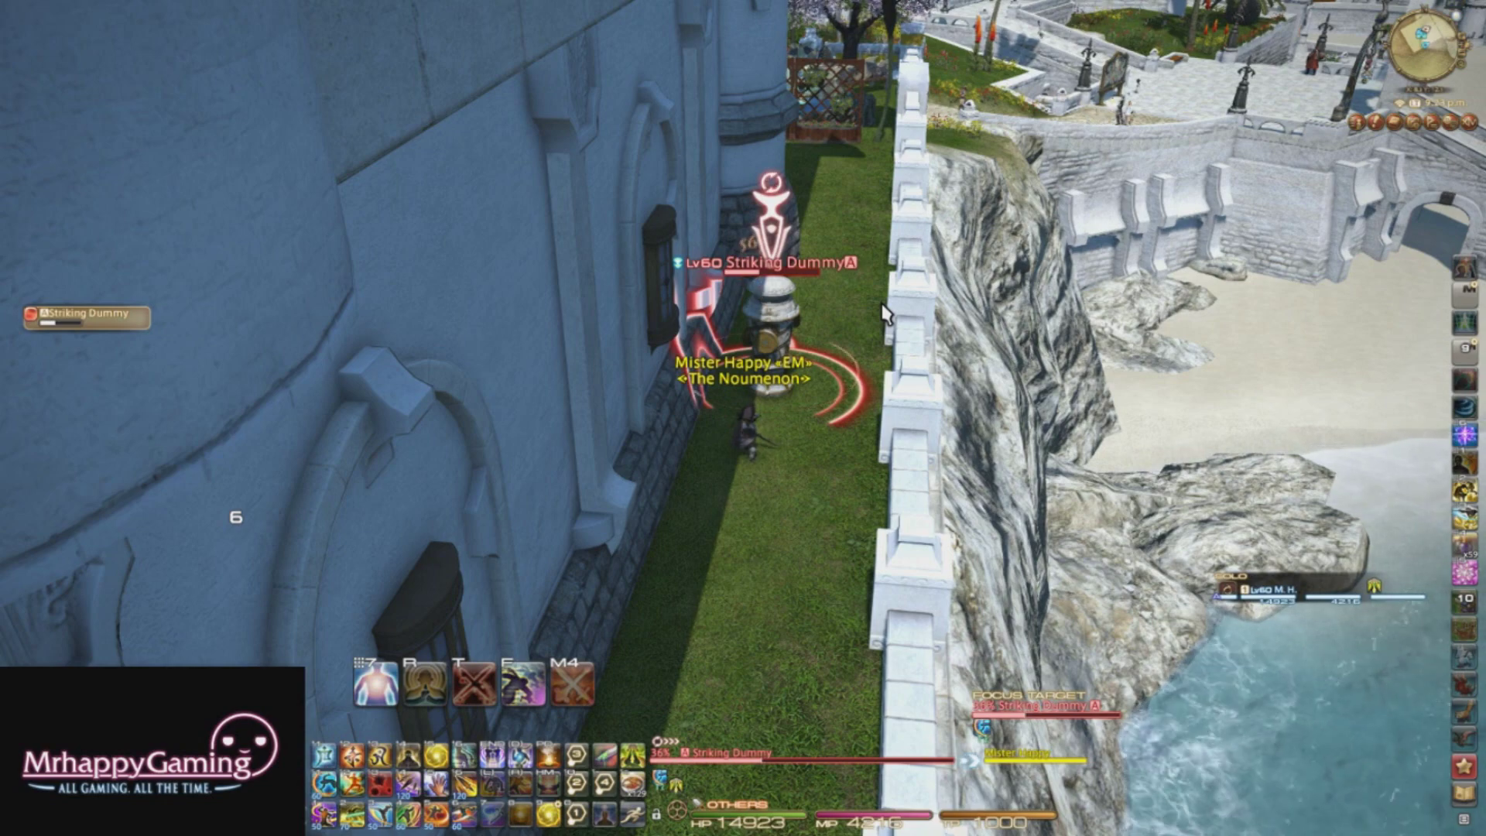
key(w)
key(d)
key(Escape)
drag(887, 314, 542, 313)
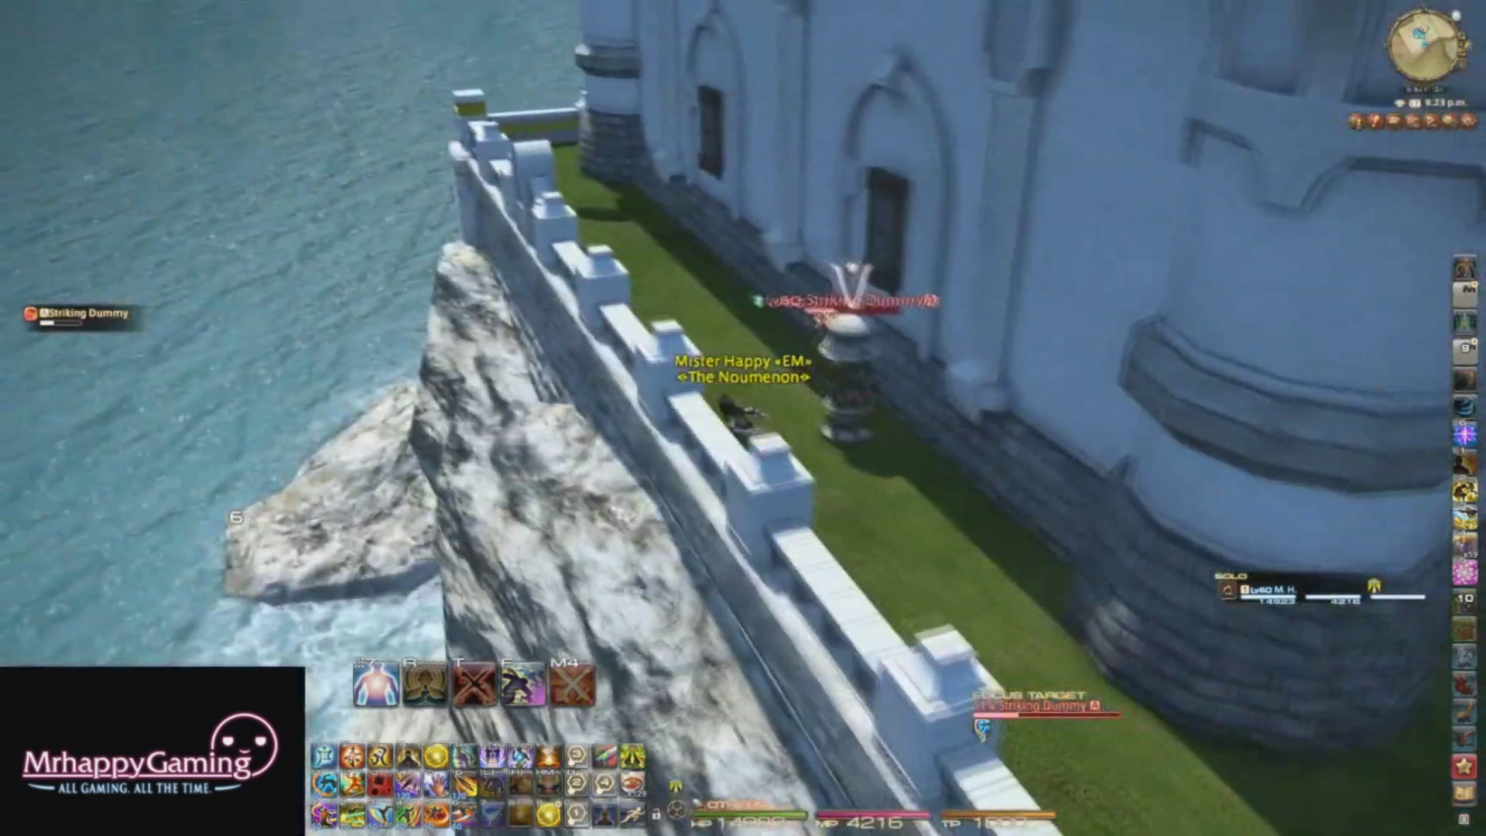
key(w)
mouse_move(925, 208)
mouse_down()
mouse_move(774, 207)
mouse_move(926, 207)
mouse_up()
Move the Enemy List beside the left edge of Alliance List 1 and save the HUD layout.
key(Escape)
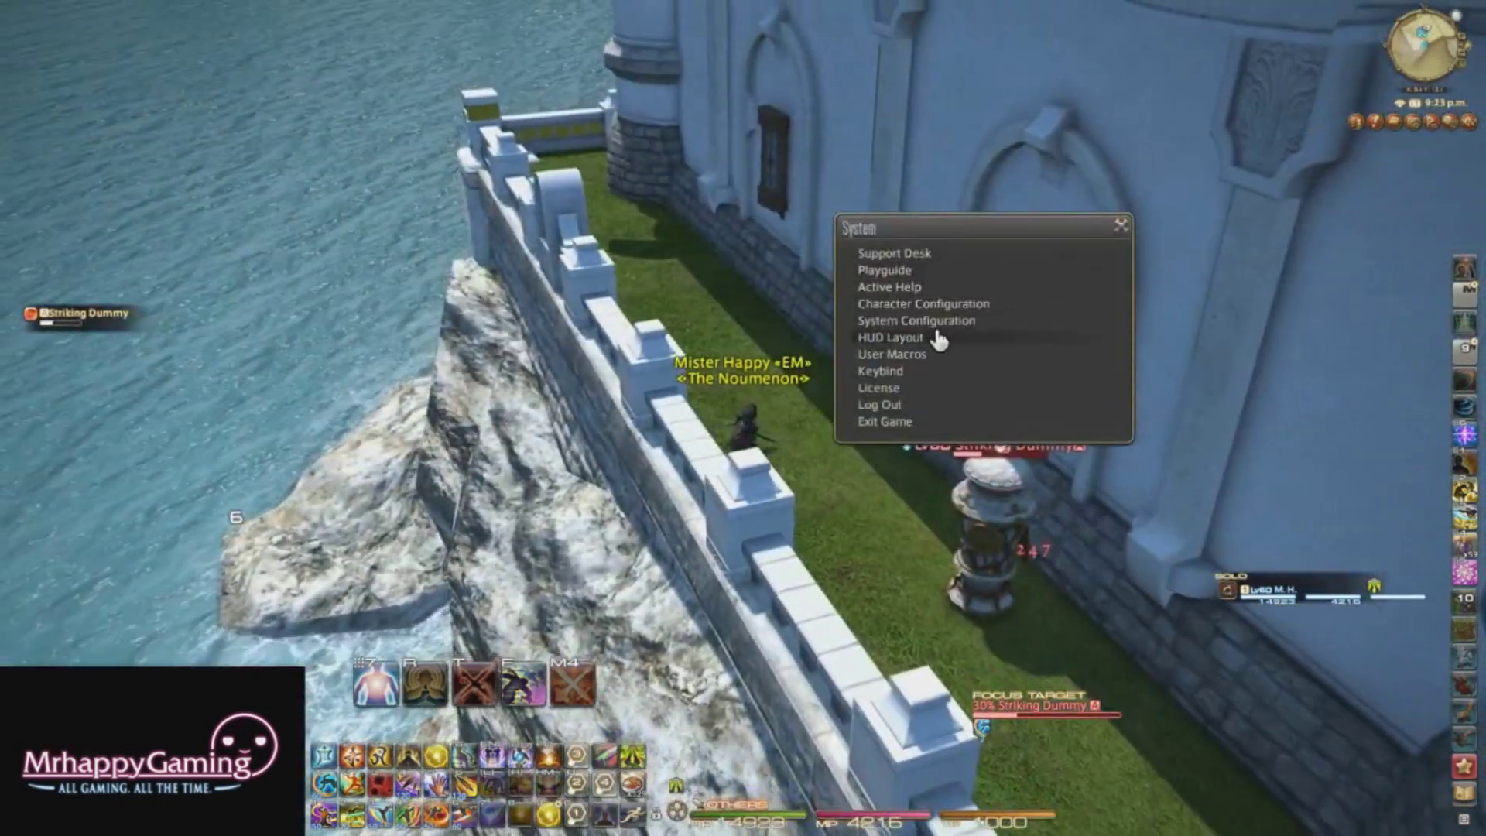
click(922, 336)
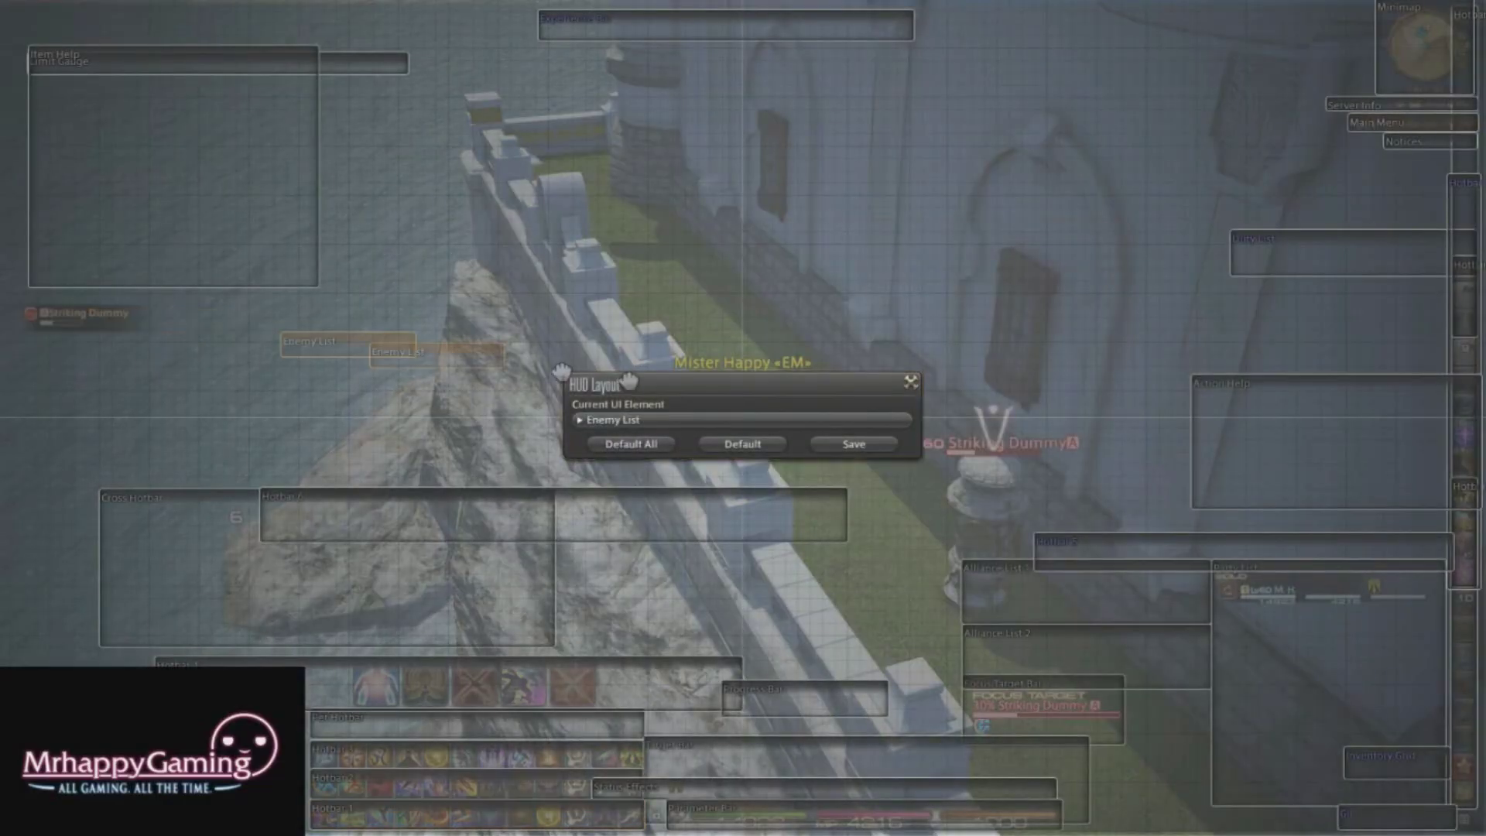
drag(1013, 551, 1024, 539)
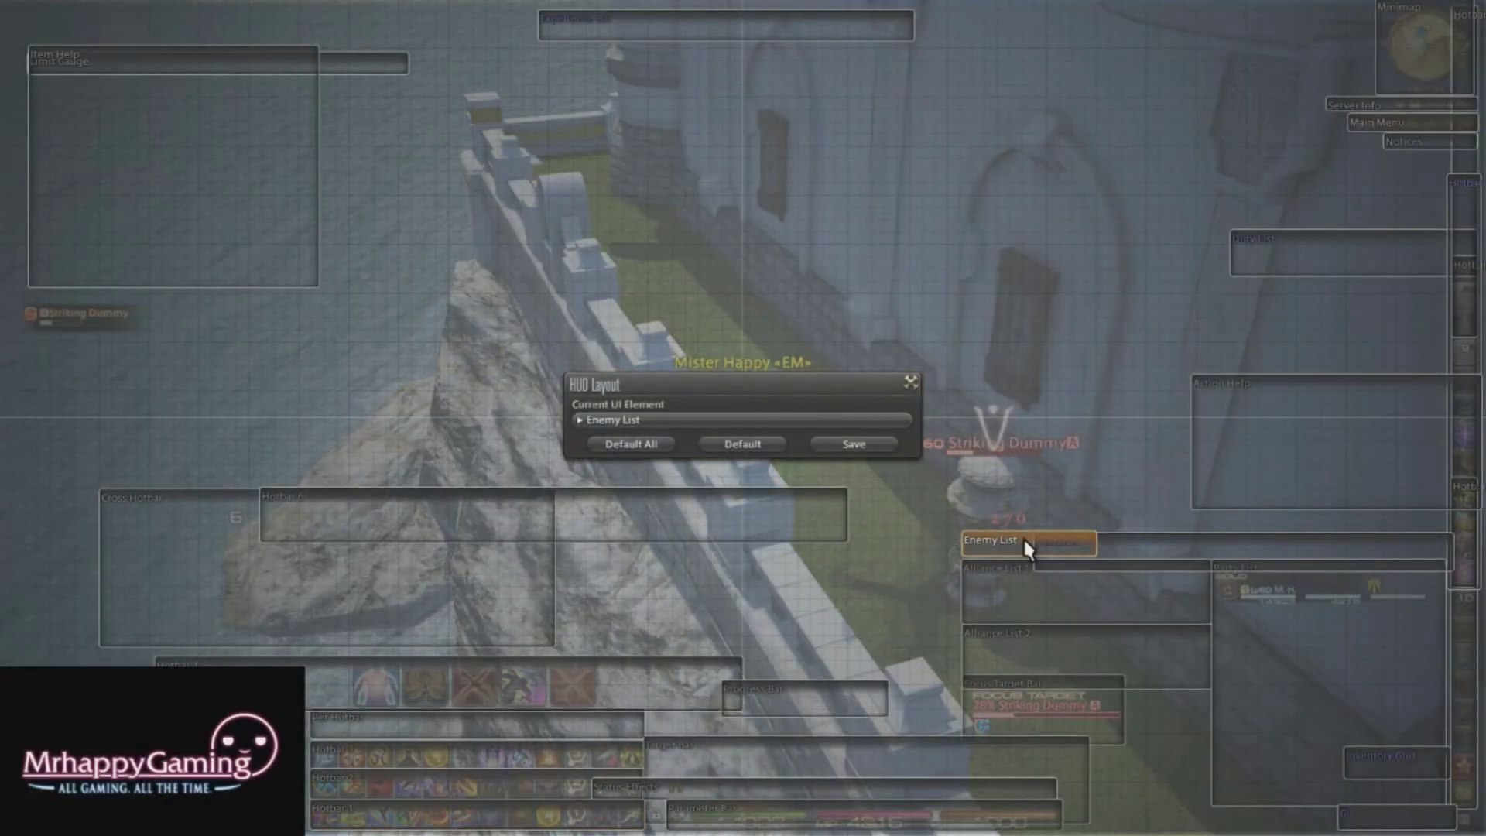
drag(1023, 537, 887, 572)
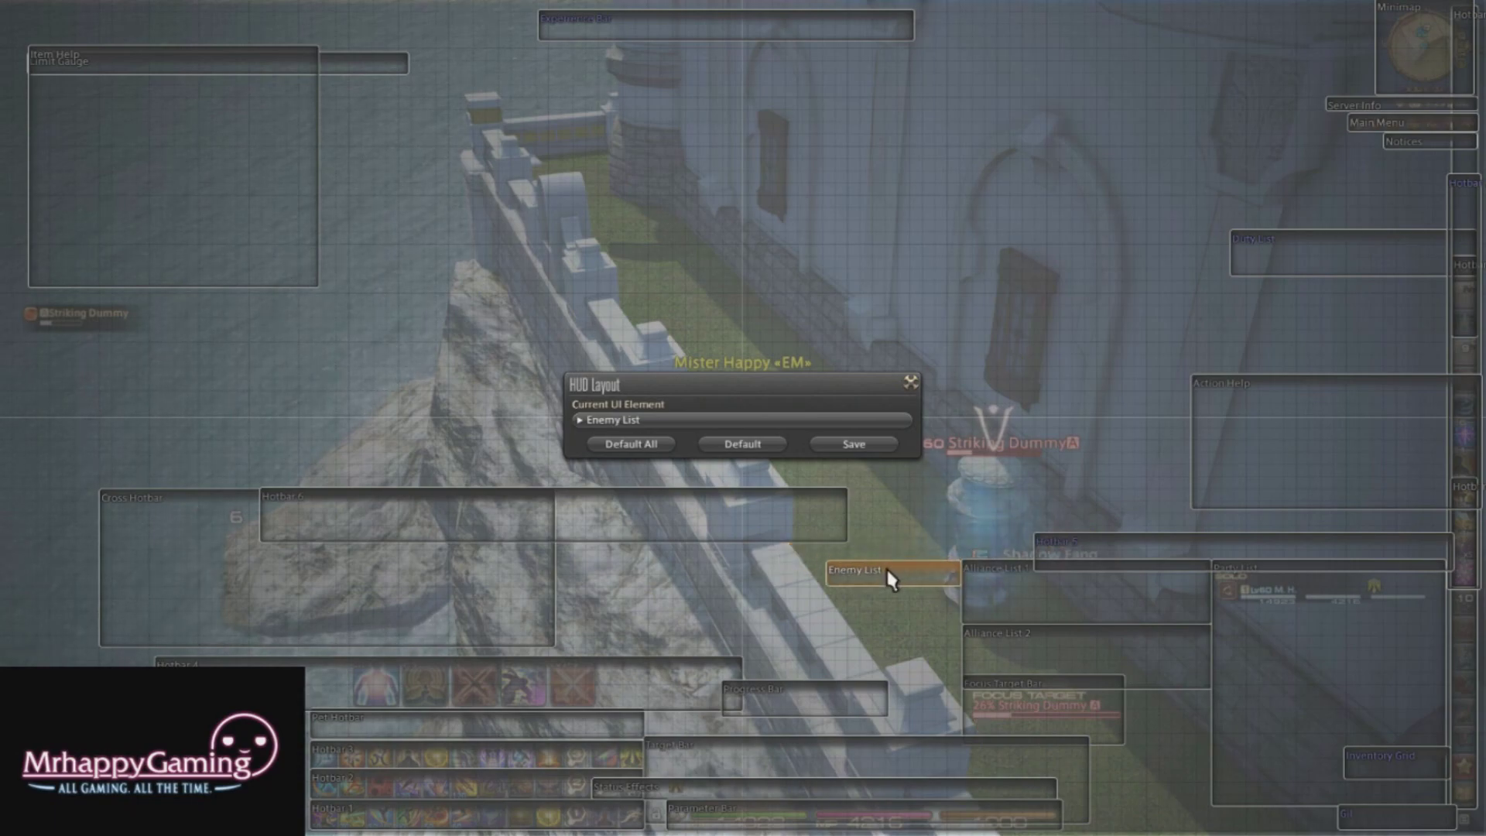
click(854, 444)
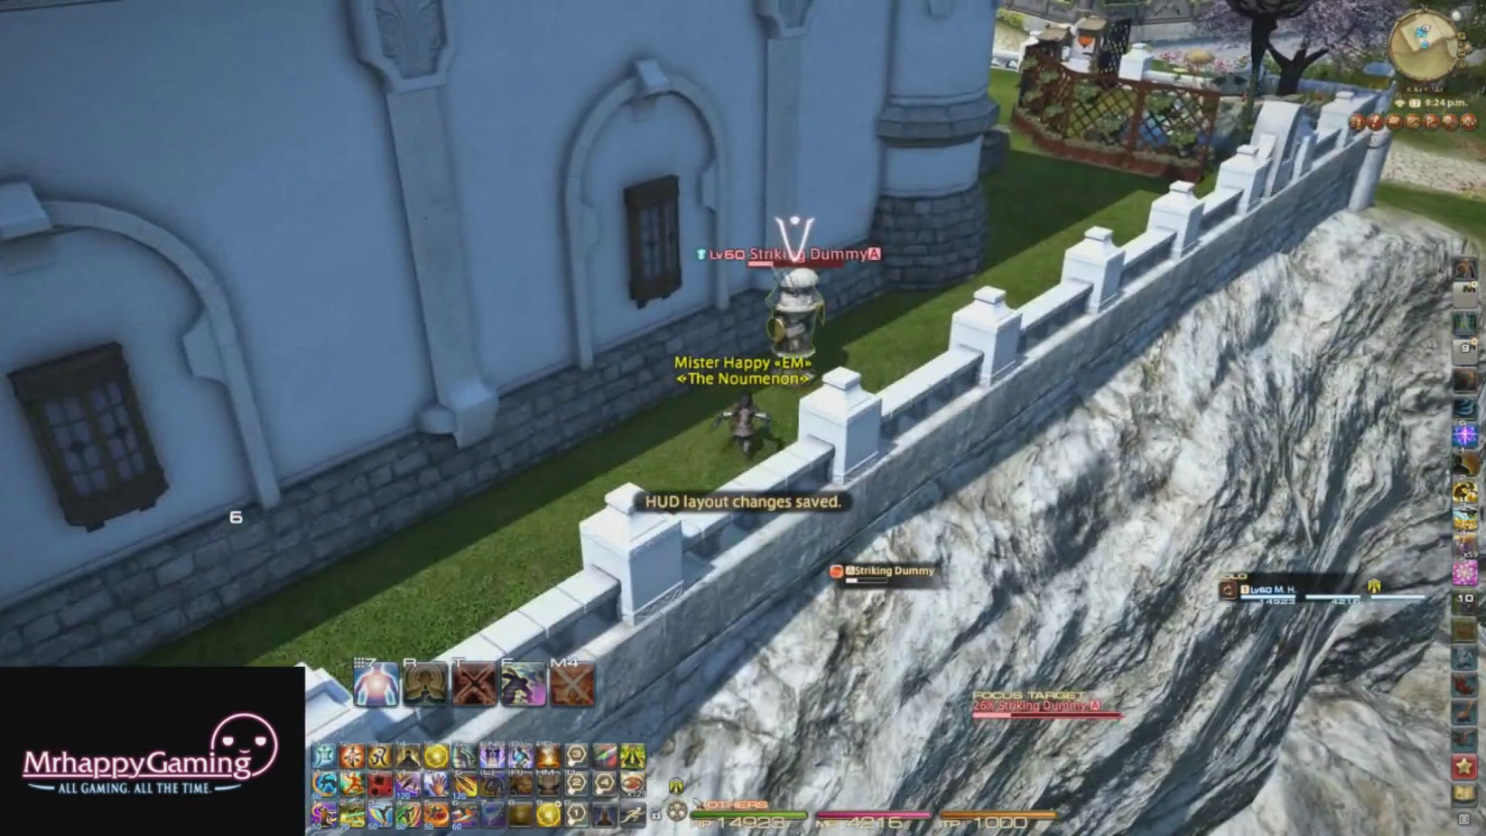
Target the striking dummy and move along the wall to check the Enemy List's placement near the target bars.
click(799, 310)
drag(799, 310, 830, 303)
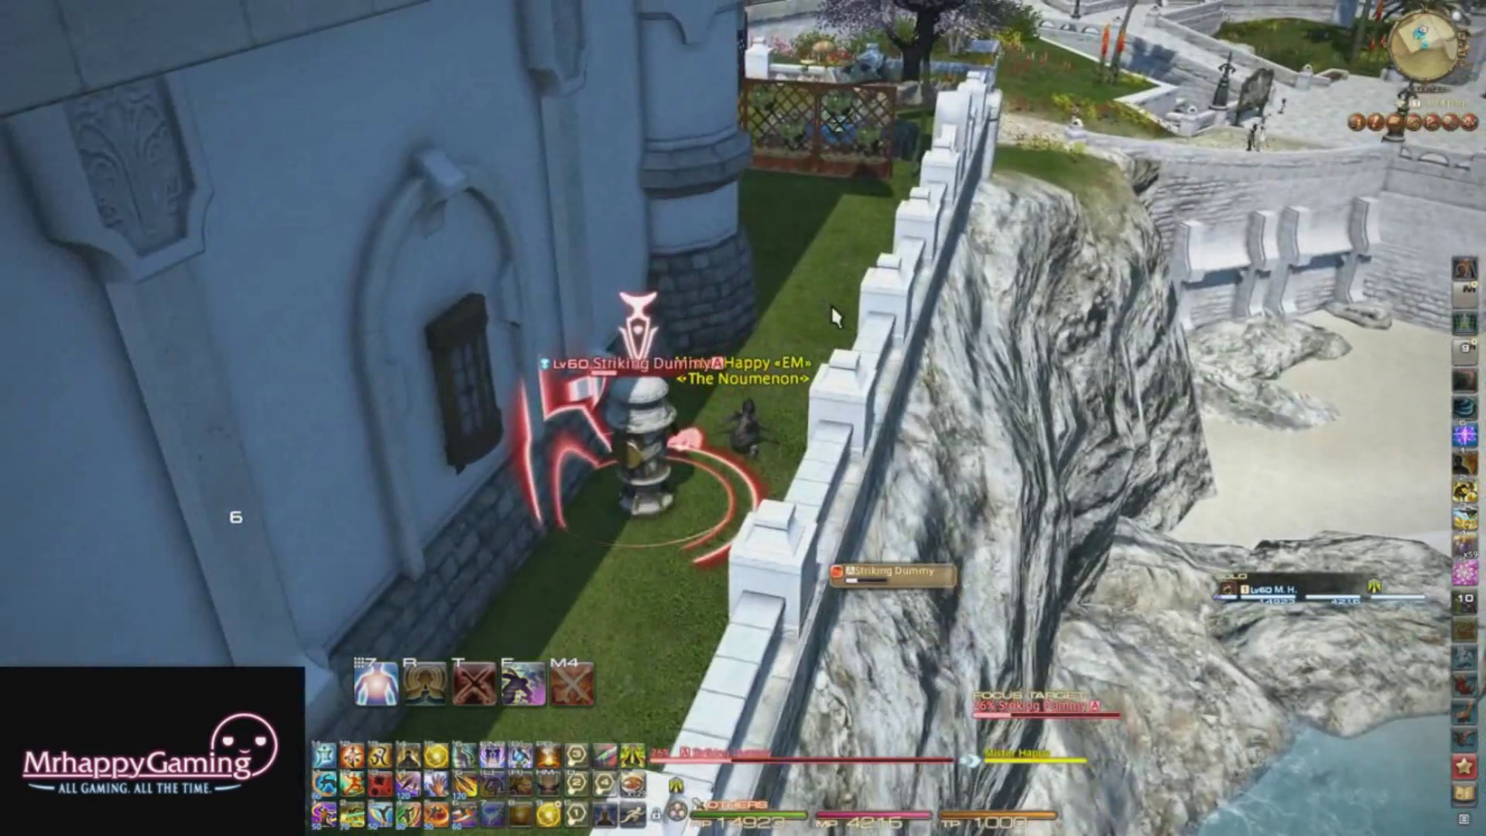
key(w)
key(Escape)
Move the Enemy List onto the right end of Alliance List 1, directly against the Party List, and save the HUD layout.
key(Escape)
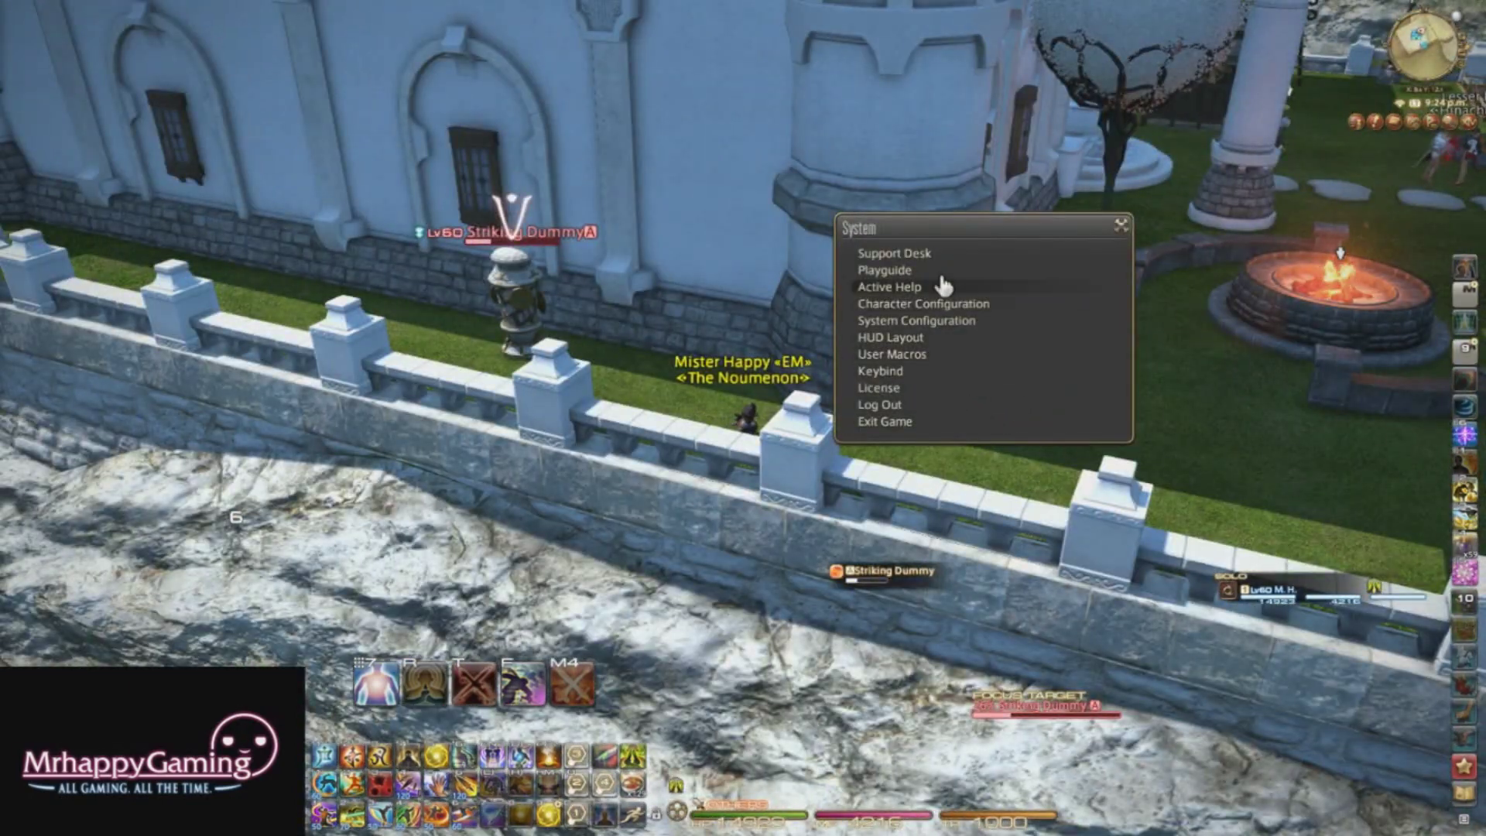
click(932, 345)
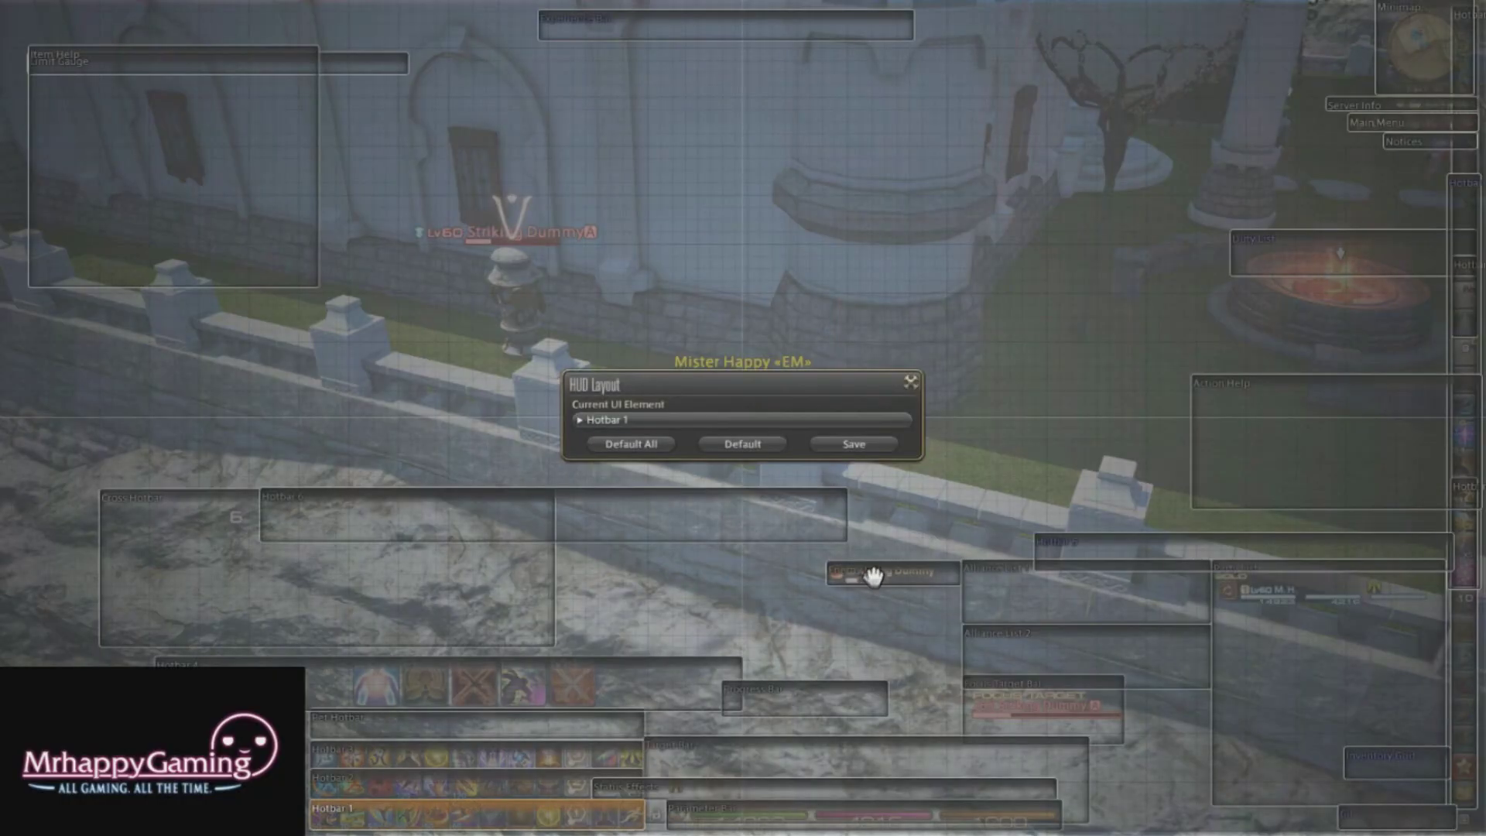
click(1103, 579)
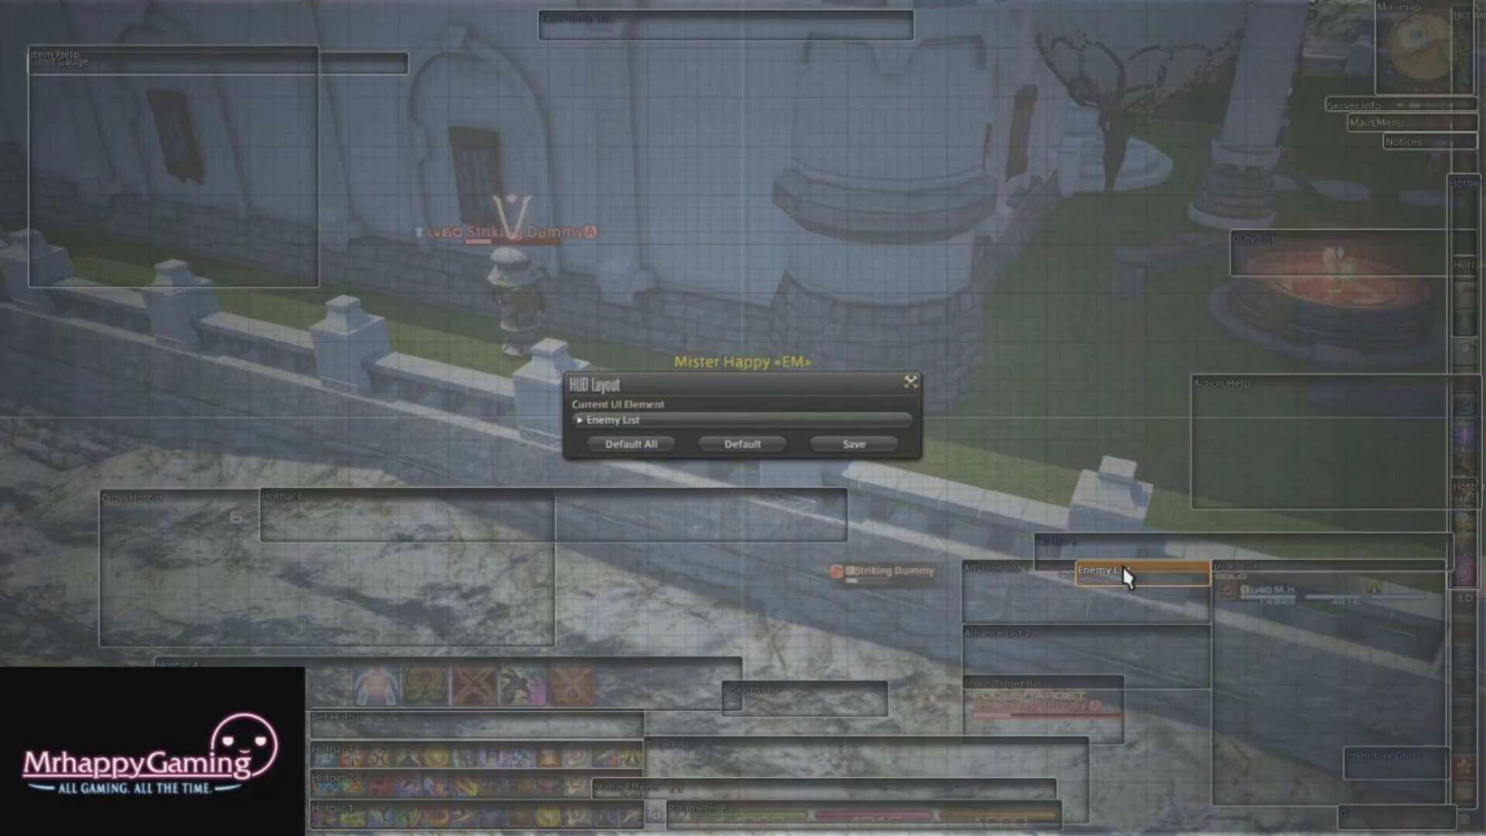
click(854, 444)
Reopen the HUD layout, raise the Party List slightly to line up with the Enemy List, and save.
drag(973, 359, 972, 359)
key(Escape)
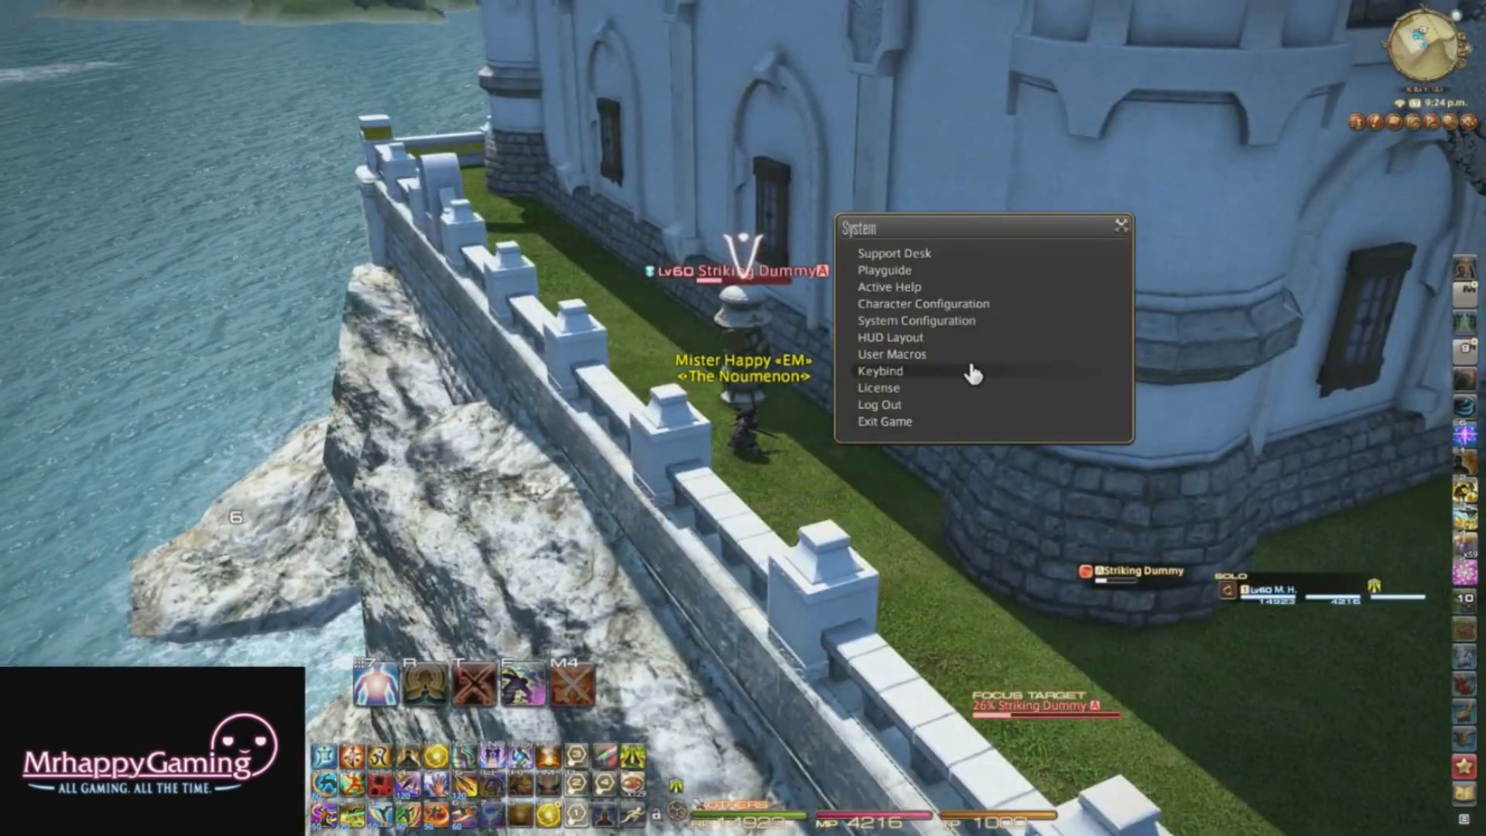
click(890, 337)
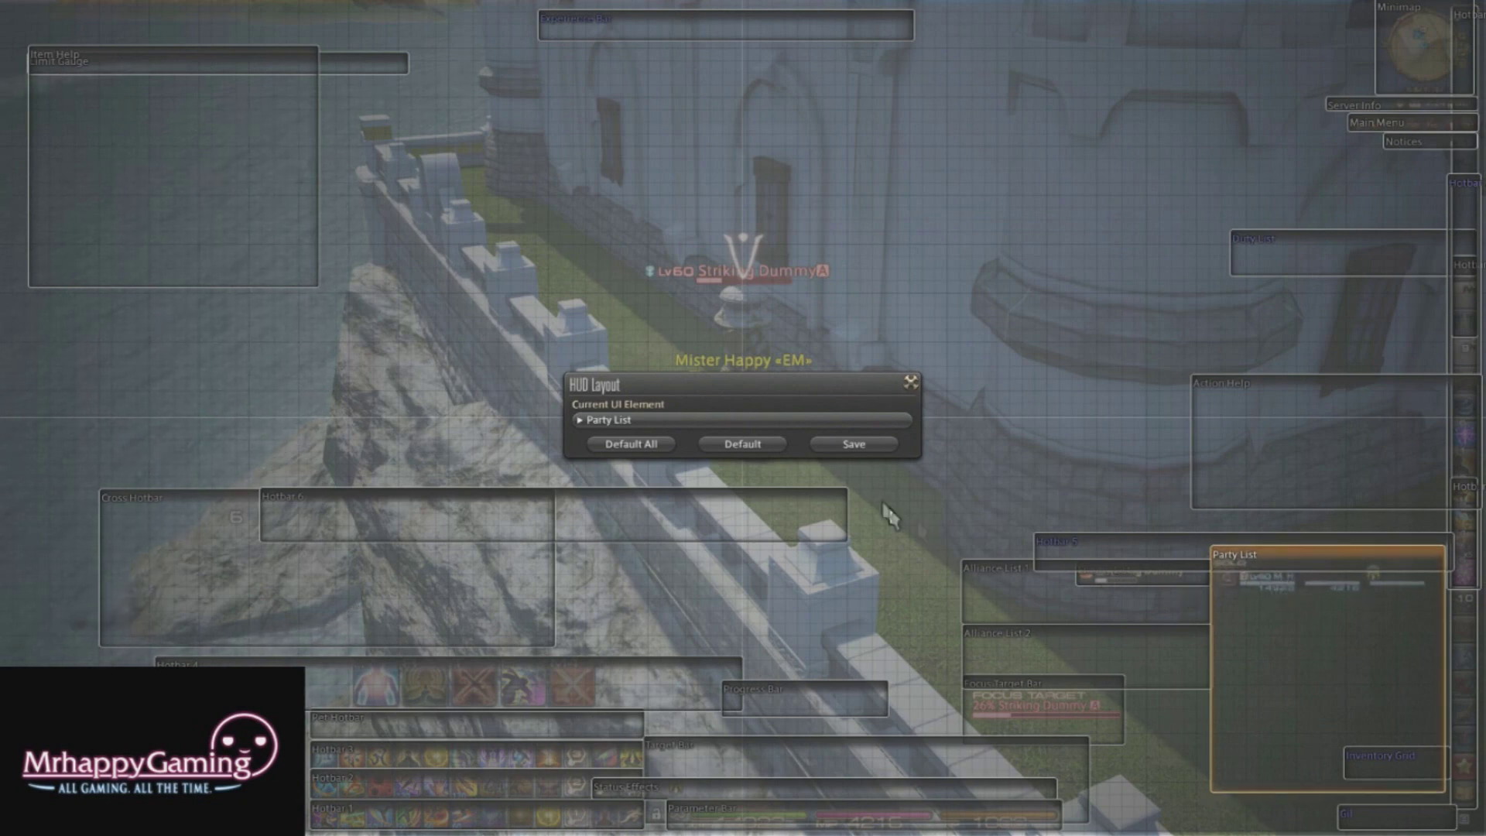
click(847, 440)
Select the striking dummy from the Enemy List, clear the target, and check the alignment of the Enemy List and Party List.
drag(849, 444, 1127, 583)
click(1129, 585)
key(Escape)
drag(1039, 373, 997, 394)
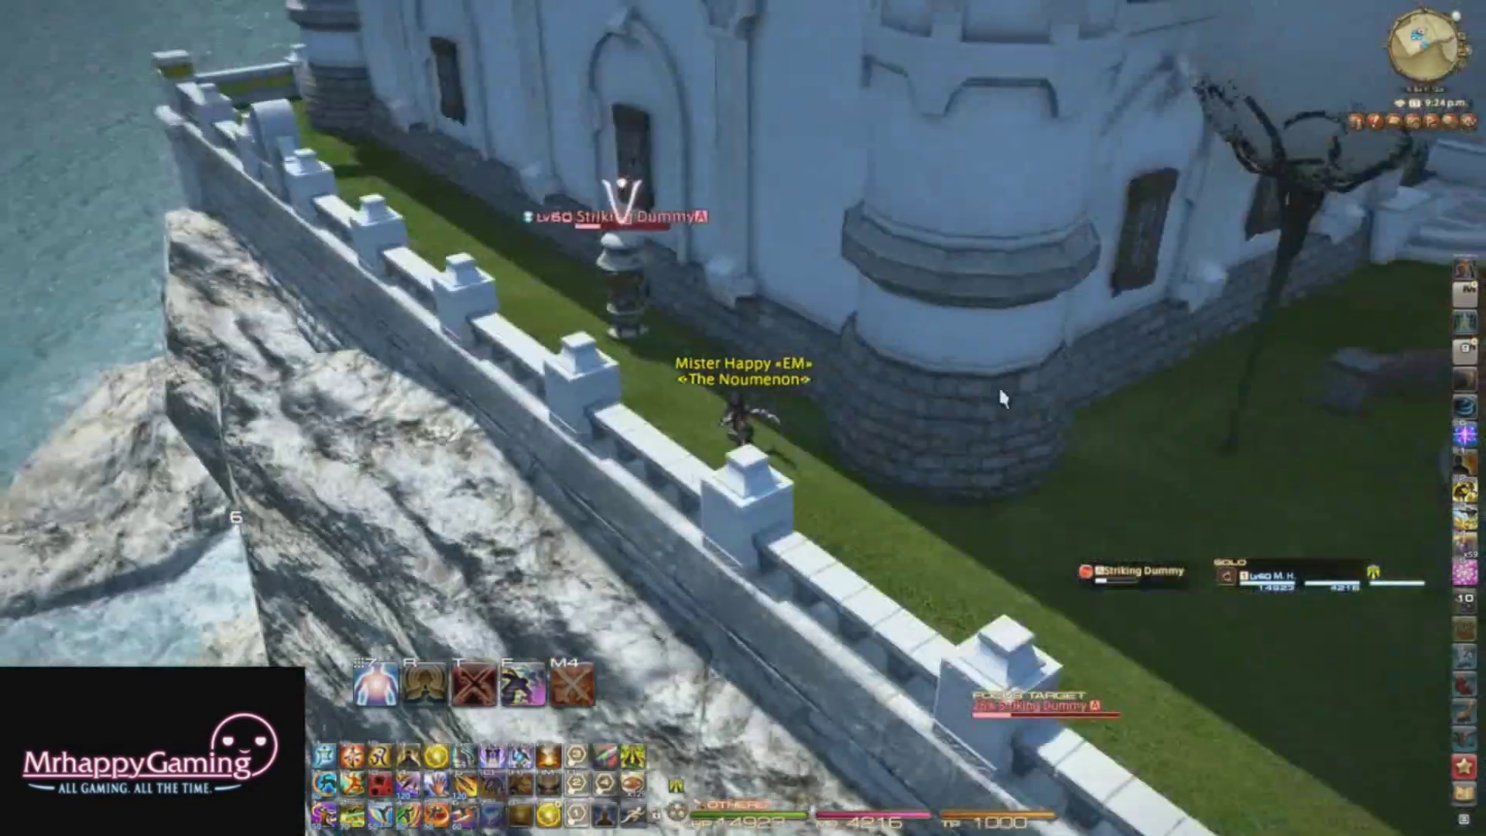
key(Escape)
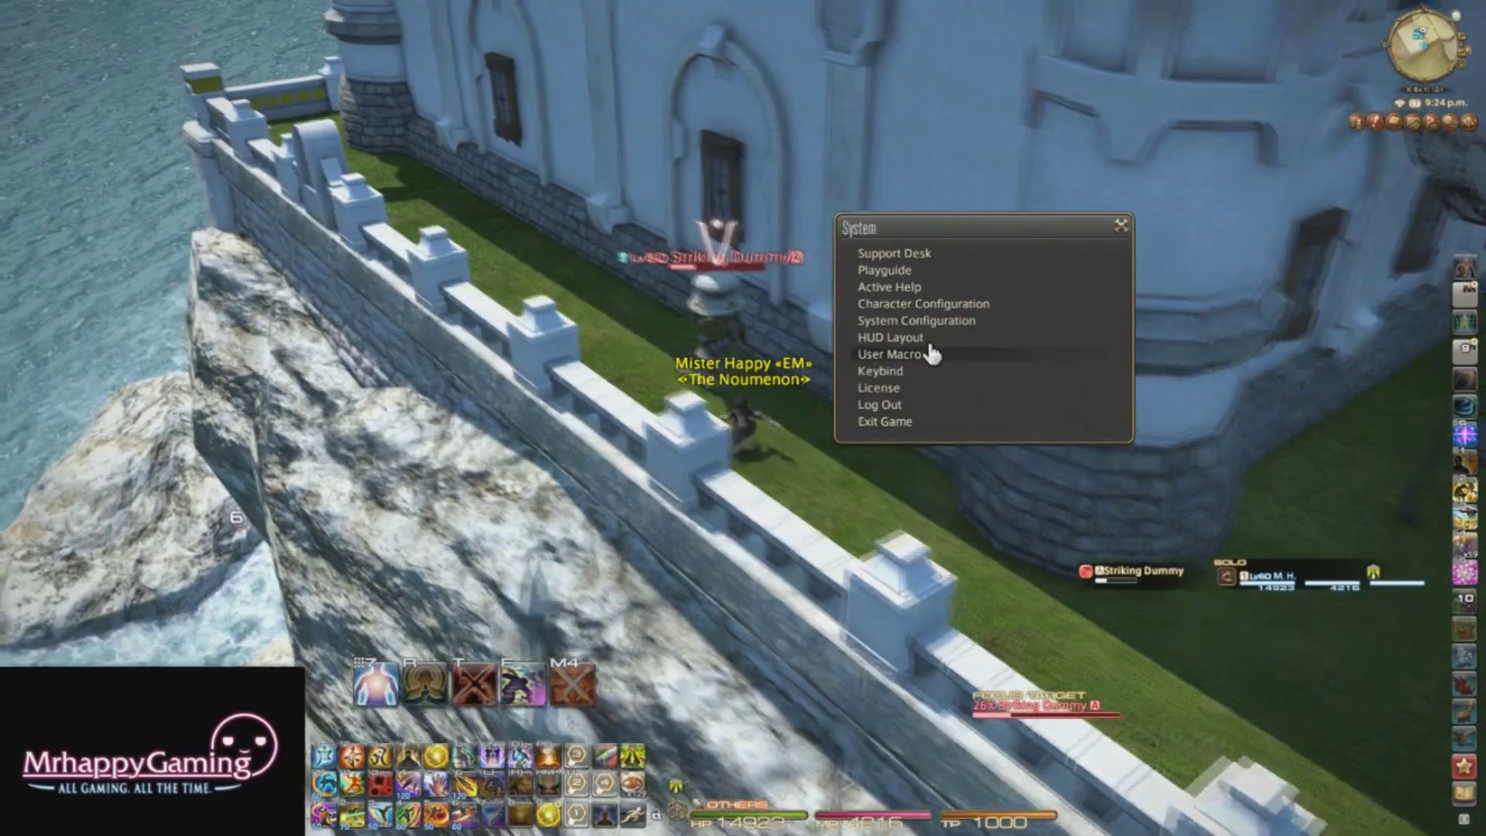
click(927, 333)
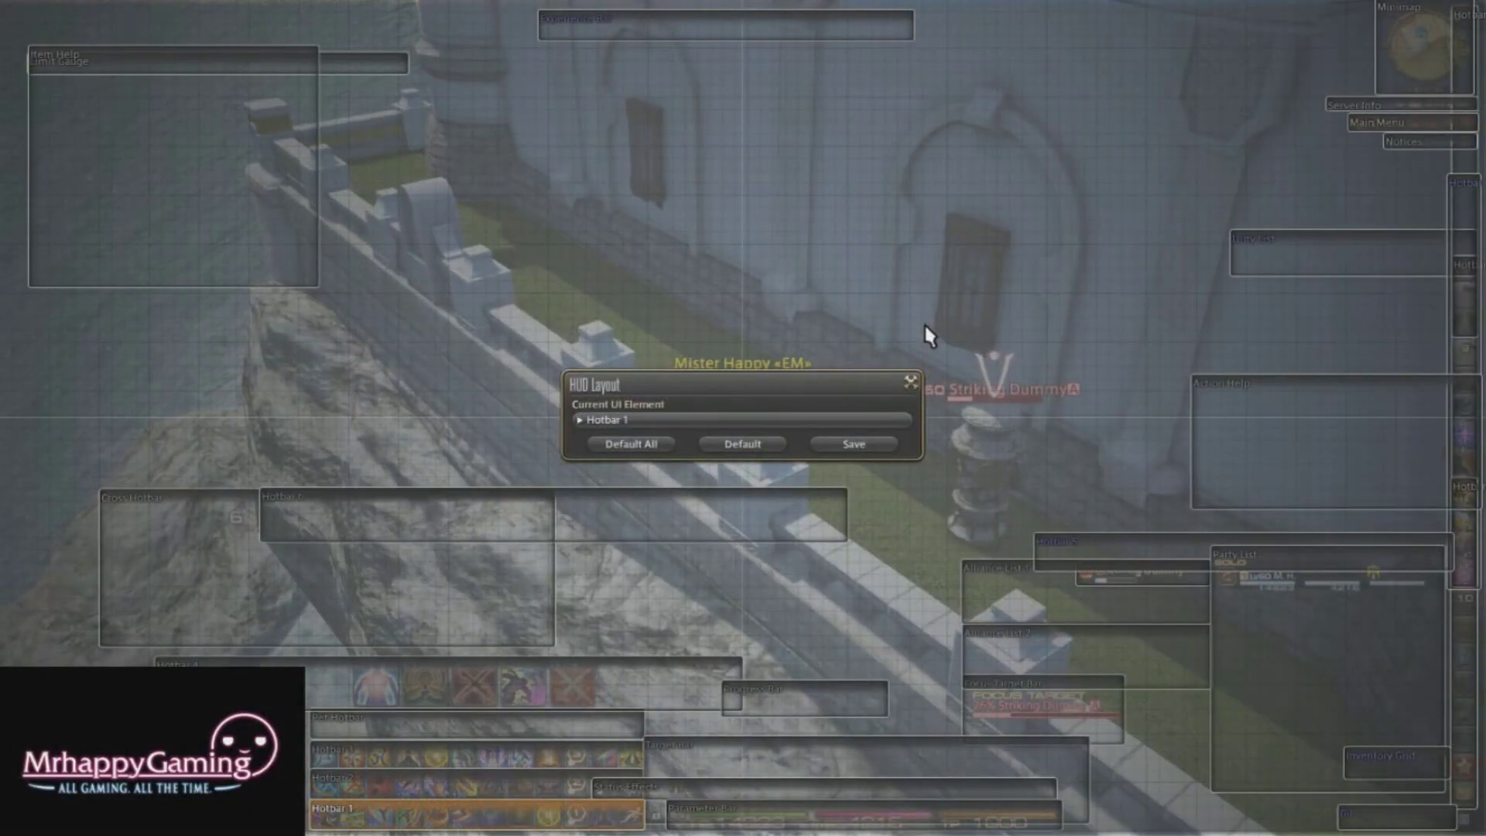
key(Escape)
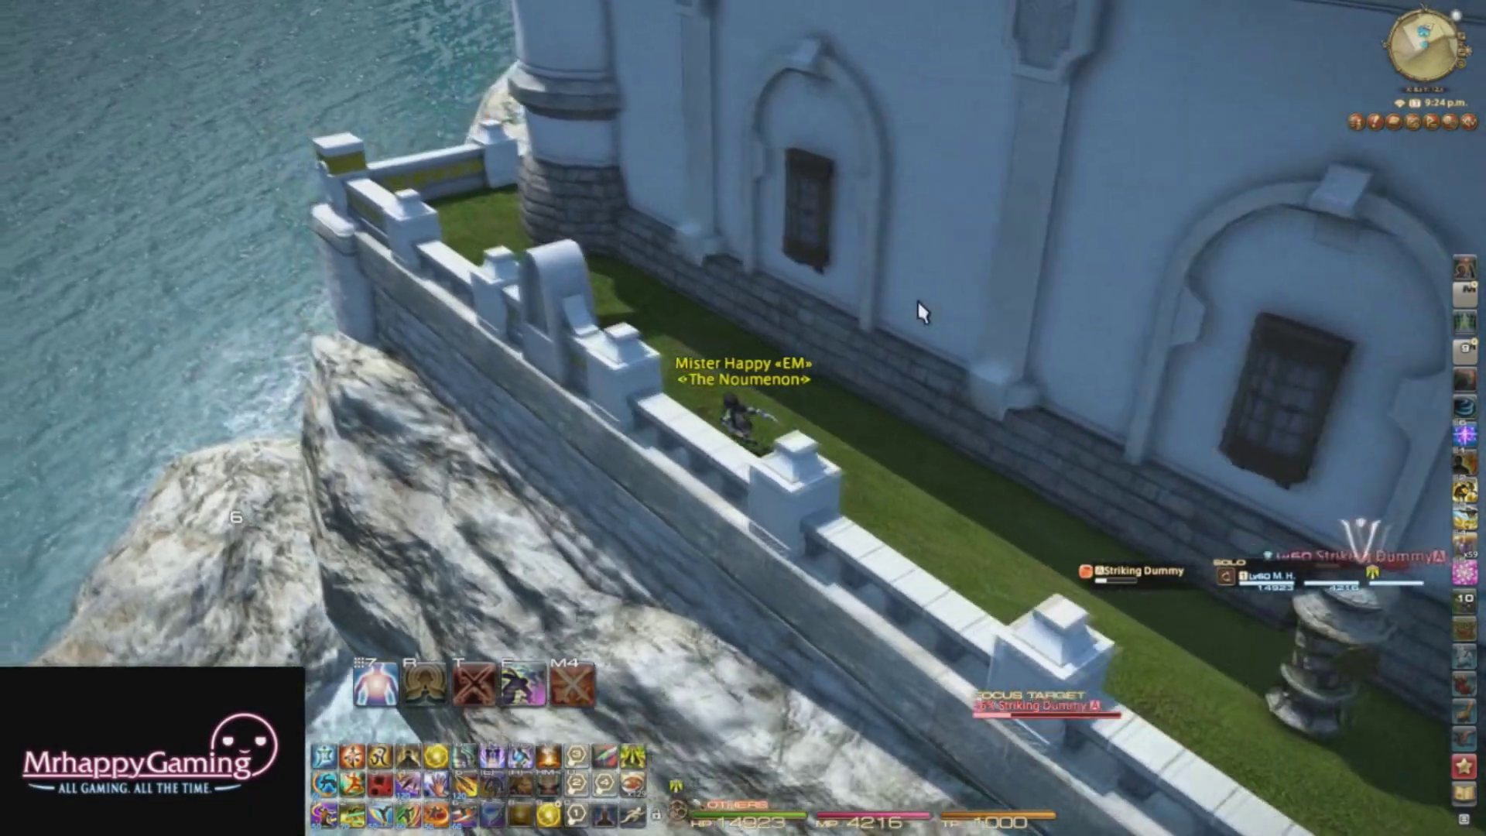
Run from behind the house around to the front yard.
drag(918, 301, 1467, 600)
click(1467, 631)
key(w)
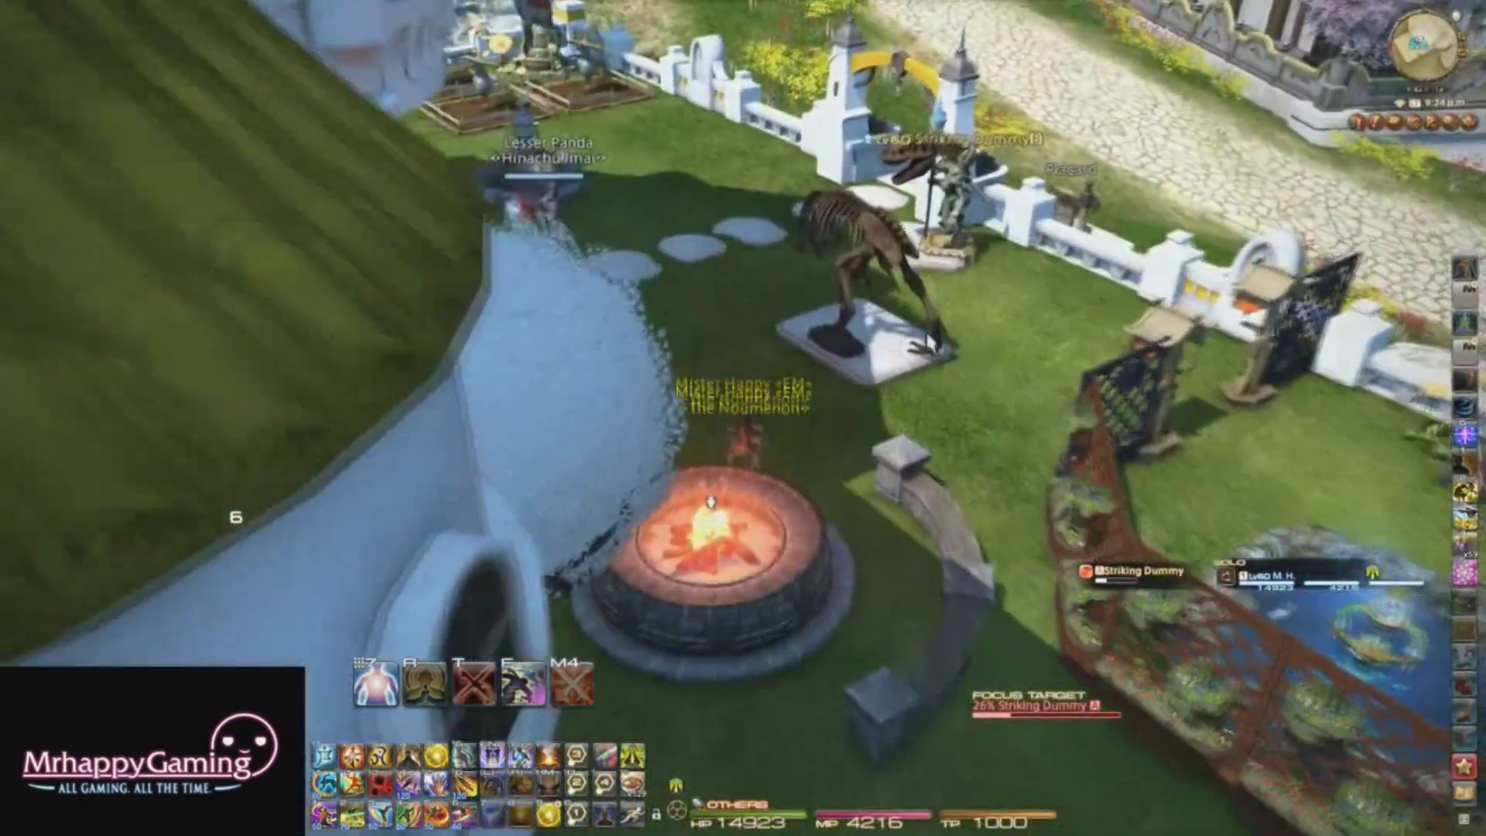
key(Escape)
click(913, 319)
key(Escape)
Open the hotbar display settings in the character configuration while leaving the yard, and apply them.
key(Escape)
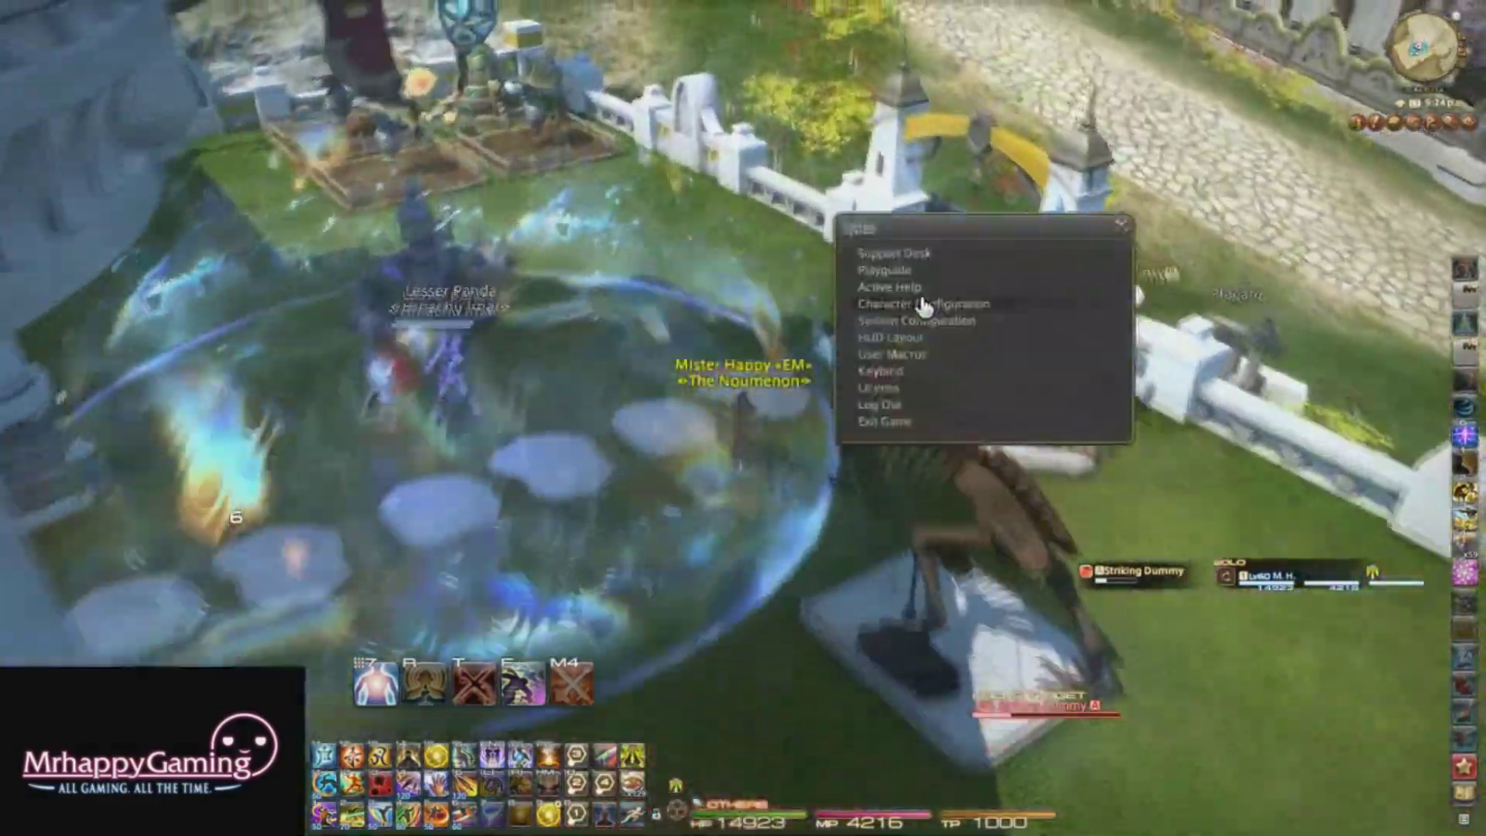
click(922, 304)
key(w)
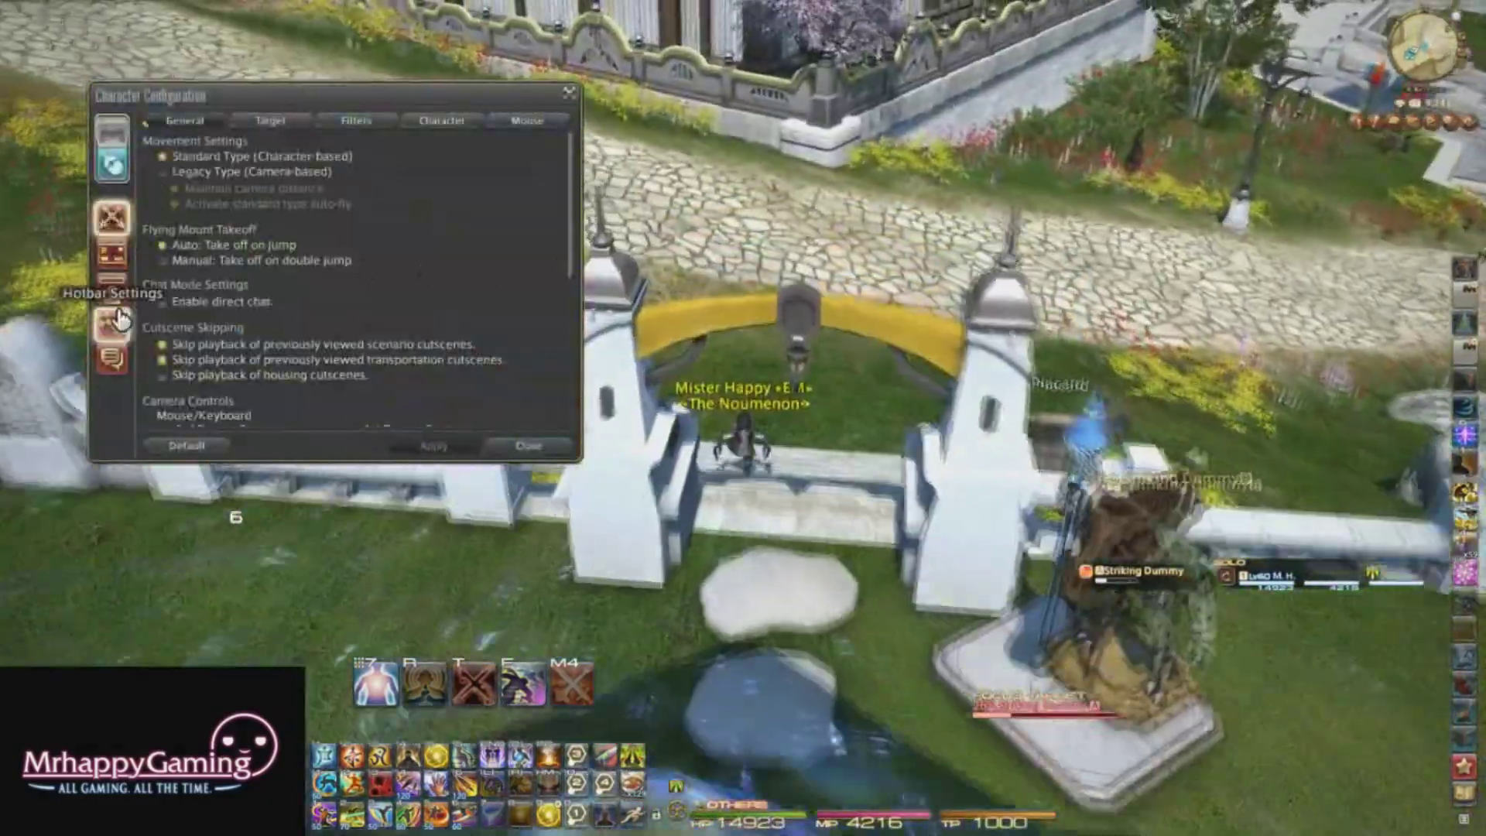
click(112, 323)
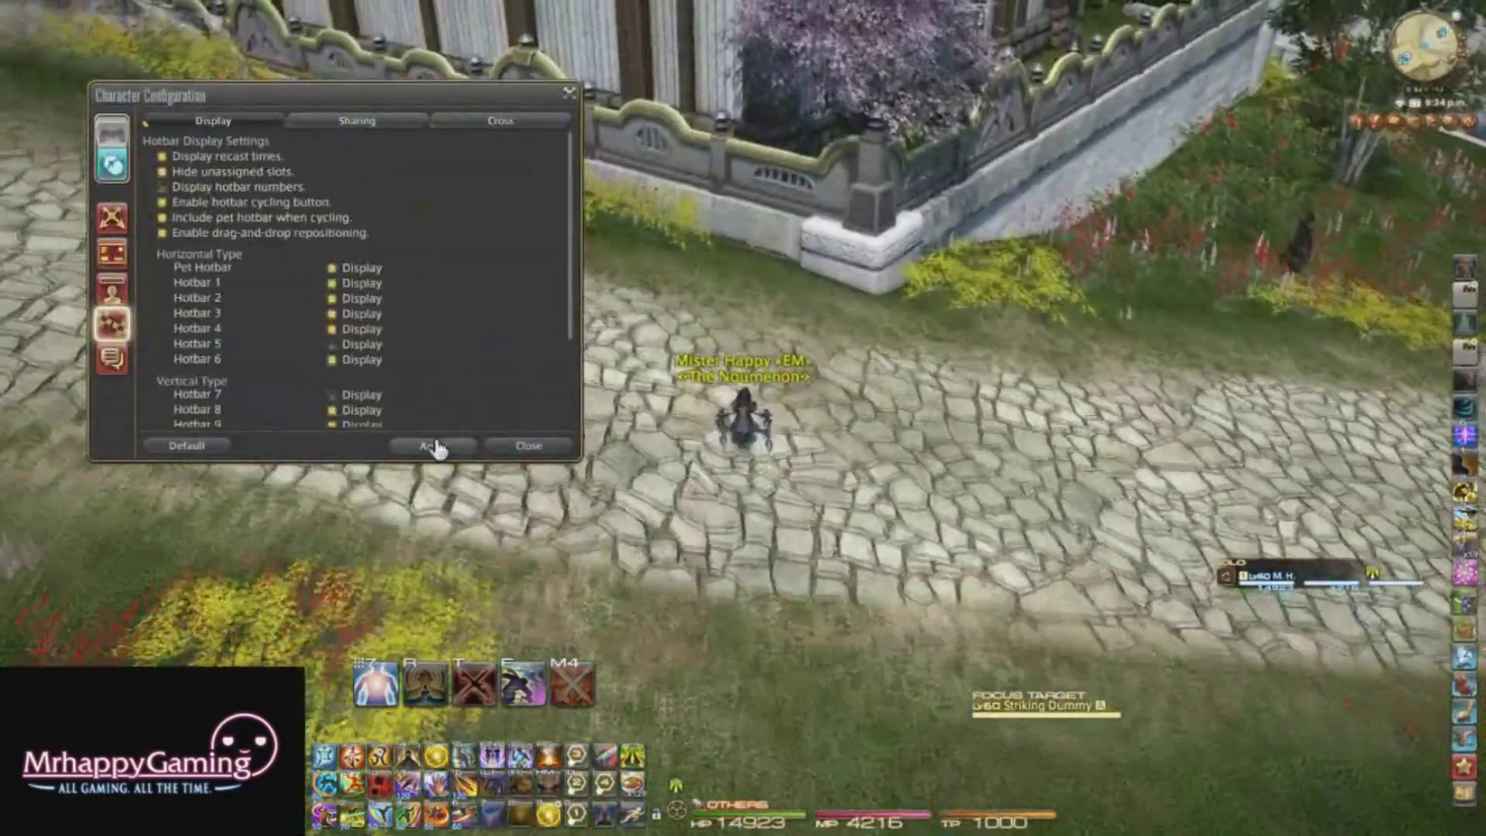
click(434, 446)
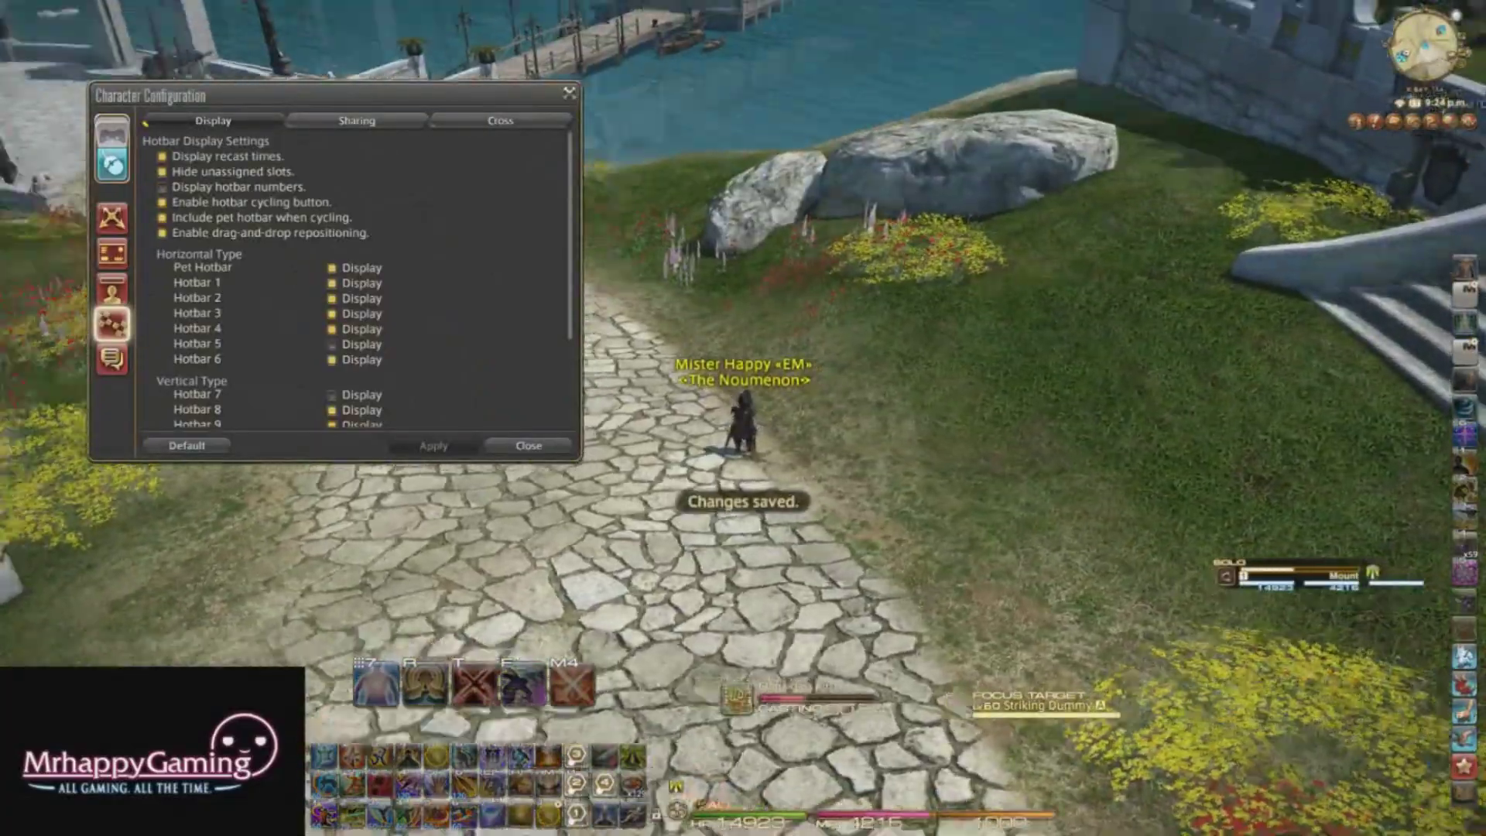
Ride the mount along the stone path, across the plaza and onto the seaside walkway.
drag(848, 164, 654, 164)
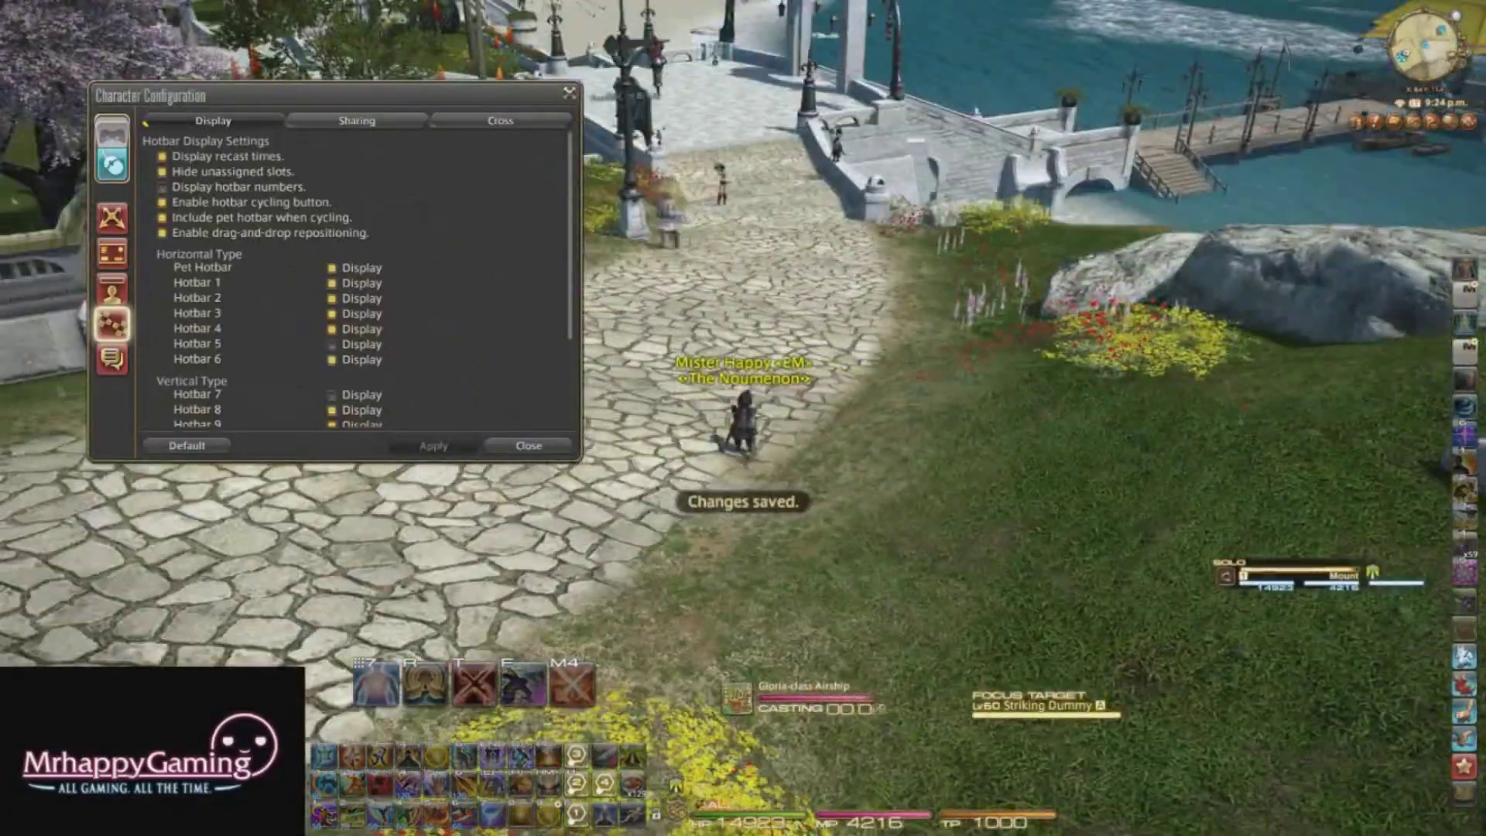
key(w)
key(w)
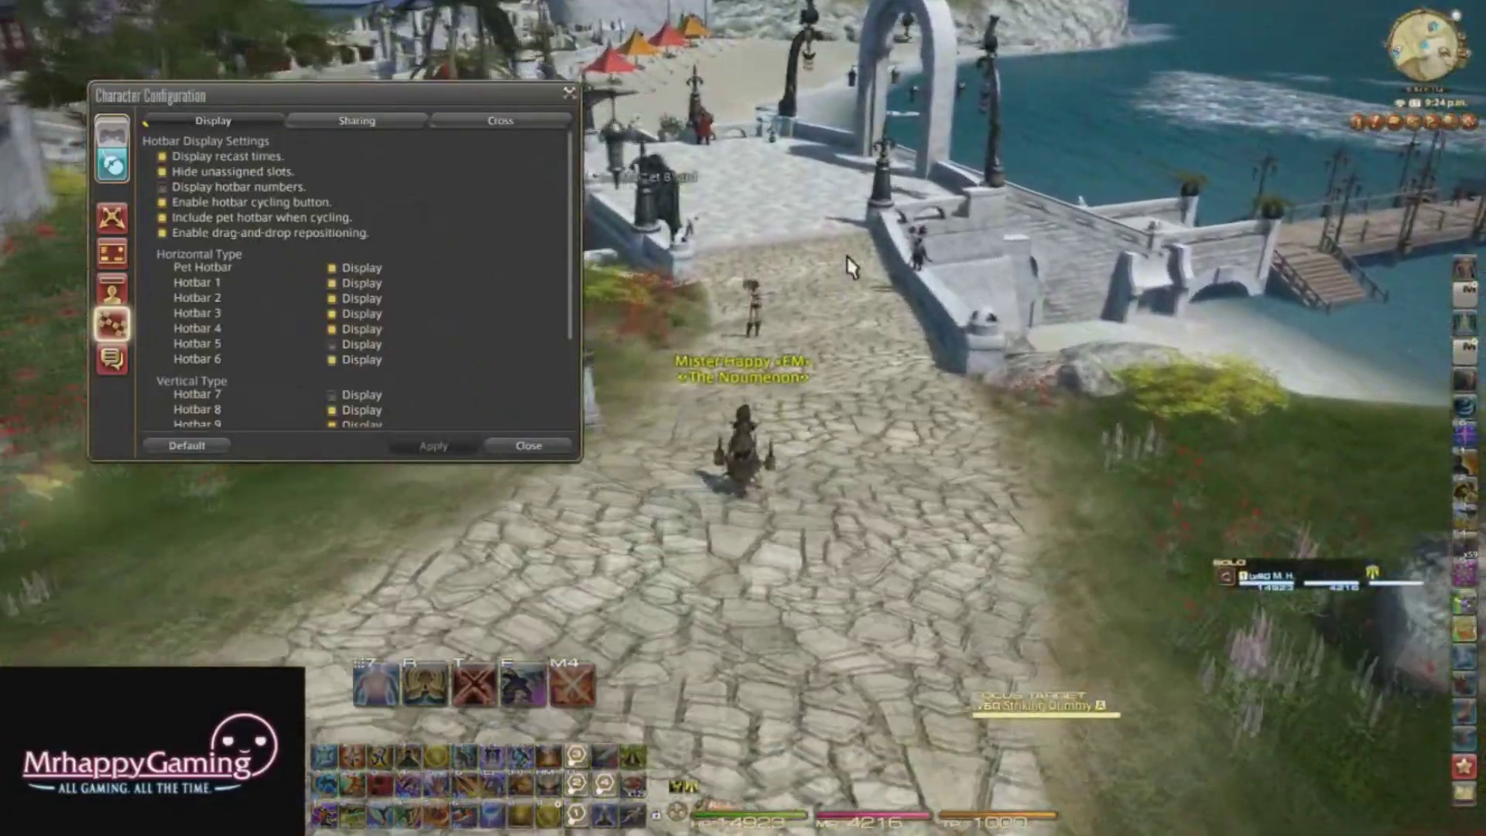
key(w)
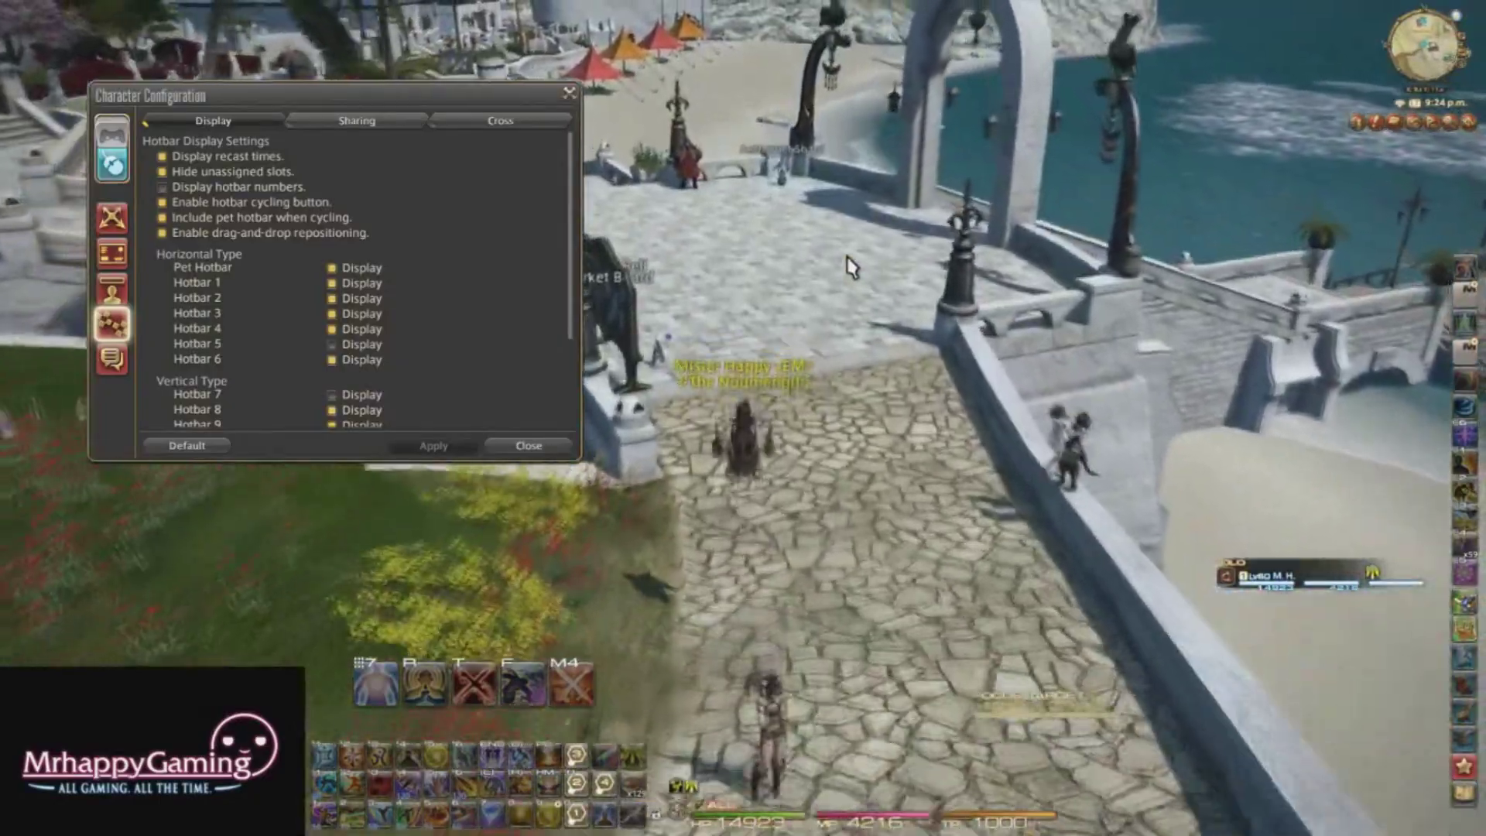
key(w)
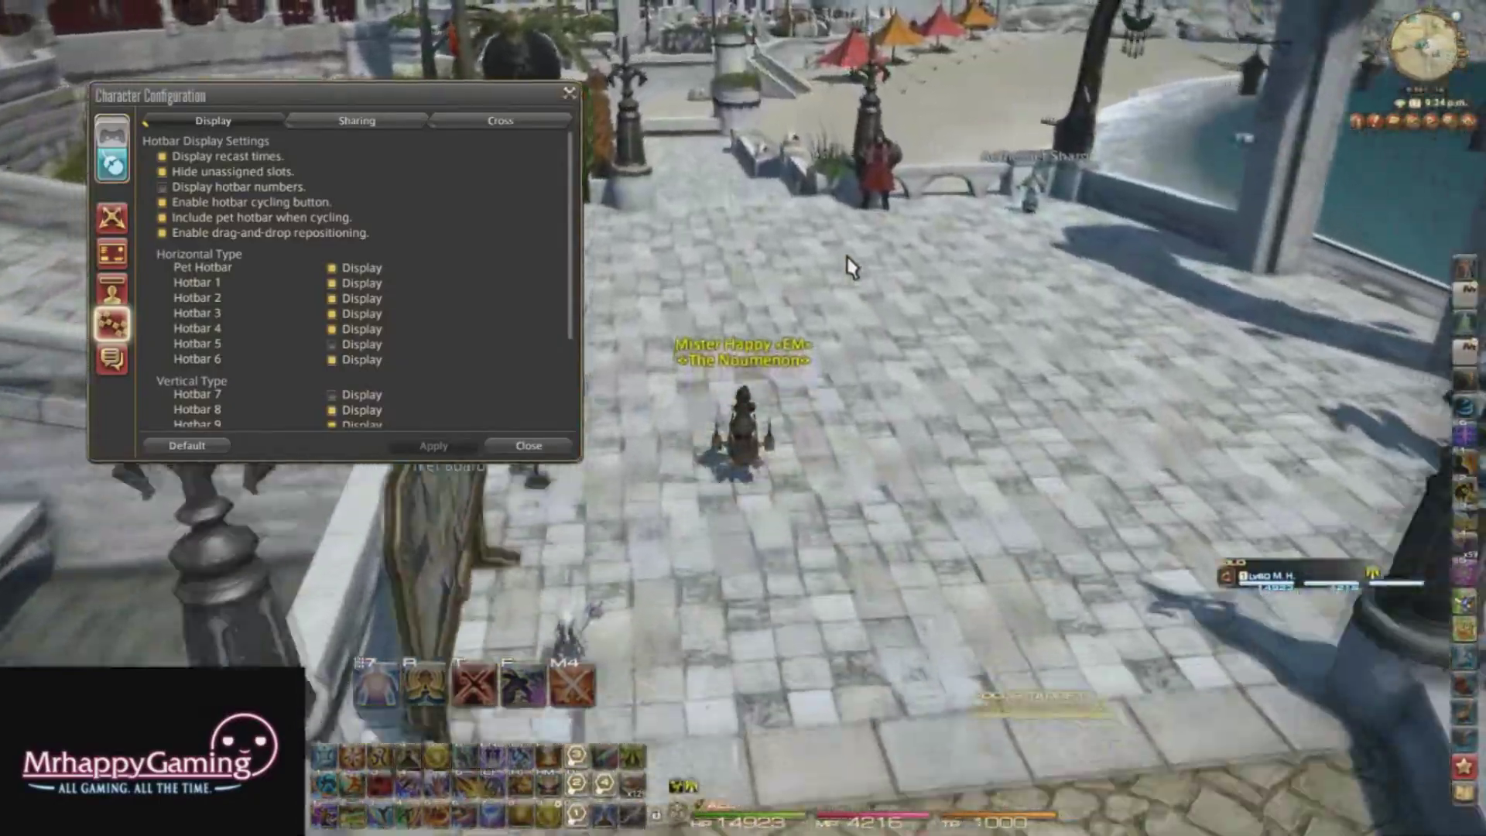
key(w)
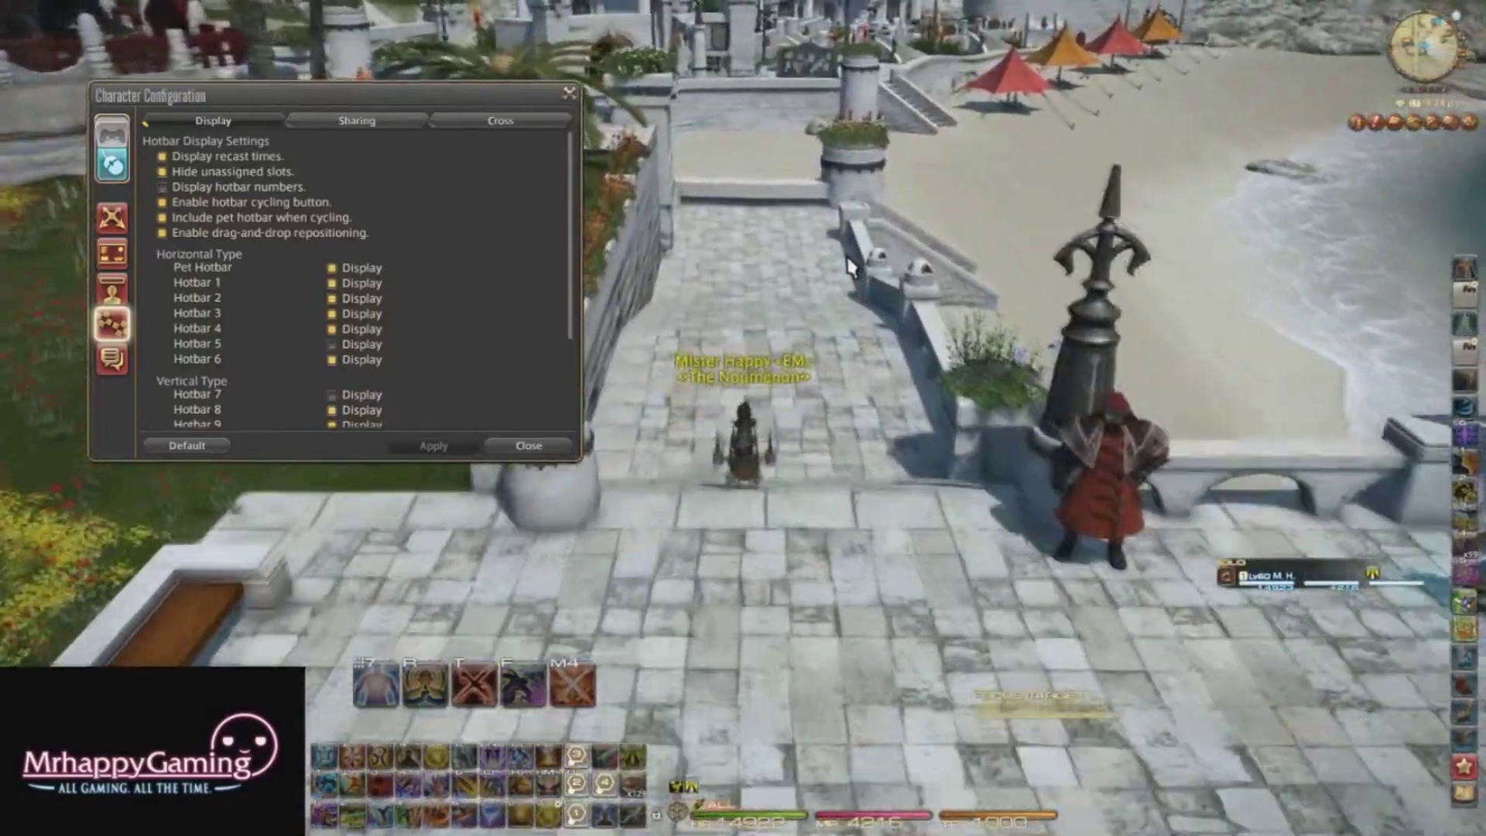
key(w)
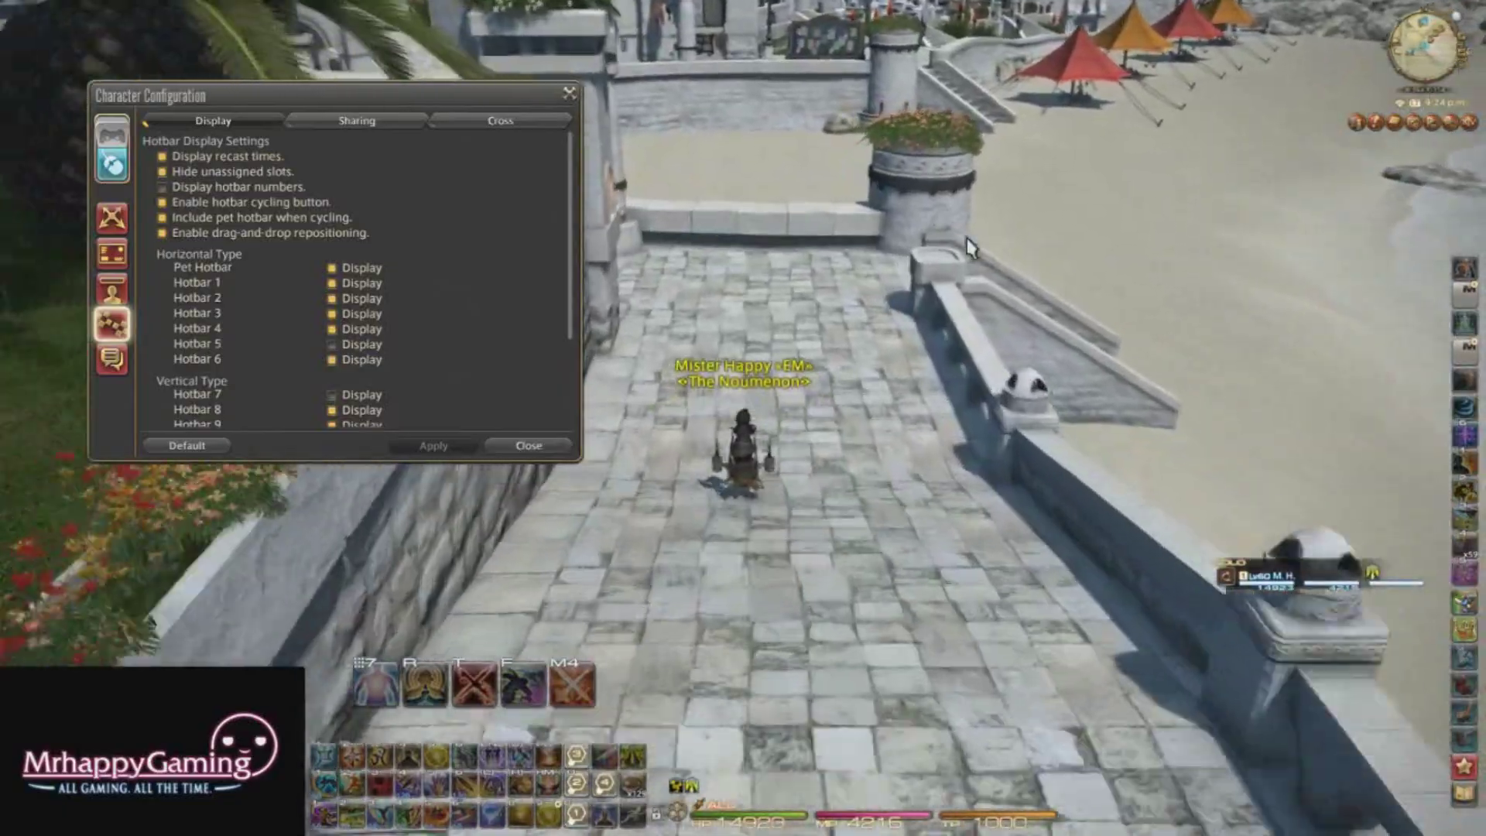
Turn back from the beach, ride up the stone ramp past the summoning bell, and close the character configuration.
key(a)
key(w)
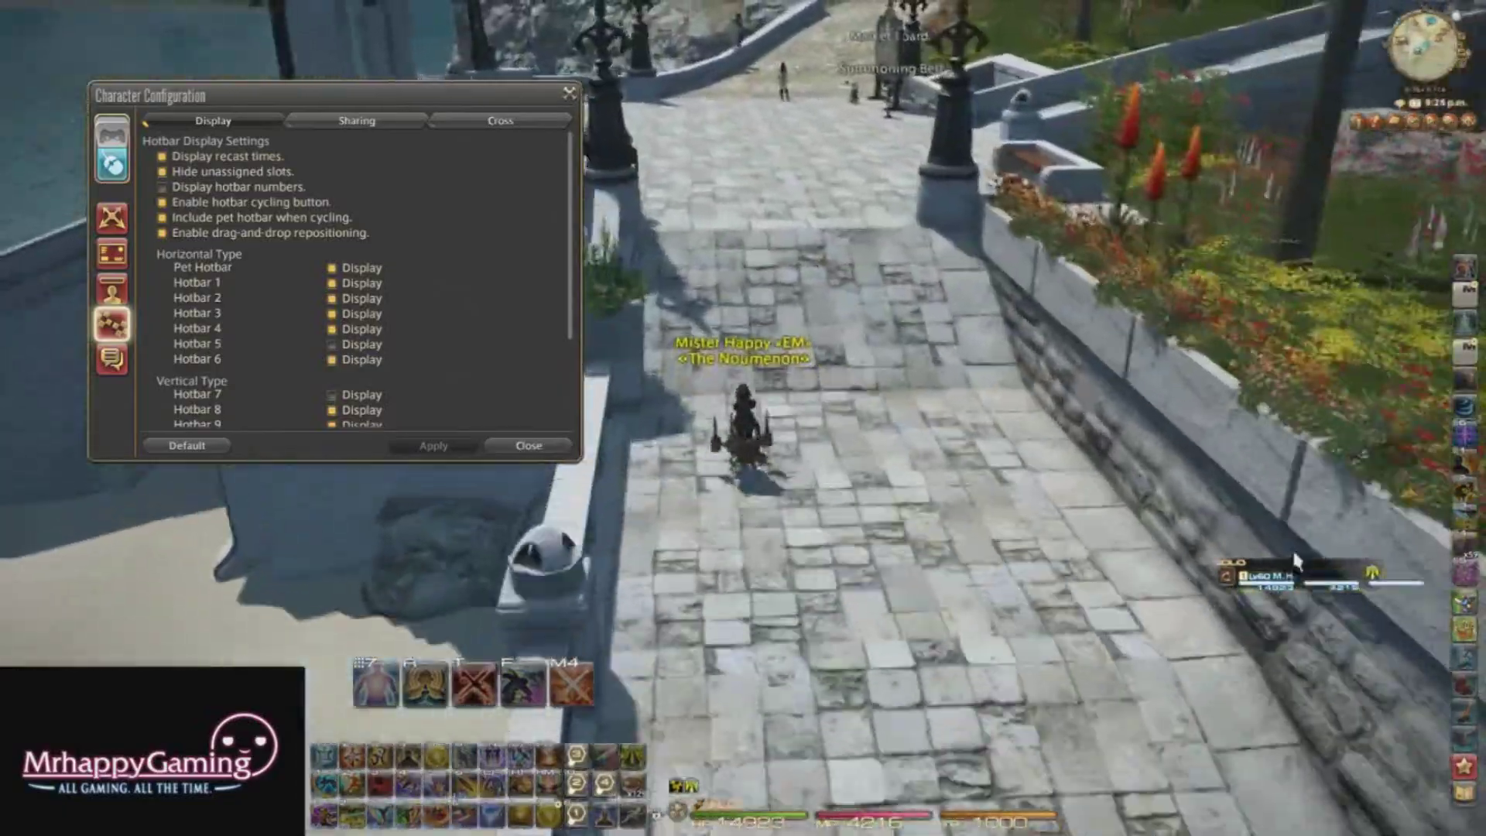
key(w)
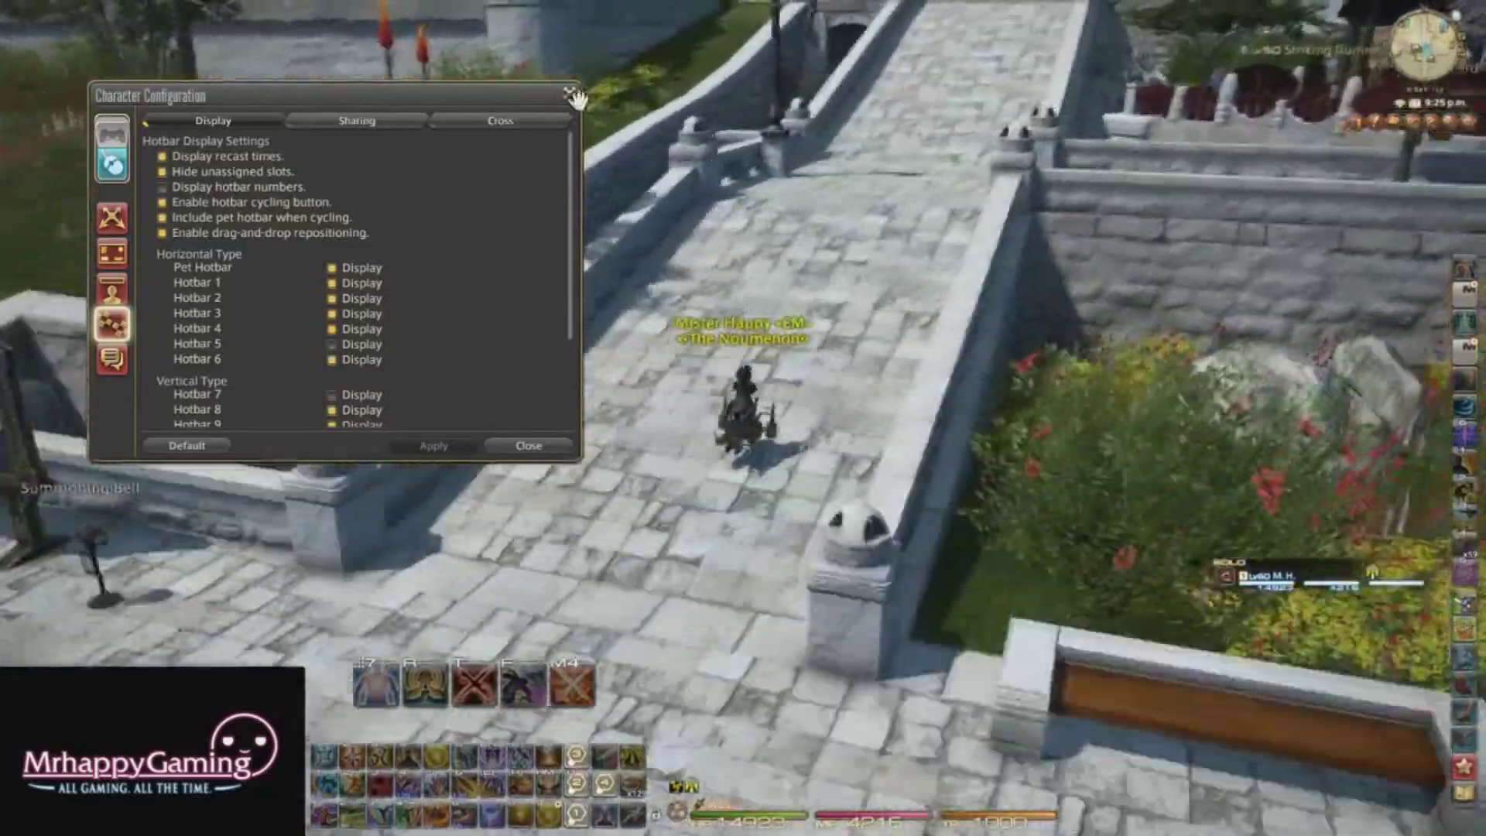
click(570, 89)
key(w)
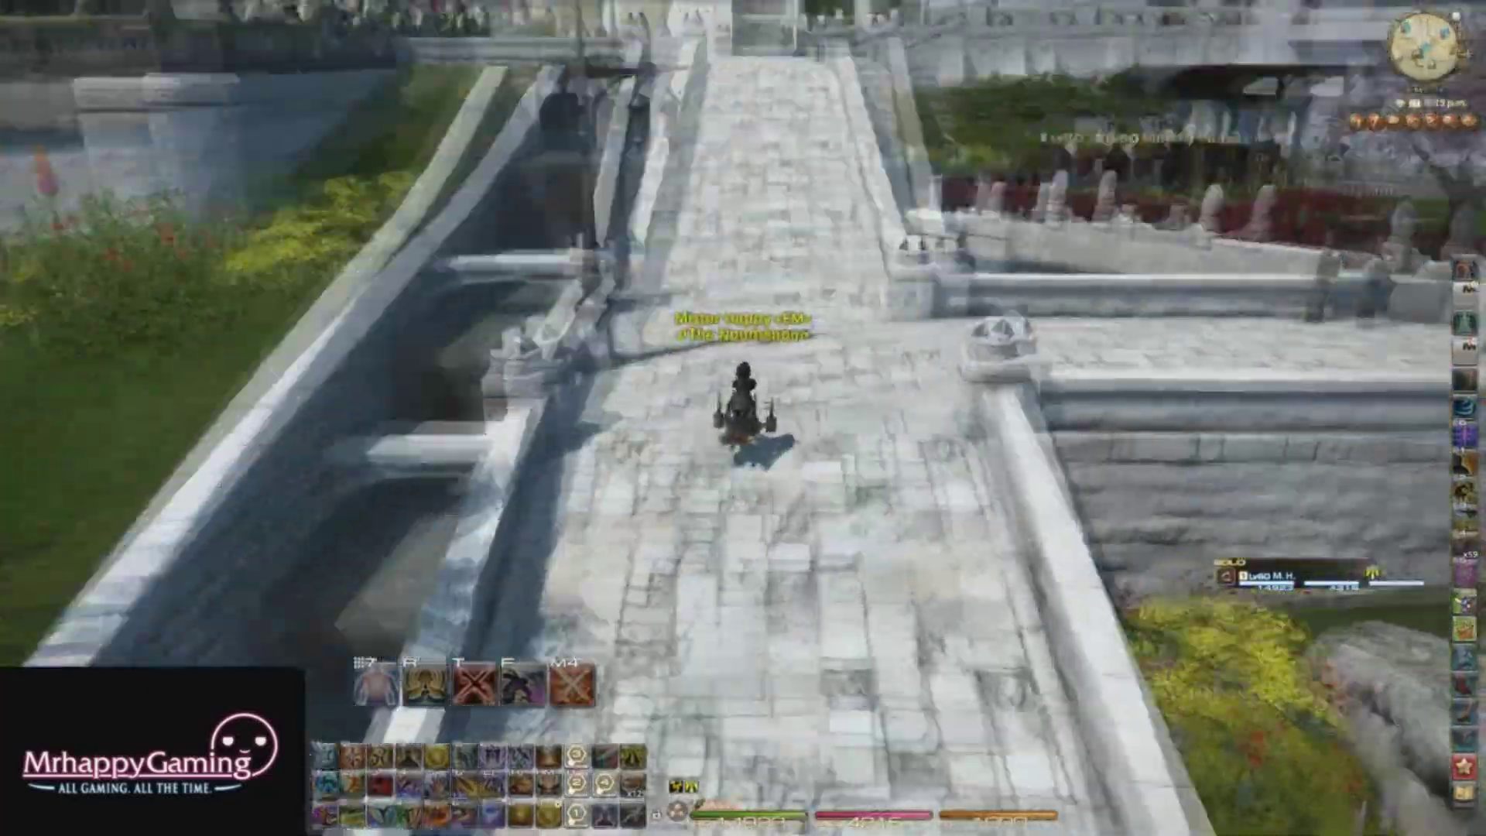
Ride over the stone bridge, turn back past the market board and follow the cobbled path into the house's yard.
key(w)
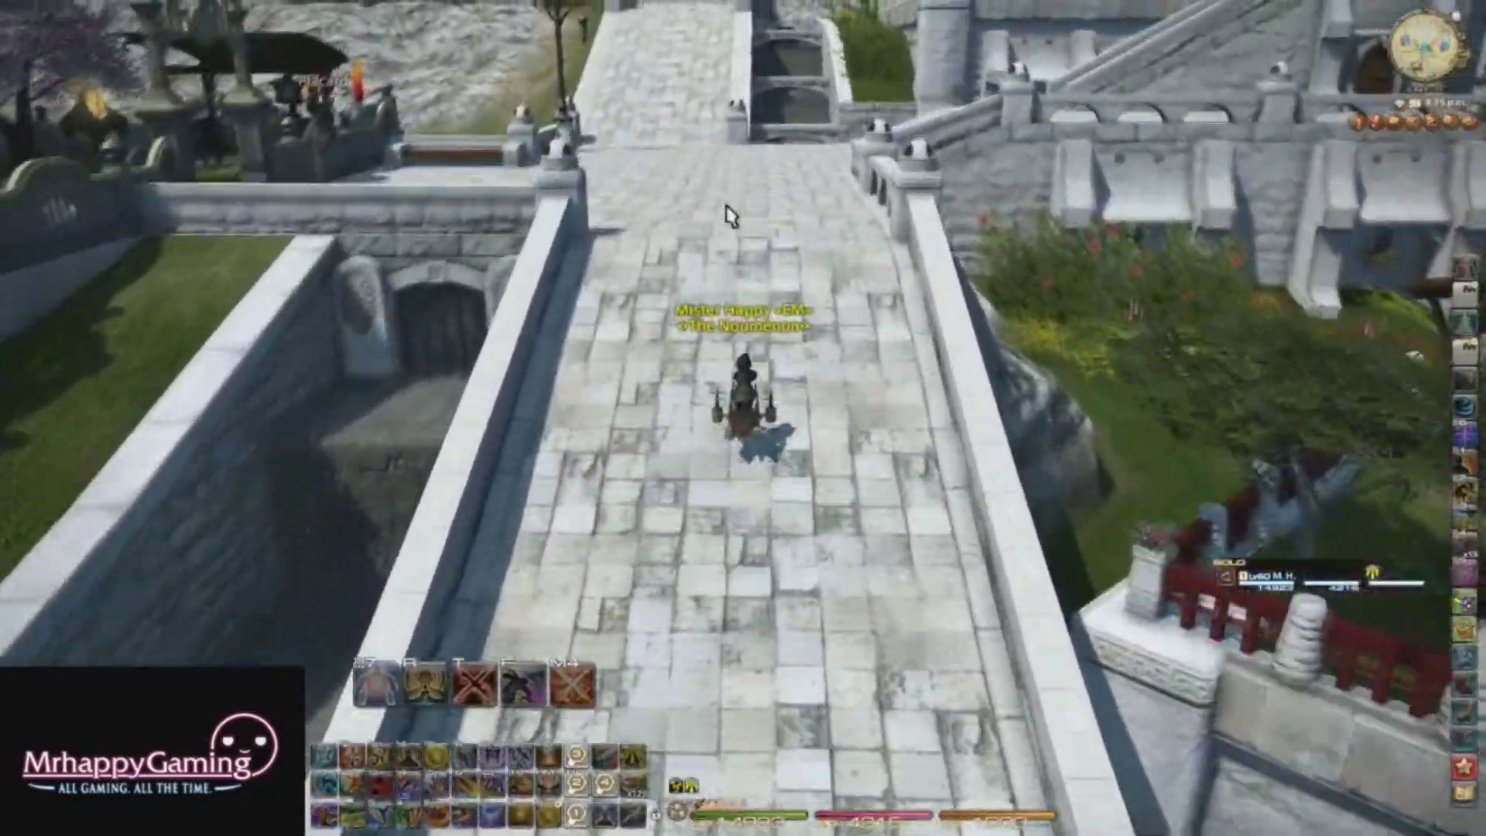
key(w)
key(a)
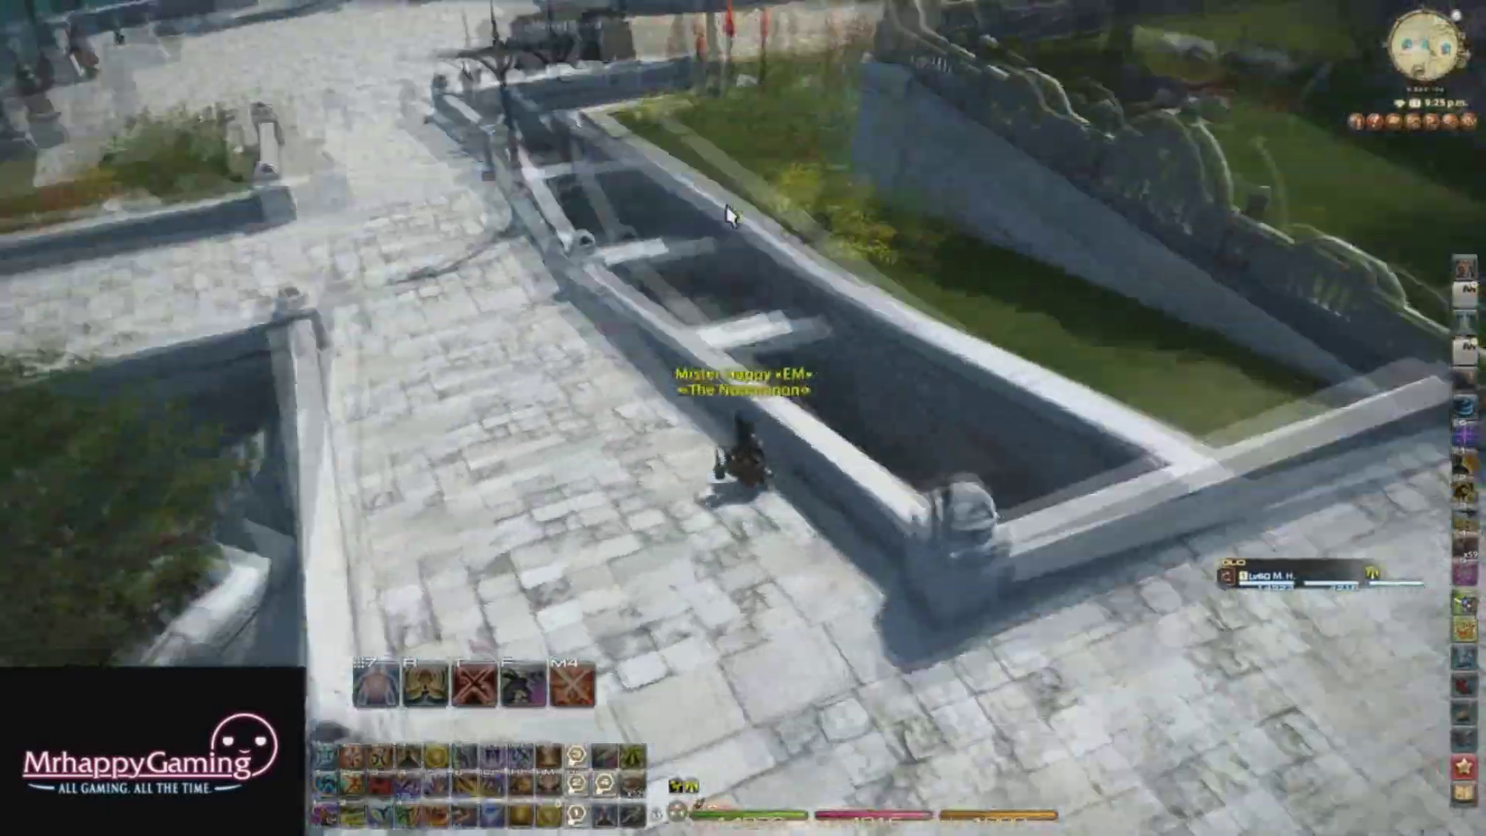
key(w)
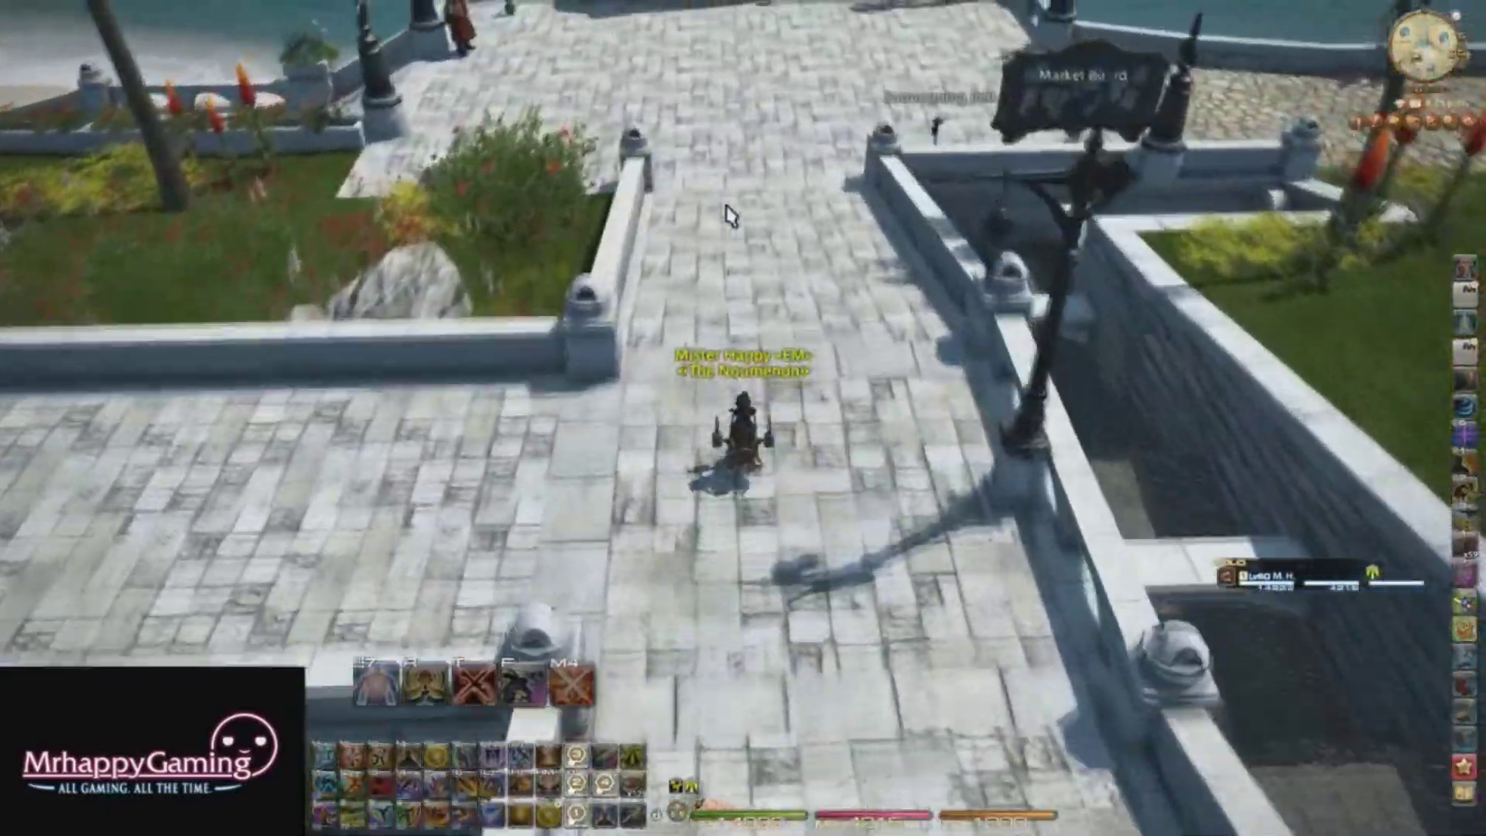
key(w)
key(a)
key(w)
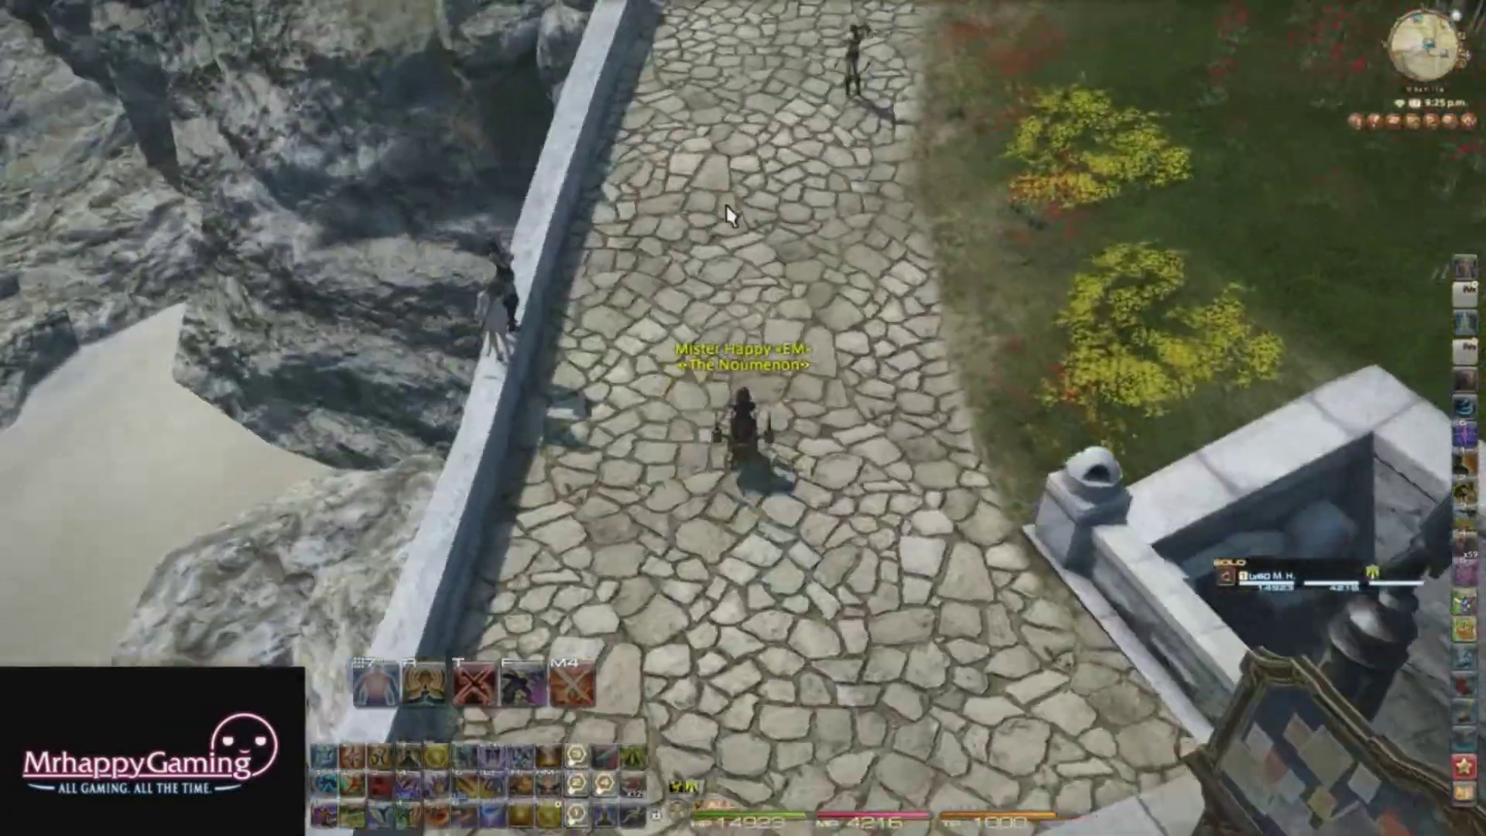
key(w)
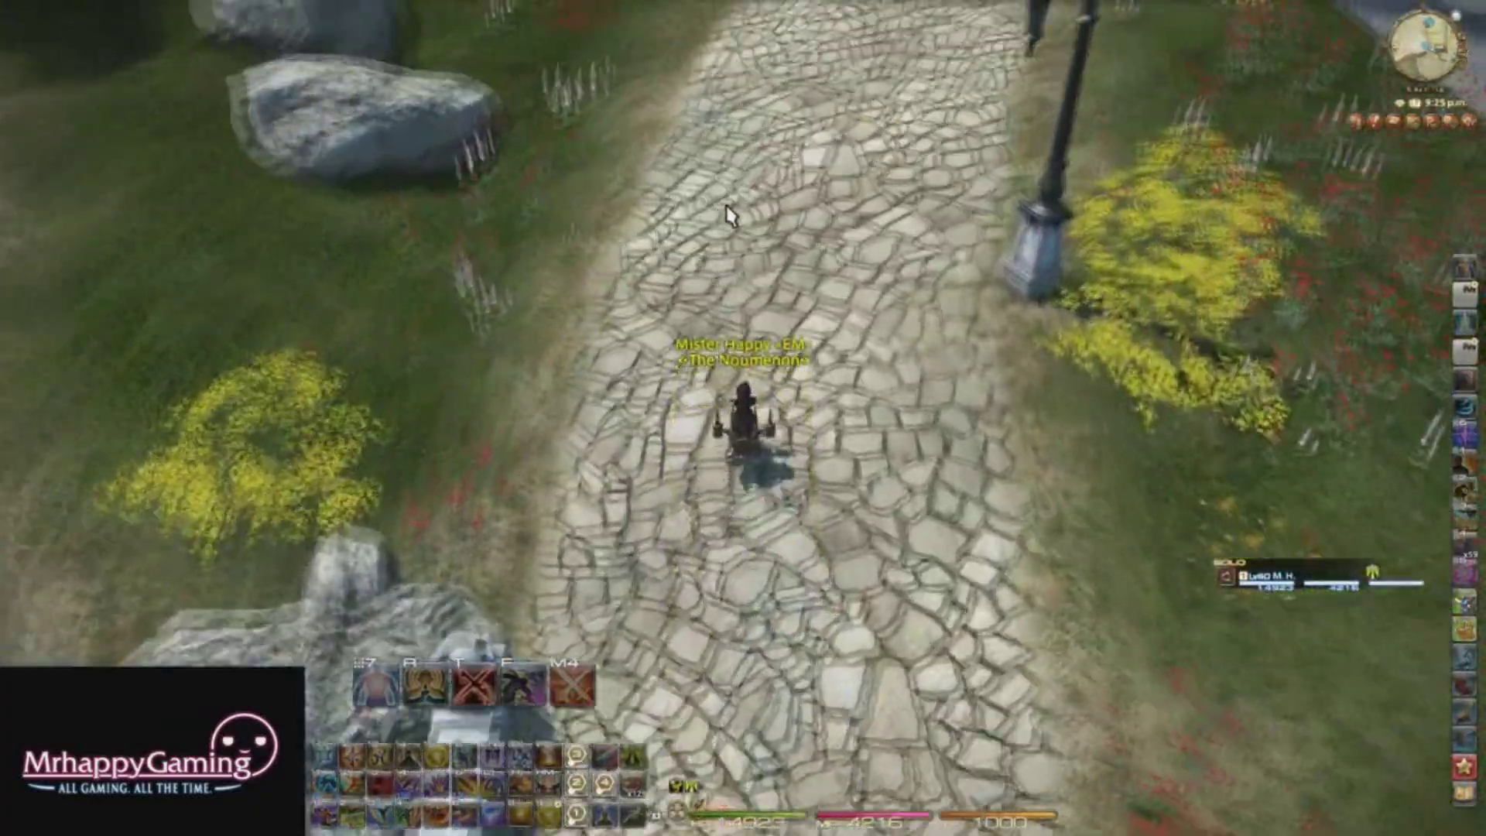
key(w)
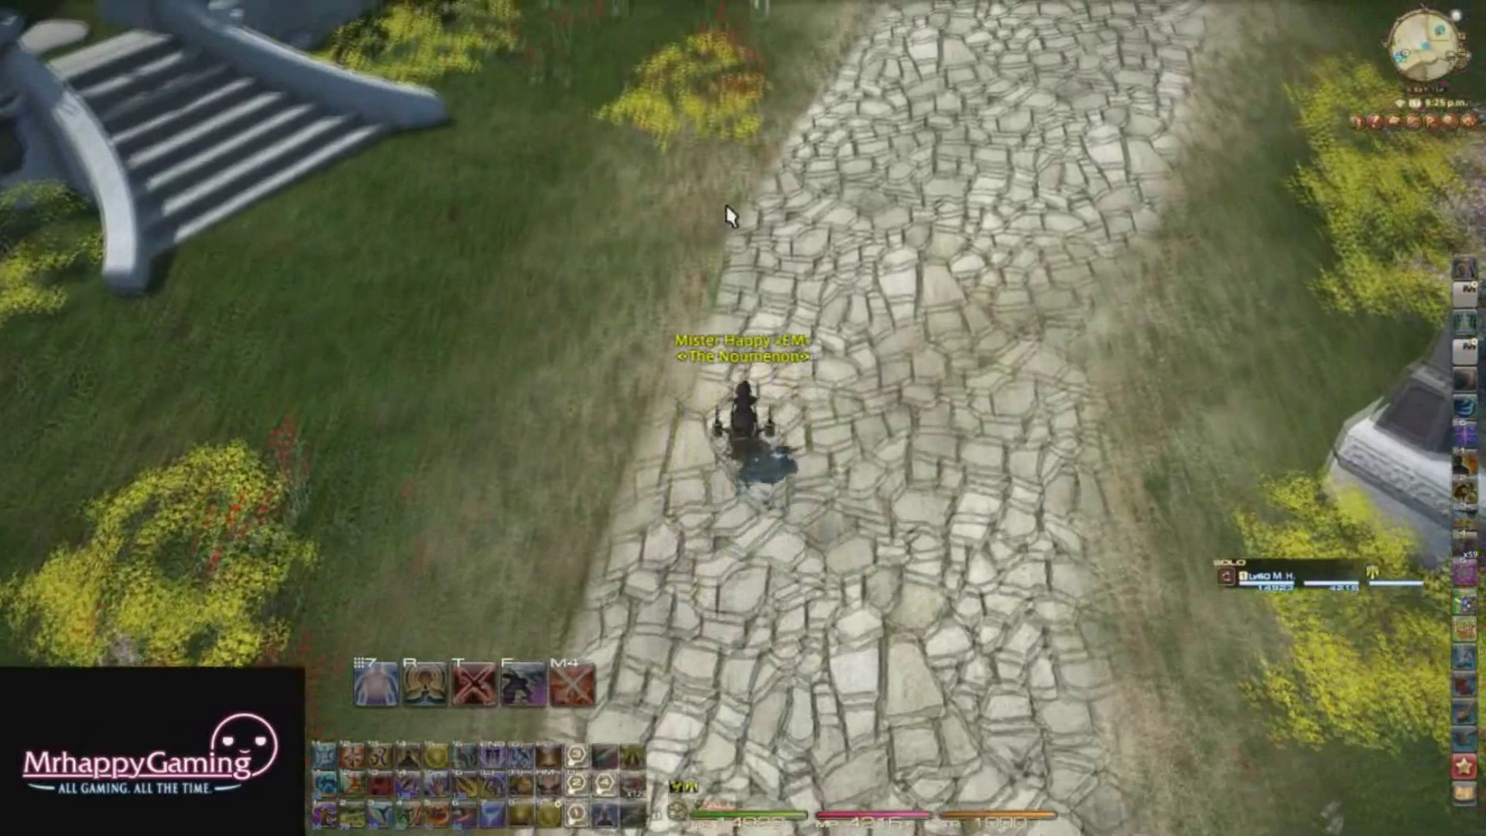
key(a)
Reopen the character configuration and look through the control, cross hotbar and own display name settings.
key(Escape)
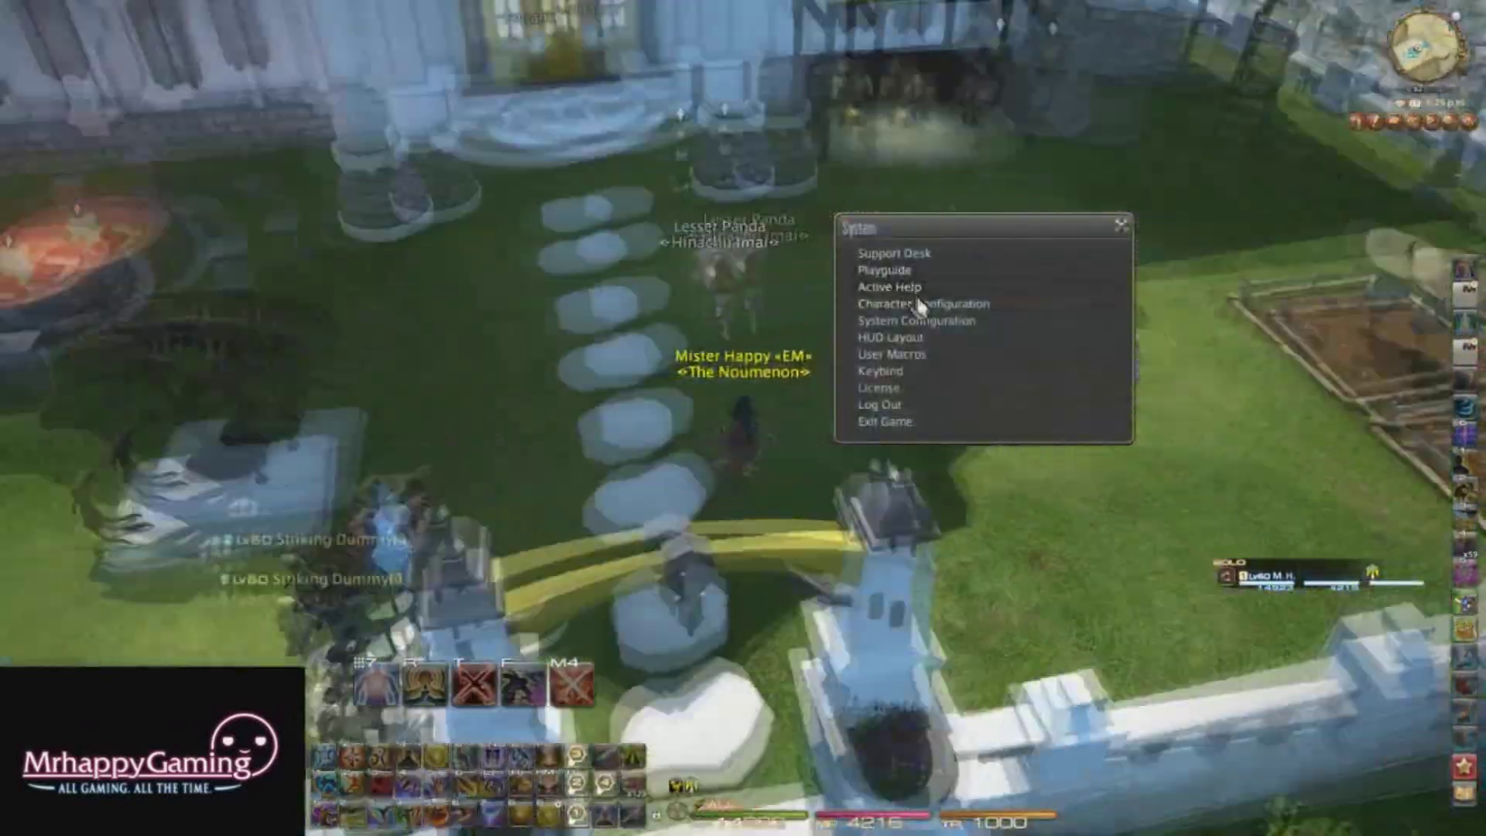
click(920, 302)
click(438, 122)
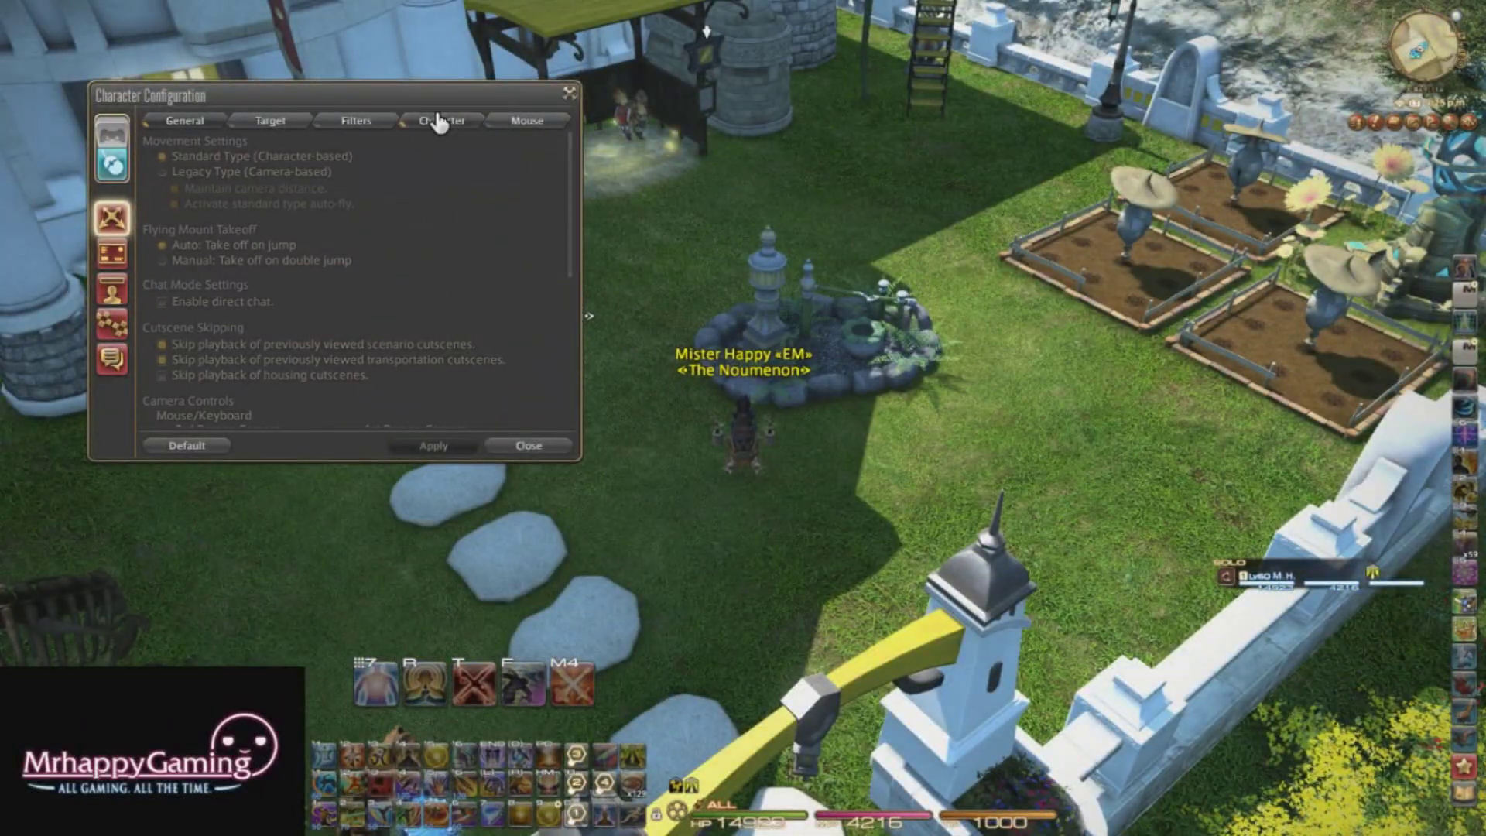
click(108, 325)
click(468, 121)
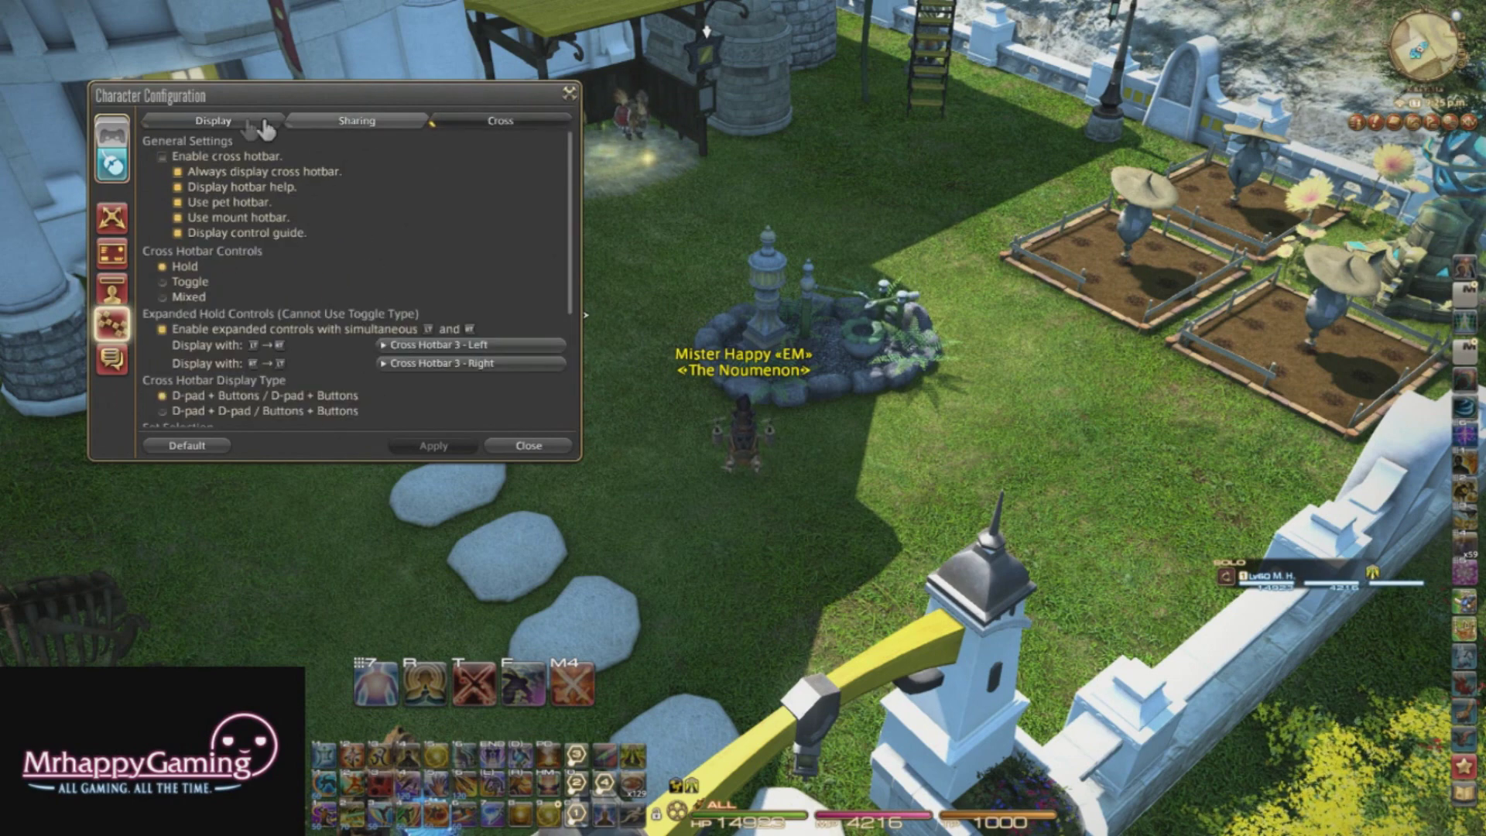
click(117, 290)
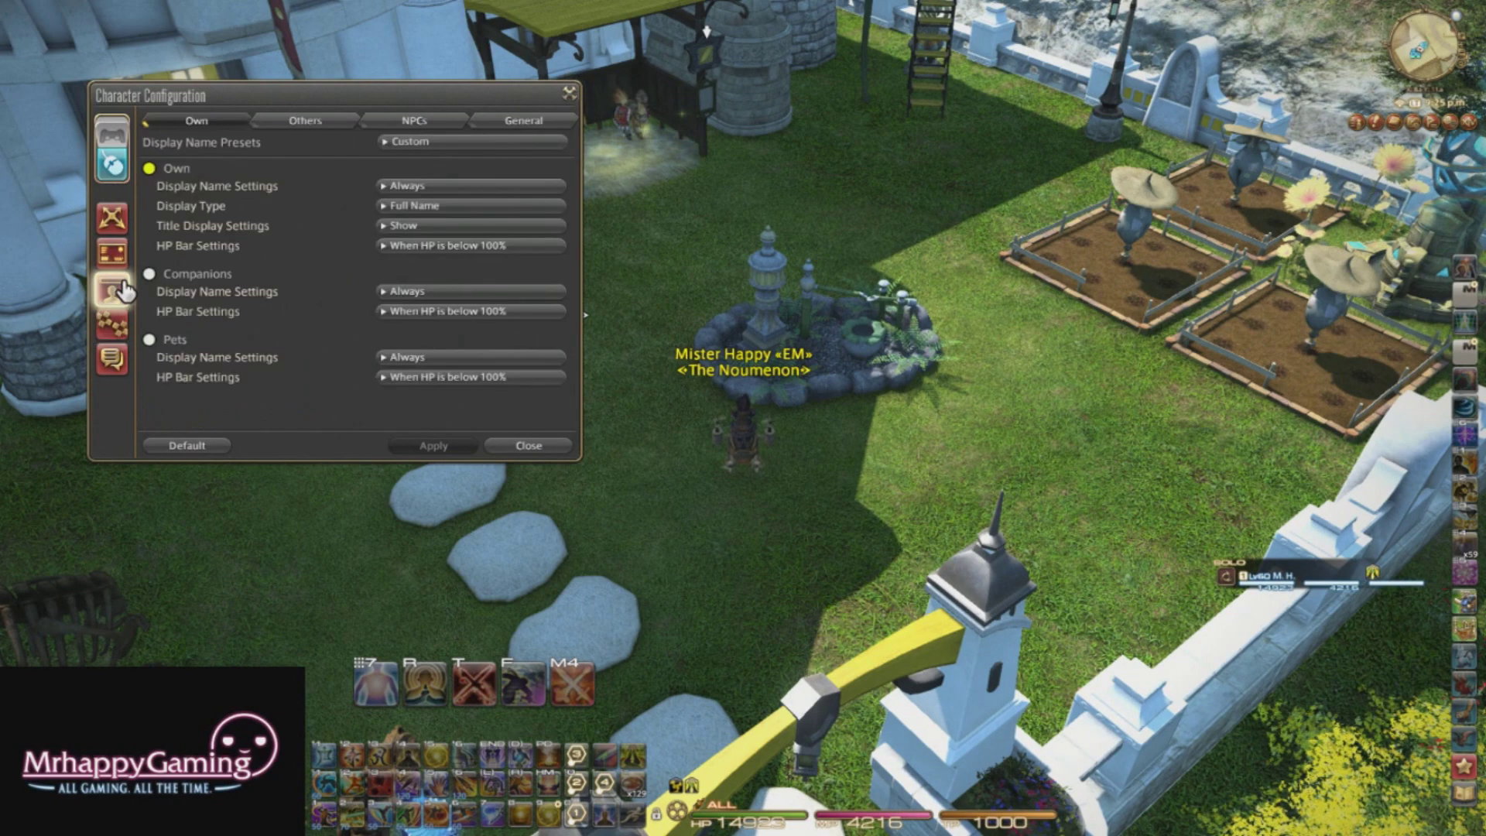
Set the help position to Fixed in the general interface settings, apply it, and check a hotbar action's tooltip.
click(113, 254)
scroll(333, 222, down, 3)
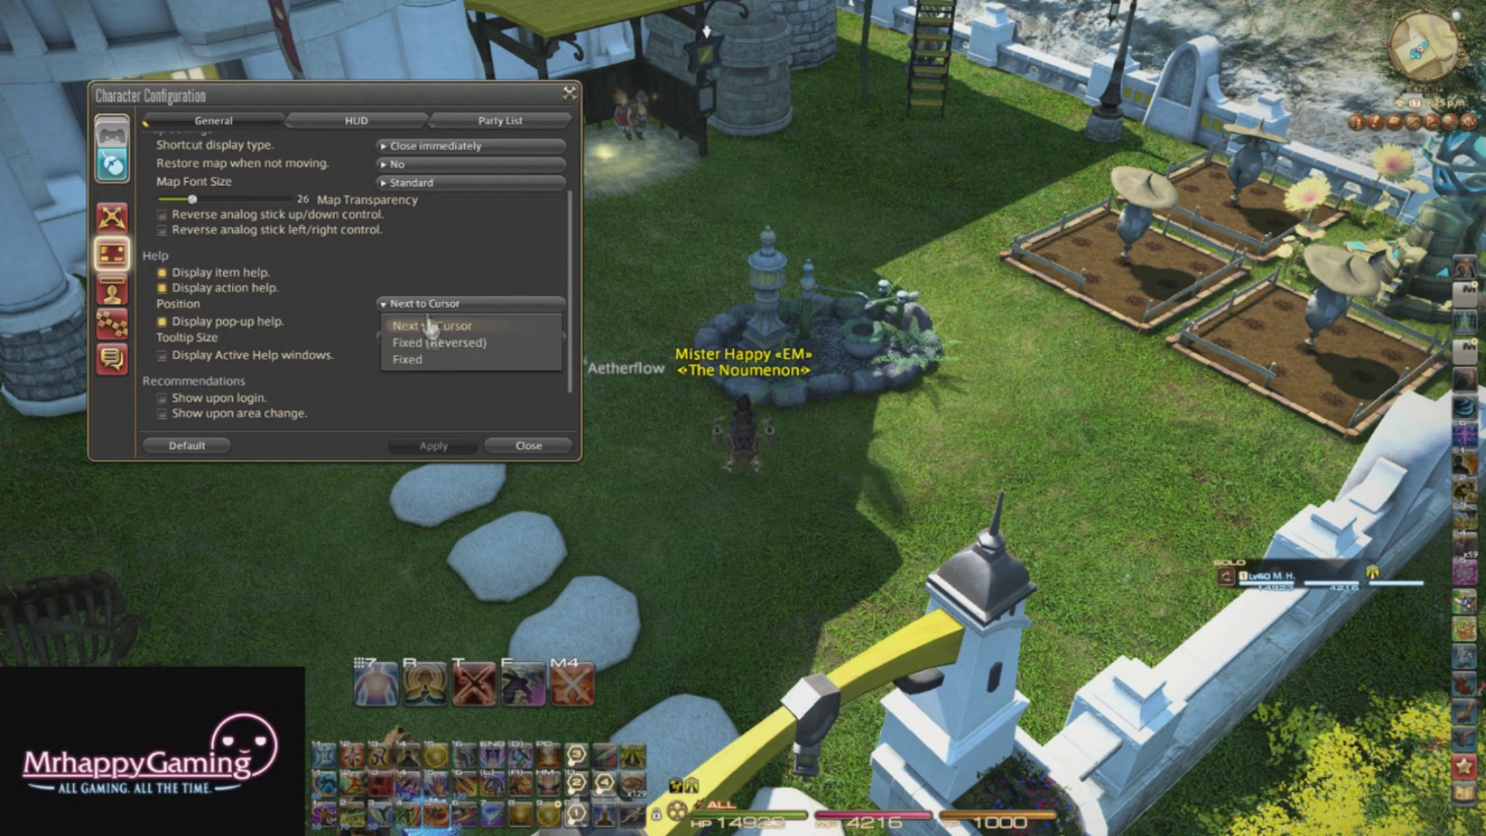
click(433, 359)
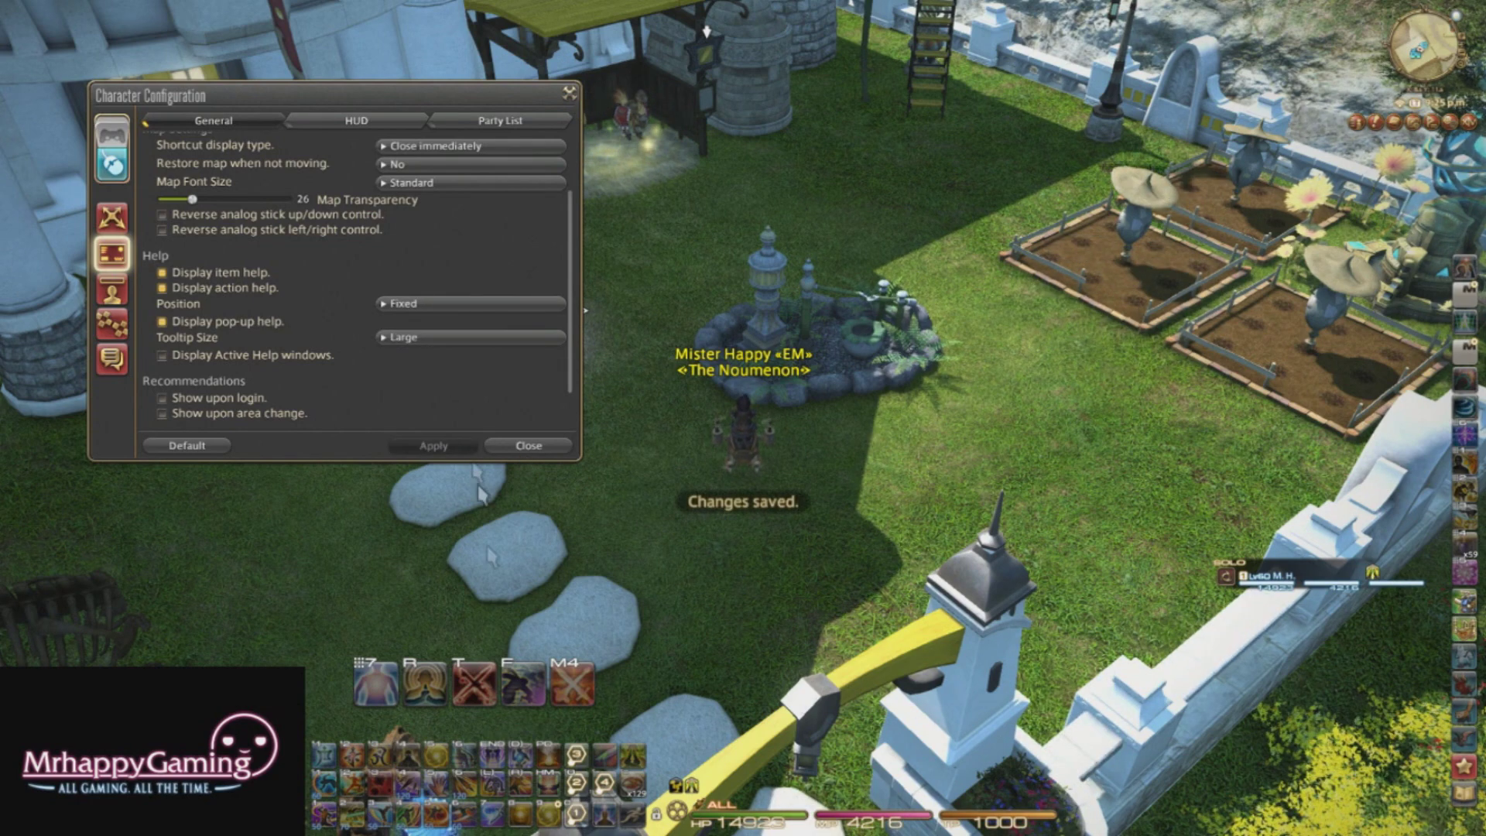
mouse_move(490, 759)
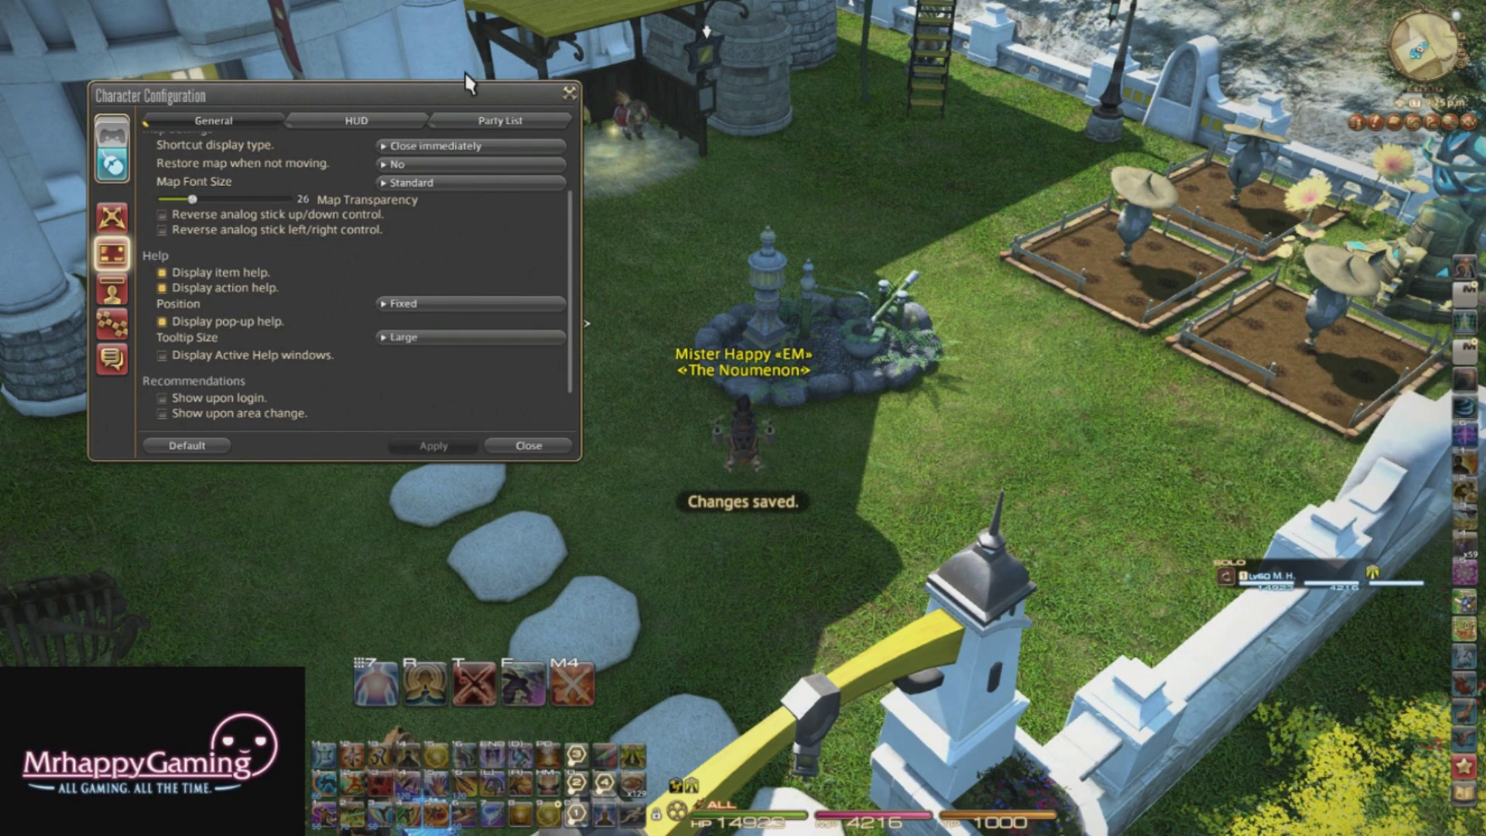
Turn off pop-up help and action help in the help settings and apply the changes.
click(222, 317)
click(226, 288)
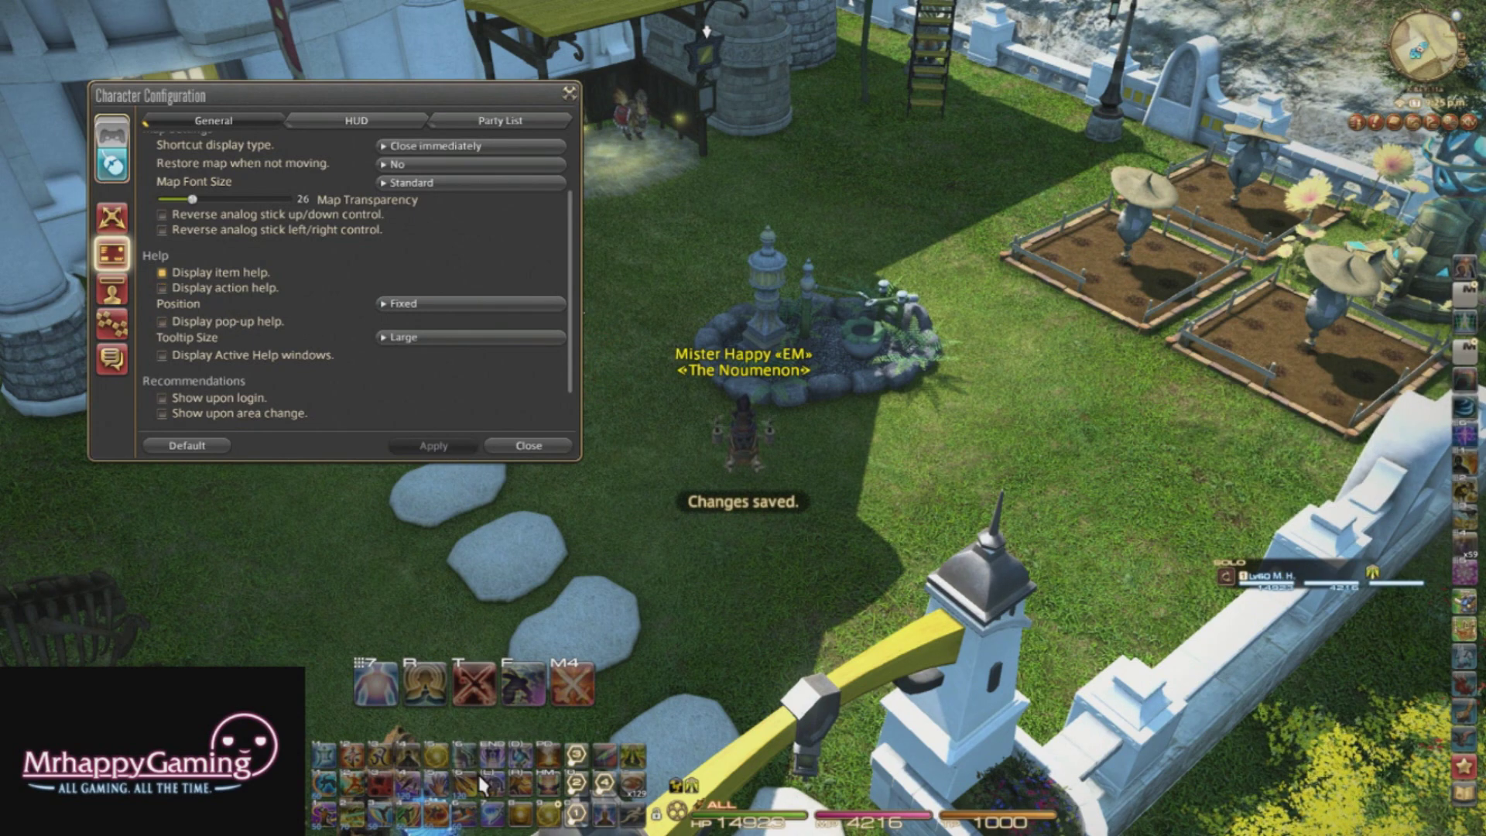